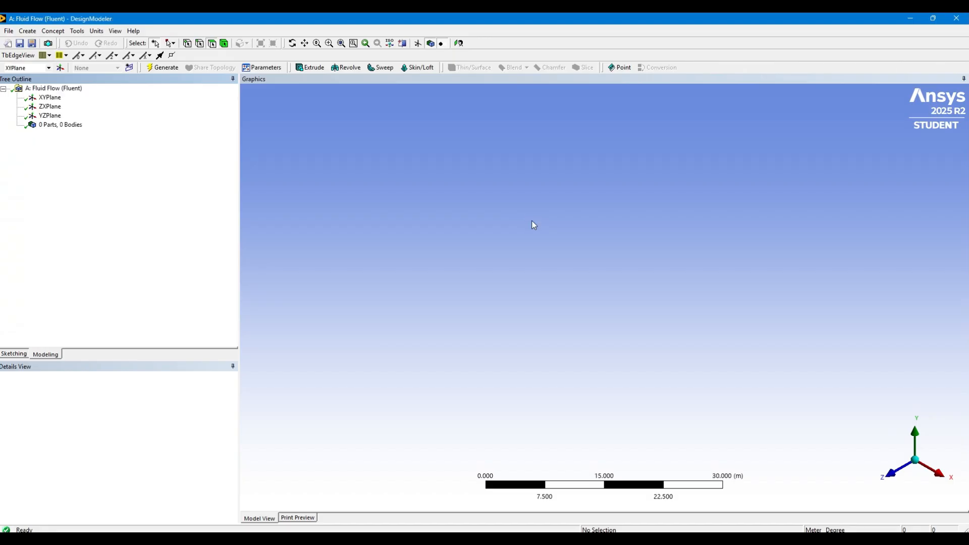
Set the length unit to millimetres and orient the view straight onto the XY plane
left_click(97, 30)
left_click(121, 66)
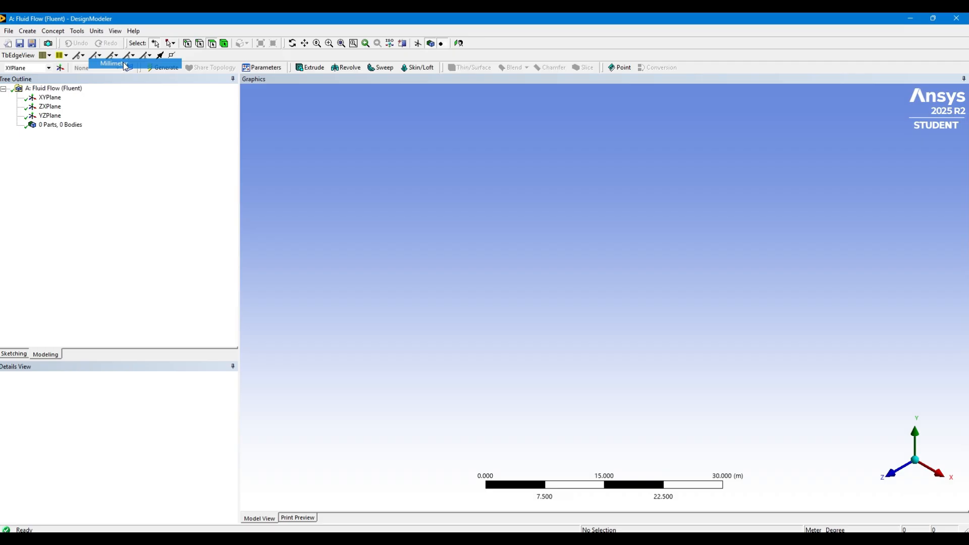
left_click(49, 97)
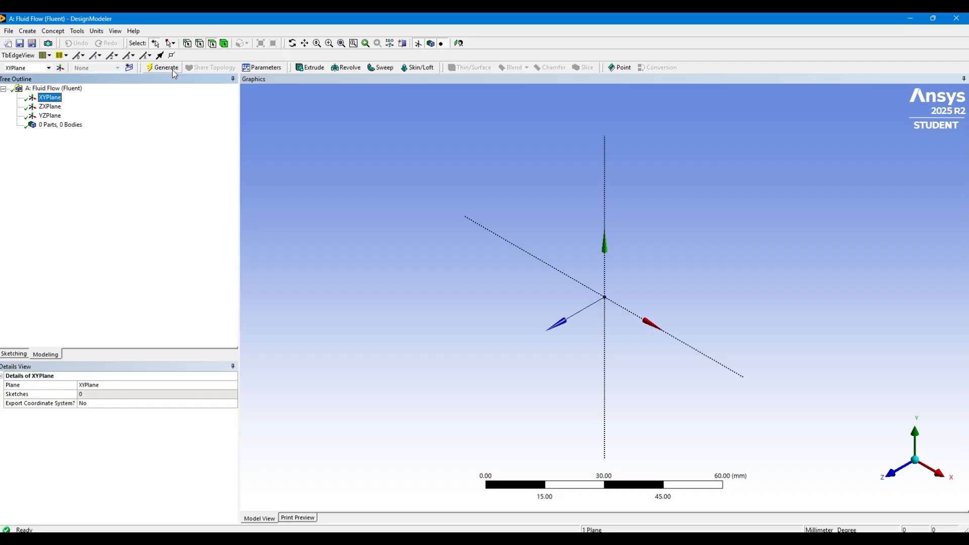
left_click(458, 46)
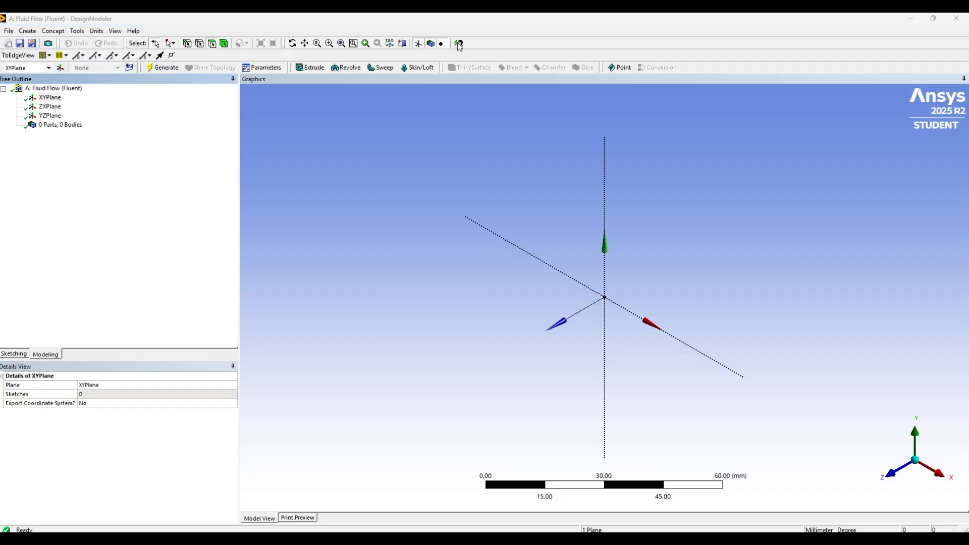
left_click(895, 477)
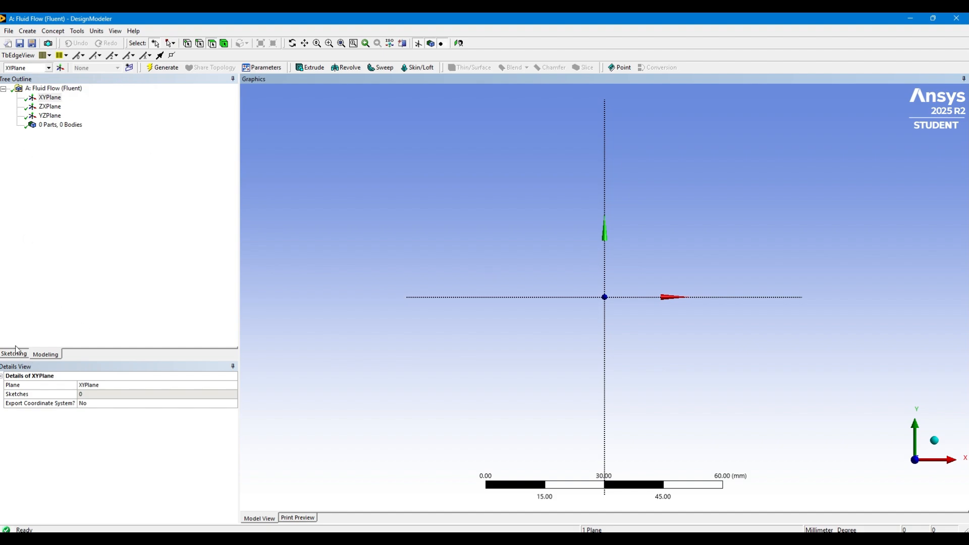
Insert a 3D curve feature defined from a coordinates file
left_click(53, 31)
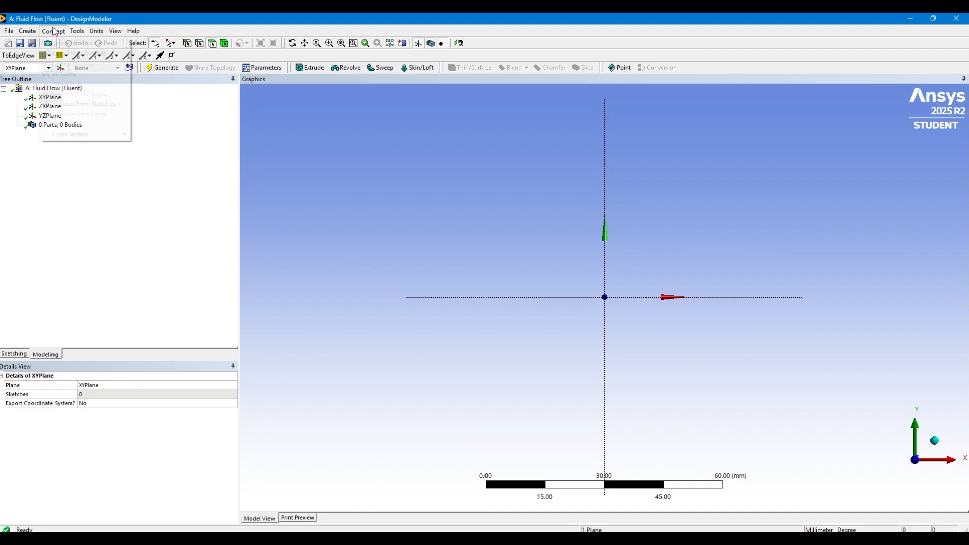
left_click(65, 74)
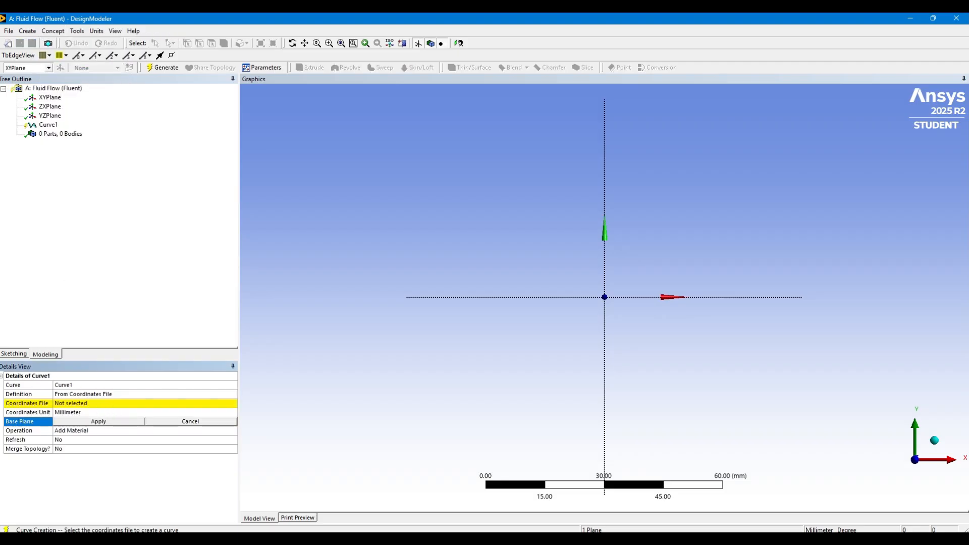
Switch to the web browser, search for "airfoil tools" and open the site's Airfoil Plotter page
left_click(472, 539)
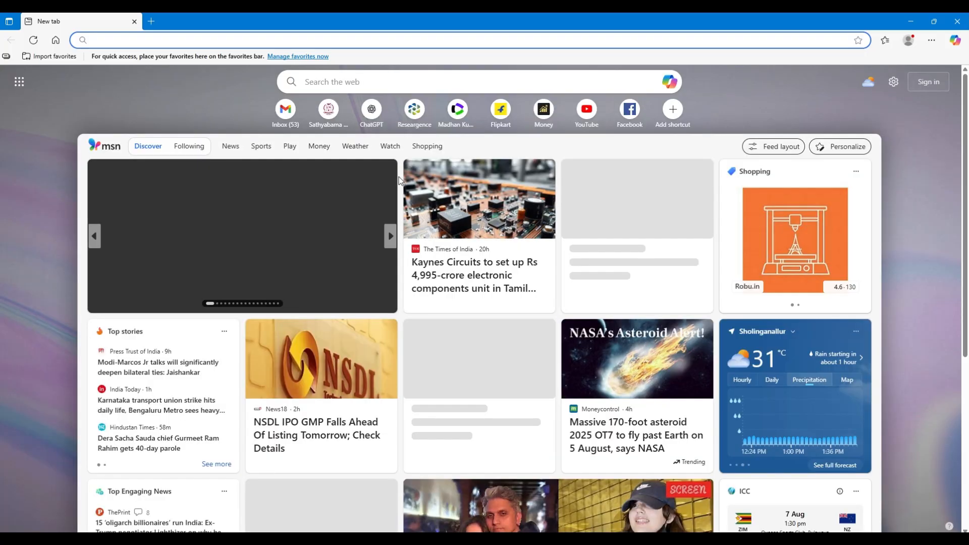
type("airfoil")
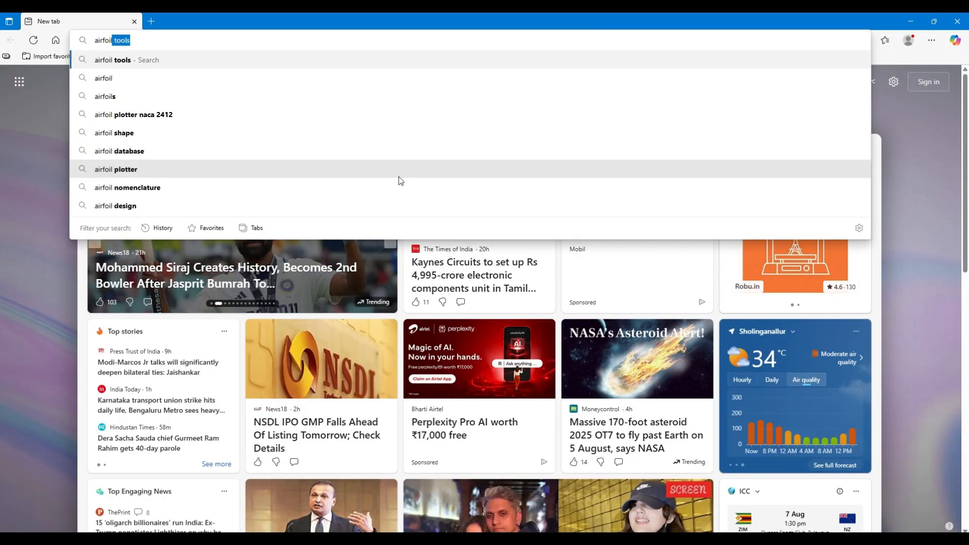
key("Return")
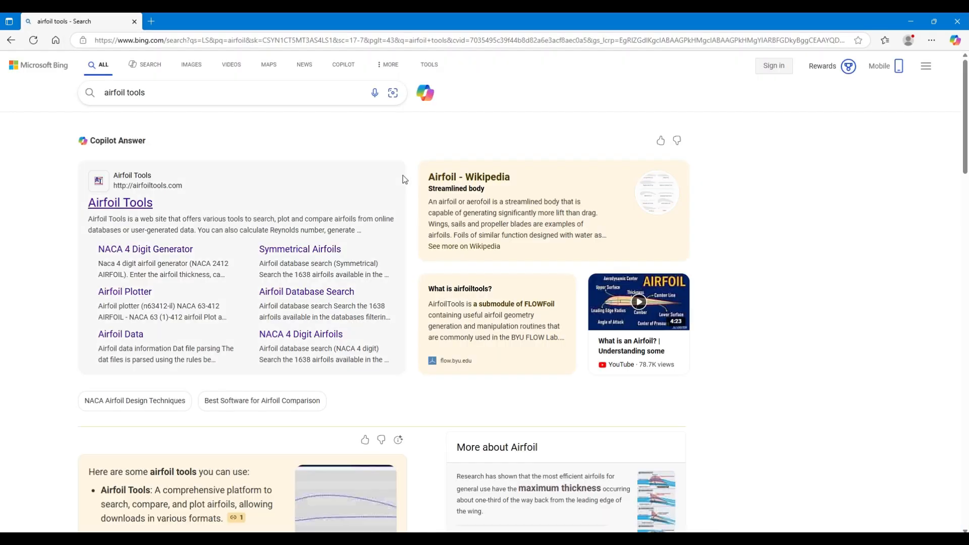
left_click(126, 291)
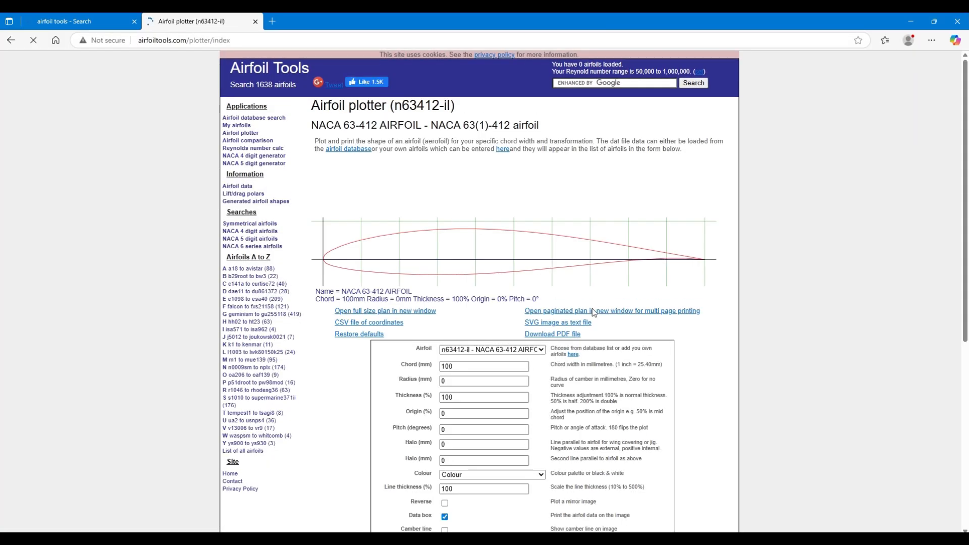
Choose the naca4424-il - NACA 4424 airfoil in the plotter form and plot it
scroll(615, 340, "down", 2)
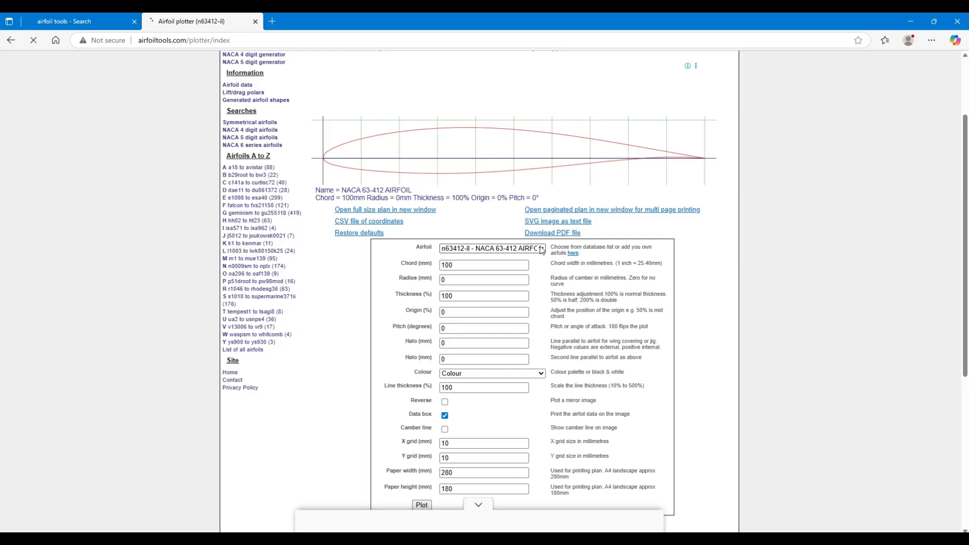
left_click(511, 250)
scroll(585, 406, "down", 15)
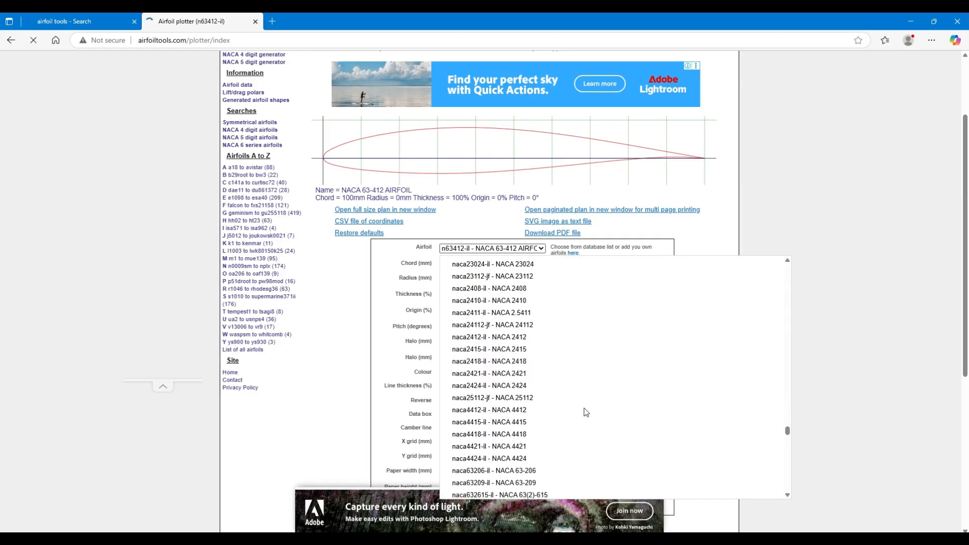
scroll(583, 408, "up", 10)
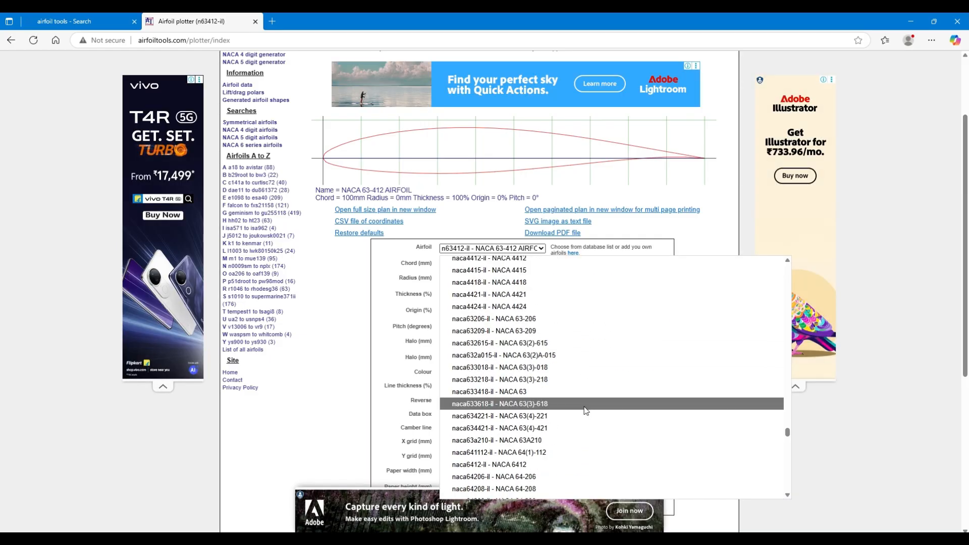
left_click(535, 300)
scroll(535, 308, "down", 3)
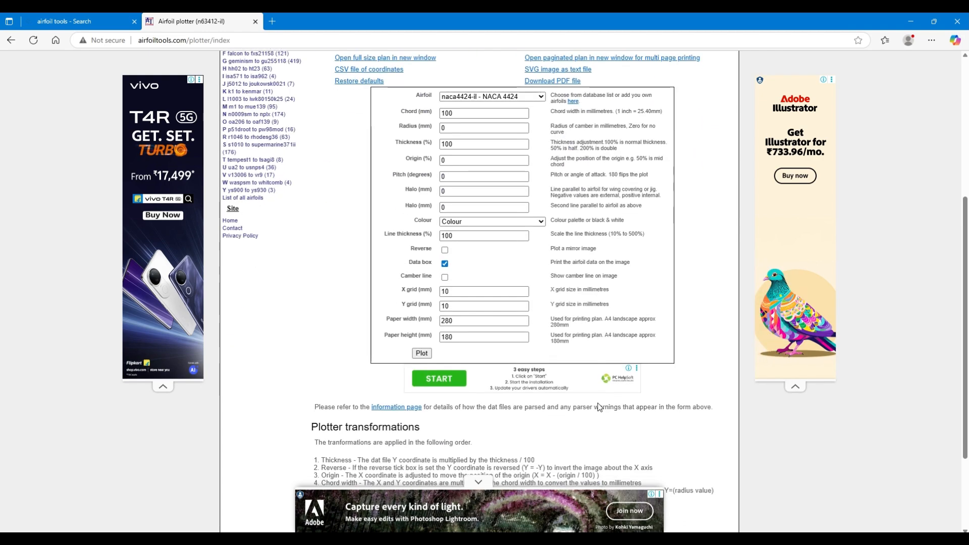
left_click(421, 354)
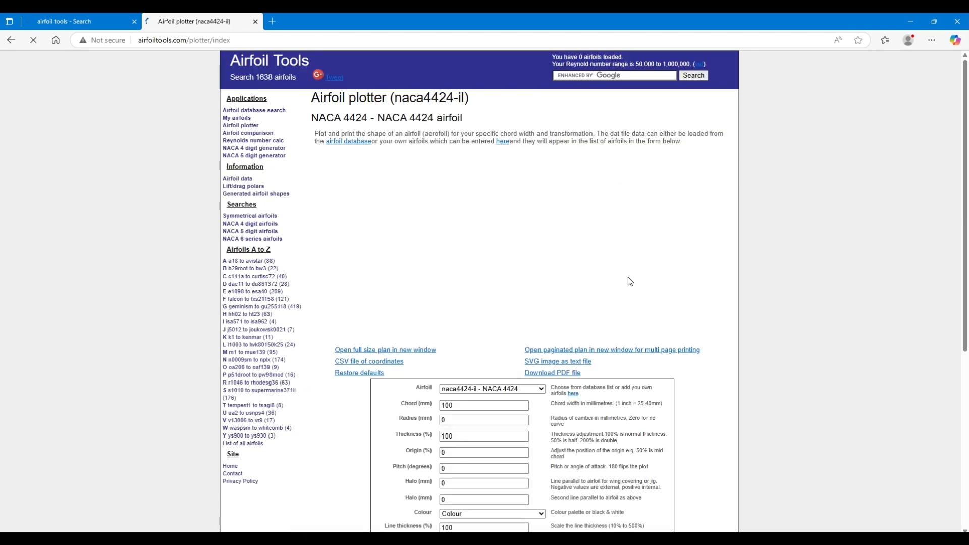
Download the CSV file of coordinates and open naca4424-il.csv in Excel, declining both add-in installations and dismissing the activation wizard
left_click(370, 363)
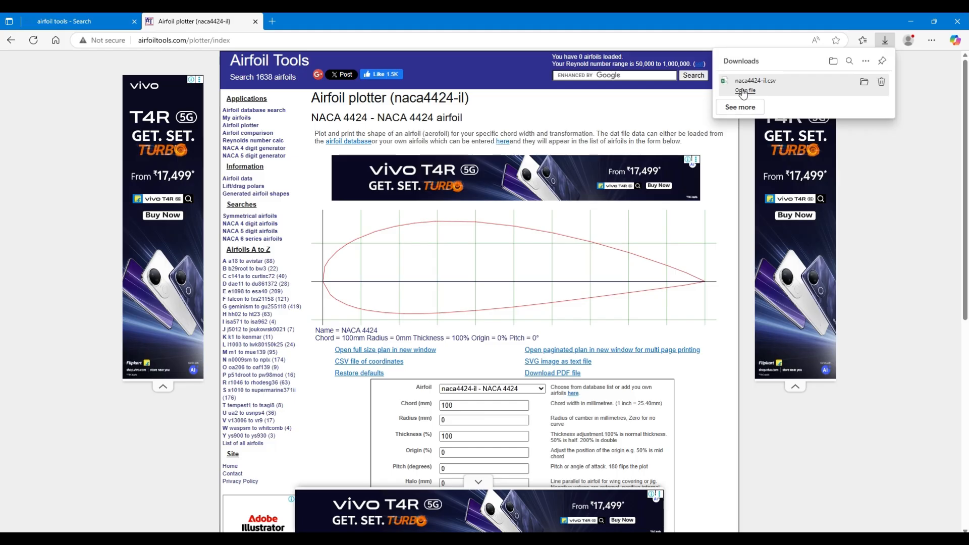
left_click(743, 90)
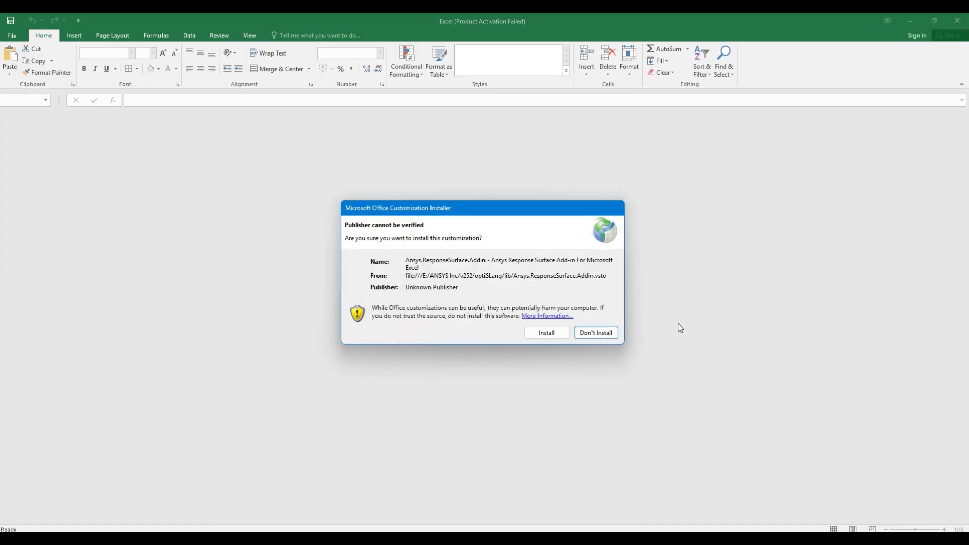
left_click(601, 335)
left_click(599, 329)
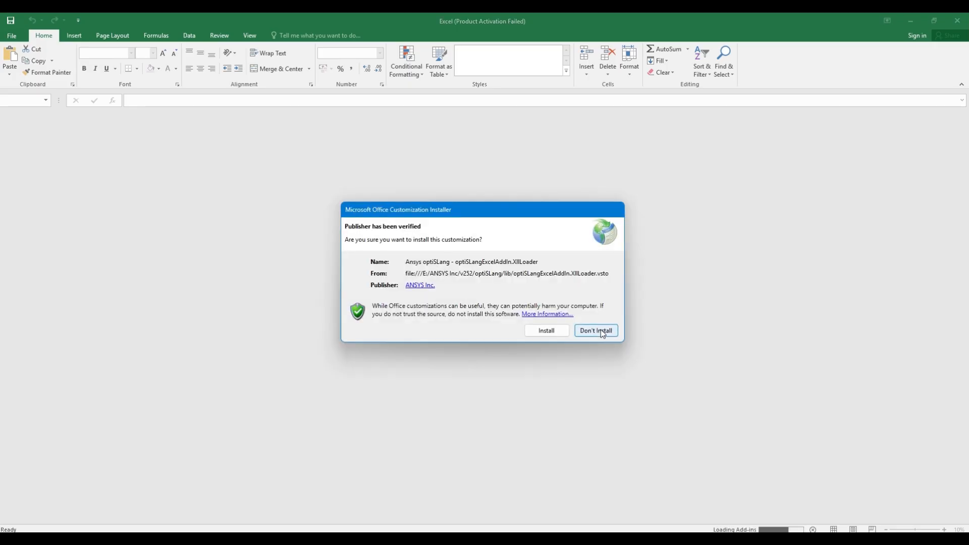
left_click(602, 331)
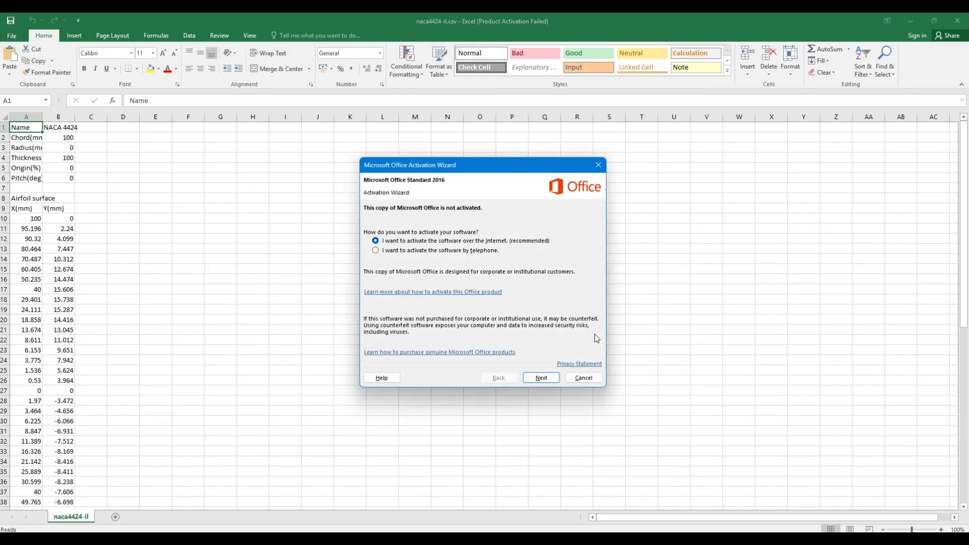
left_click(575, 379)
left_click(146, 288)
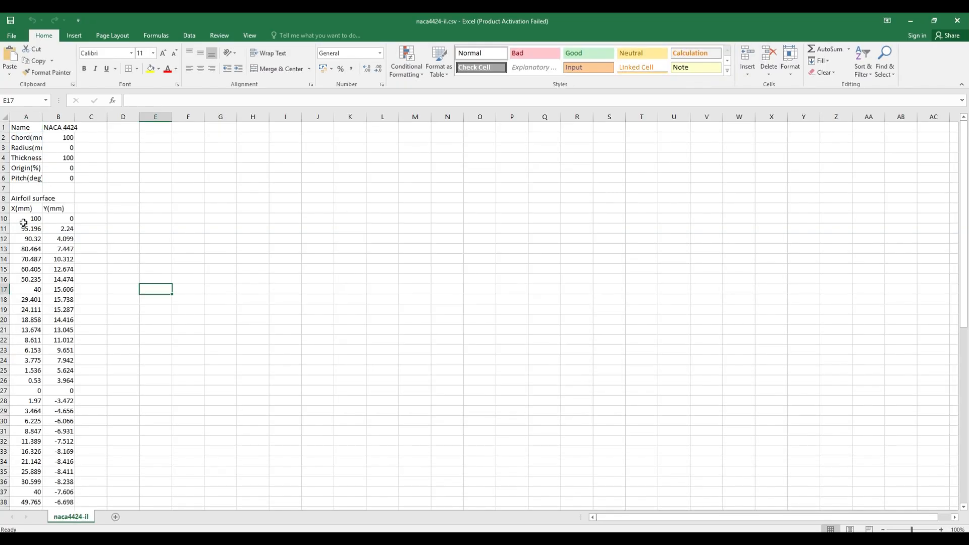
Copy the airfoil surface X and Y coordinates in A10:B44 into a new blank workbook, starting at cell C1
left_click_drag(34, 221, 66, 490)
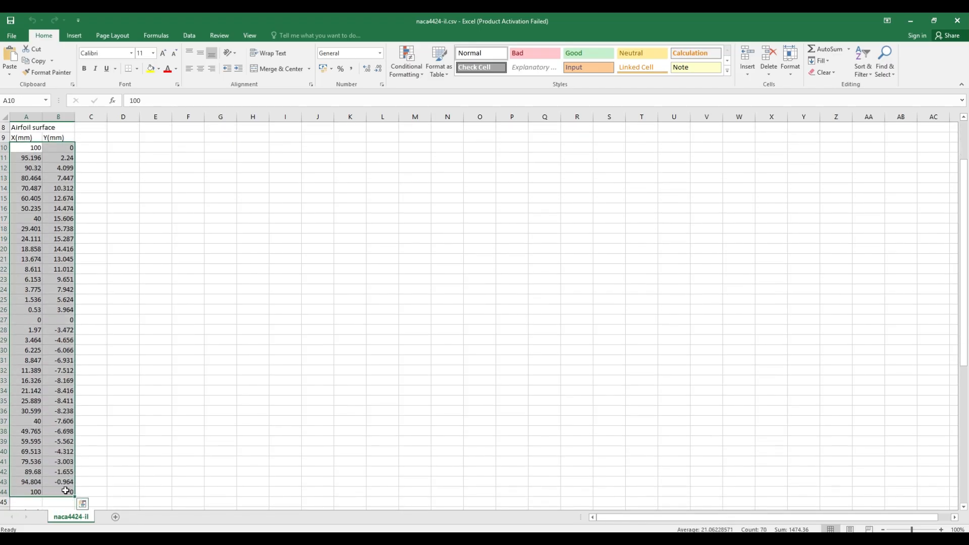
key("ctrl+c")
left_click(11, 36)
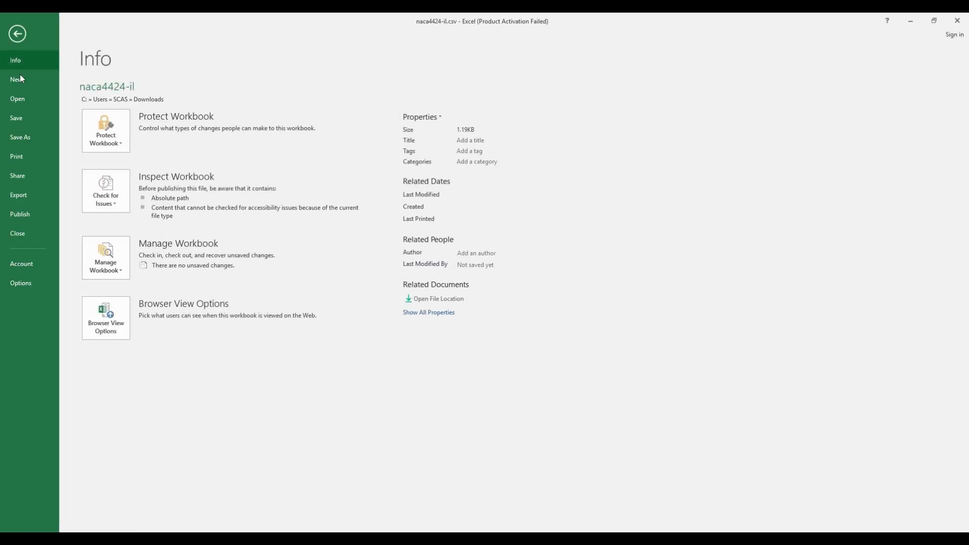
left_click(35, 80)
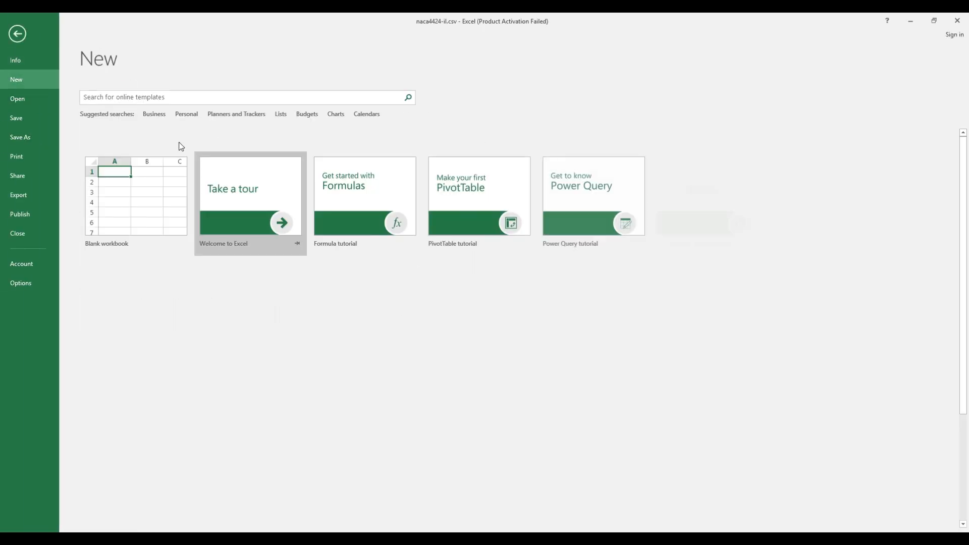
left_click(143, 175)
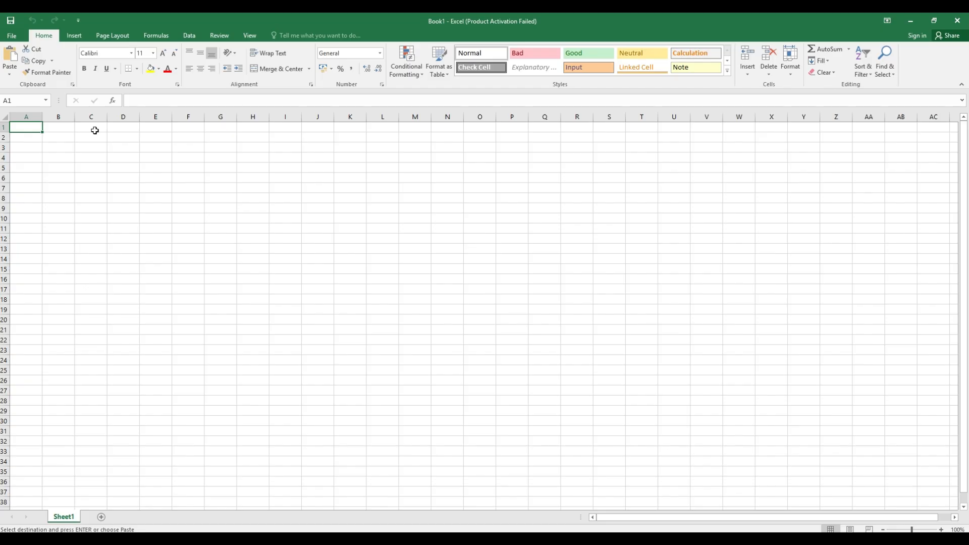
left_click(95, 131)
key("ctrl+v")
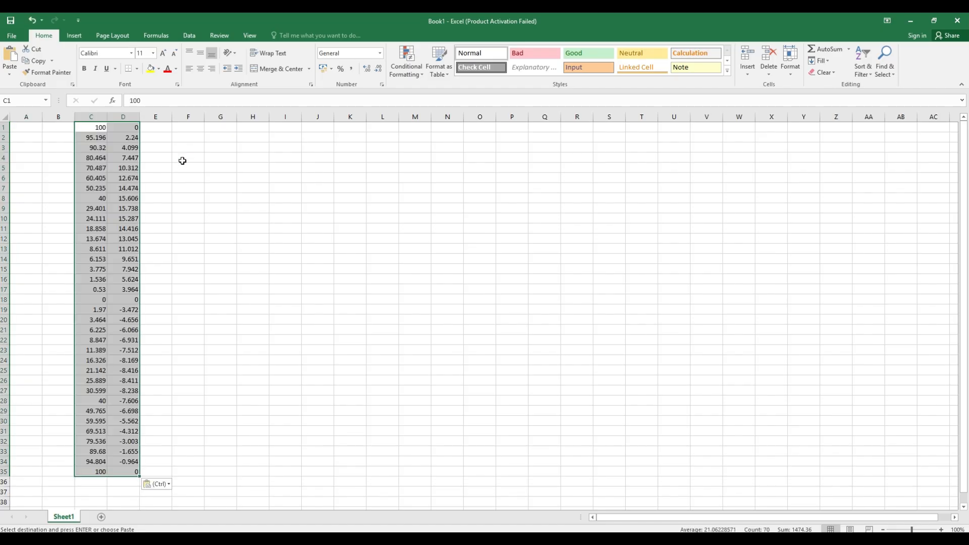
Enter 0 in cell E1 and fill it down to E35 as the Z coordinates
left_click(160, 129)
type("0")
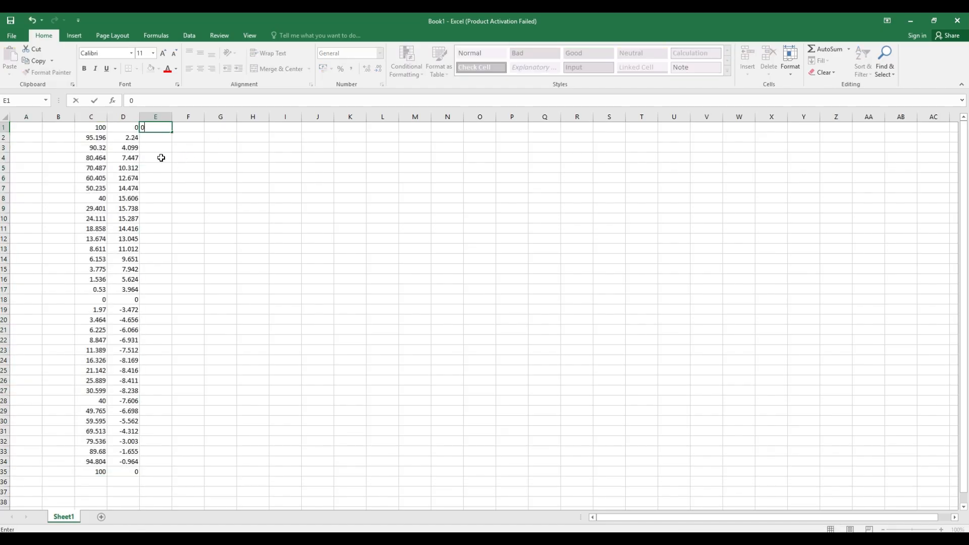
key("Return")
left_click(165, 127)
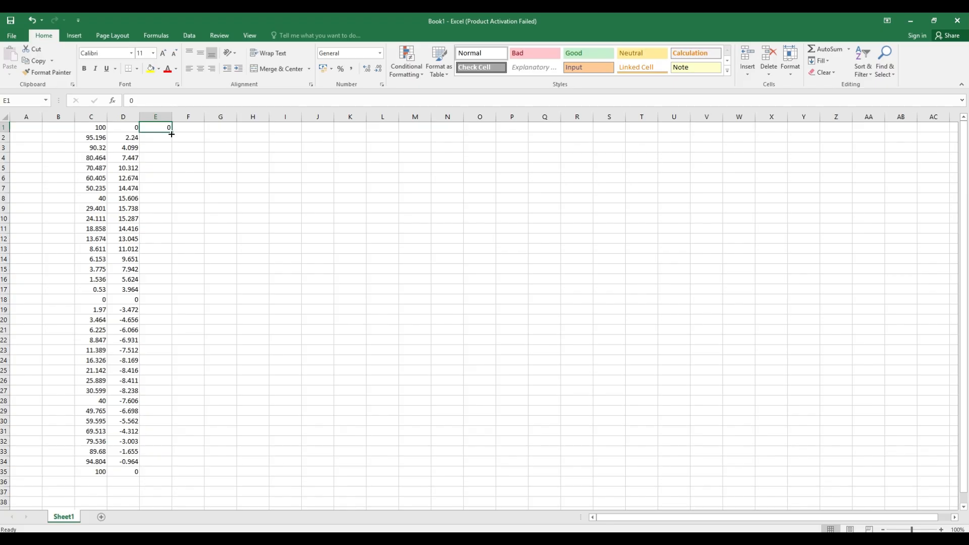
double_click(172, 134)
Enter 1 in cell A1 and fill the same value down to A35 as the group number
left_click(26, 133)
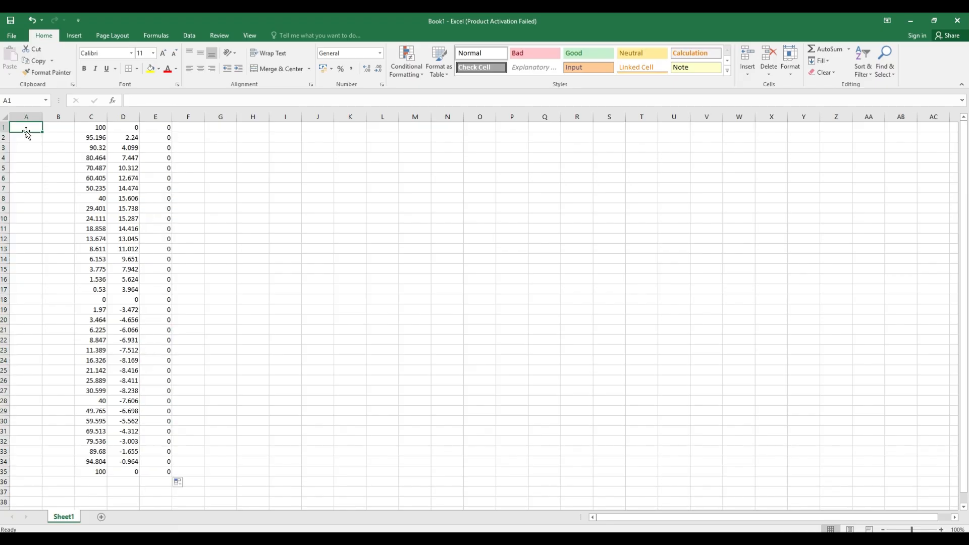
type("1")
left_click(58, 167)
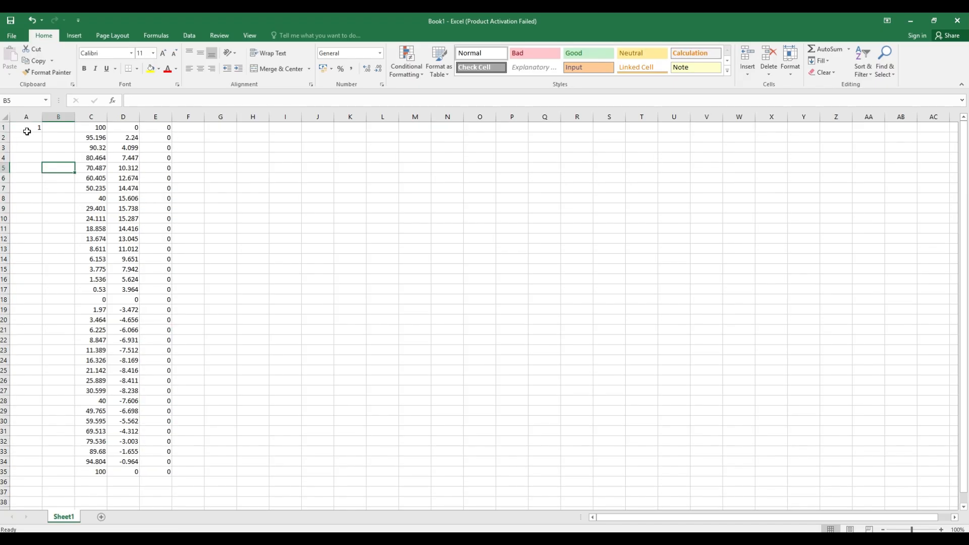
left_click(26, 131)
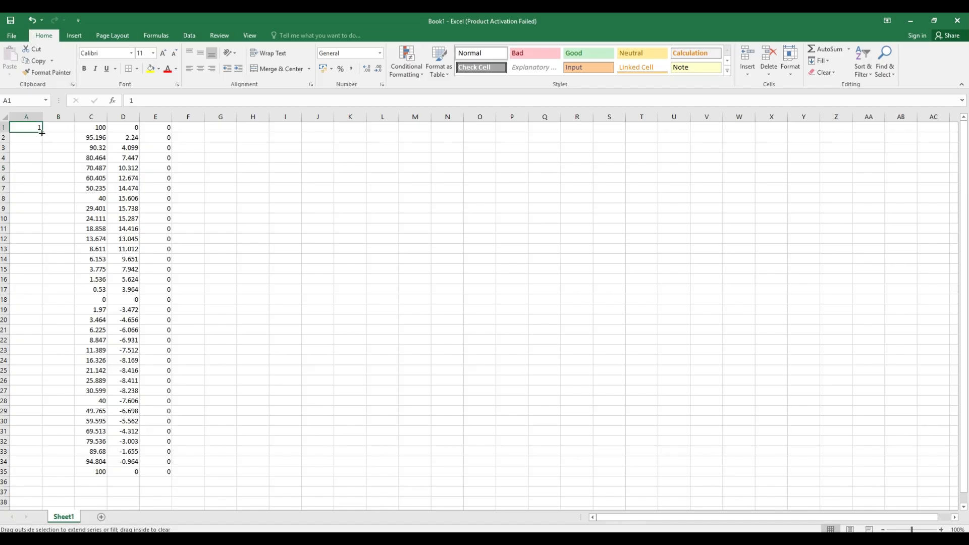
left_click_drag(41, 133, 52, 470)
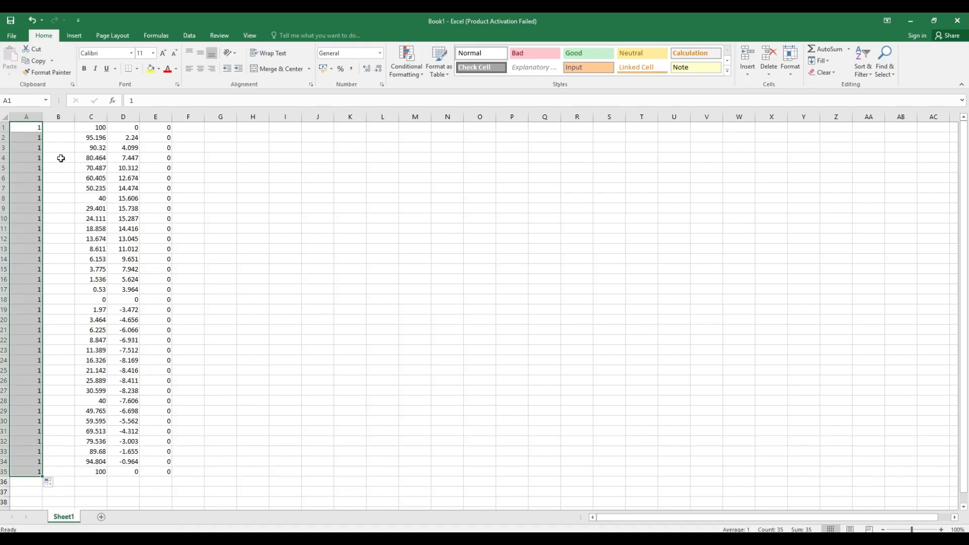
Enter 1, 2 and 3 from cell B1 down and extend the series to 35 in B35
left_click(67, 131)
double_click(68, 131)
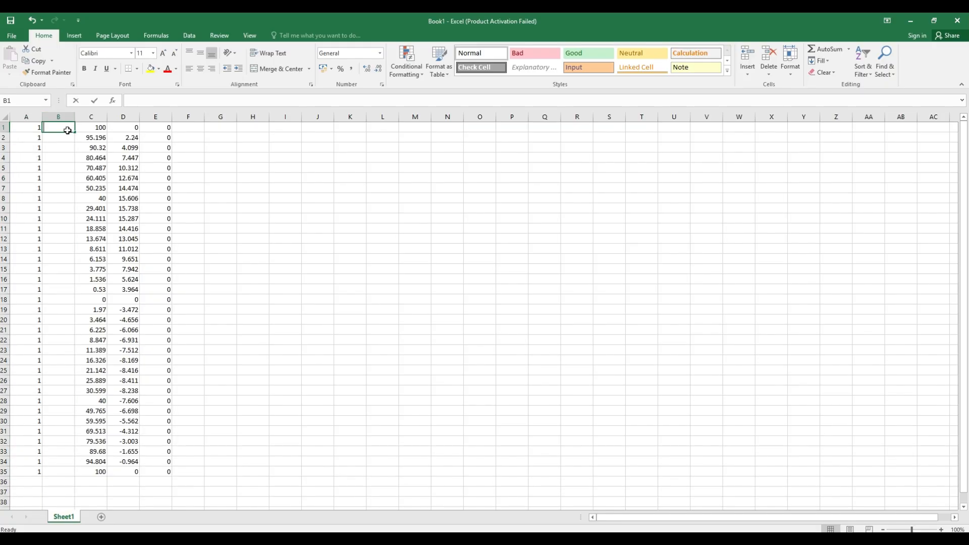
type("1")
key("Return")
type("2")
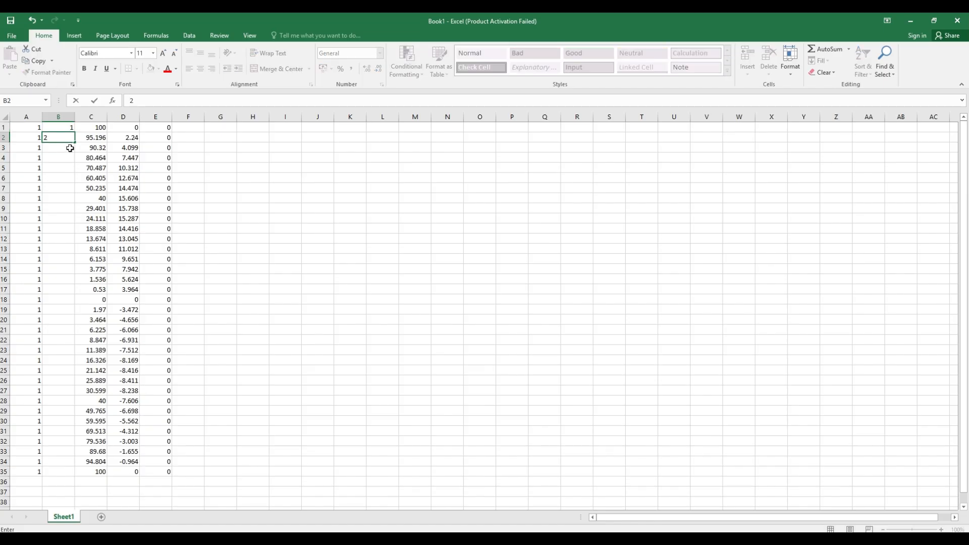
key("Return")
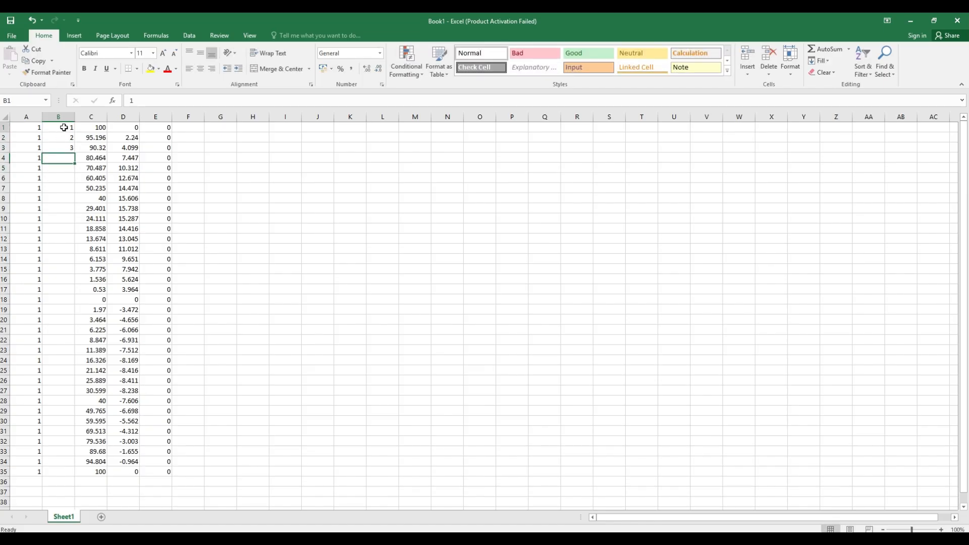
left_click_drag(58, 127, 74, 476)
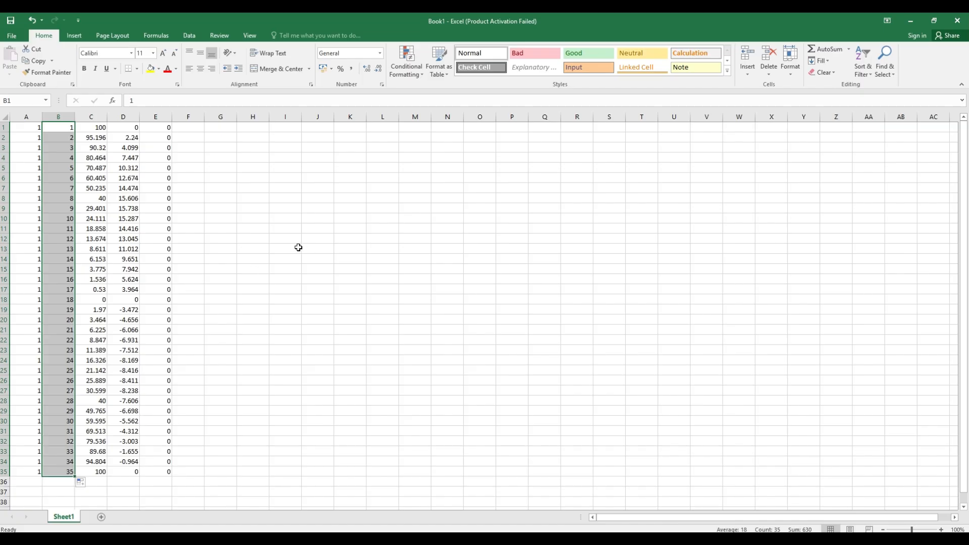
Replace the last point number in cell B35 with 0 to close the airfoil curve
left_click(253, 238)
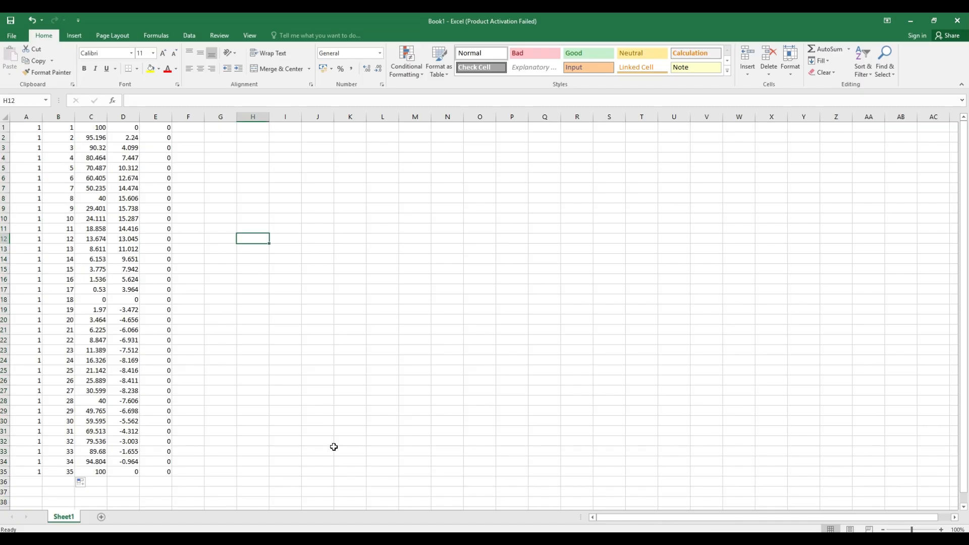
left_click(63, 471)
type("0")
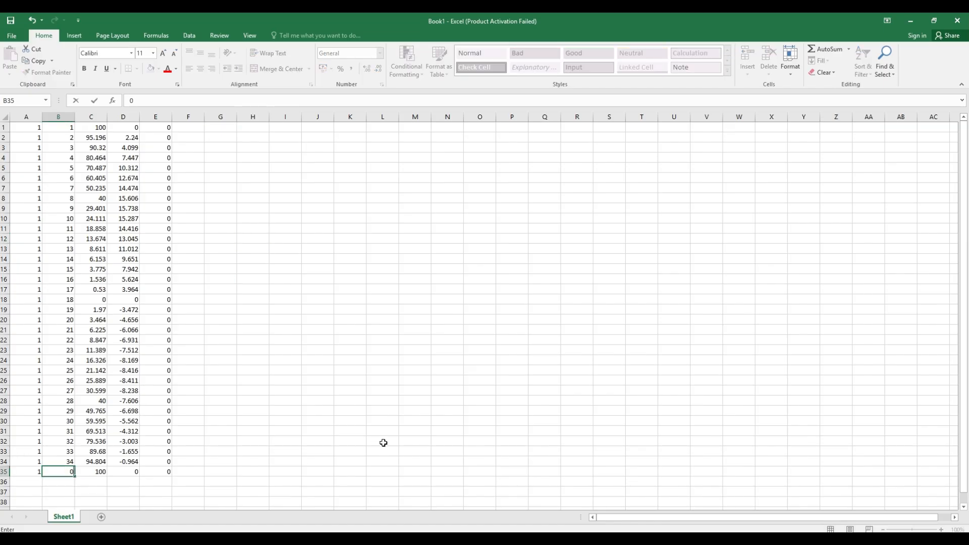
left_click(295, 390)
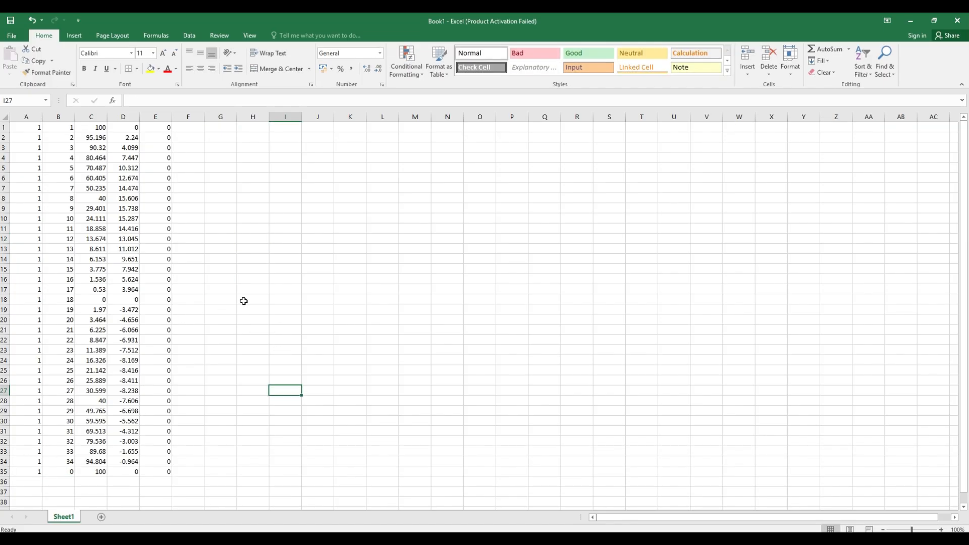
scroll(244, 301, "down", 1)
scroll(244, 301, "up", 1)
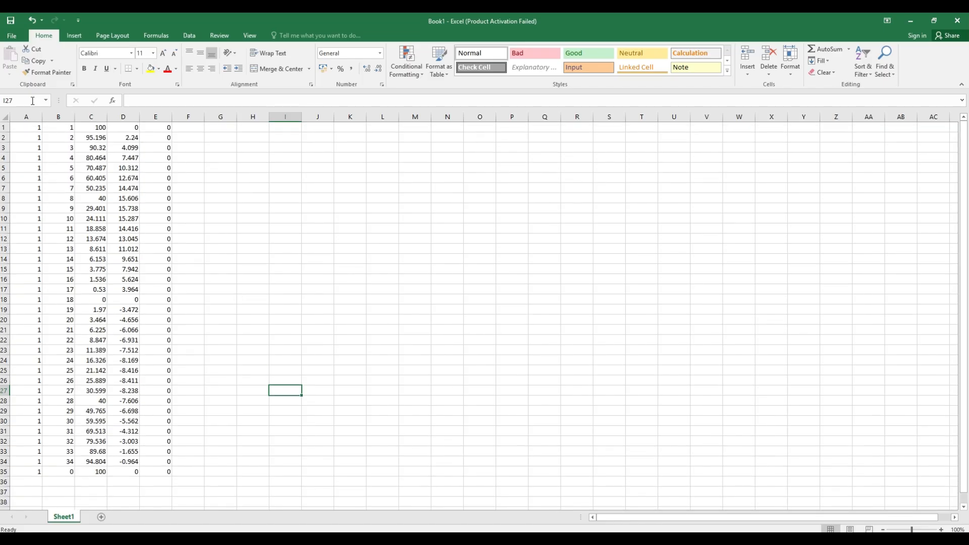
Save the workbook in Downloads as airfoil in Text (Tab delimited) format, keeping that format despite possible feature loss
left_click(11, 36)
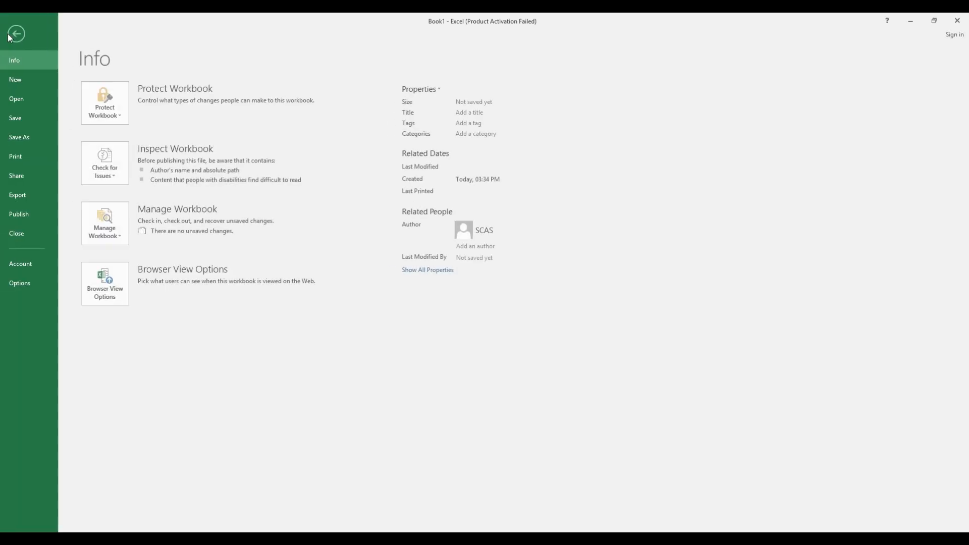
left_click(39, 137)
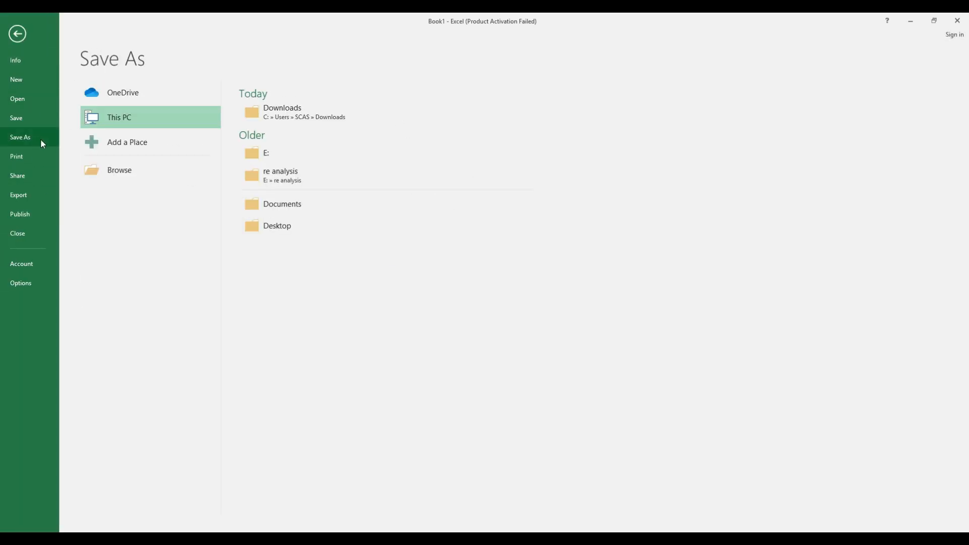
left_click(289, 112)
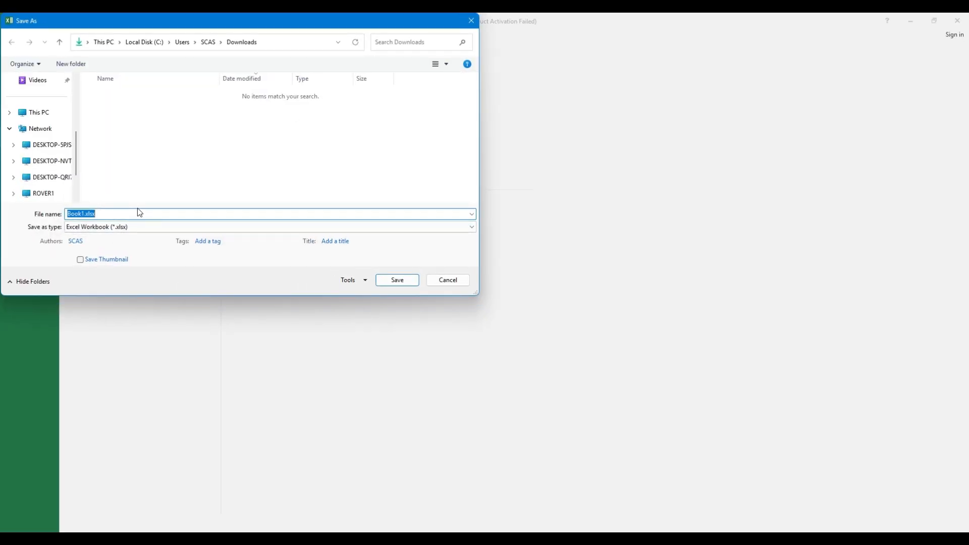
type("airfoil")
left_click(191, 229)
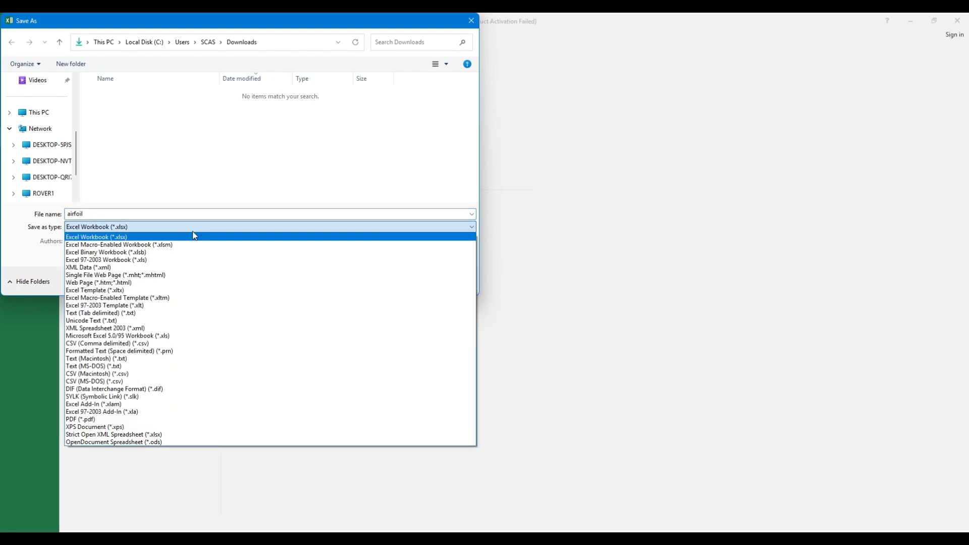
left_click(155, 313)
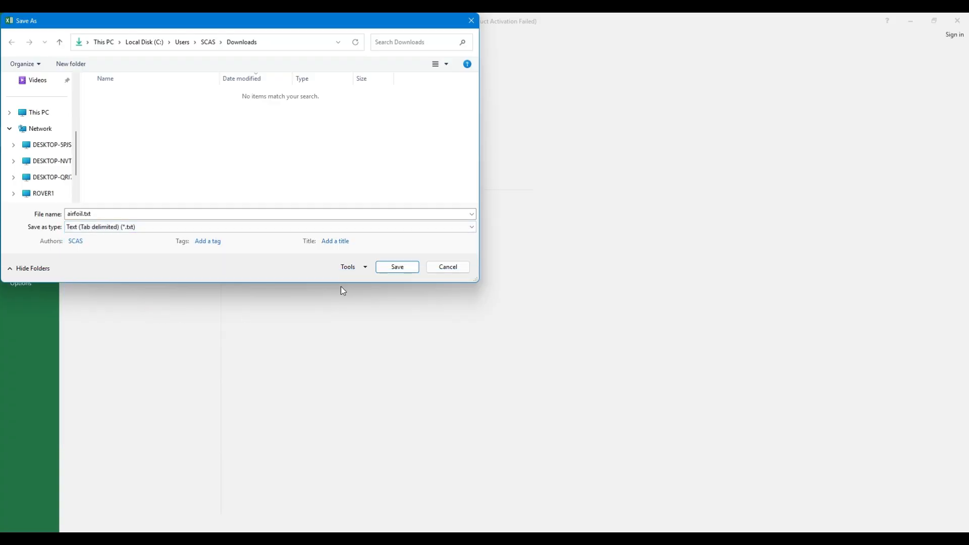
left_click(397, 267)
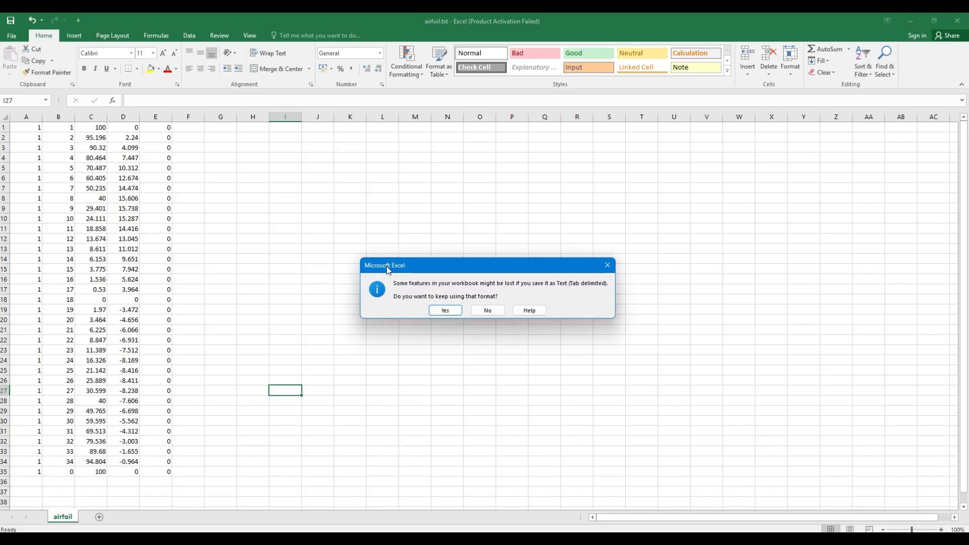
left_click(446, 310)
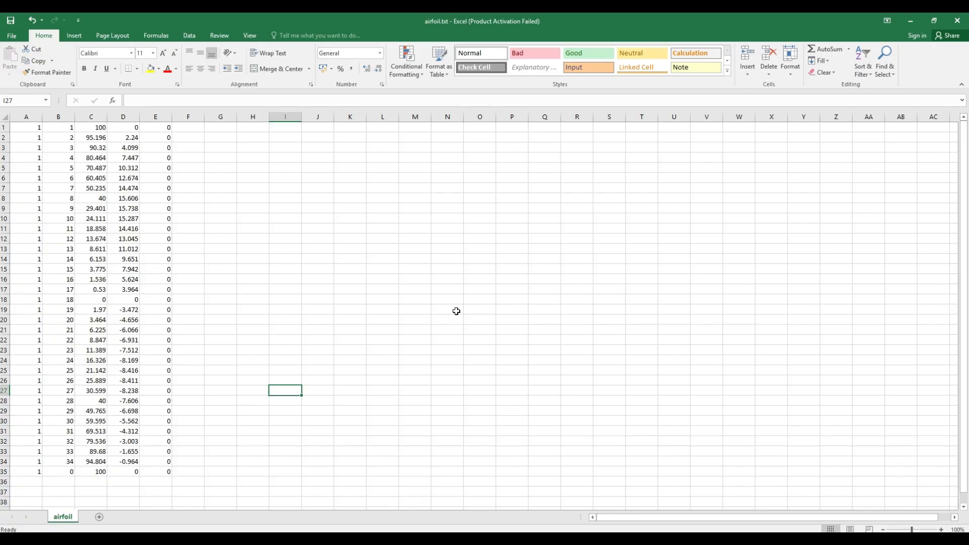
Switch to Ansys DesignModeler and load airfoil.txt from Downloads as the coordinates file of Curve1
left_click(911, 20)
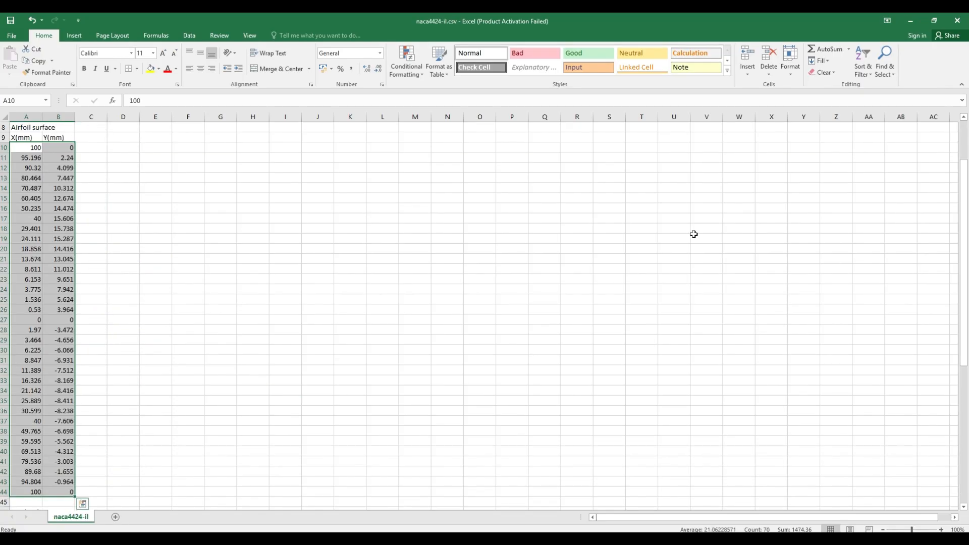
left_click(536, 538)
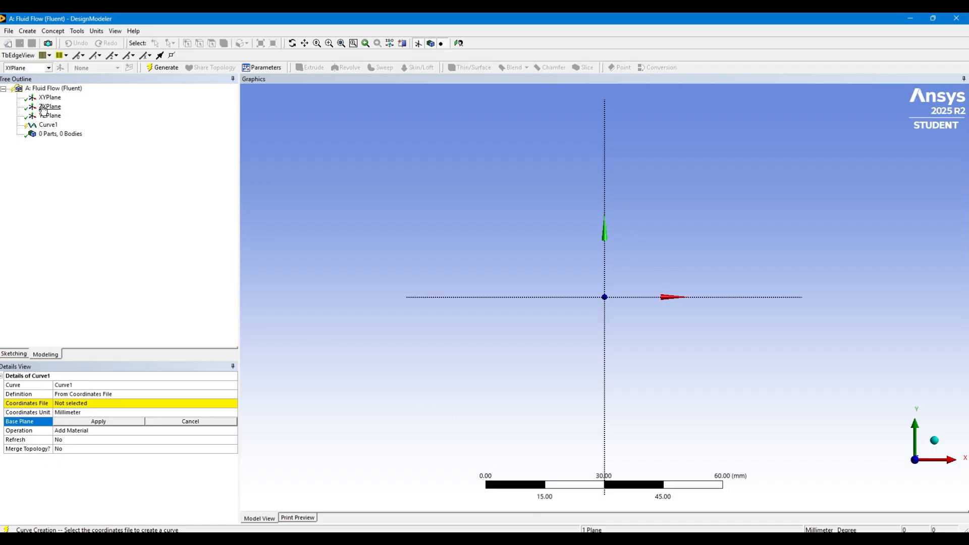
left_click(99, 406)
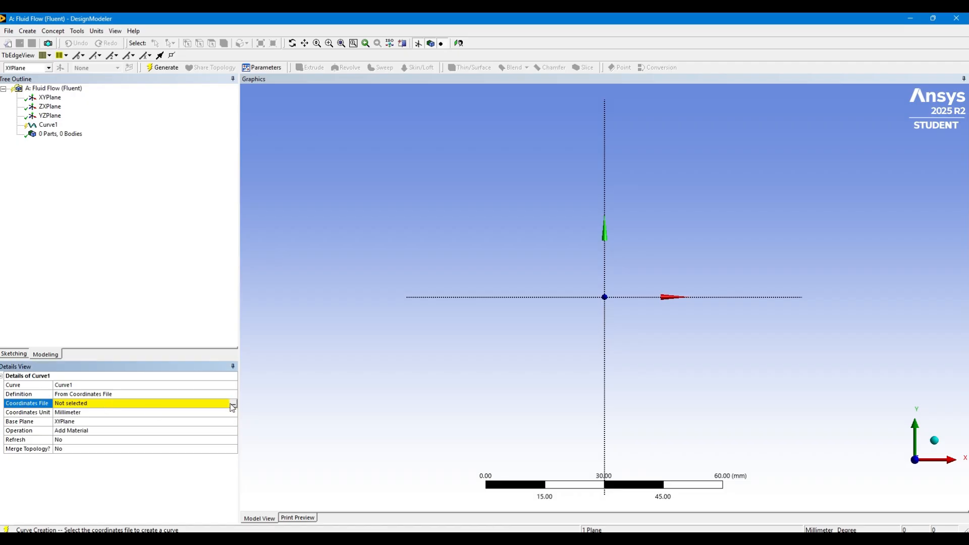
left_click(233, 404)
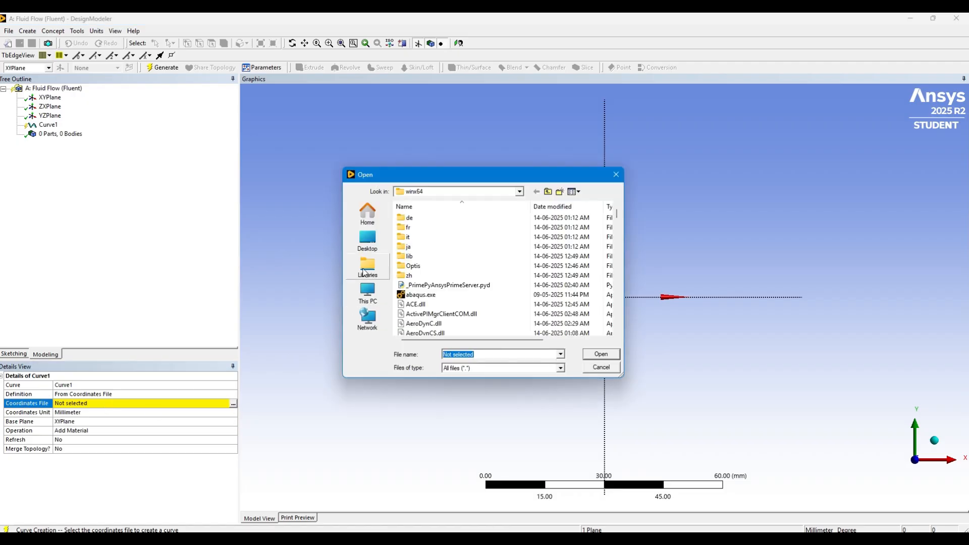
left_click(523, 192)
left_click(434, 267)
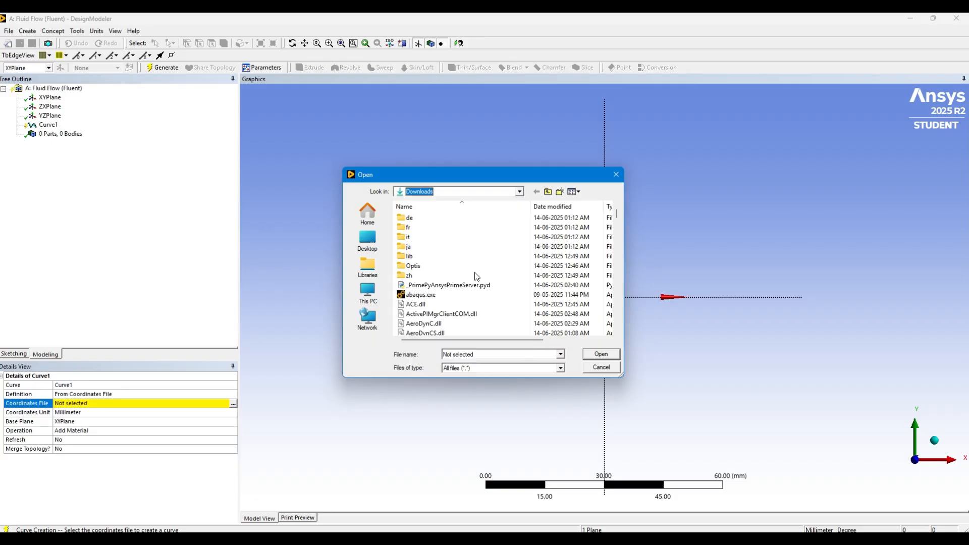
left_click(424, 229)
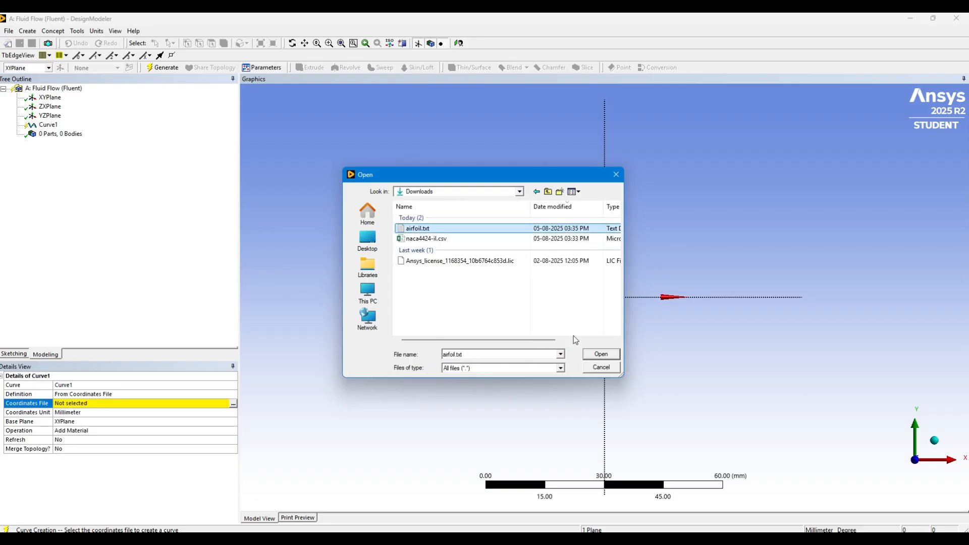
left_click(600, 353)
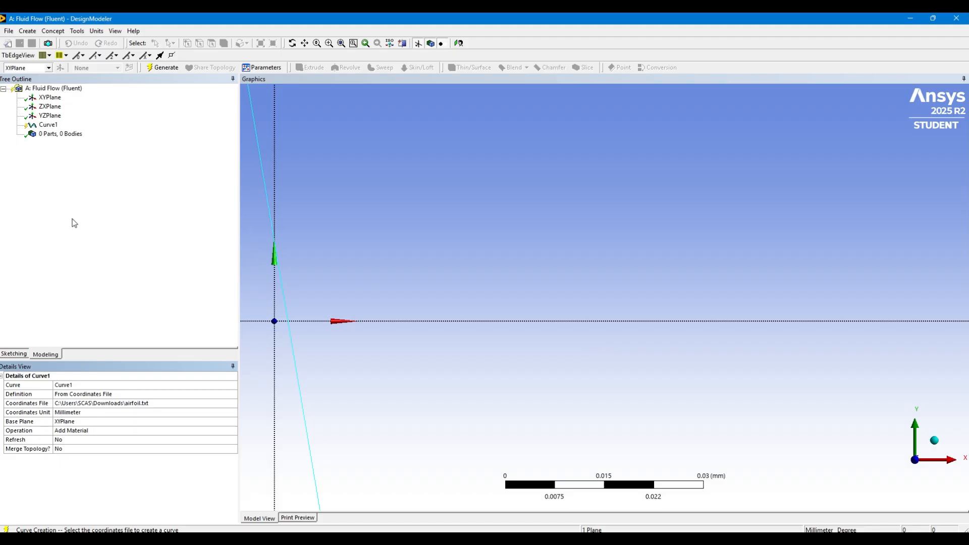
Set the operation of Curve1 to Add Frozen and generate the airfoil curve
left_click(105, 431)
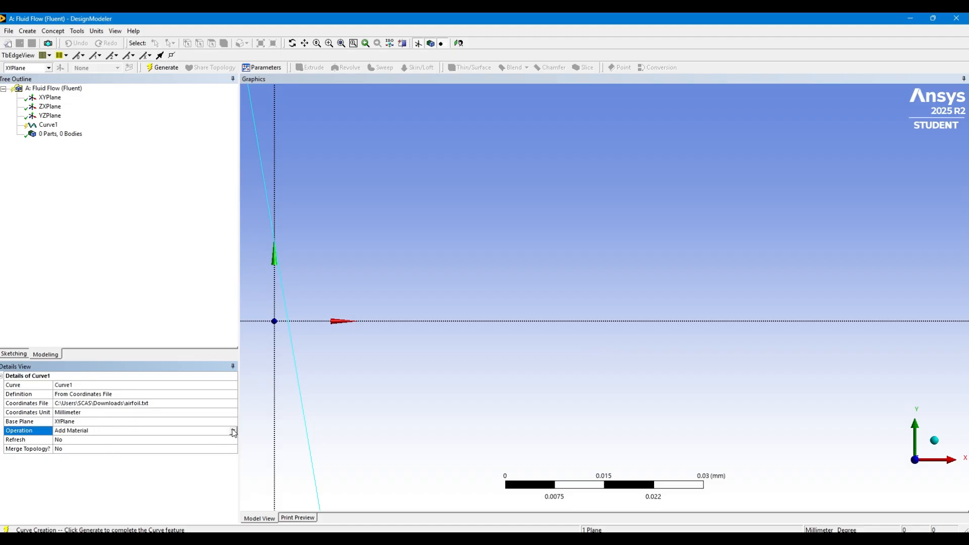
left_click(234, 431)
left_click(174, 444)
left_click(166, 71)
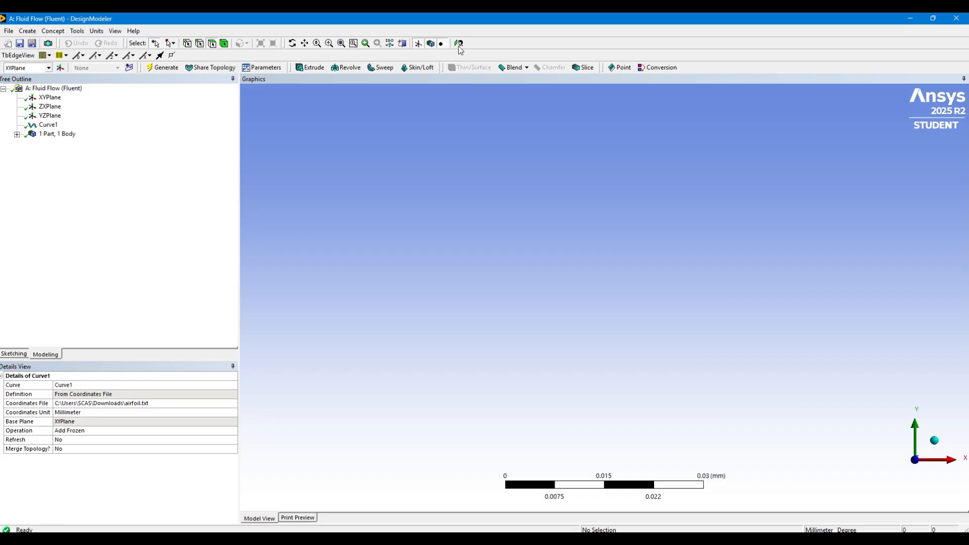
scroll(573, 314, "down", 4)
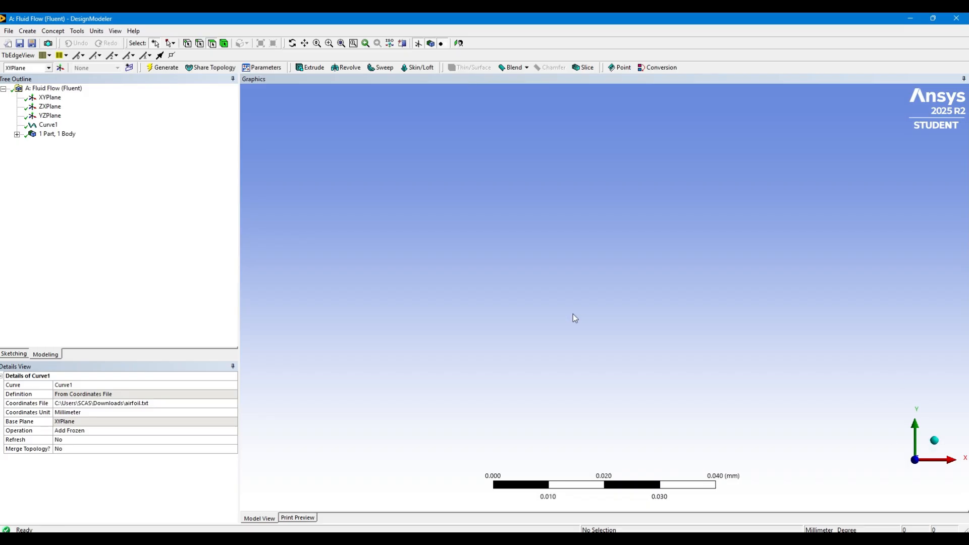
left_click(341, 43)
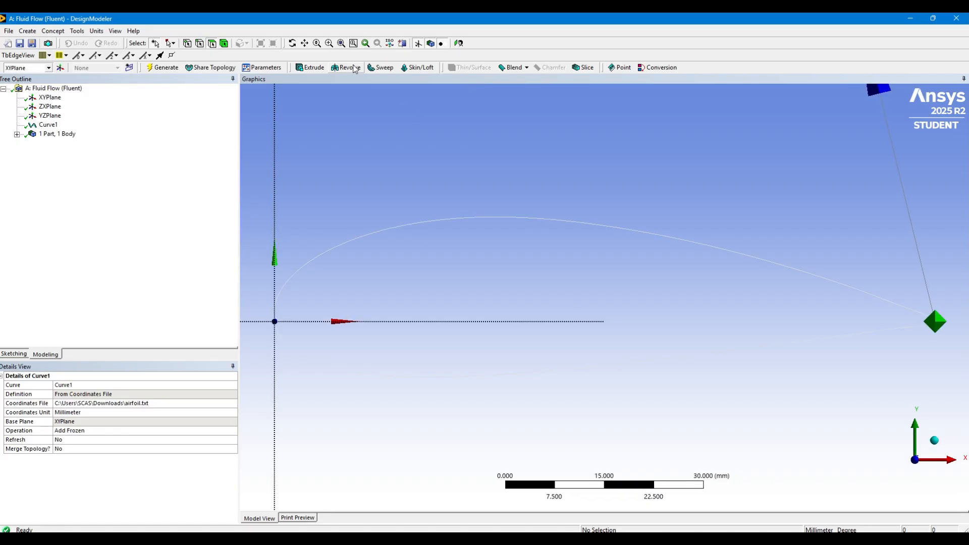
scroll(517, 228, "down", 5)
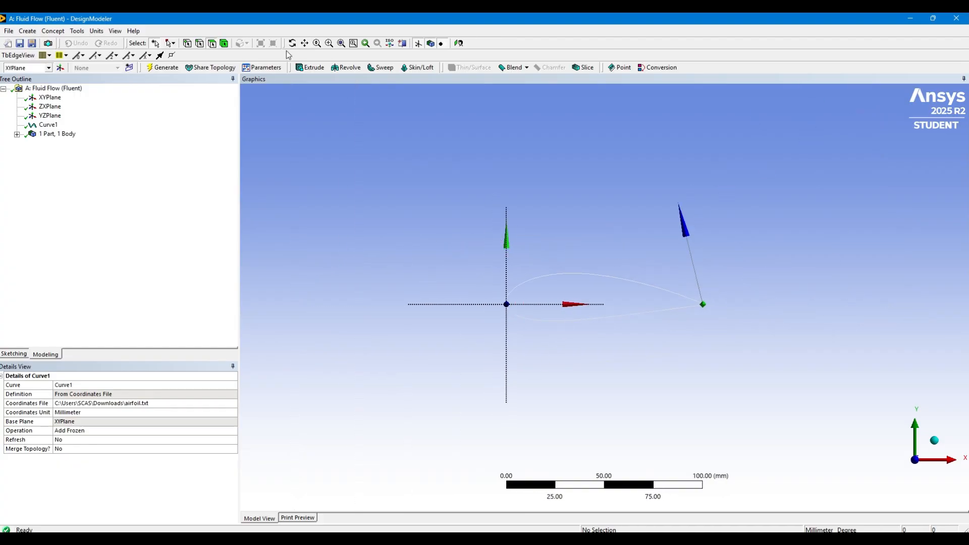
left_click(200, 44)
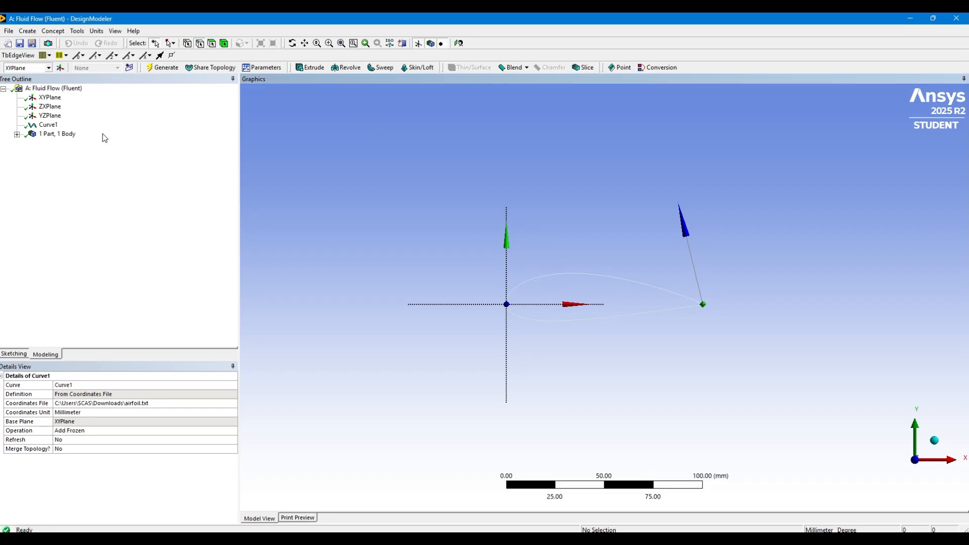
left_click(53, 31)
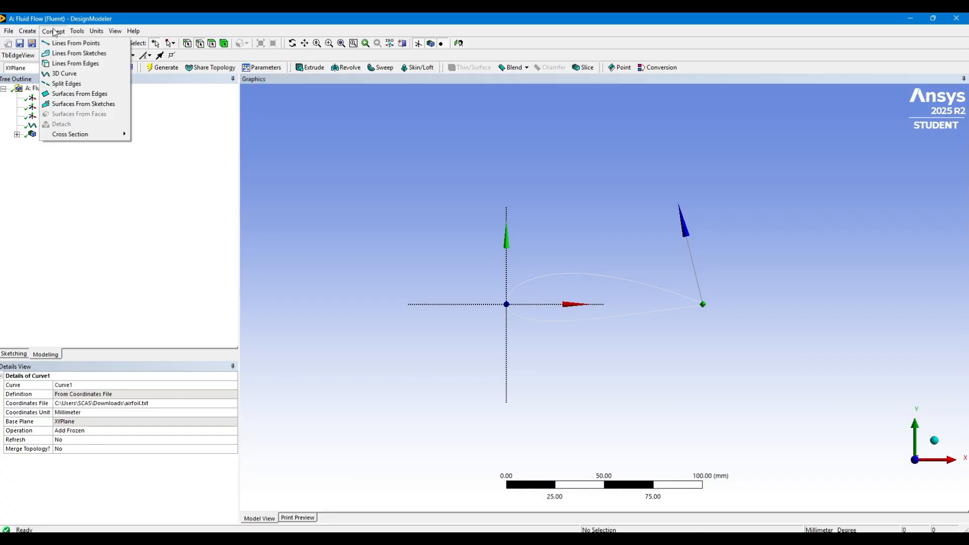
left_click(54, 34)
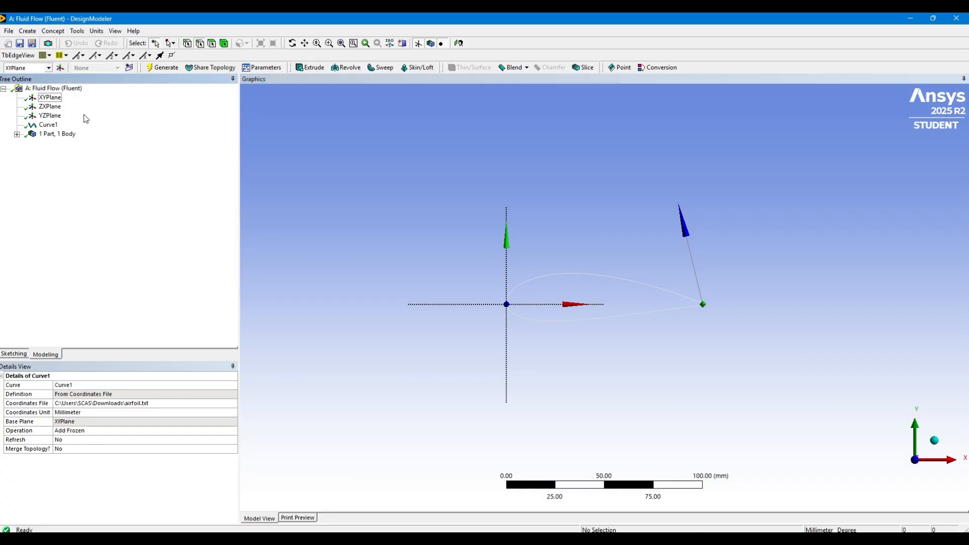
Create a new sketch on XYPlane and draw a rectangle about 273 mm wide and 154 mm high around the airfoil
left_click(51, 97)
left_click(129, 67)
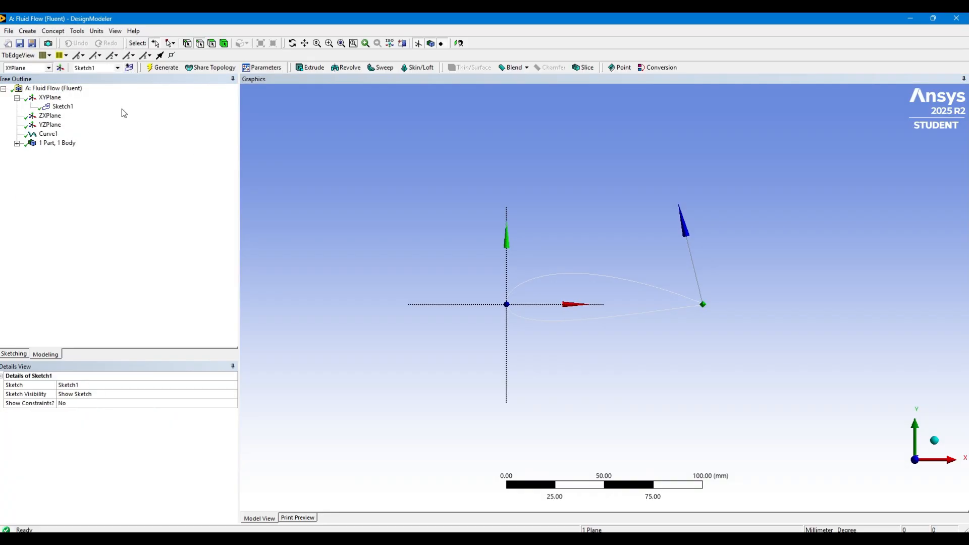
left_click(14, 355)
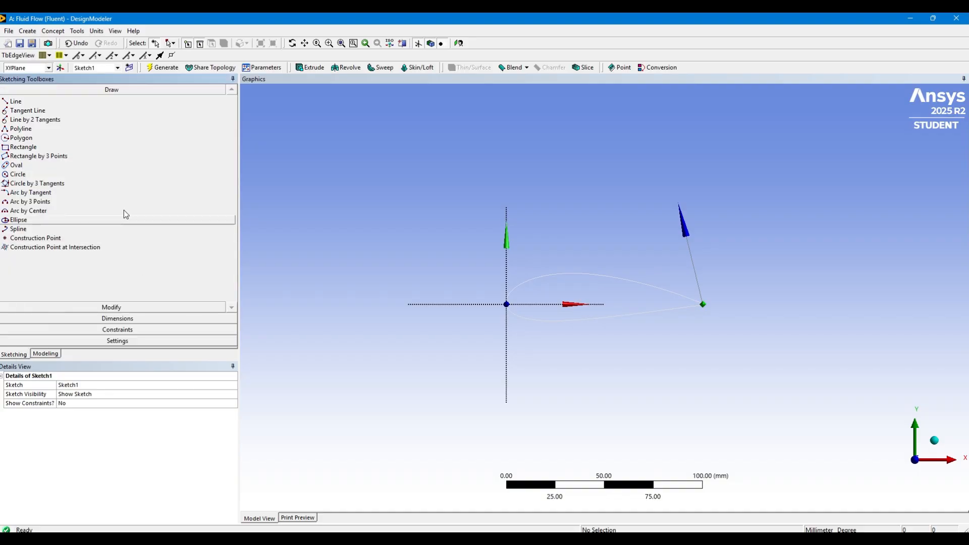
left_click(23, 146)
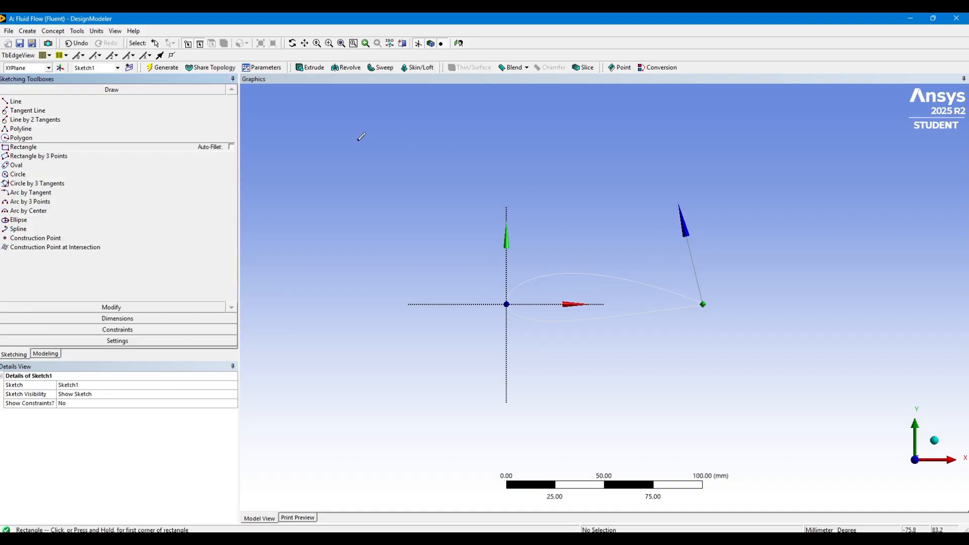
left_click_drag(346, 136, 886, 435)
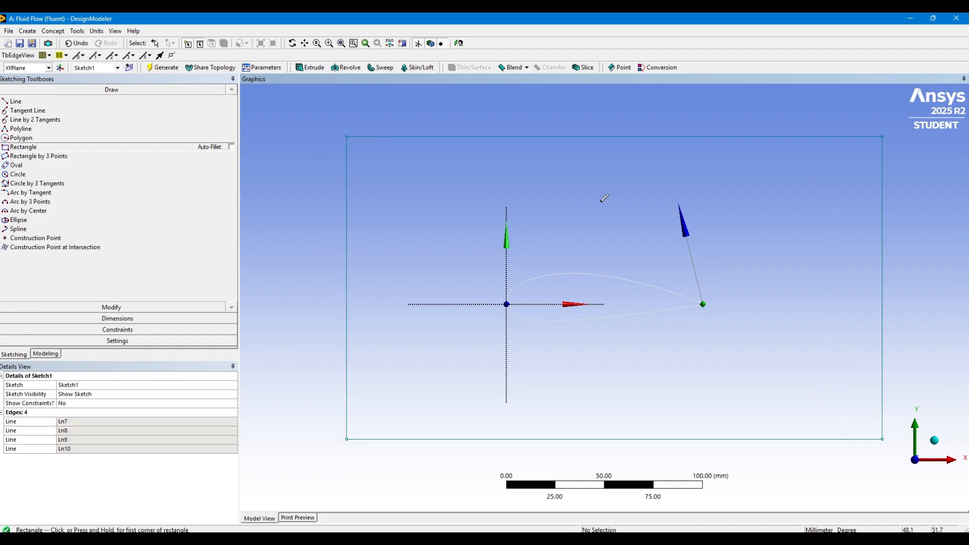
Dimension the width of the rectangle along its upper edge and the height along its right edge
scroll(500, 231, "down", 2)
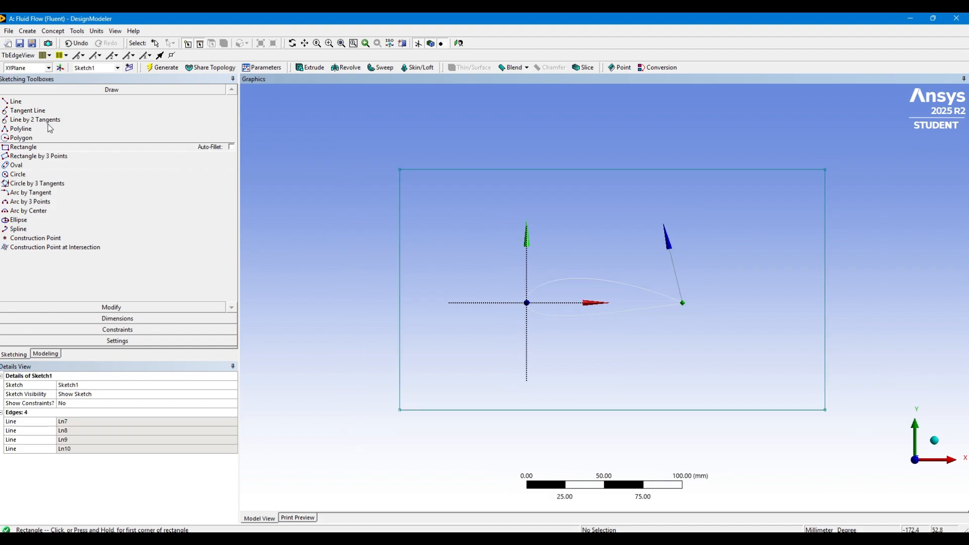
left_click(130, 320)
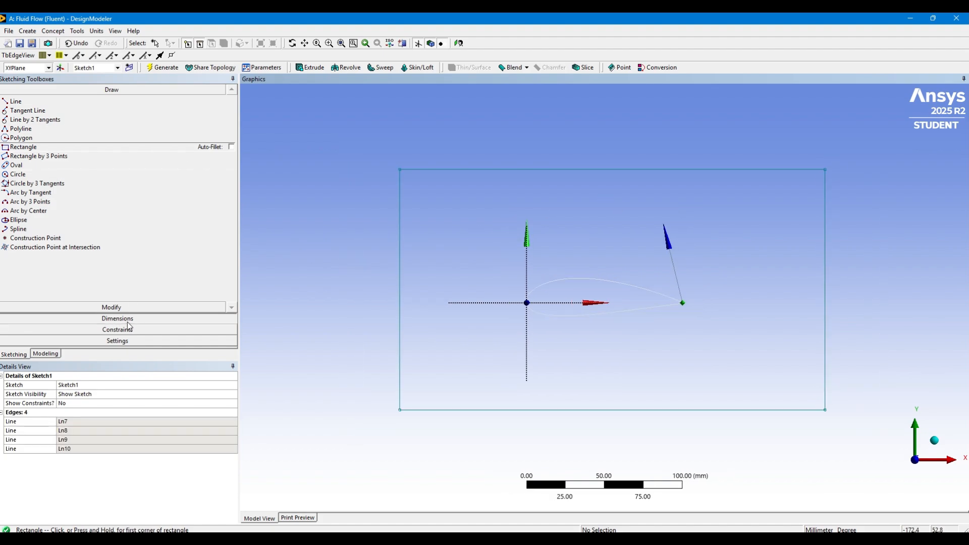
left_click(620, 169)
left_click(620, 153)
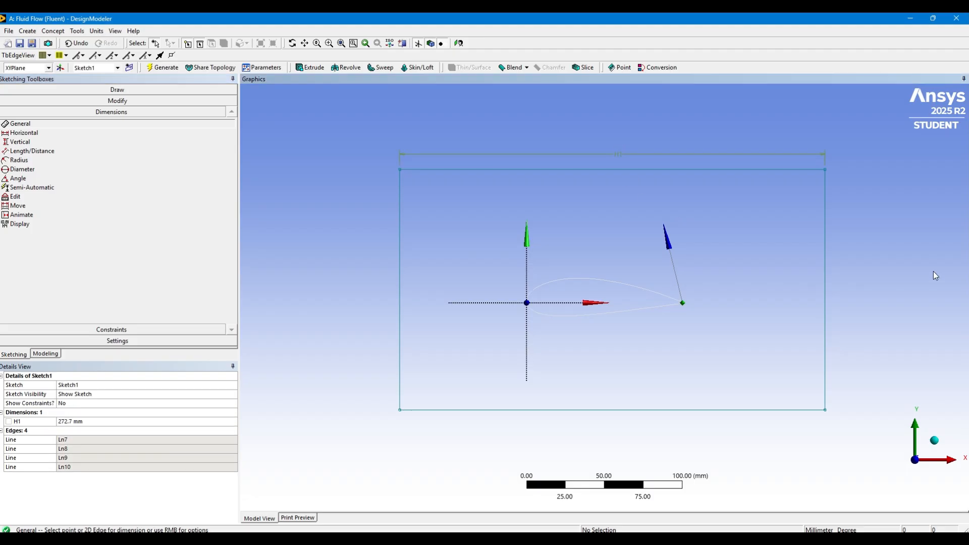
left_click(825, 274)
left_click(845, 270)
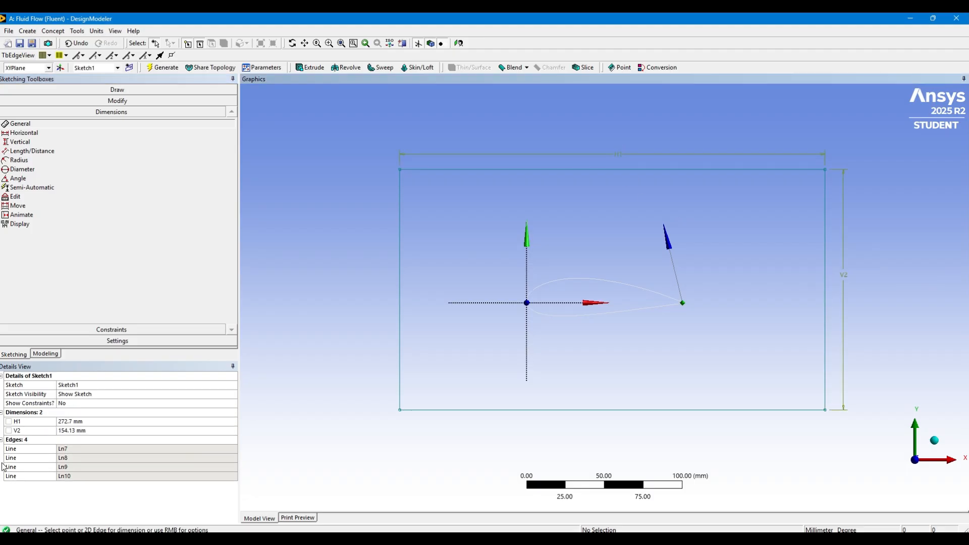
Set the rectangle's horizontal dimension H1 to 1500 mm
left_click(115, 423)
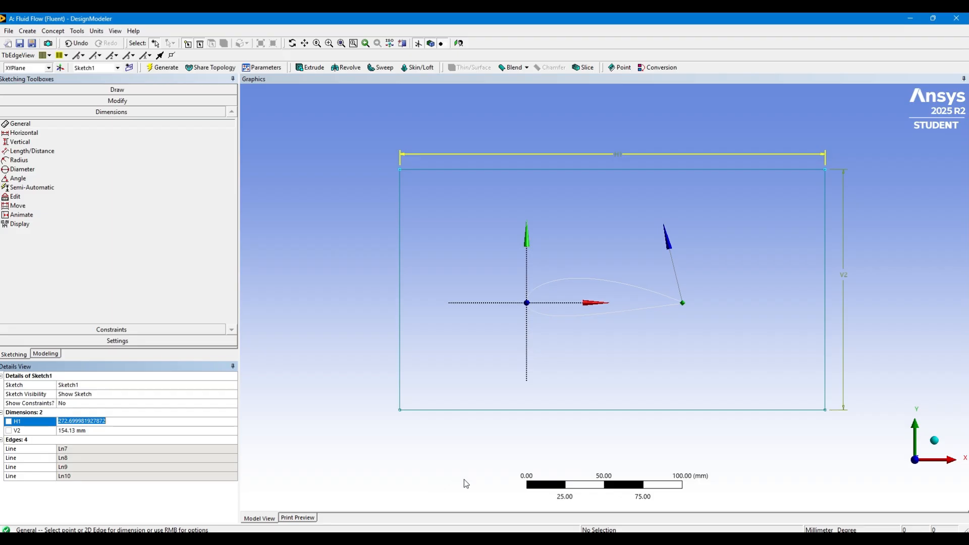
type("1500")
key("Return")
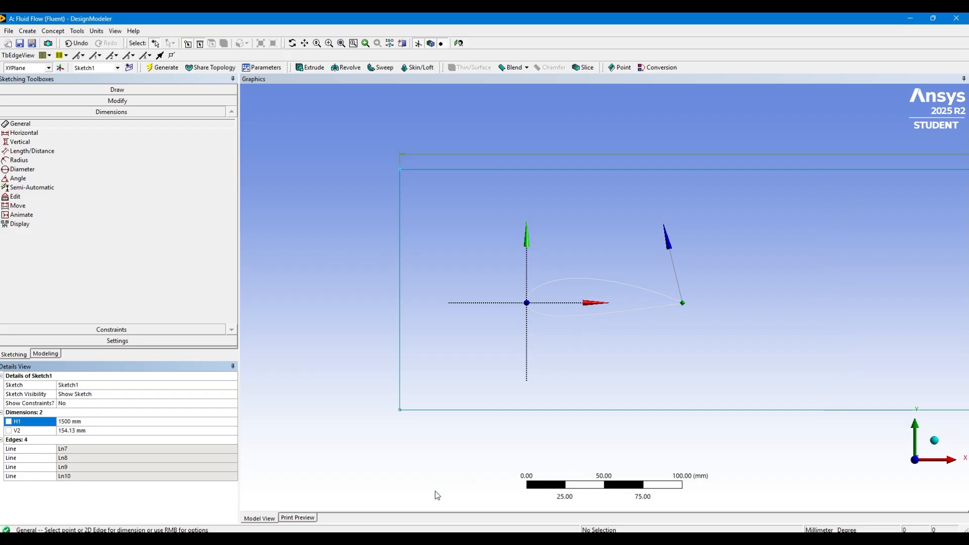
Set the rectangle's vertical dimension V2 to 1000 mm
left_click(114, 430)
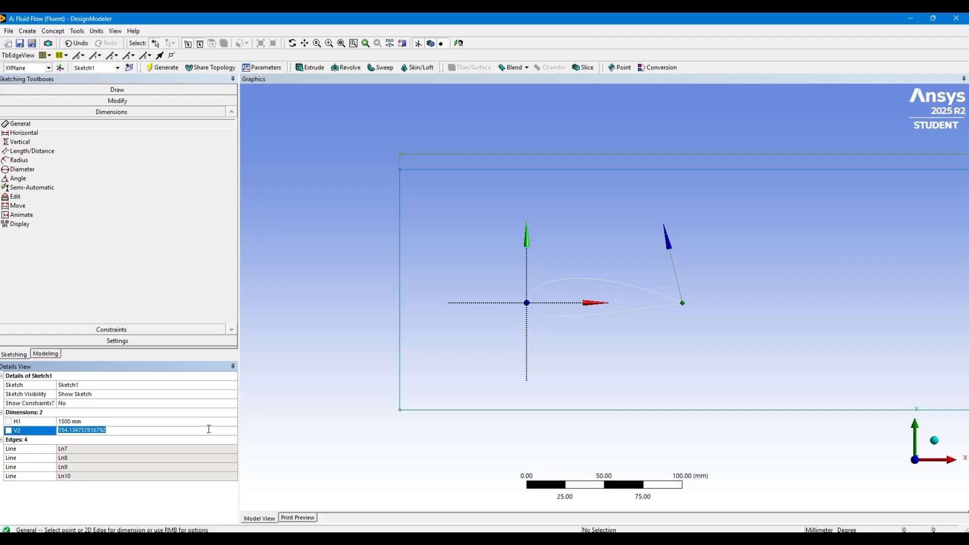
type("1000")
key("Return")
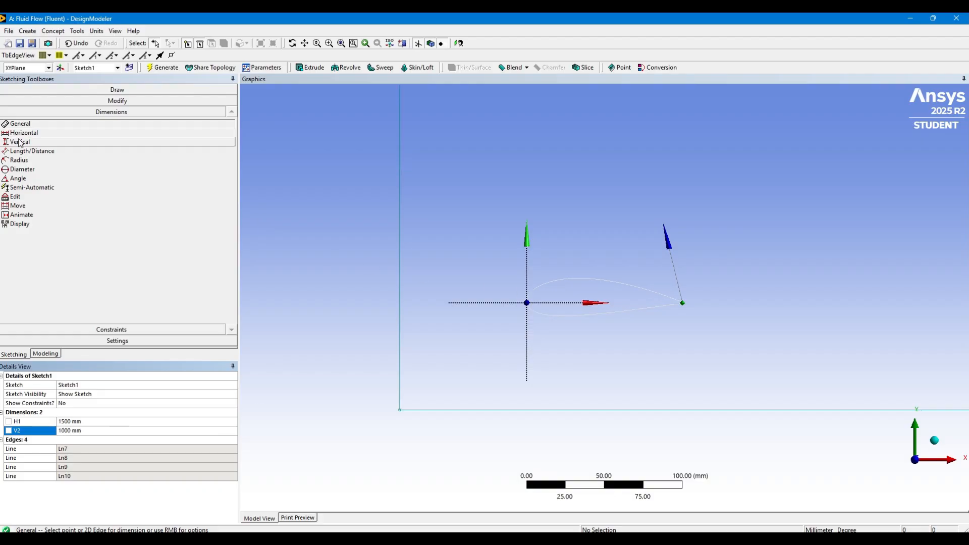
Add a horizontal dimension between the vertical axis and the rectangle's left edge and set it to 500 mm
left_click(65, 133)
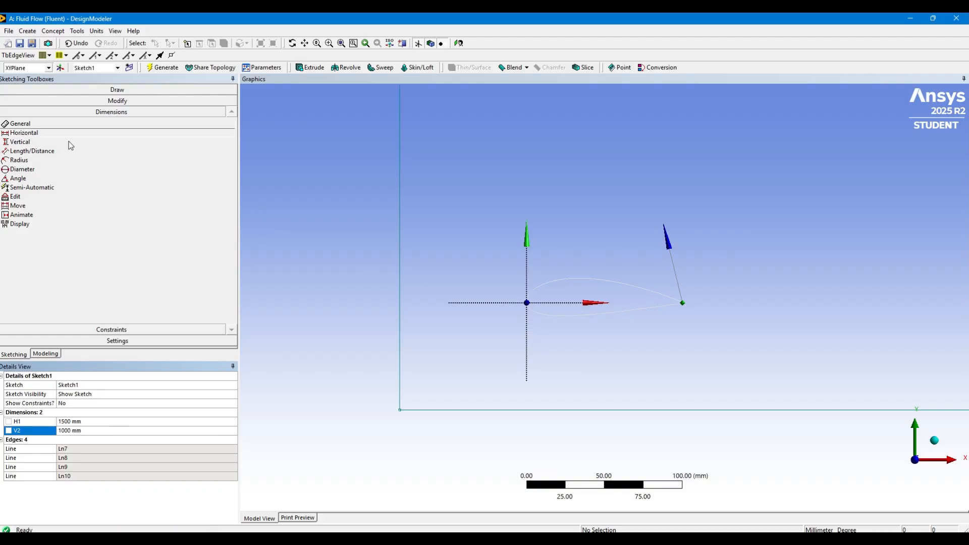
left_click(526, 273)
left_click(401, 275)
left_click(445, 268)
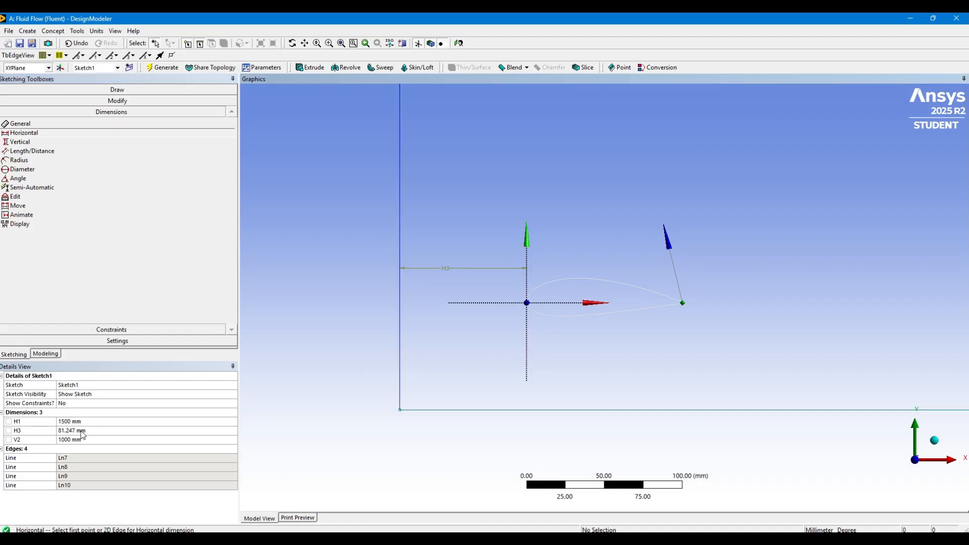
left_click(137, 439)
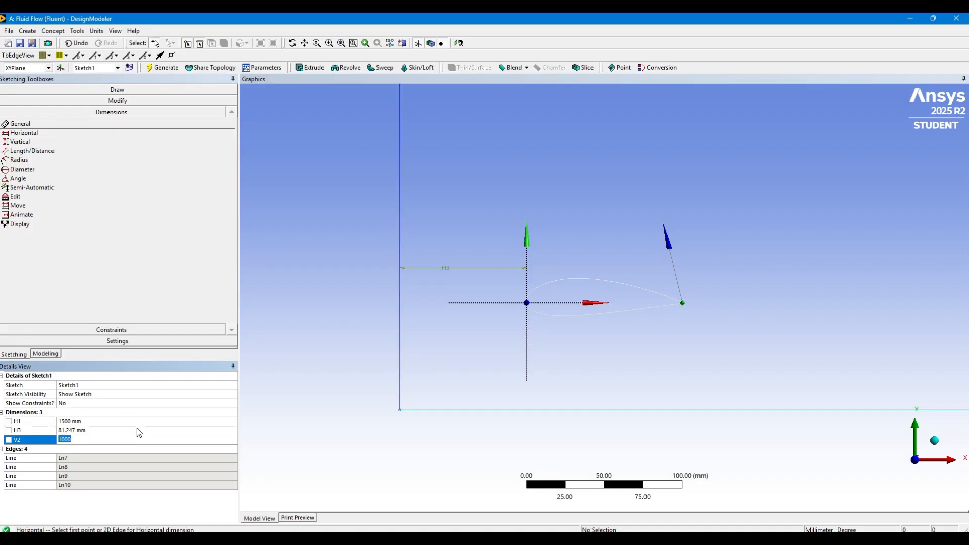
left_click(145, 431)
type("50")
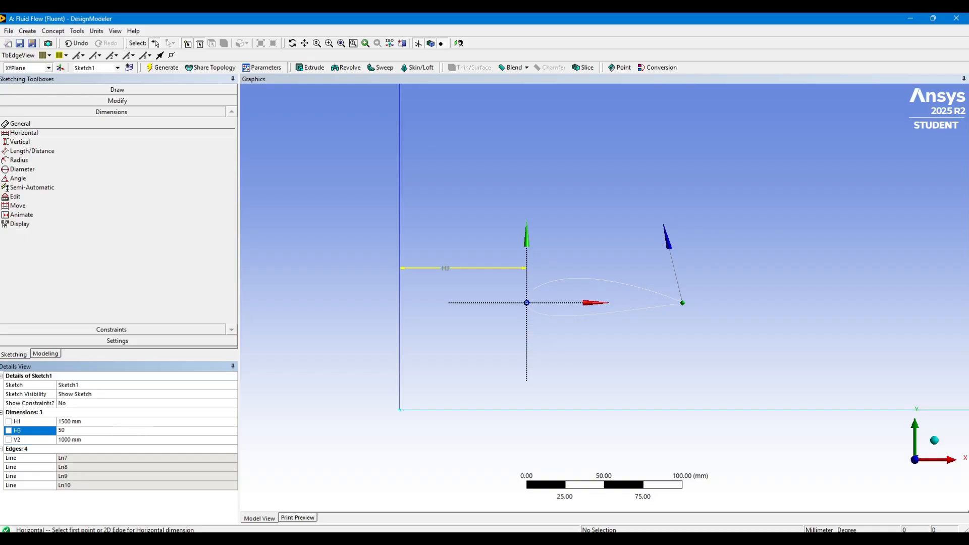
type("0")
key("Return")
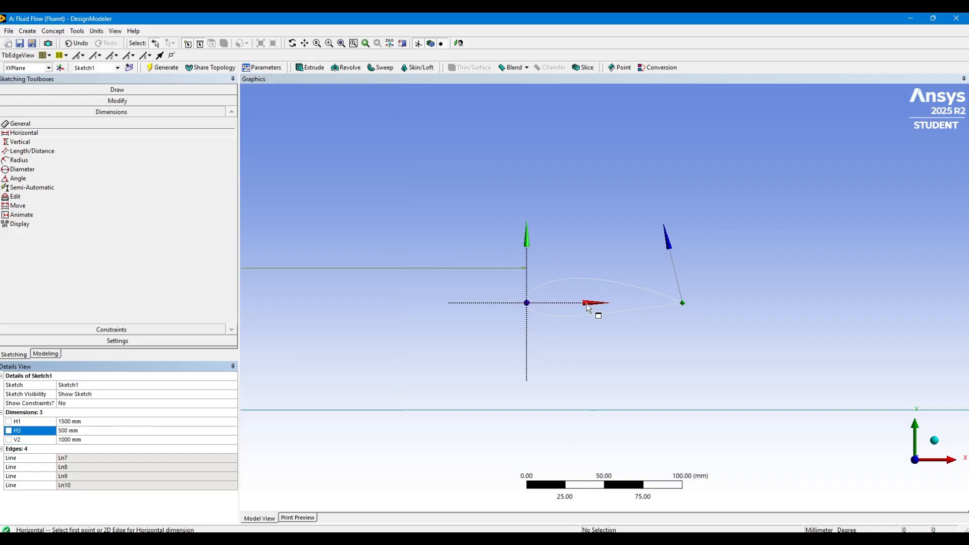
Add a vertical dimension between the horizontal axis and the rectangle's lower edge and set it to 500 mm
left_click(51, 142)
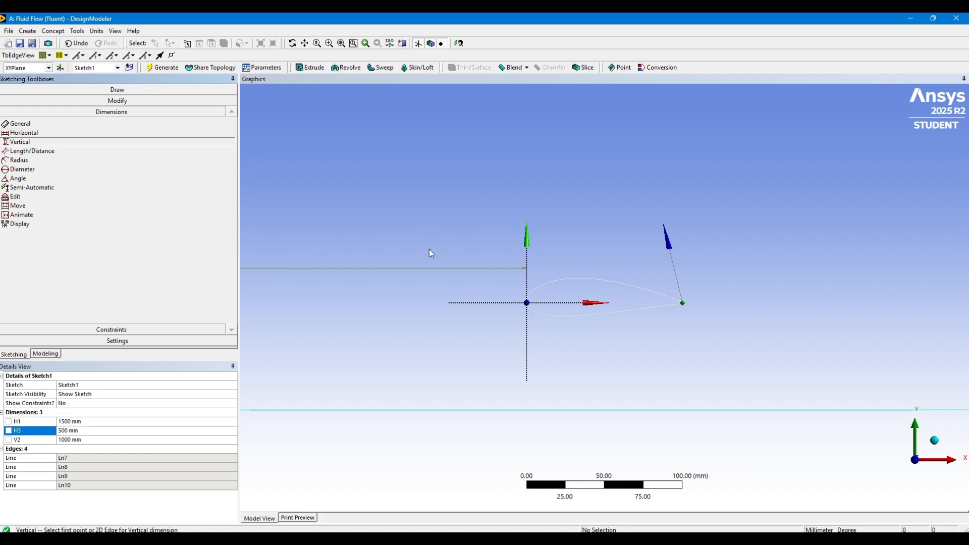
left_click(561, 305)
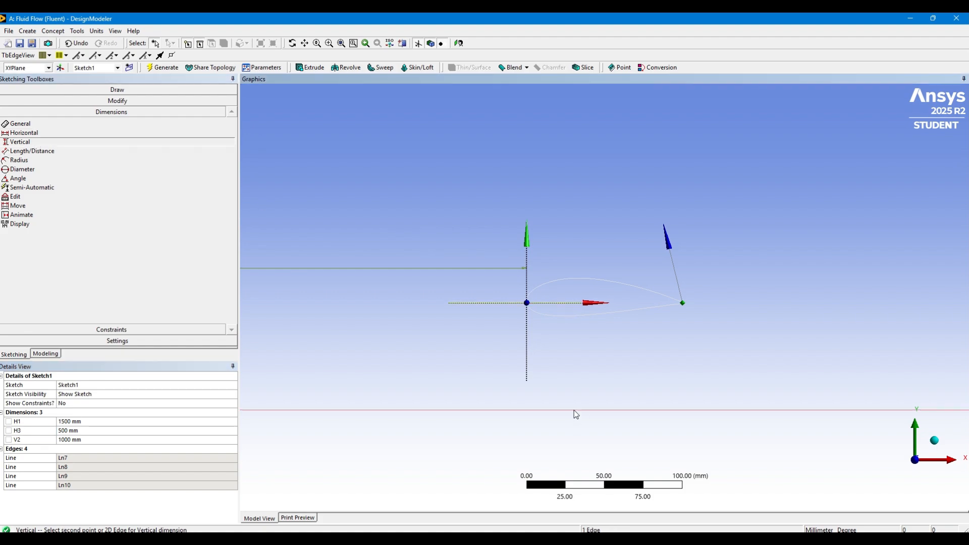
left_click(574, 409)
left_click(567, 380)
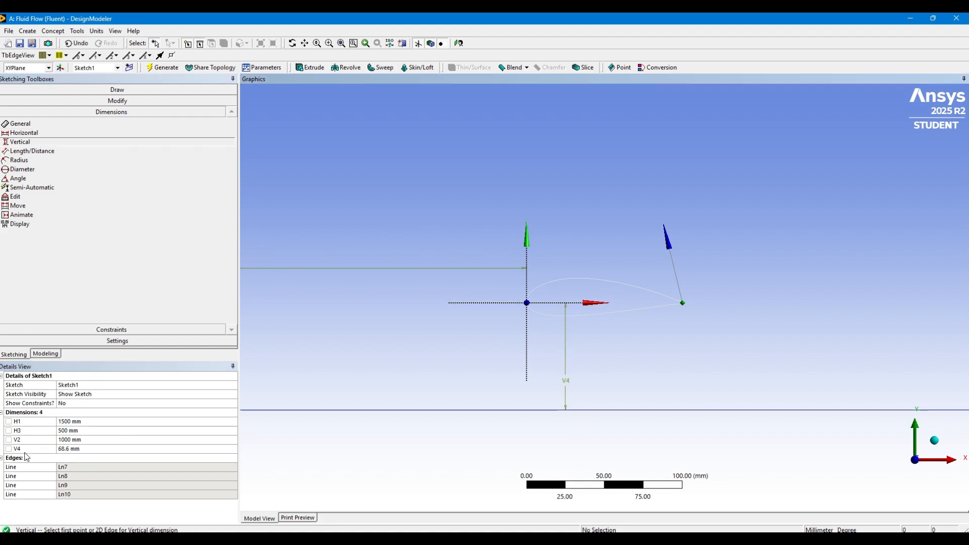
left_click(119, 450)
type("500")
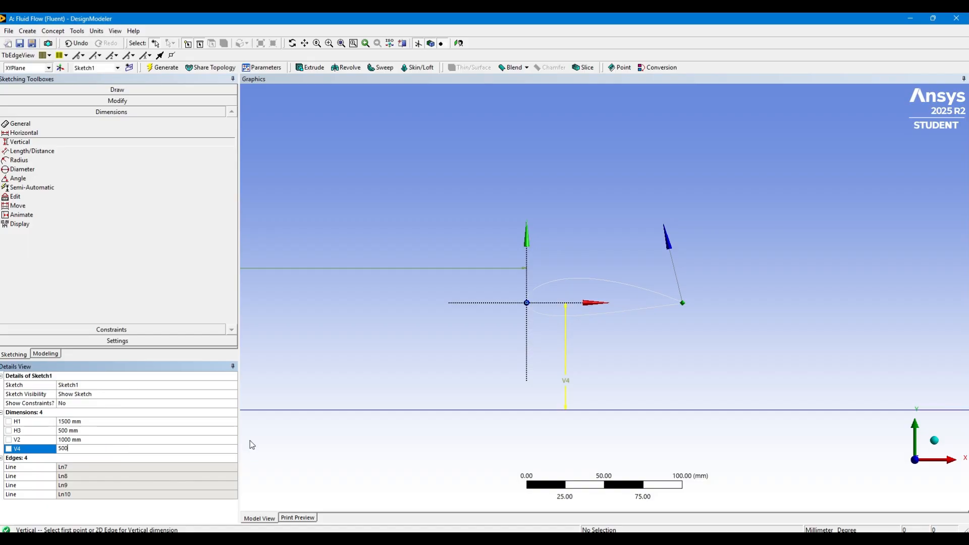
key("Return")
Generate a surface from Sketch1 using Surfaces From Sketches with the operation set to Add Frozen
scroll(564, 198, "down", 5)
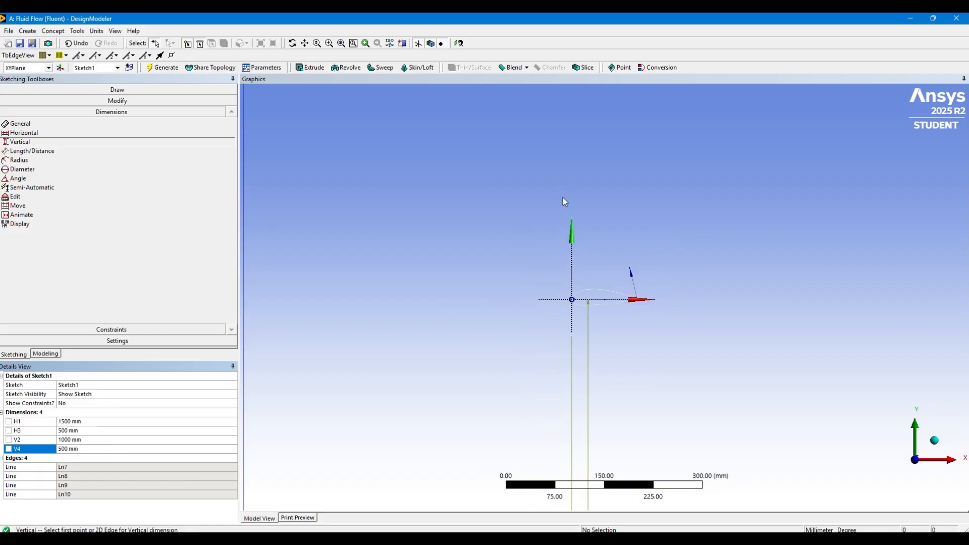
scroll(563, 201, "down", 1)
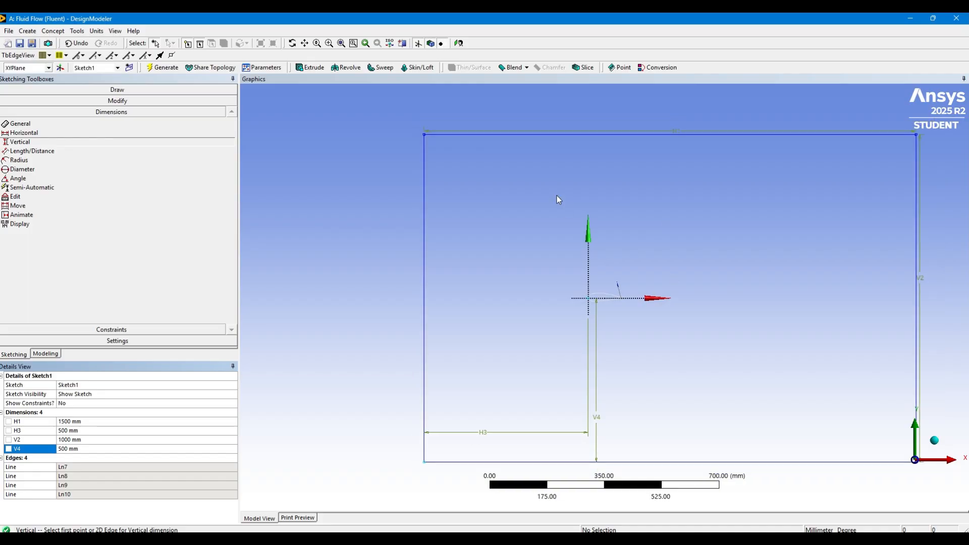
left_click(44, 354)
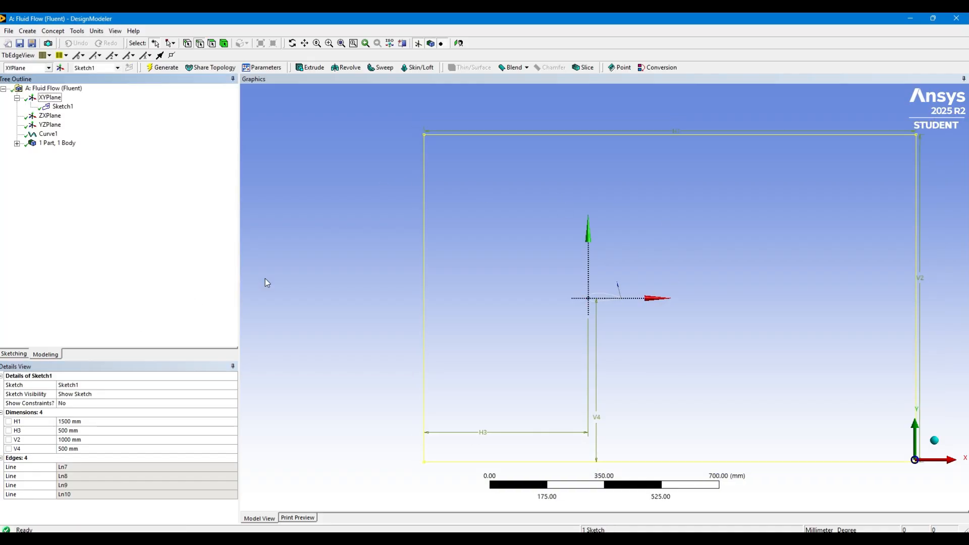
left_click(51, 32)
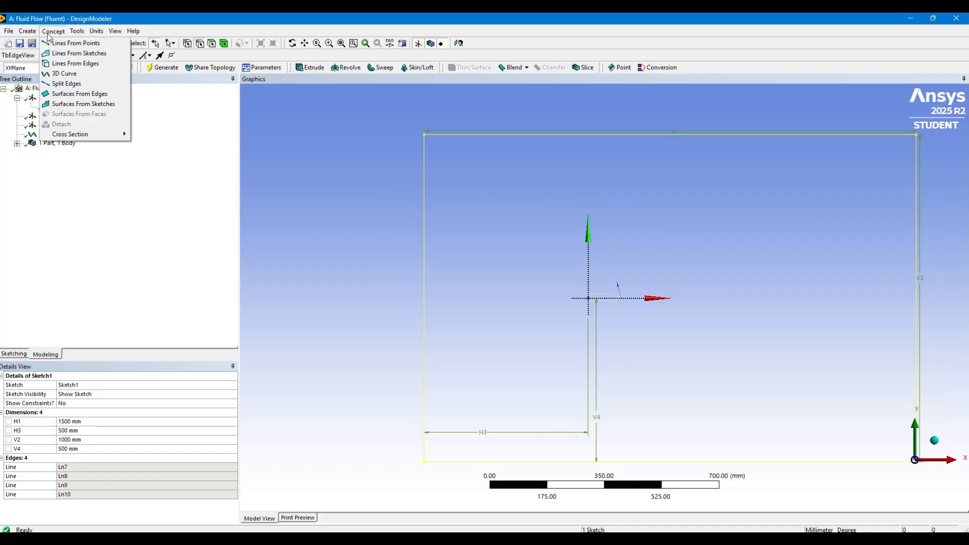
left_click(82, 104)
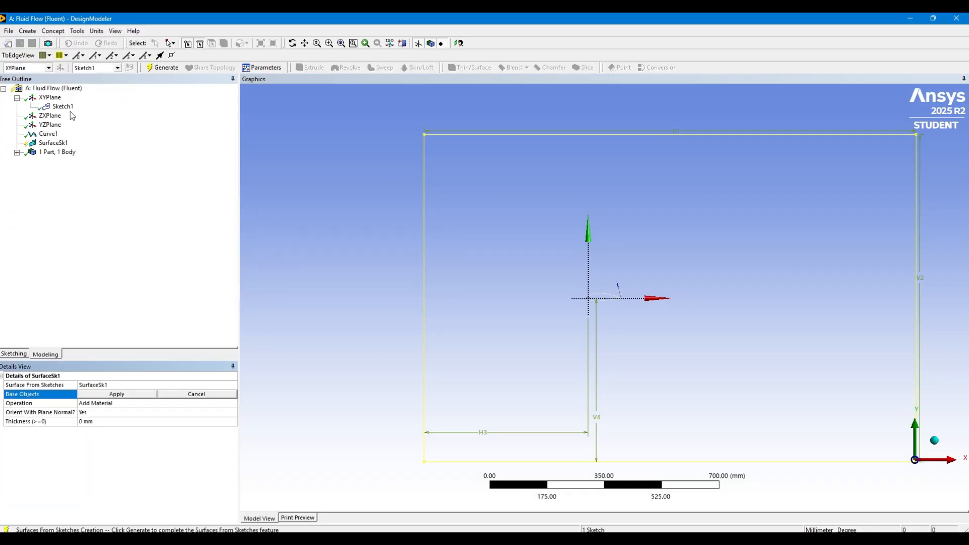
left_click(63, 107)
left_click(106, 395)
left_click(101, 404)
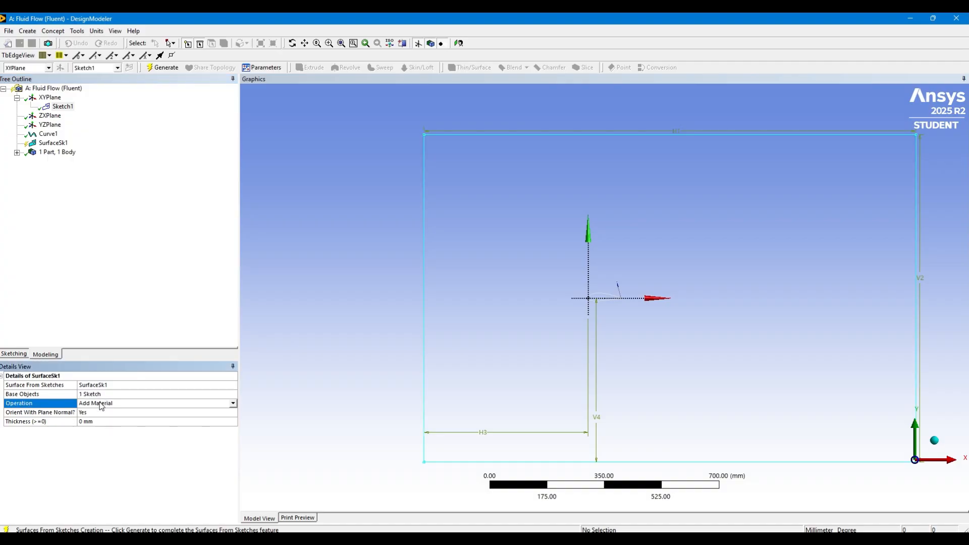
left_click(233, 404)
left_click(171, 417)
left_click(153, 67)
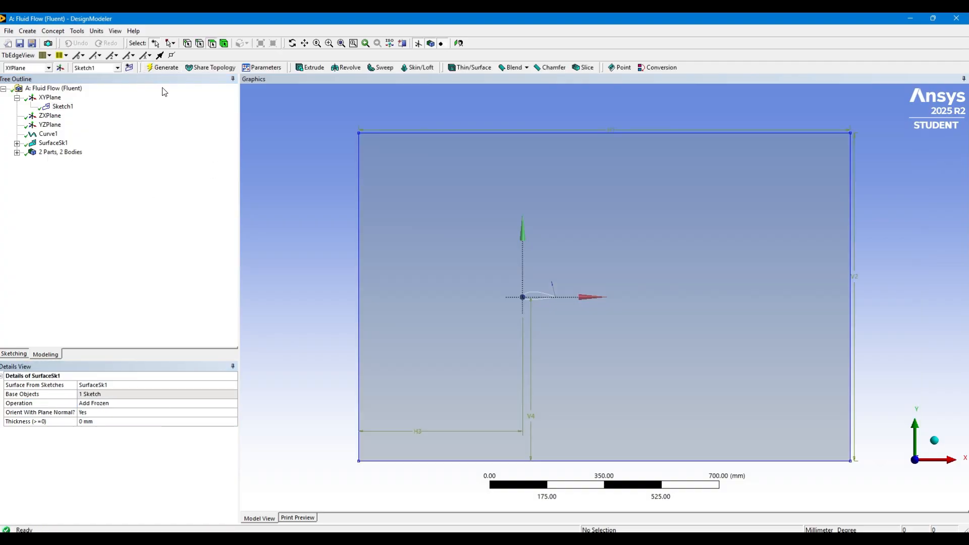
Generate a surface from the closed airfoil curve using Surfaces From Edges
left_click(53, 31)
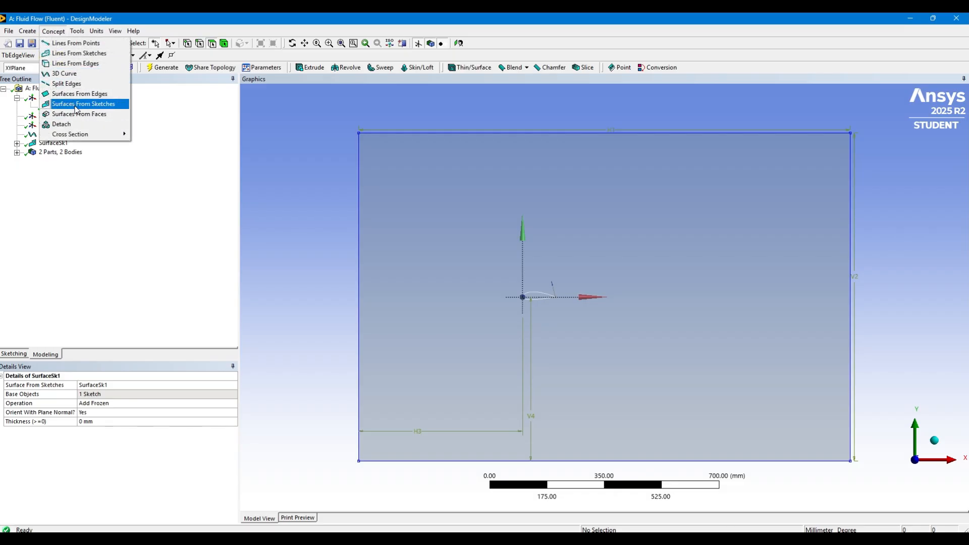
left_click(76, 94)
left_click(534, 297)
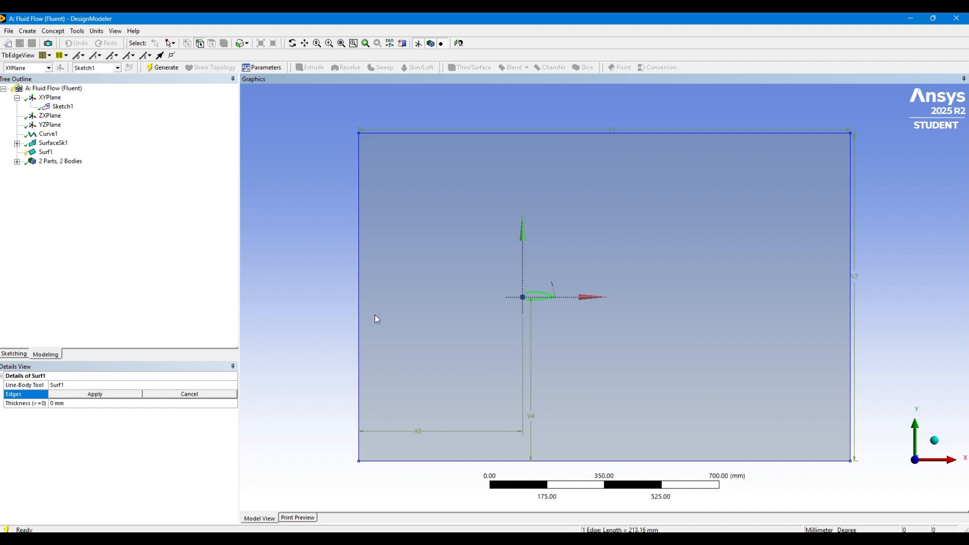
left_click(78, 395)
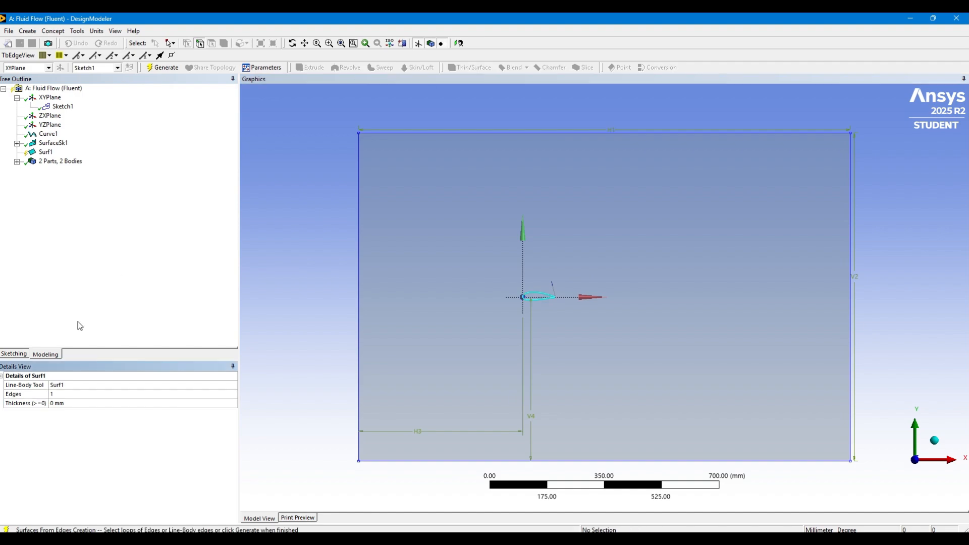
left_click(162, 72)
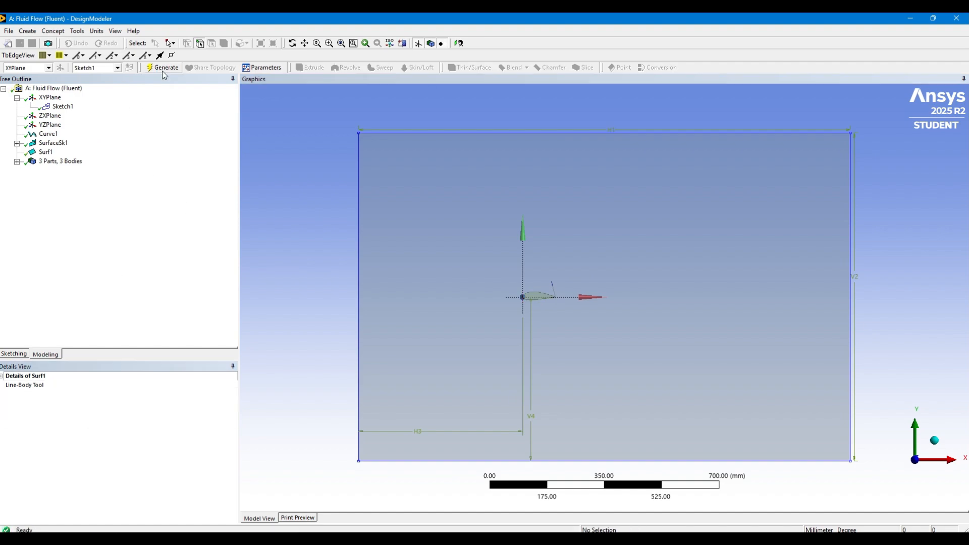
Generate a Boolean Subtract with the rectangular surface as target body and the airfoil surface as tool body
left_click(27, 31)
left_click(40, 189)
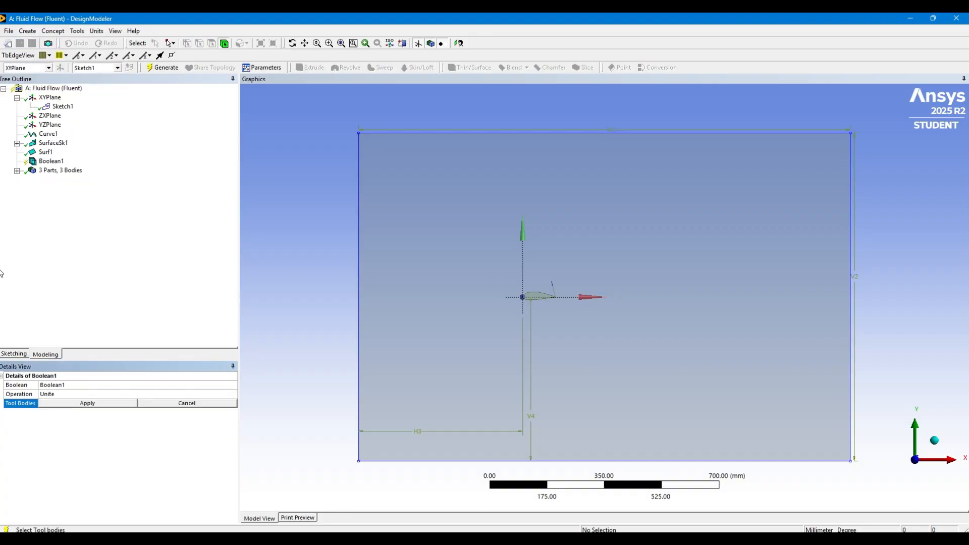
left_click(59, 395)
left_click(232, 394)
left_click(178, 409)
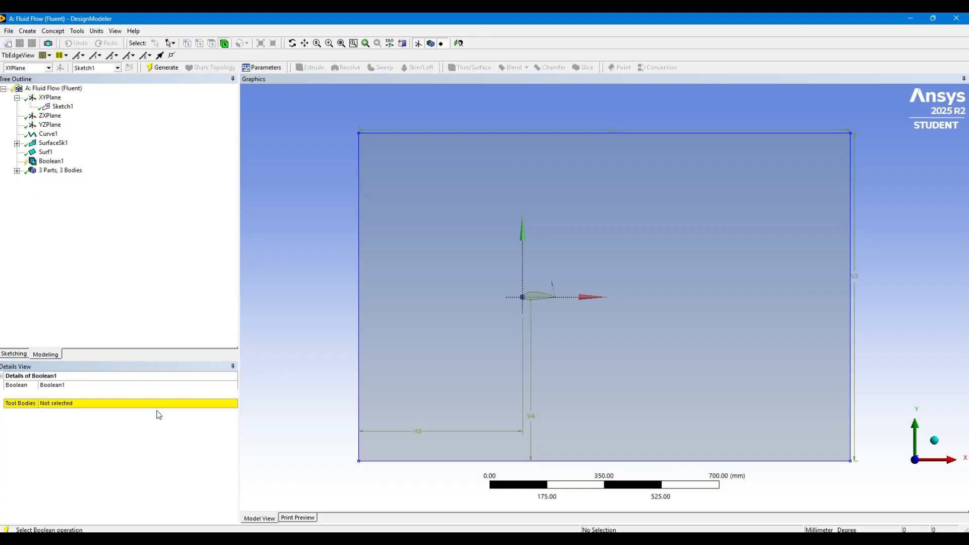
left_click(474, 346)
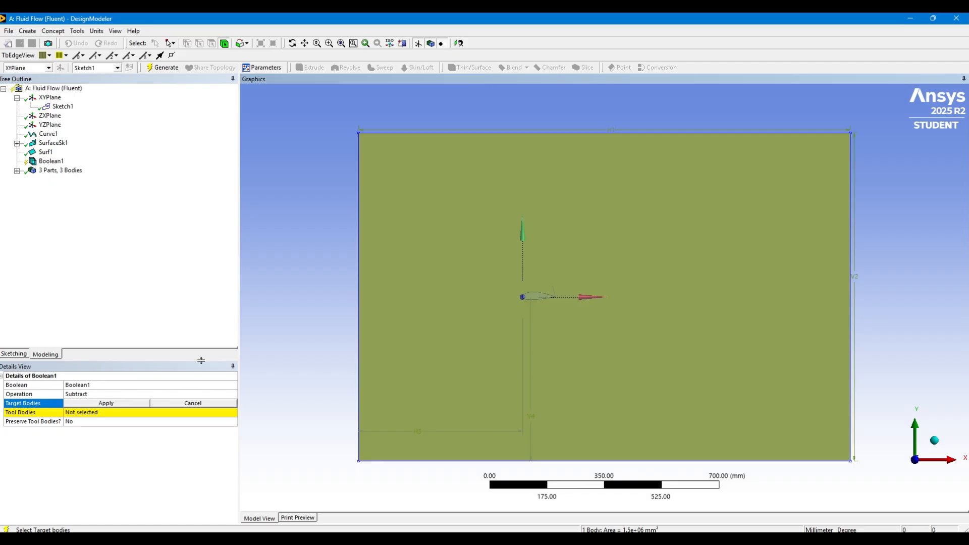
left_click(94, 403)
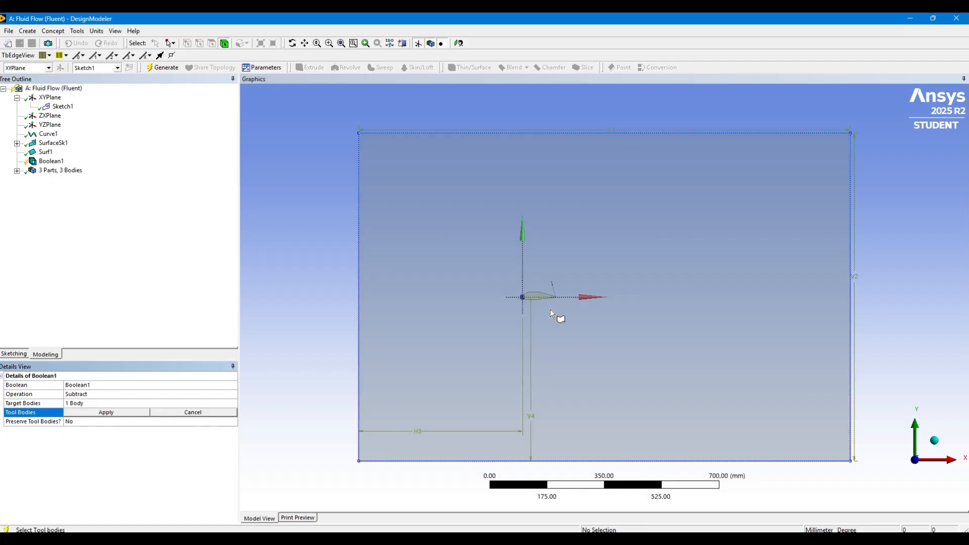
left_click(540, 295)
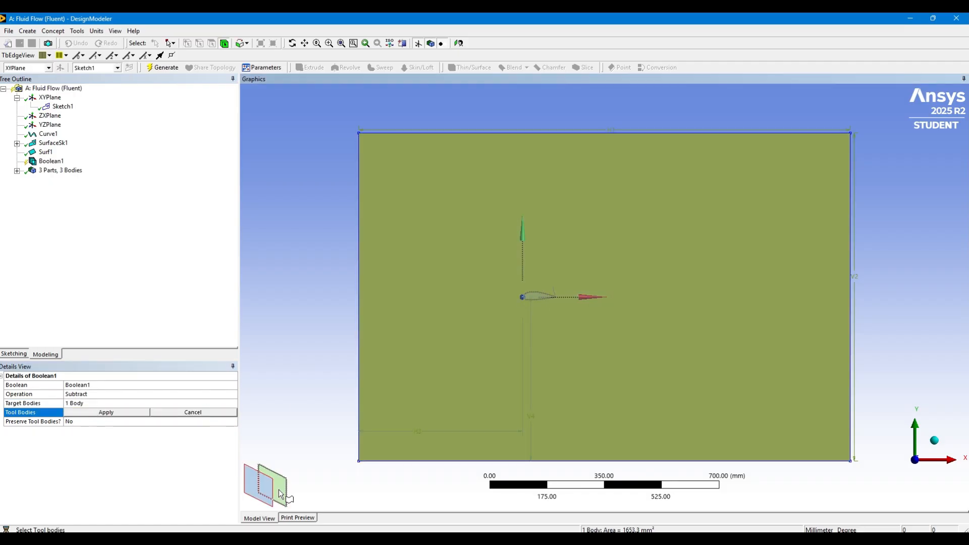
left_click(101, 411)
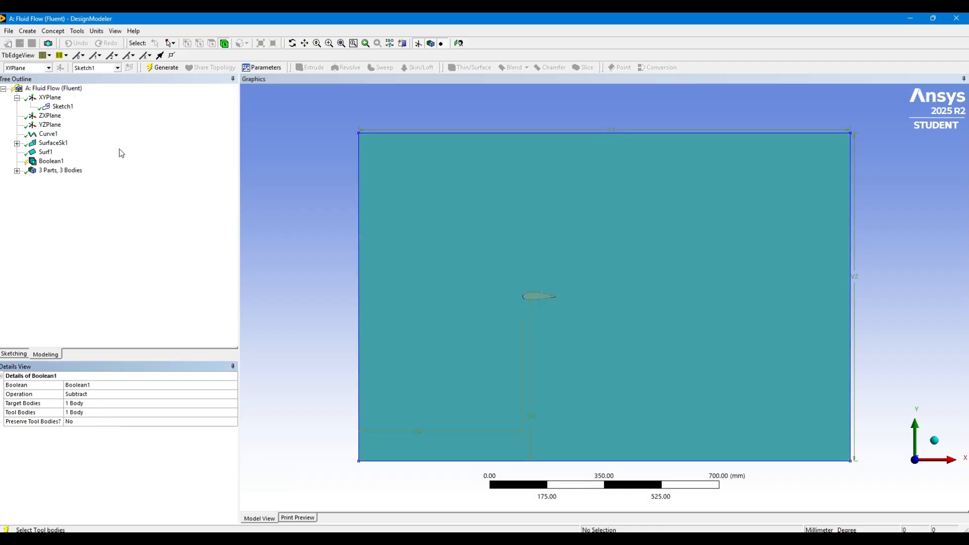
left_click(162, 67)
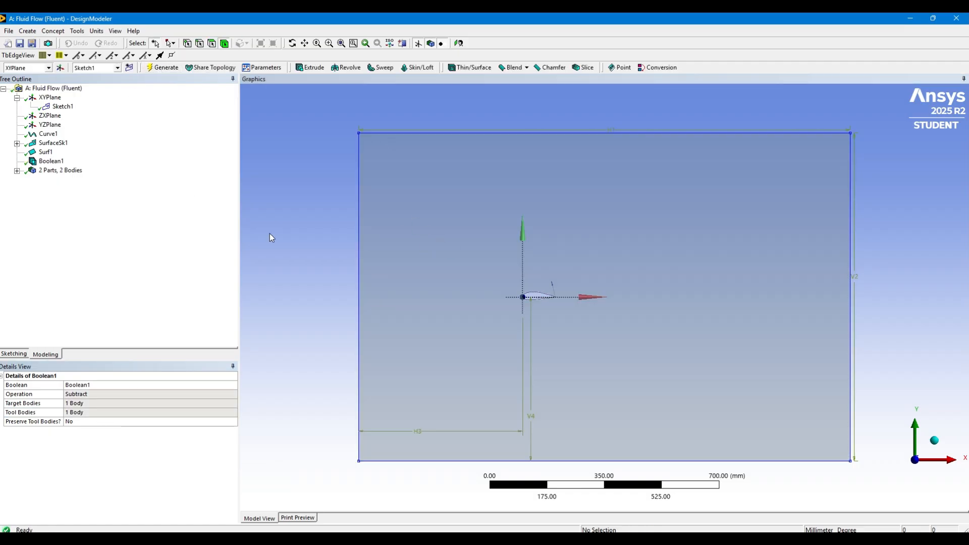
Set the Fluid/Solid property of the remaining surface body to Fluid
left_click(17, 171)
left_click(68, 189)
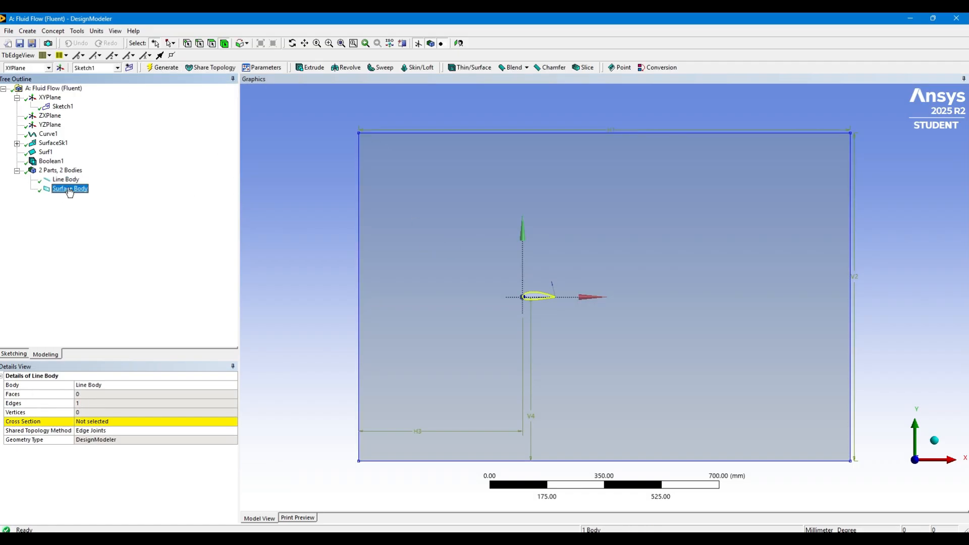
left_click(101, 449)
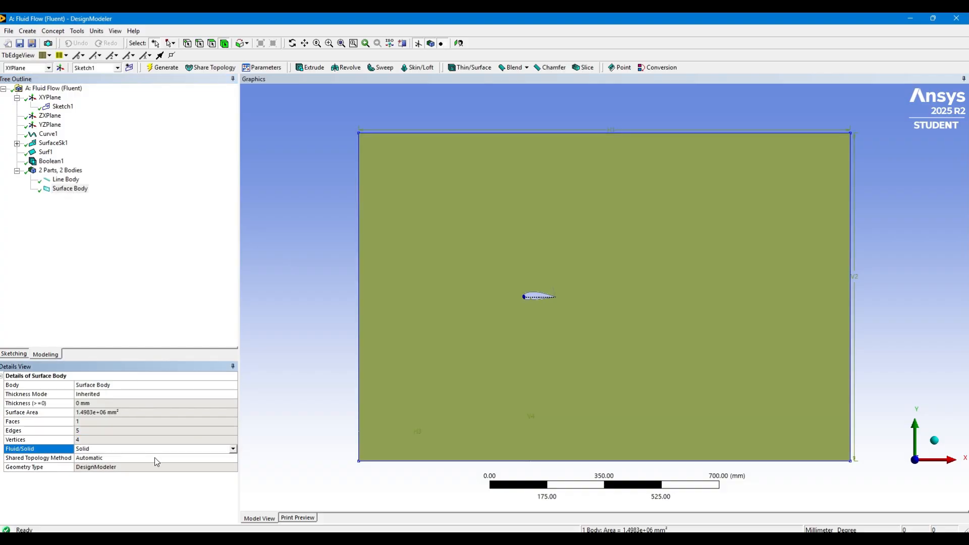
left_click(234, 448)
left_click(192, 457)
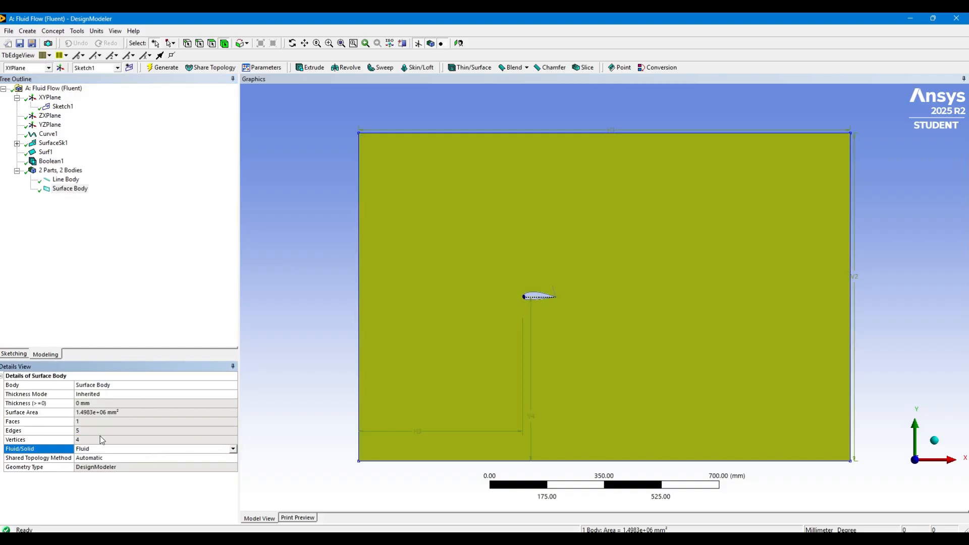
Rename the surface body as Fluid domain
left_click(132, 385)
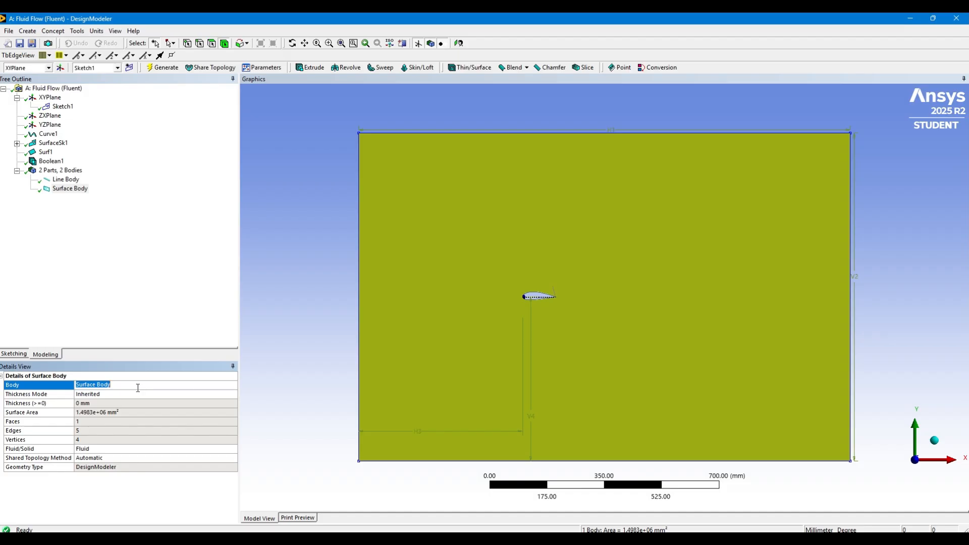
type("Fluid domain")
key("Return")
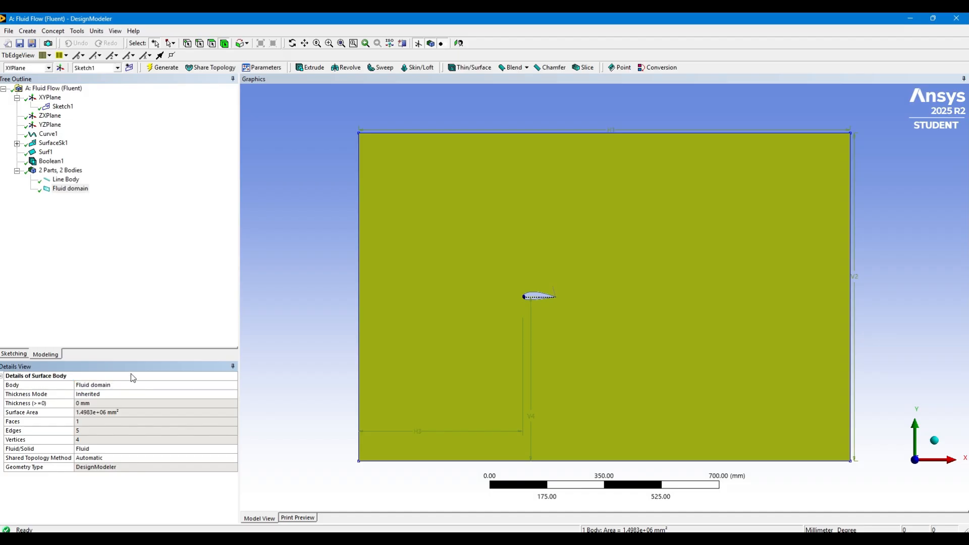
Close DesignModeler and open the Mesh component of the Fluid Flow (Fluent) system in Workbench
left_click(957, 20)
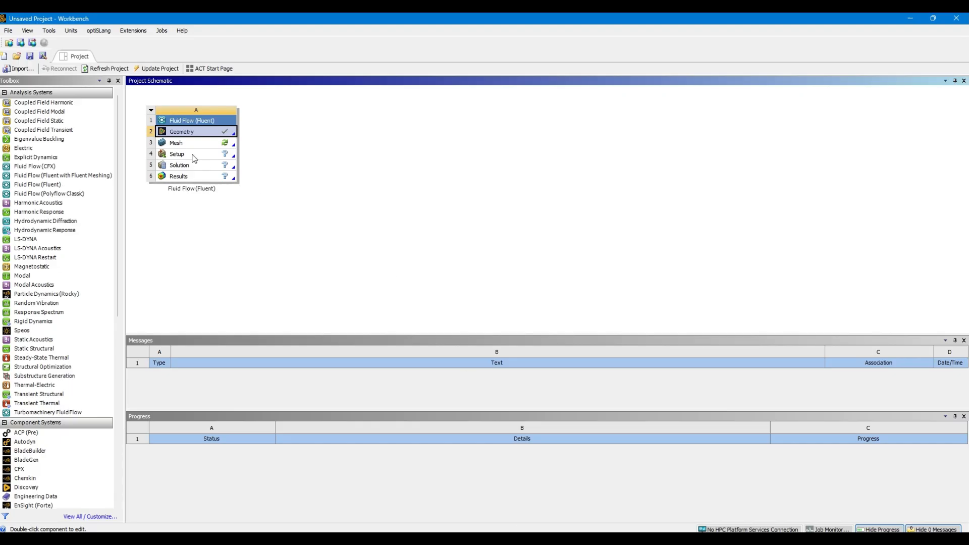
double_click(195, 145)
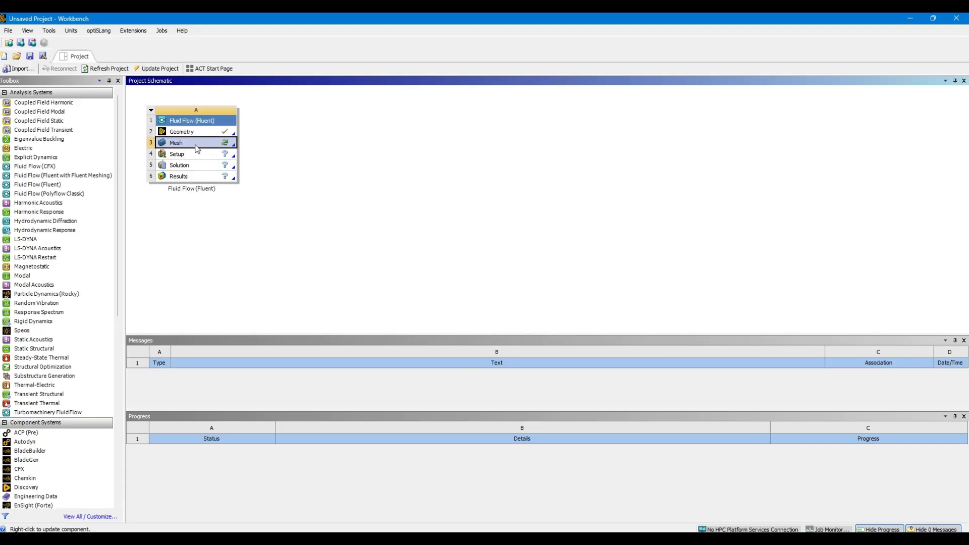
Open the Mesh cell for editing and insert a mesh method scoped to the fluid domain surface body
right_click(197, 149)
left_click(247, 152)
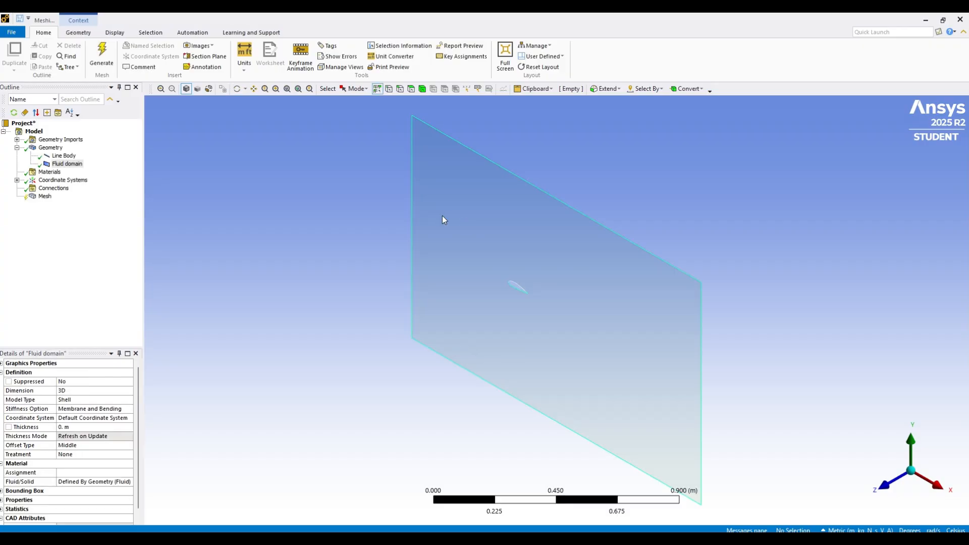
left_click(45, 197)
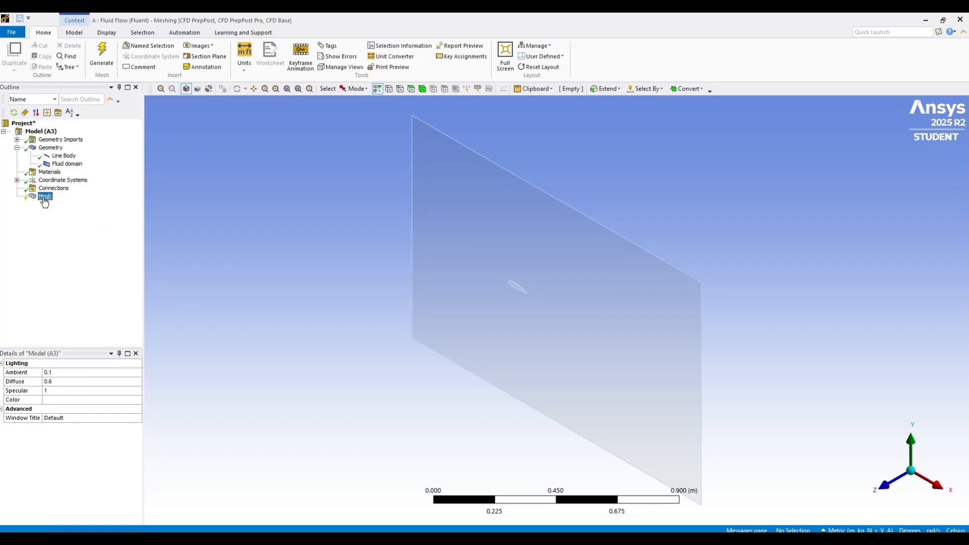
right_click(45, 198)
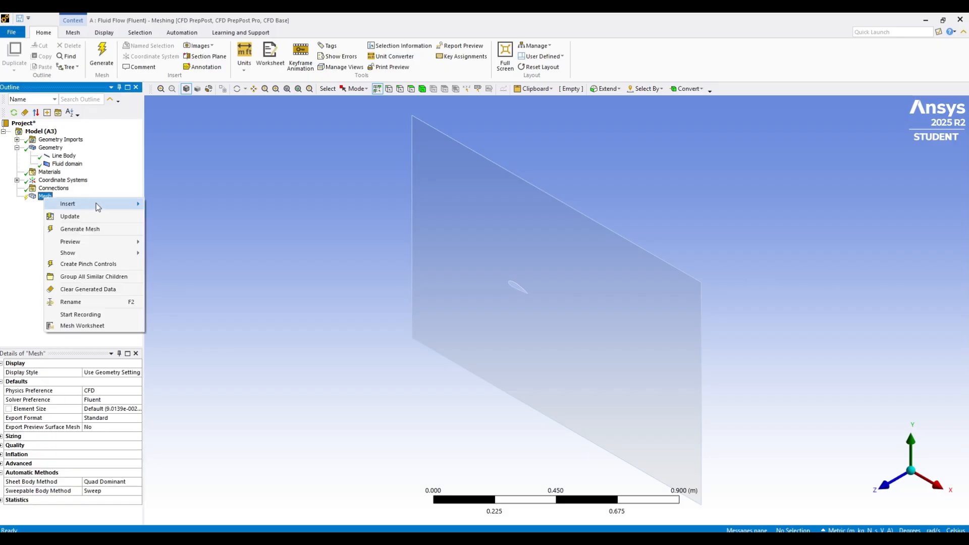
mouse_move(124, 208)
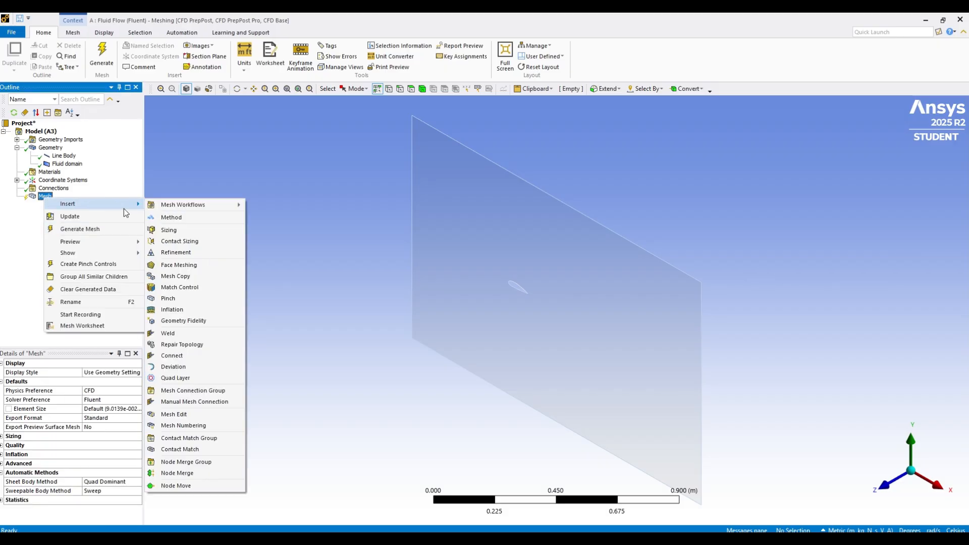
left_click(206, 220)
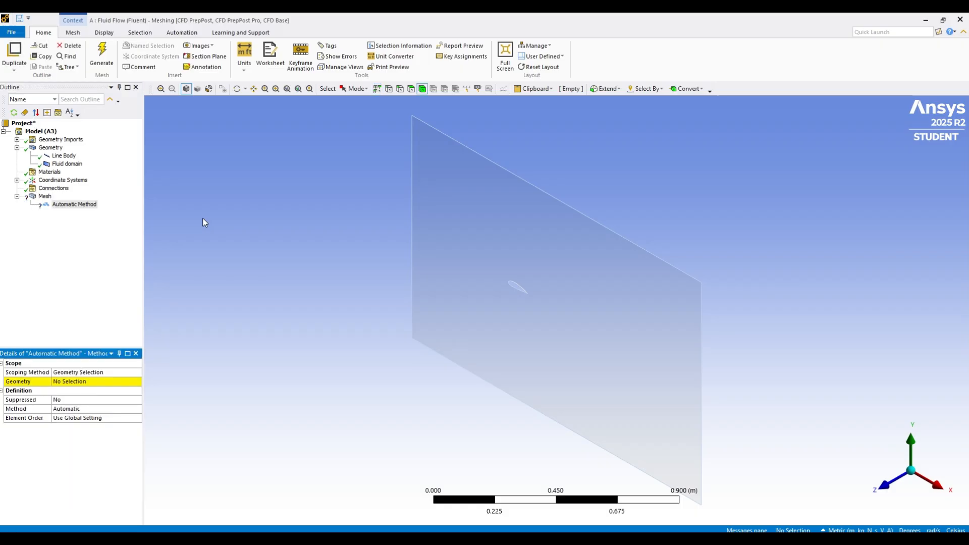
left_click(538, 341)
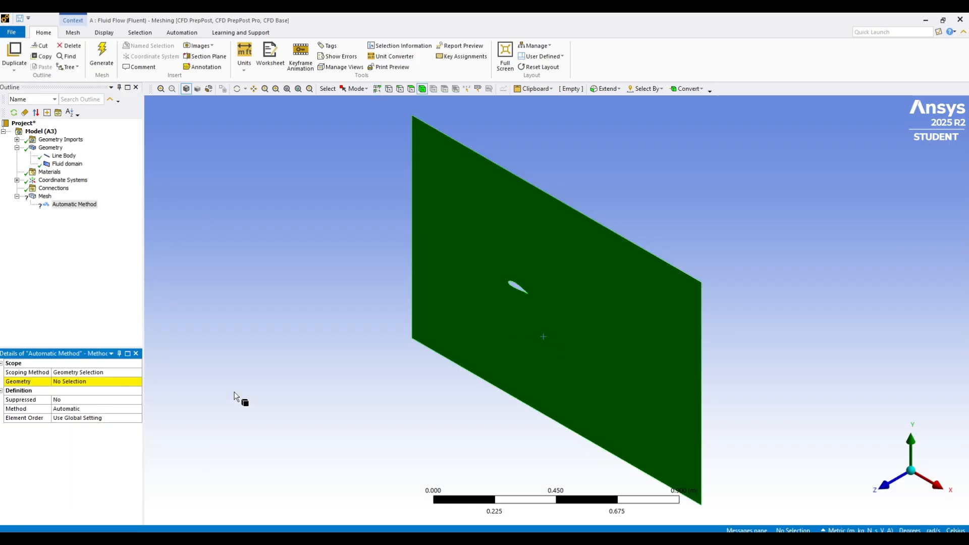
left_click(96, 381)
left_click(73, 381)
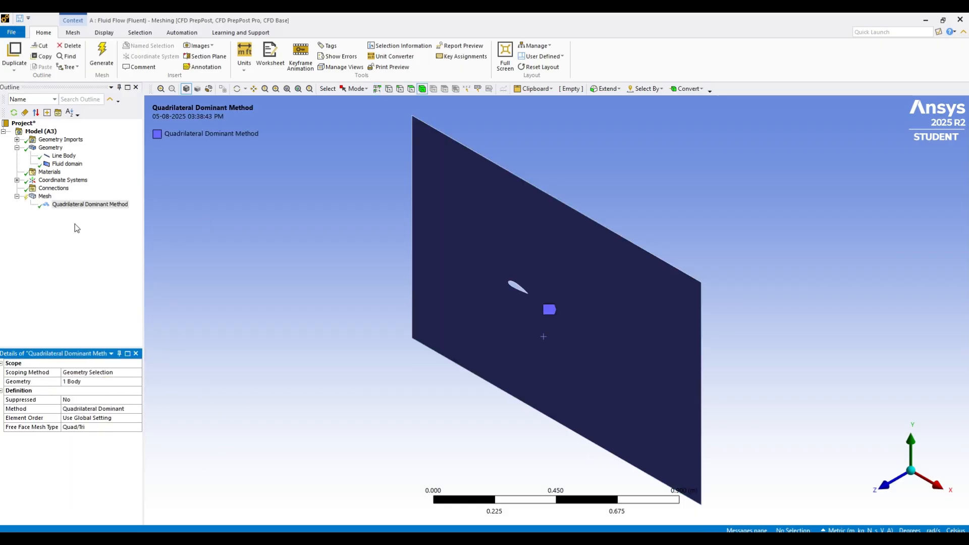
Insert a mesh sizing control scoped to the fluid domain surface body
left_click(44, 196)
right_click(43, 196)
mouse_move(111, 204)
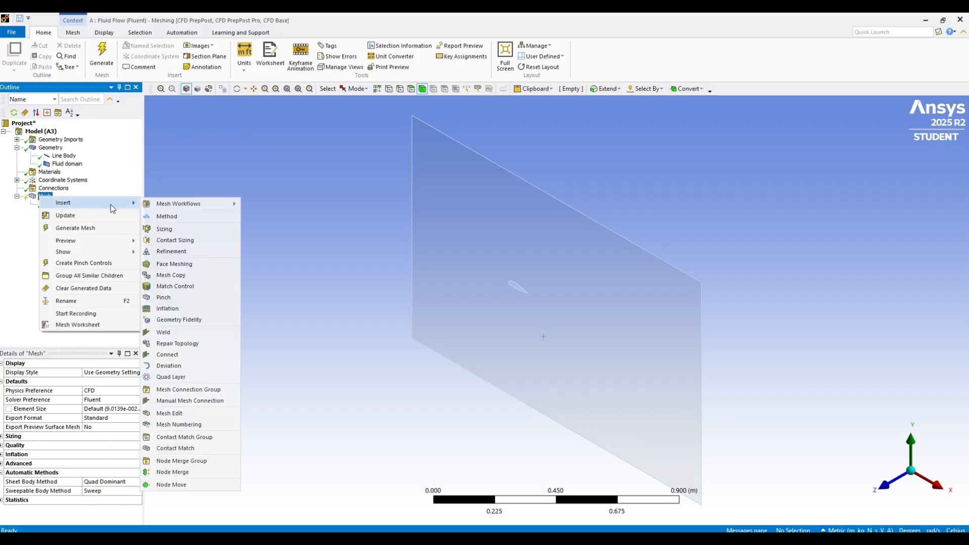
left_click(179, 231)
left_click(562, 328)
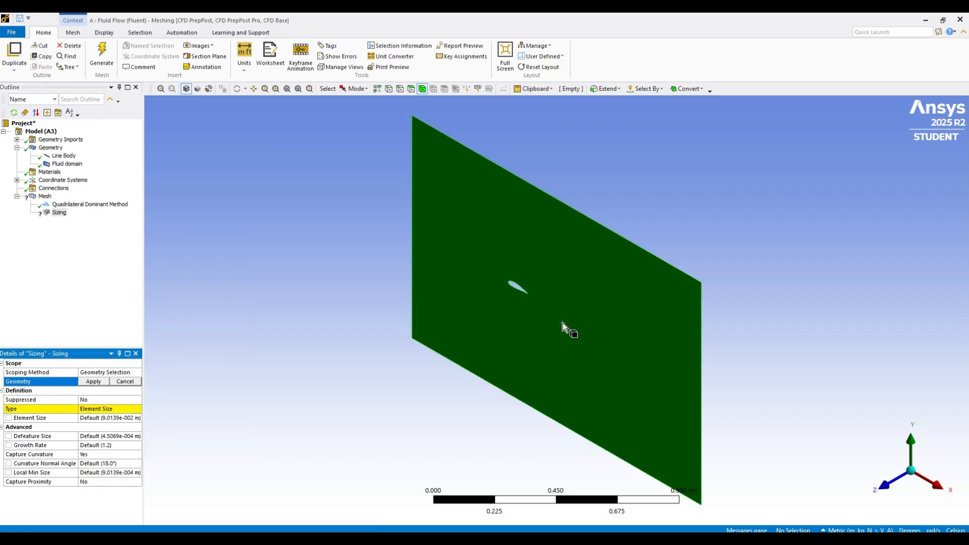
left_click(88, 382)
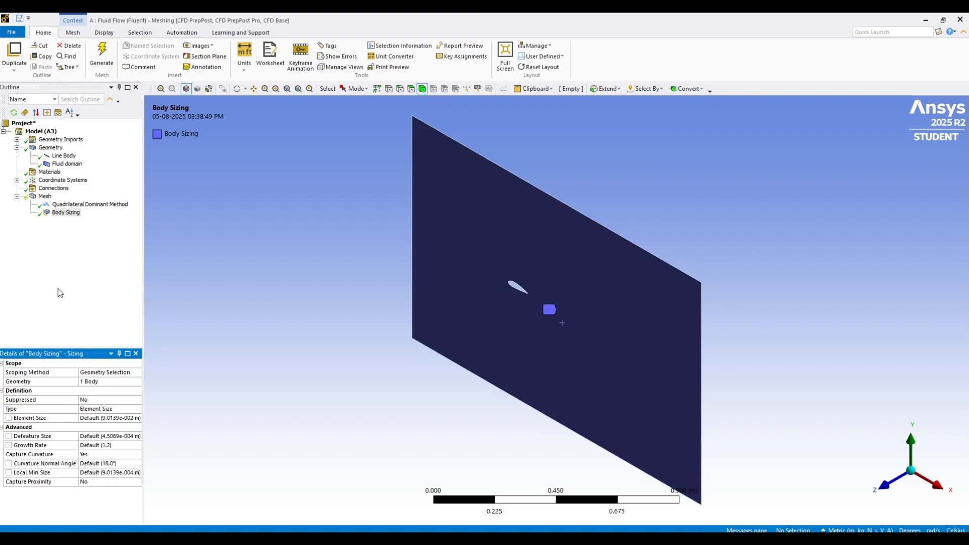
Insert an inflation control with the fluid domain surface as geometry and the airfoil edge as boundary
left_click(77, 205)
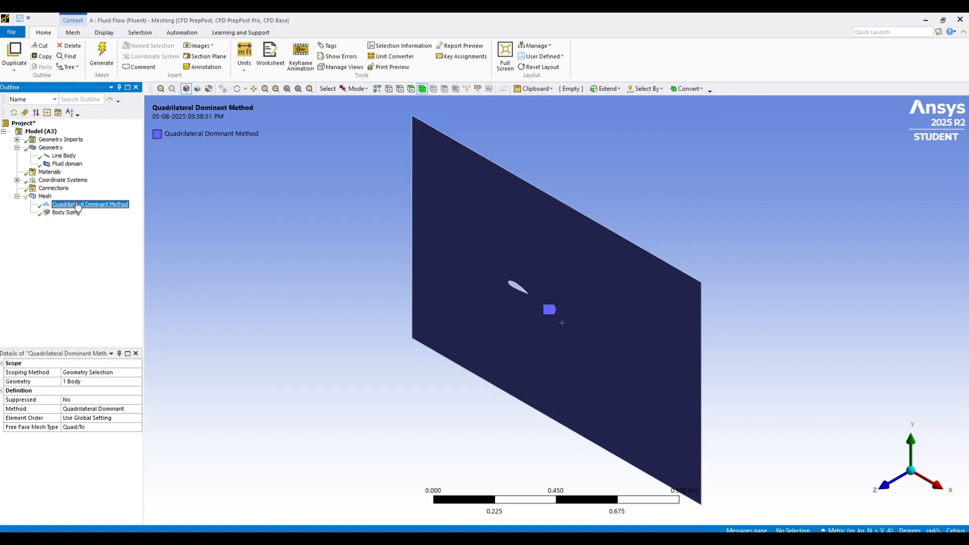
right_click(46, 197)
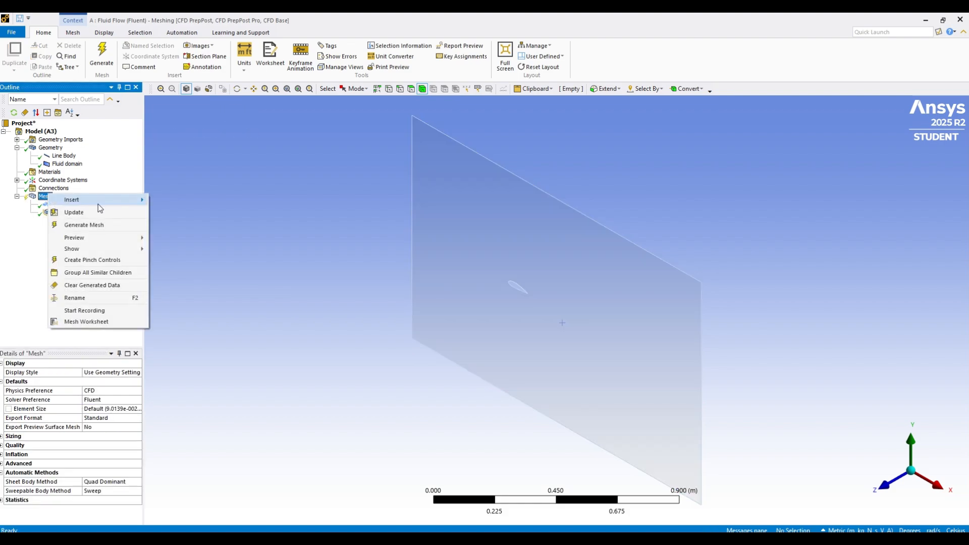
mouse_move(98, 201)
left_click(204, 306)
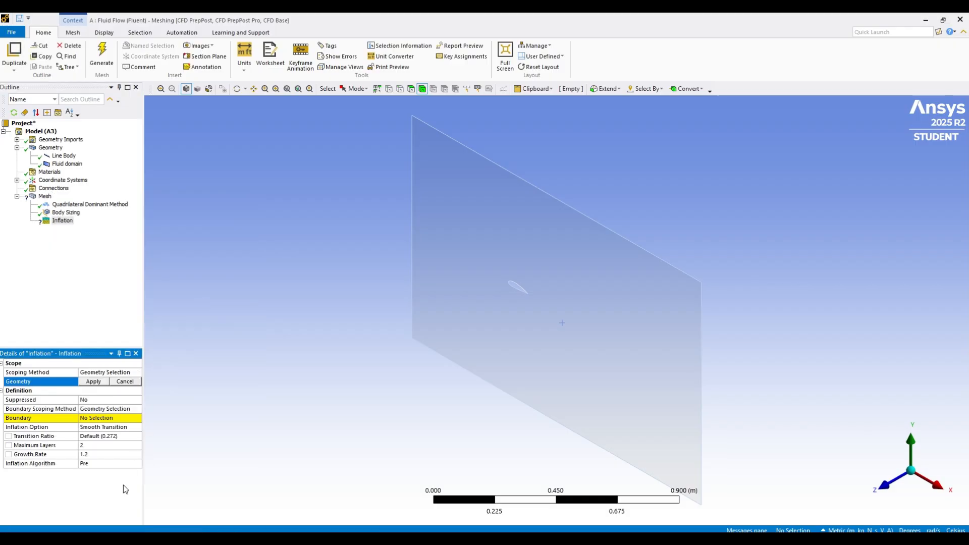
left_click(538, 309)
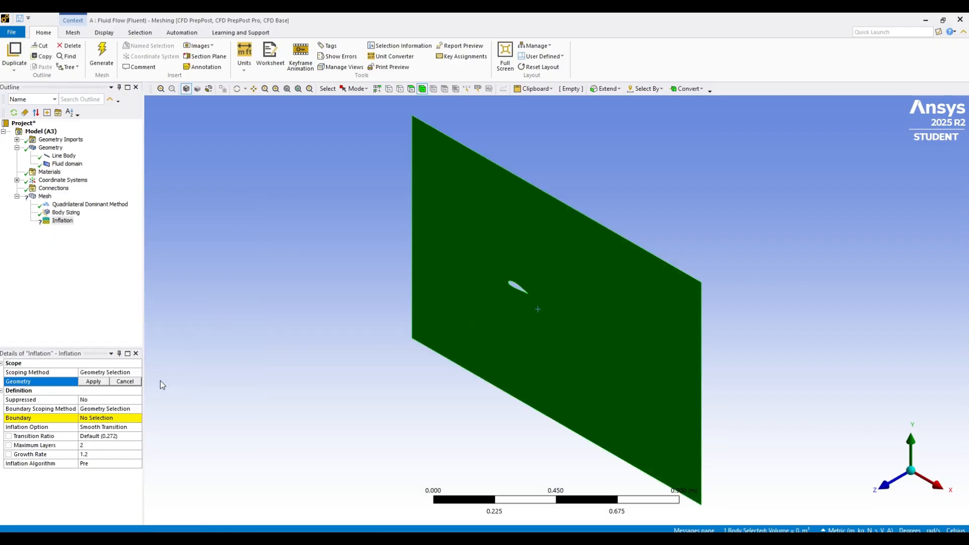
left_click(94, 382)
left_click(101, 419)
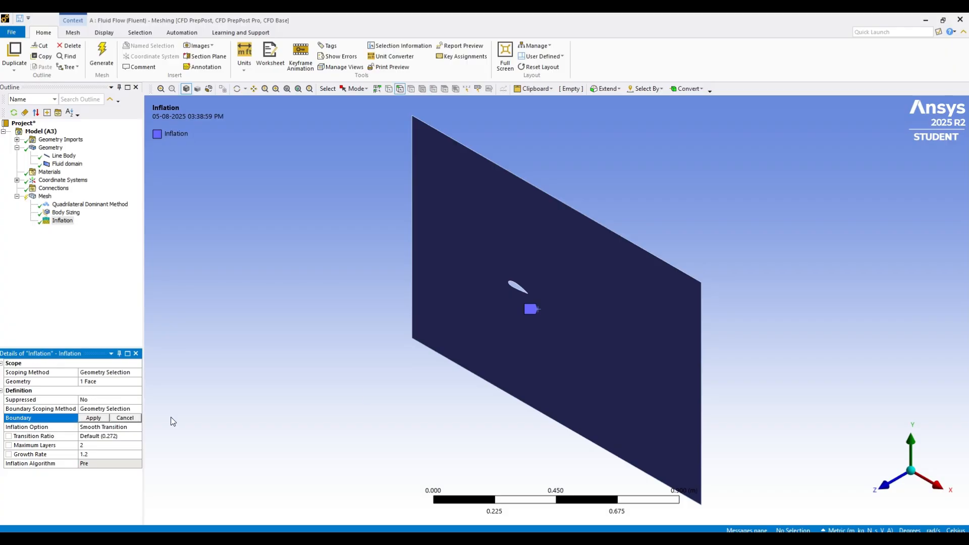
left_click(517, 286)
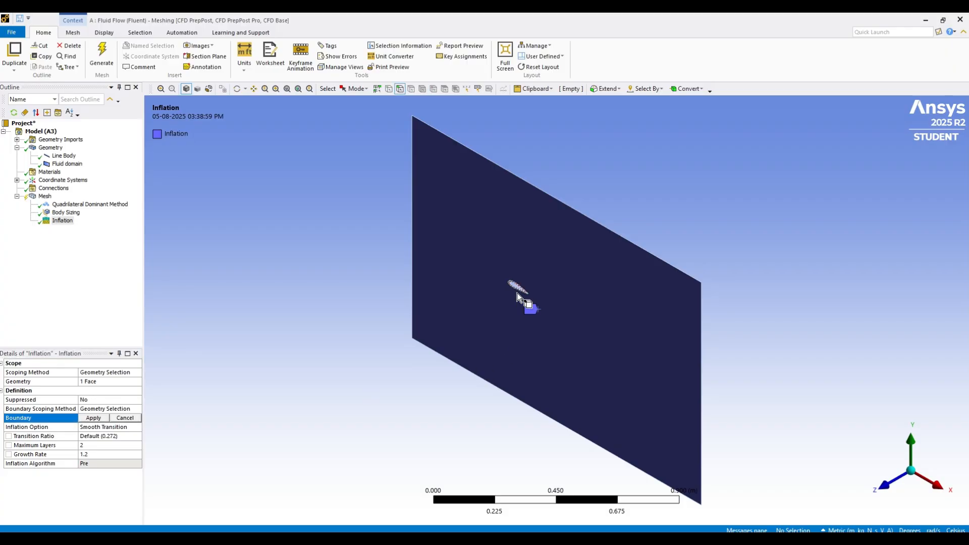
left_click(88, 418)
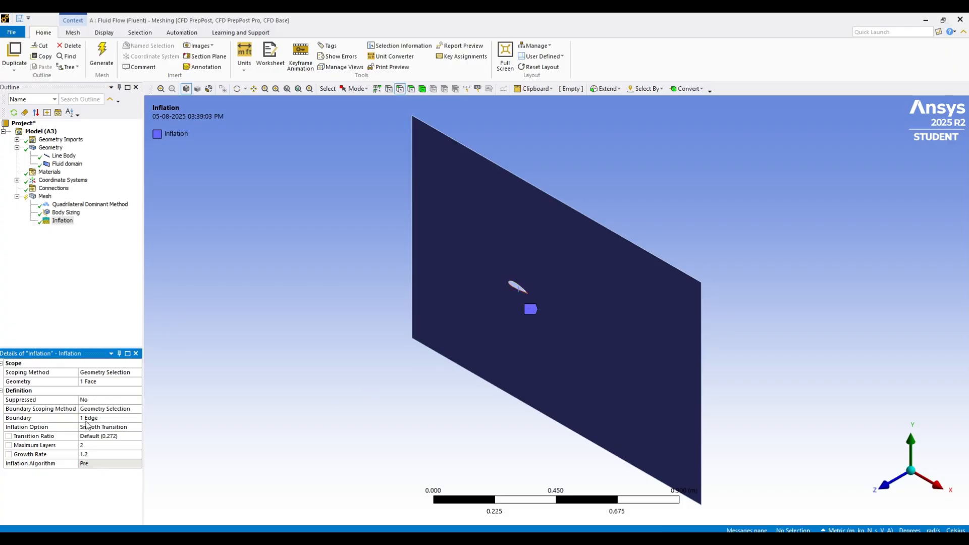
Set the inflation's maximum layers to 5 and generate the mesh
left_click(96, 446)
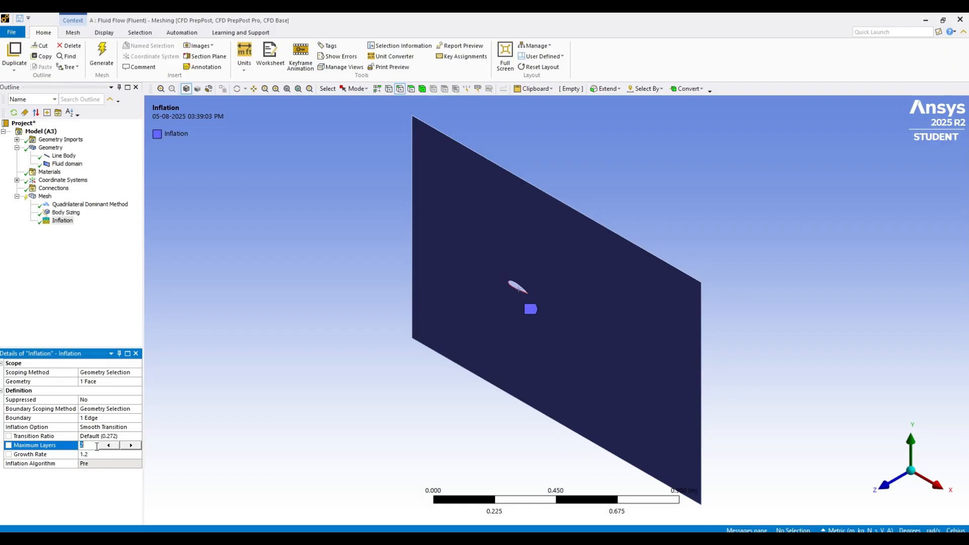
key("BackSpace")
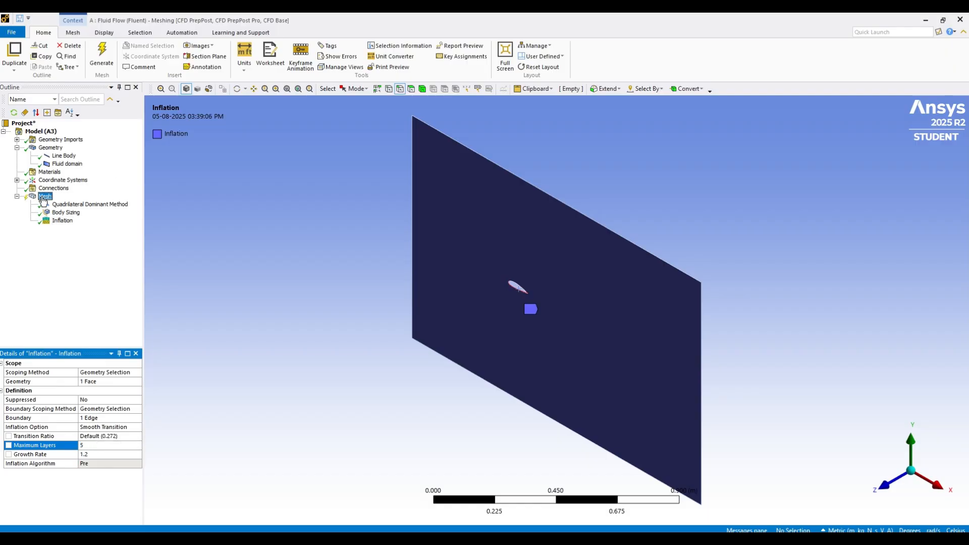
right_click(48, 200)
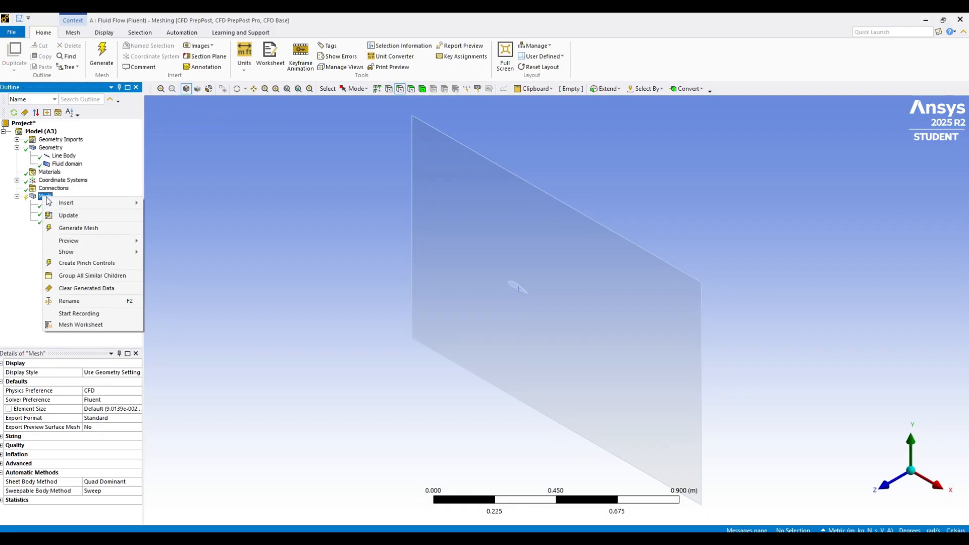
left_click(95, 229)
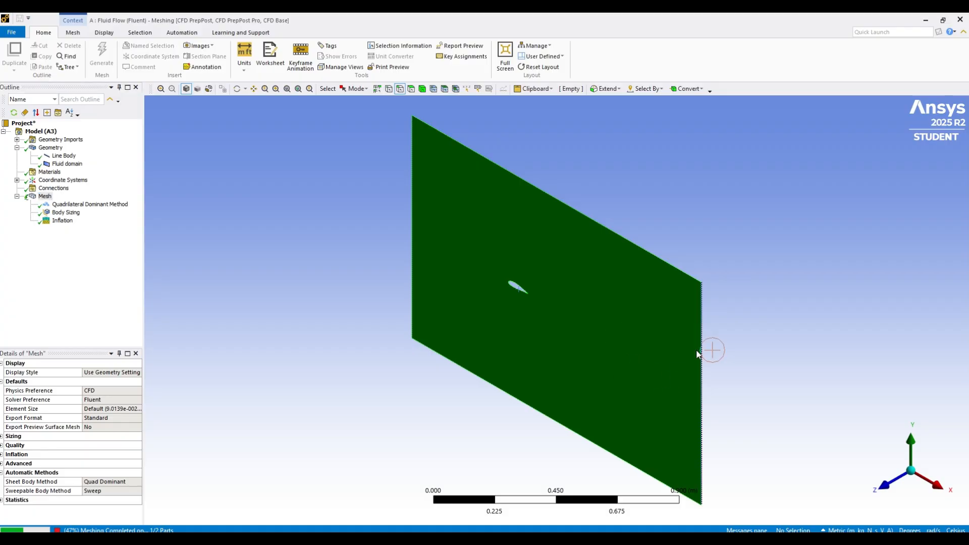
left_click(883, 487)
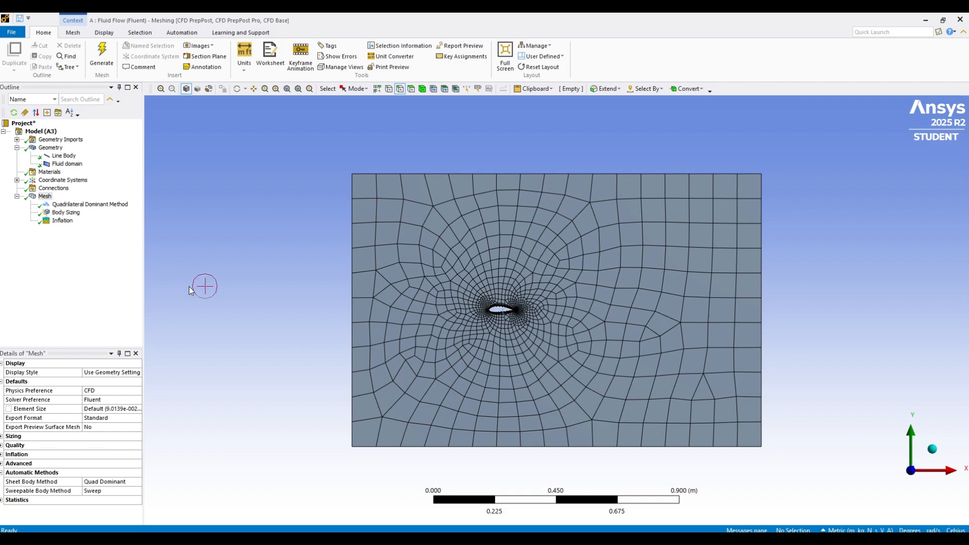
Set the inflation's maximum layers to 10 and regenerate the mesh
left_click(62, 221)
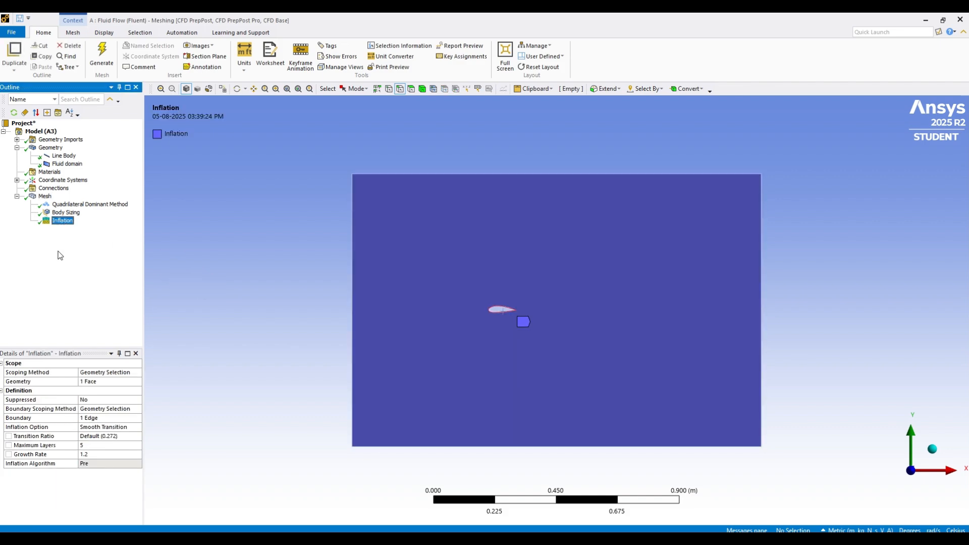
left_click(99, 445)
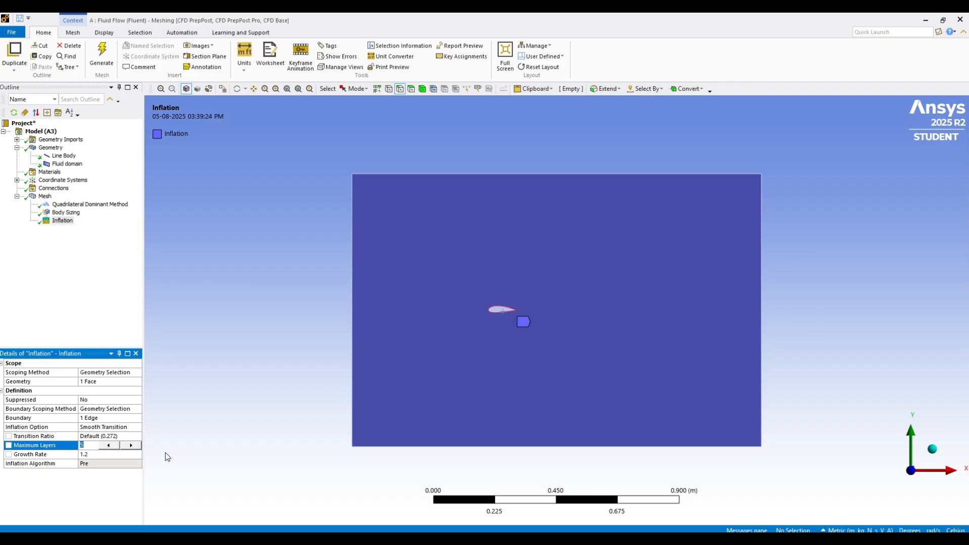
type("10")
key("Return")
right_click(45, 196)
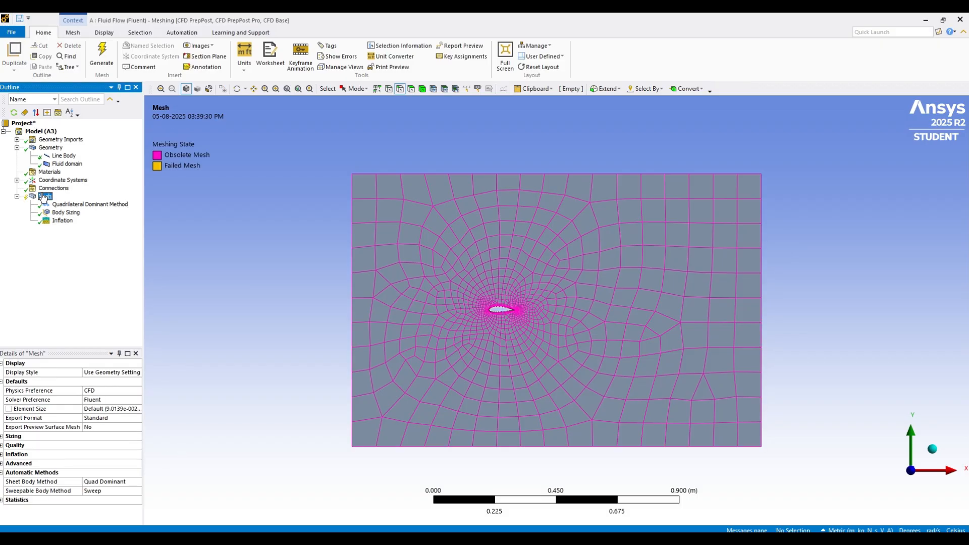
left_click(115, 229)
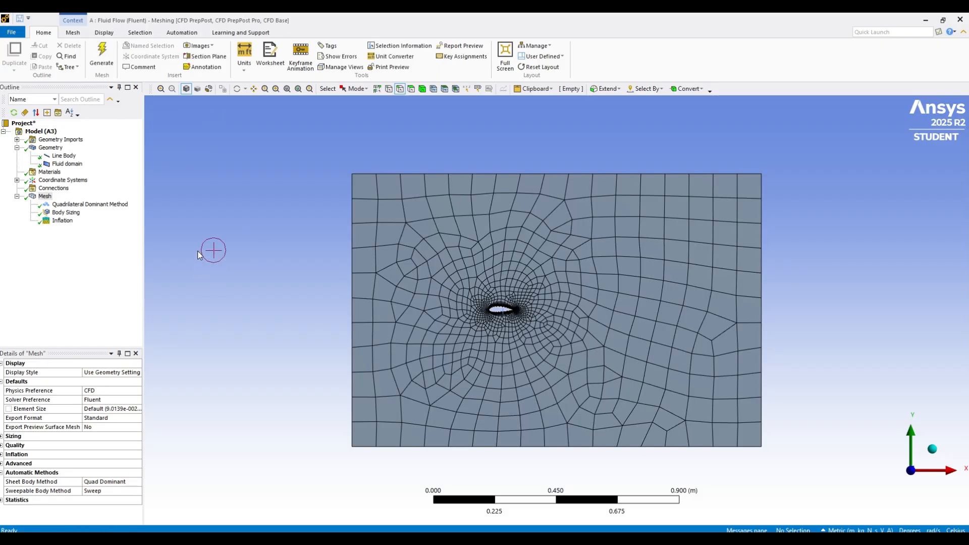
Set the global mesh element size to 0.05 m and regenerate the mesh
left_click(61, 205)
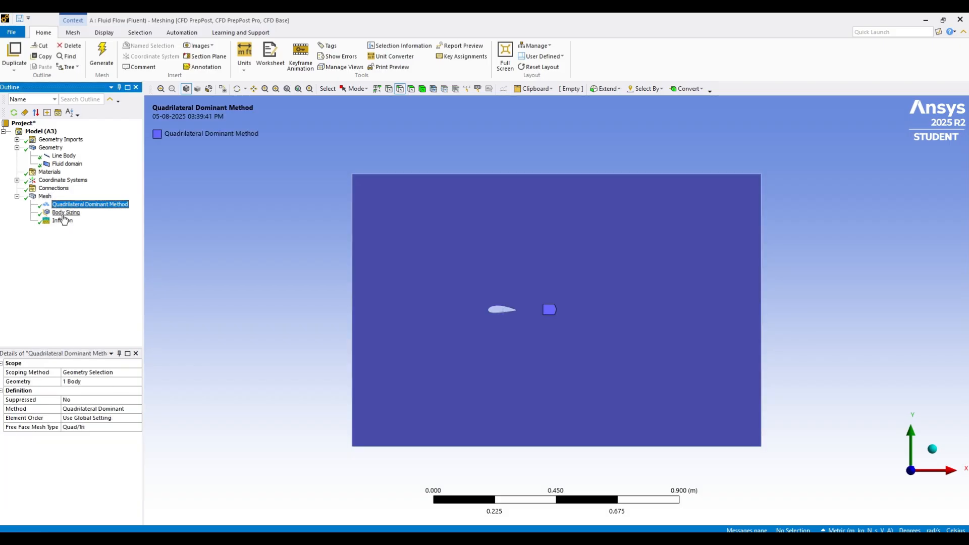
left_click(44, 196)
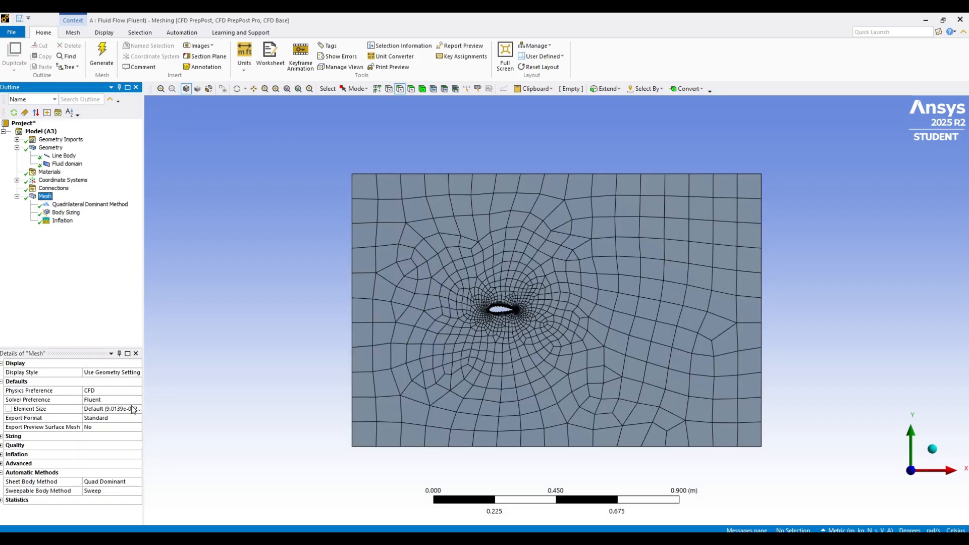
left_click(124, 409)
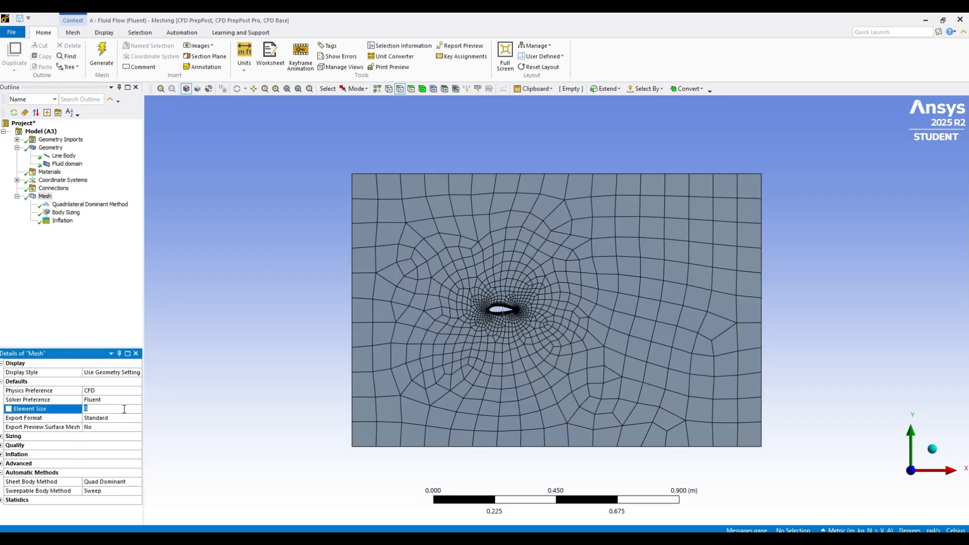
type("0.05")
key("Return")
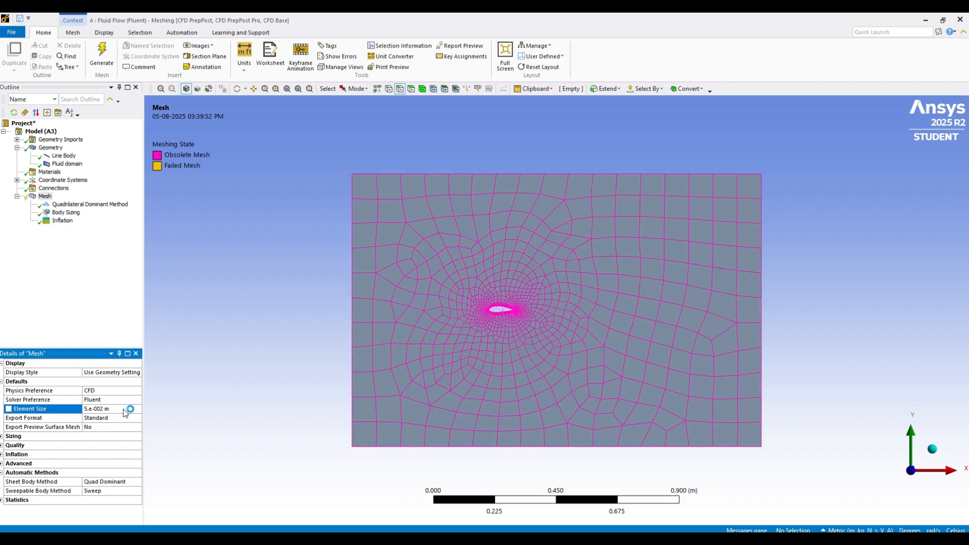
right_click(45, 197)
left_click(105, 227)
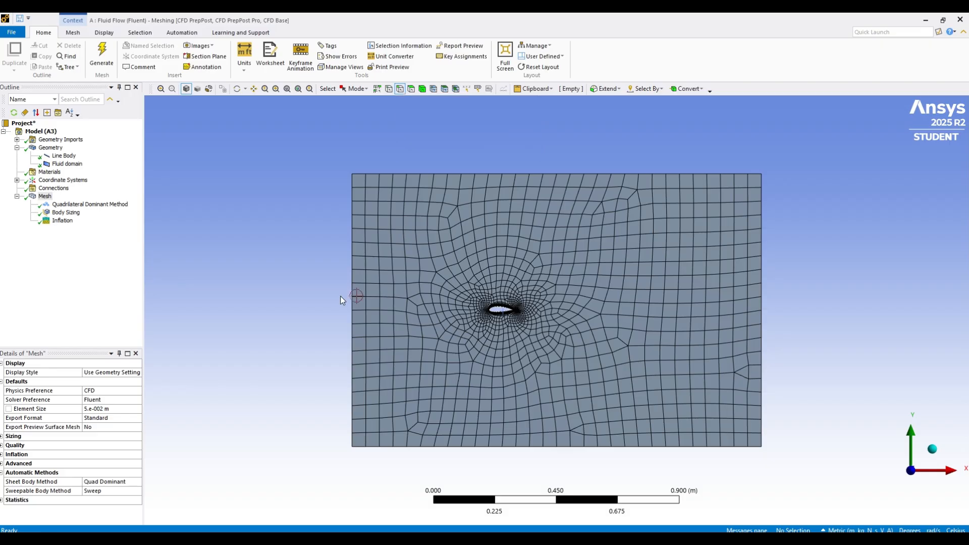
Create a named selection called Inlet on the fluid domain's left vertical edge
left_click(353, 286)
right_click(353, 286)
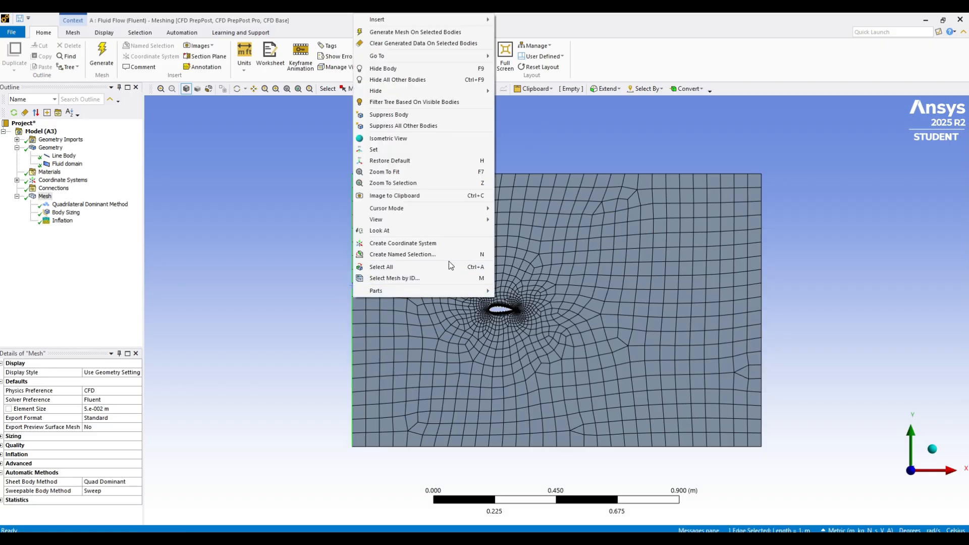
left_click(437, 251)
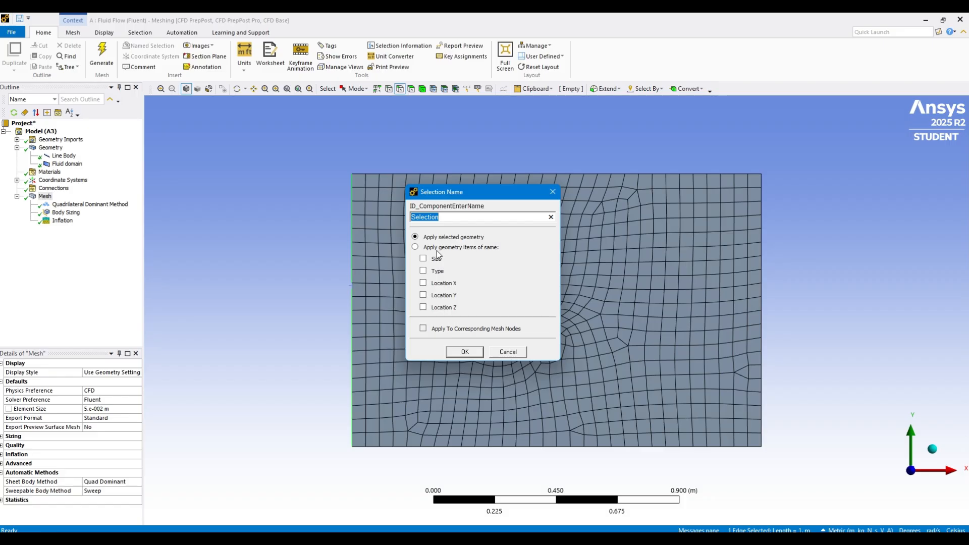
type("Inlet")
left_click(465, 353)
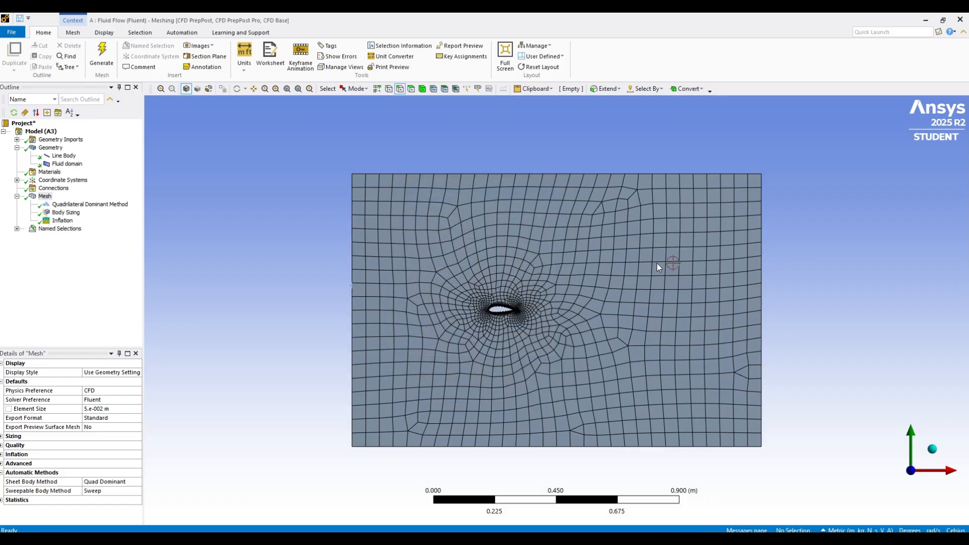
Create a named selection called outlet on the fluid domain's right vertical edge
left_click(763, 271)
right_click(762, 271)
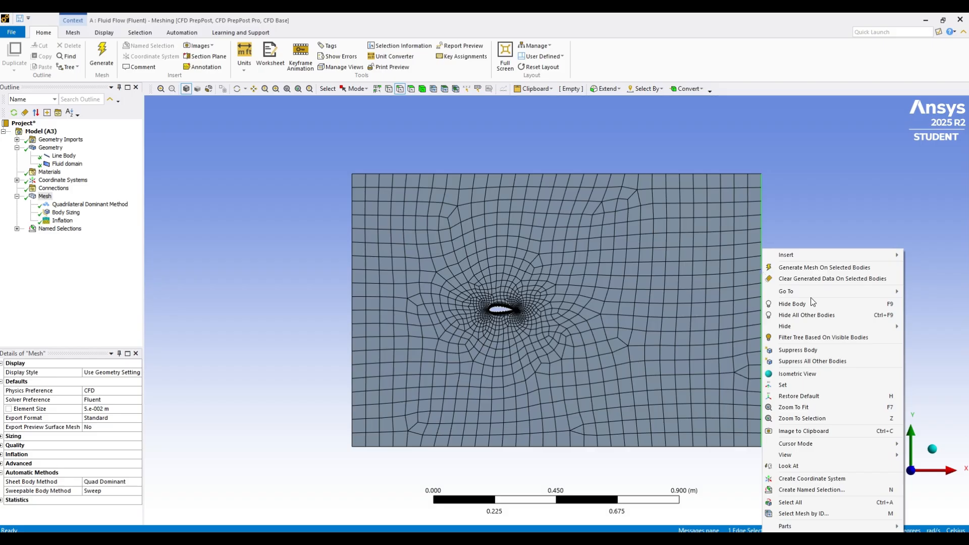
left_click(816, 489)
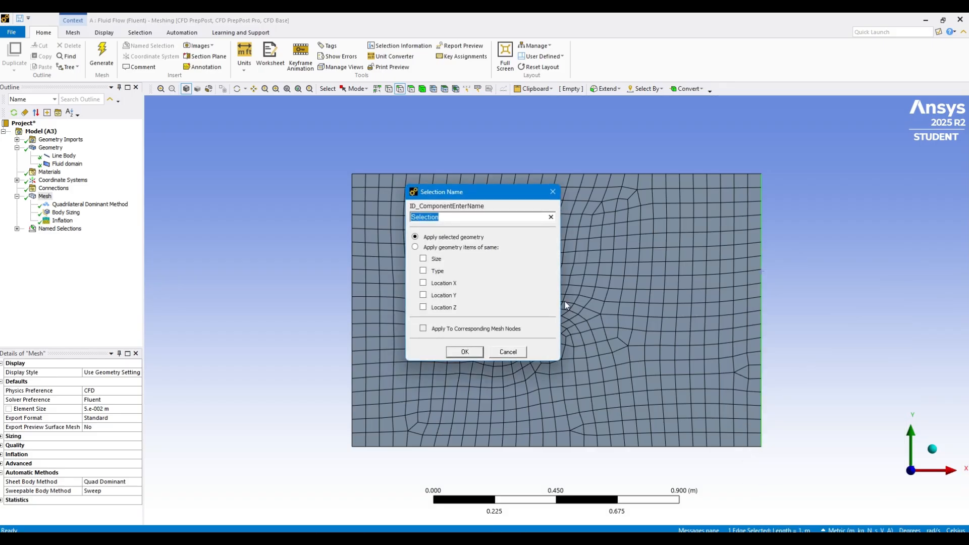
type("outlet")
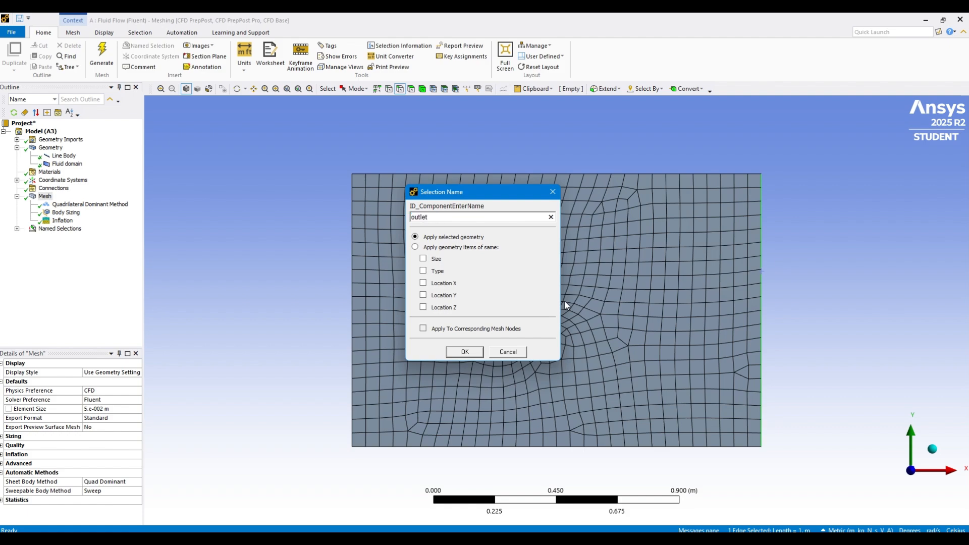
left_click(464, 352)
Create a named selection called walls from the fluid domain's top and bottom edges
left_click(564, 174)
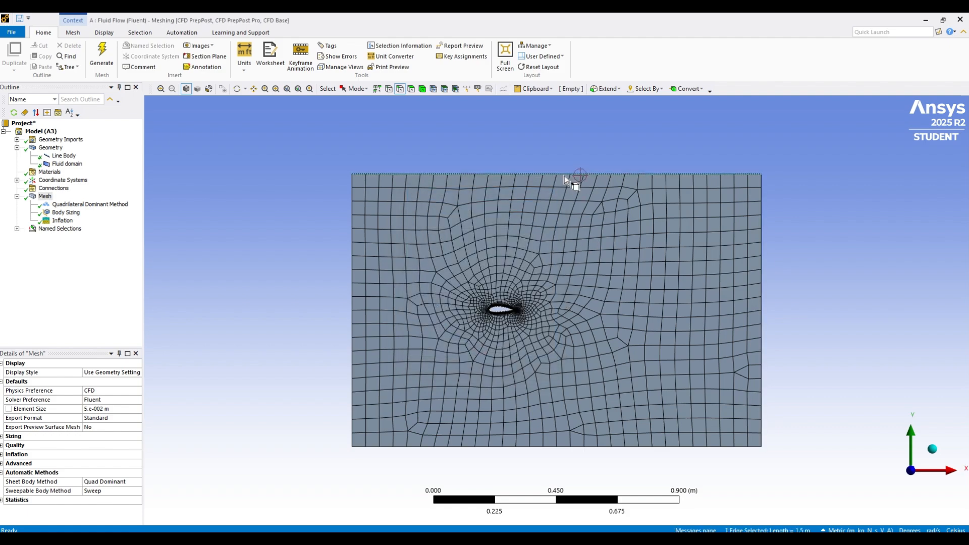
left_click(665, 447, "ctrl")
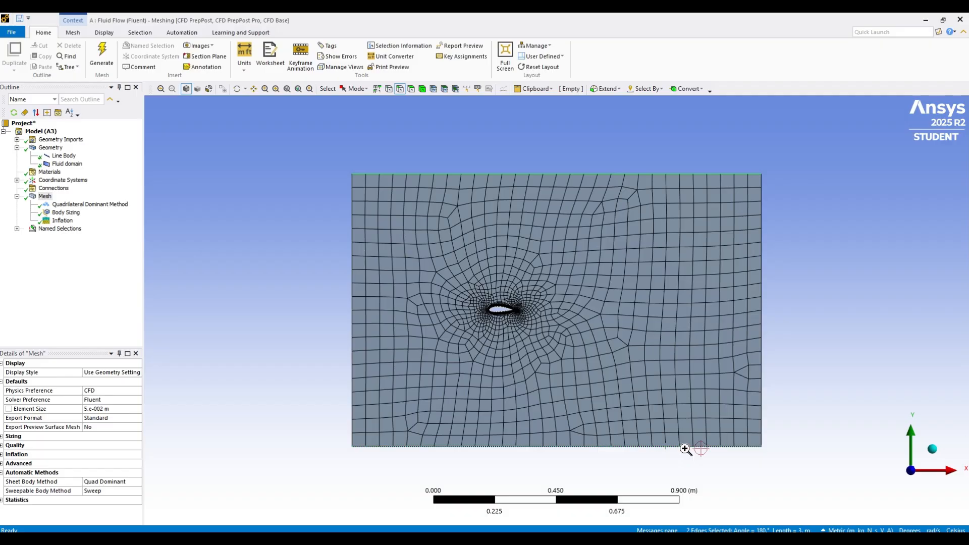
right_click(684, 448)
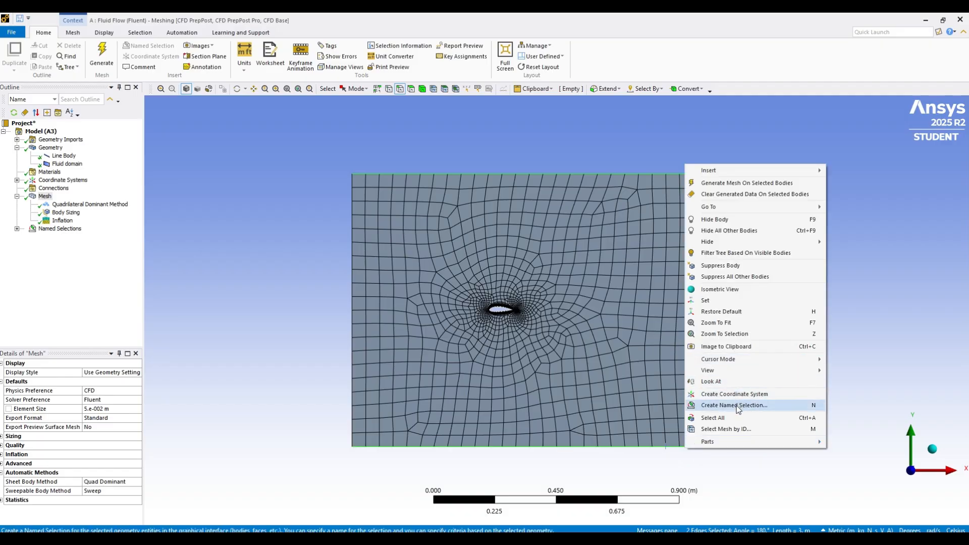
left_click(738, 405)
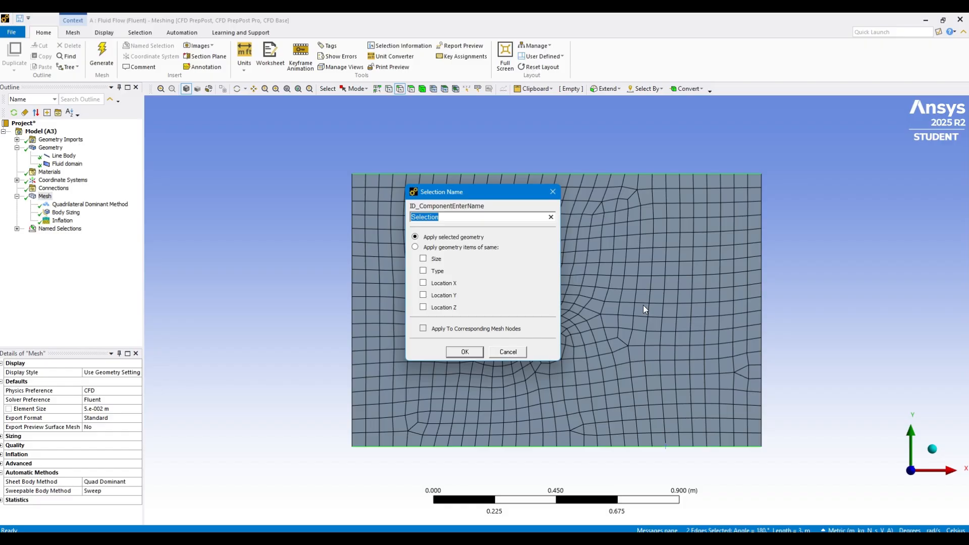
type("walls")
left_click(465, 352)
Create a named selection called Airfoil on the airfoil's edge inside the fluid domain
left_click(502, 314)
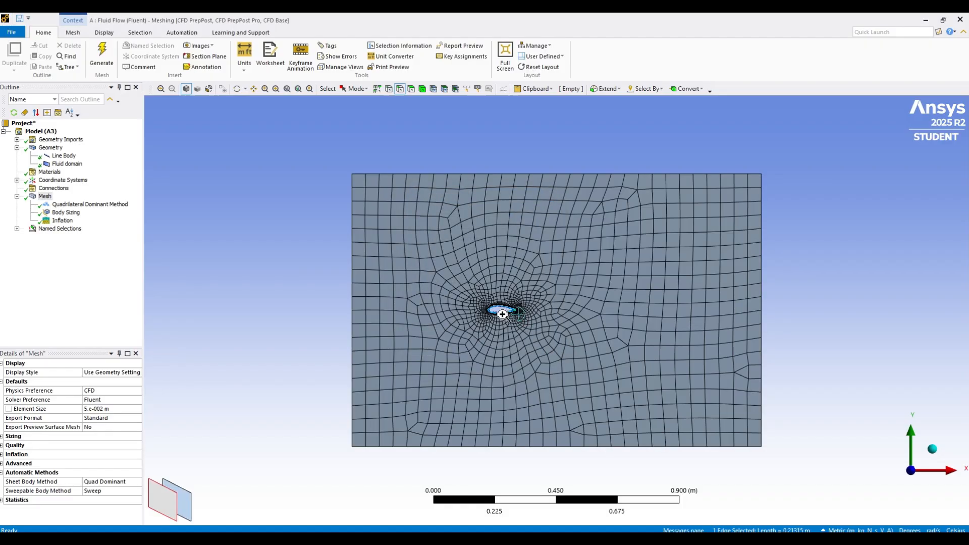
right_click(502, 314)
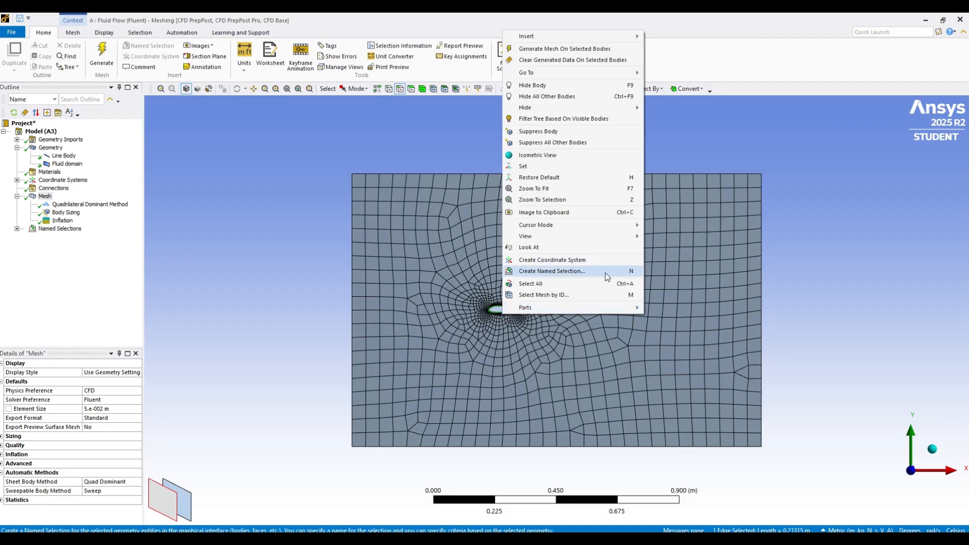
left_click(569, 272)
type("A")
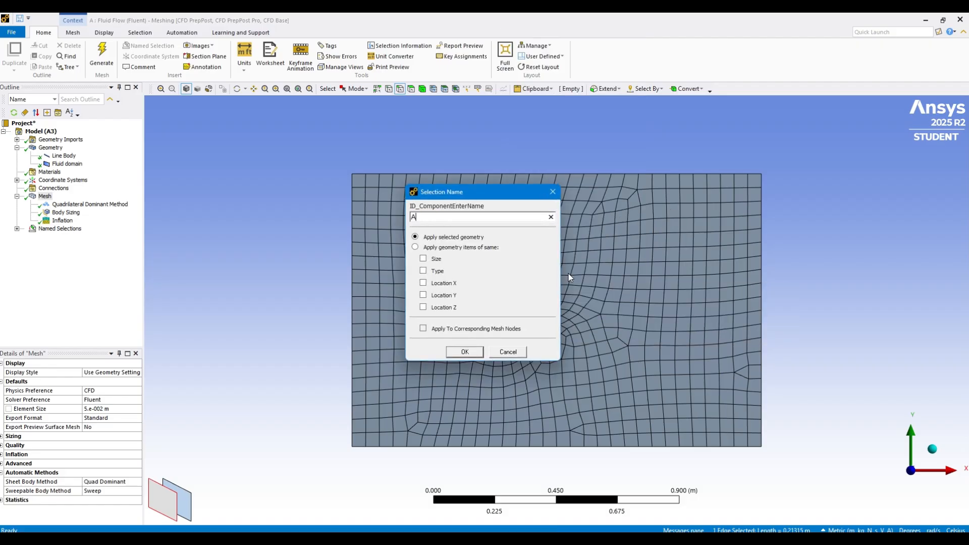
type("irfoil")
left_click(469, 356)
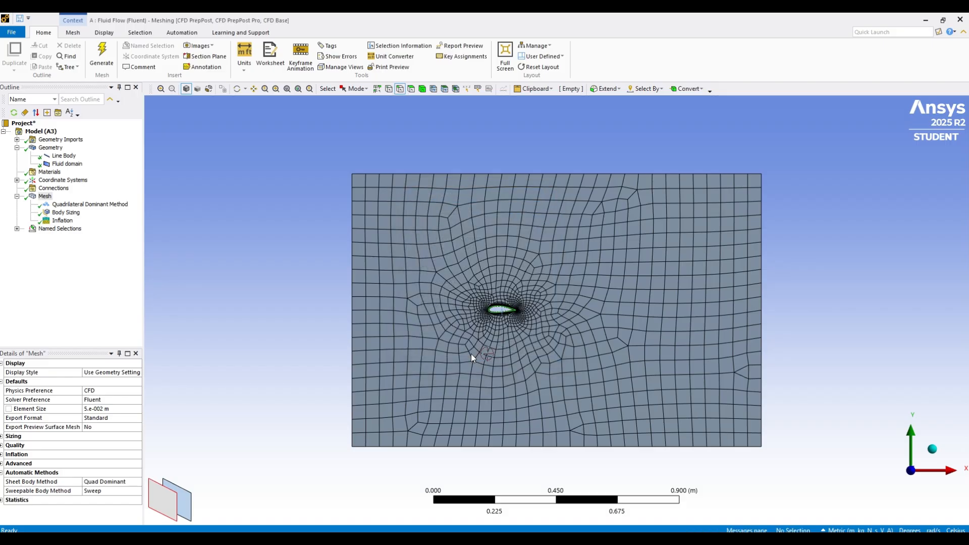
Review the edges assigned to the Inlet, outlet, walls and Airfoil named selections
left_click(17, 229)
left_click(58, 237)
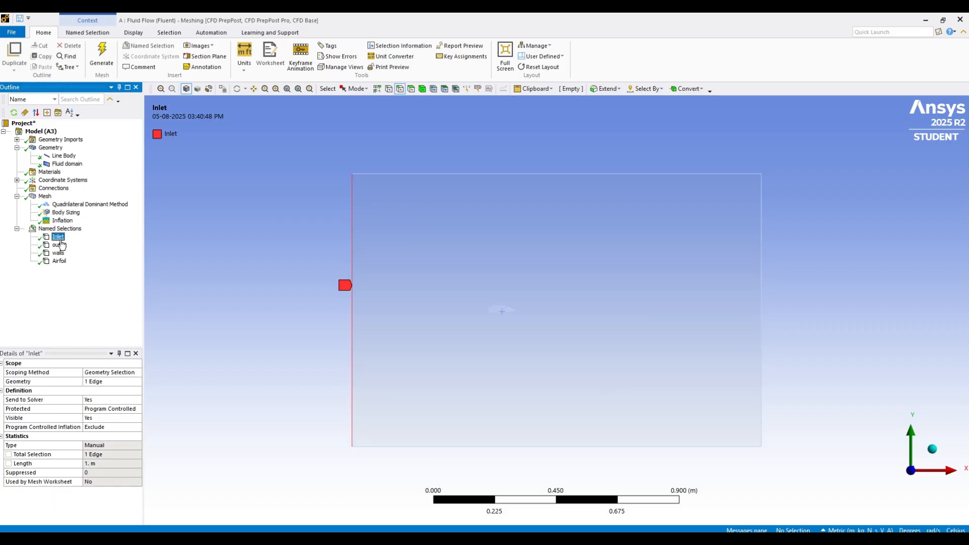
left_click(59, 245)
left_click(61, 253)
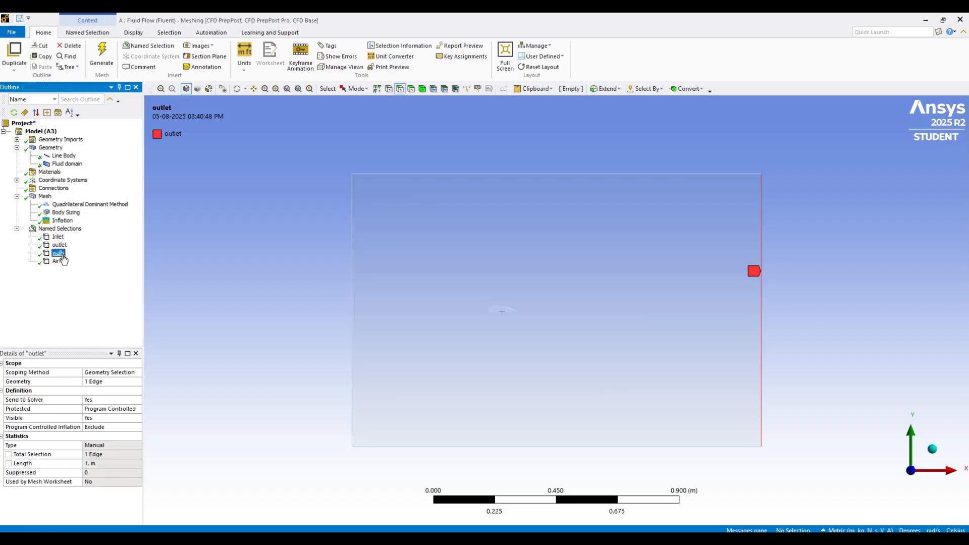
left_click(59, 261)
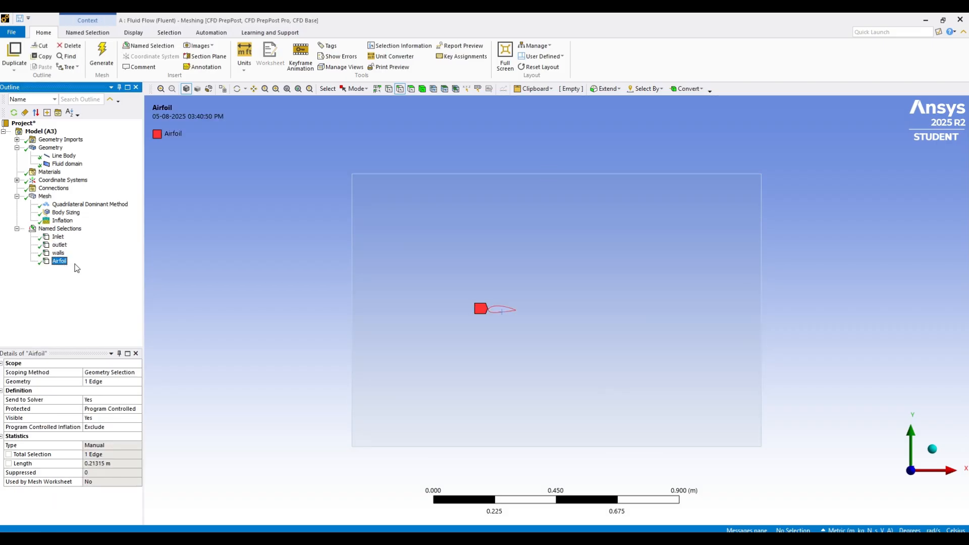
Update the mesh so it is translated for Fluent and close the meshing application
left_click(45, 196)
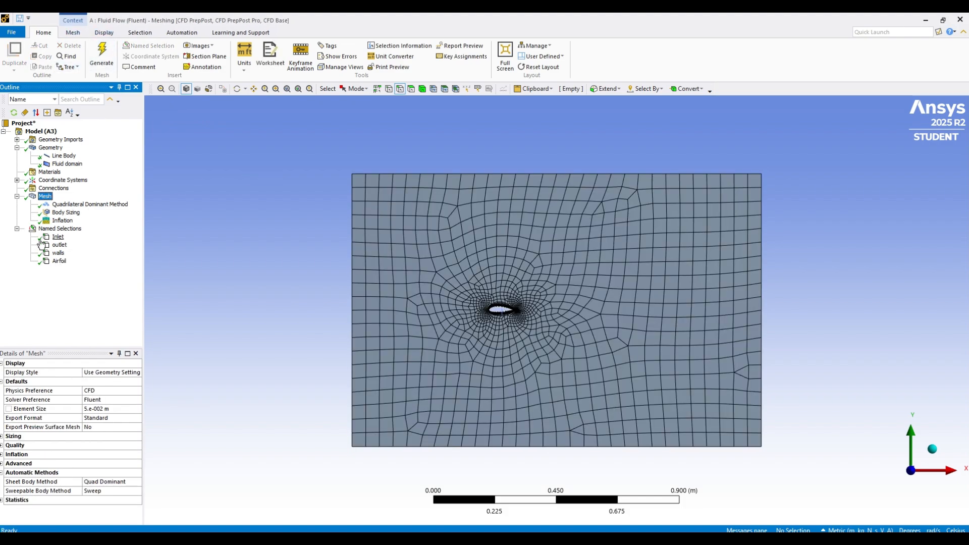
left_click(47, 196)
right_click(46, 197)
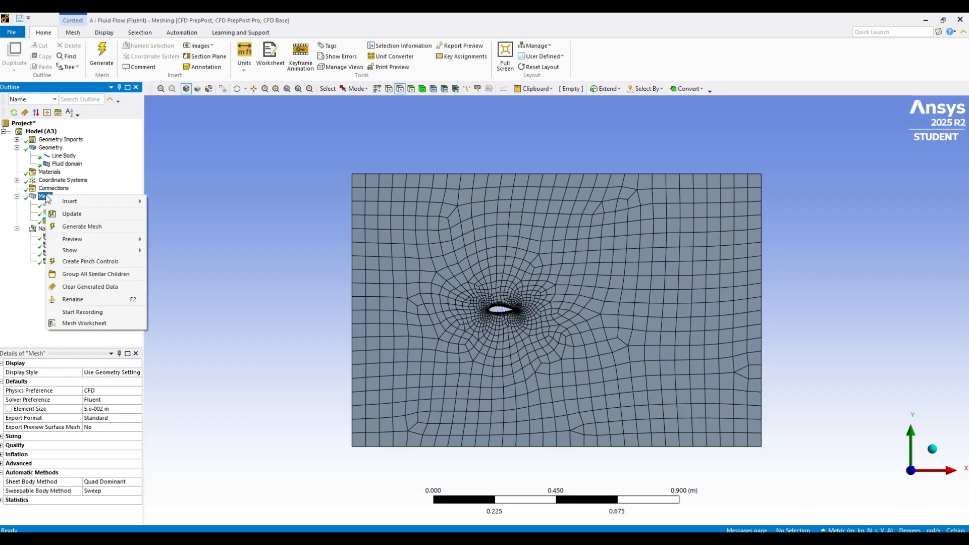
left_click(83, 215)
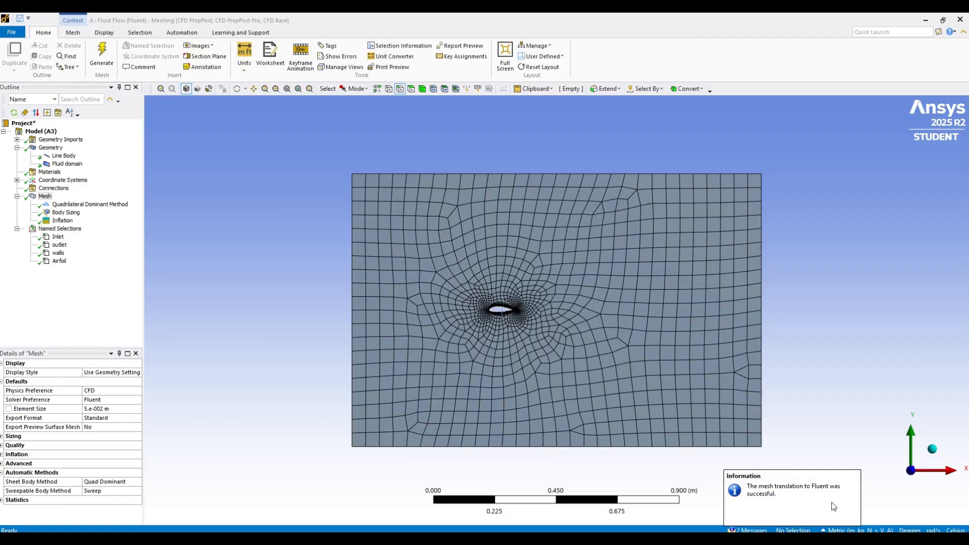
left_click(961, 20)
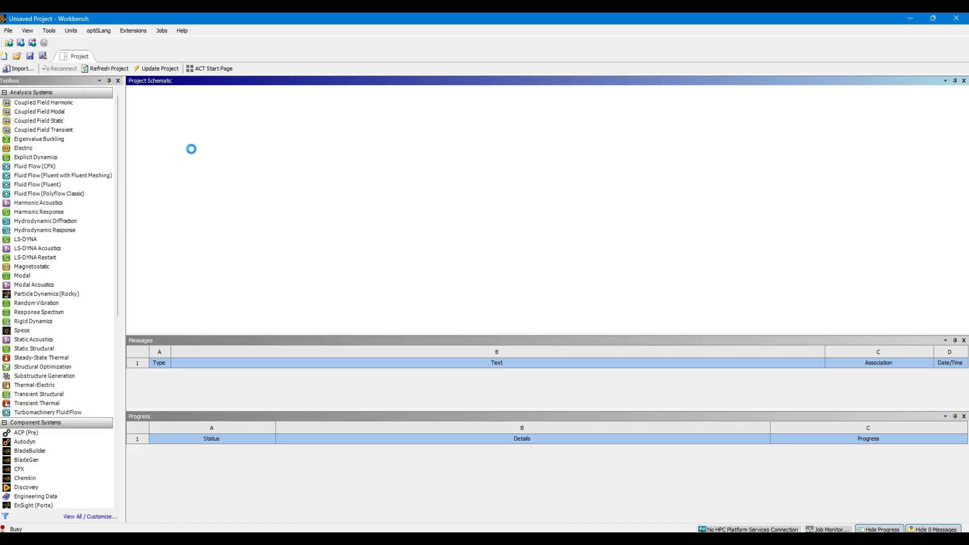
Open the fluid flow system's Setup cell for editing and start Fluent in double precision
right_click(193, 153)
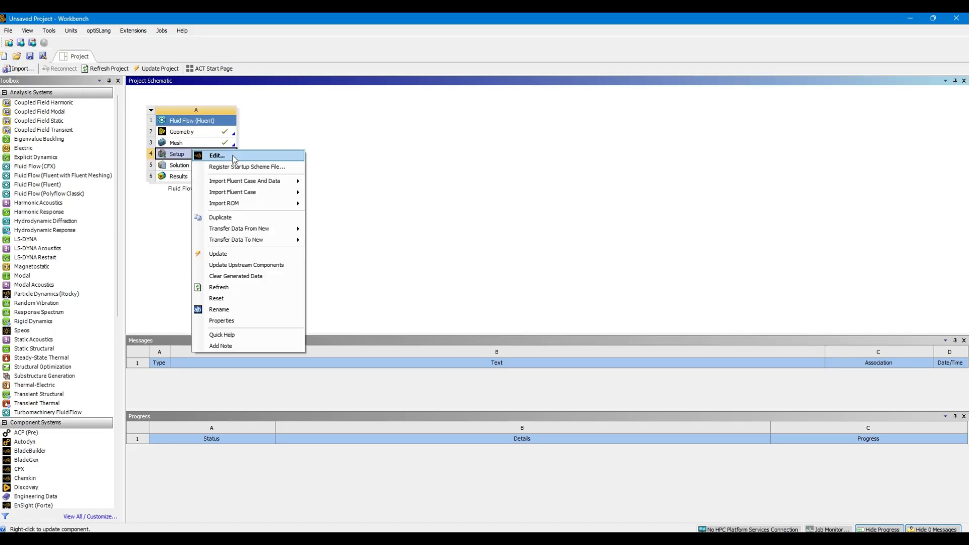
left_click(210, 159)
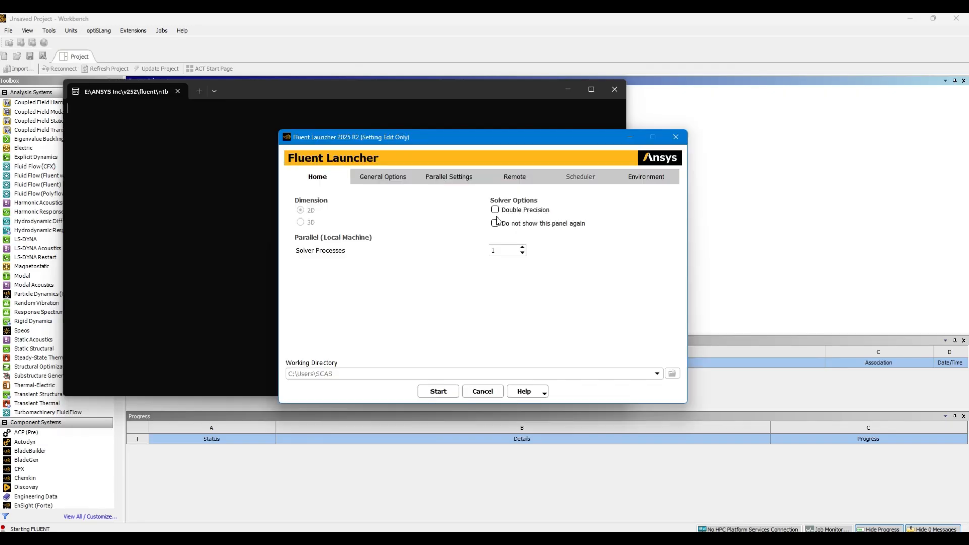
left_click(442, 392)
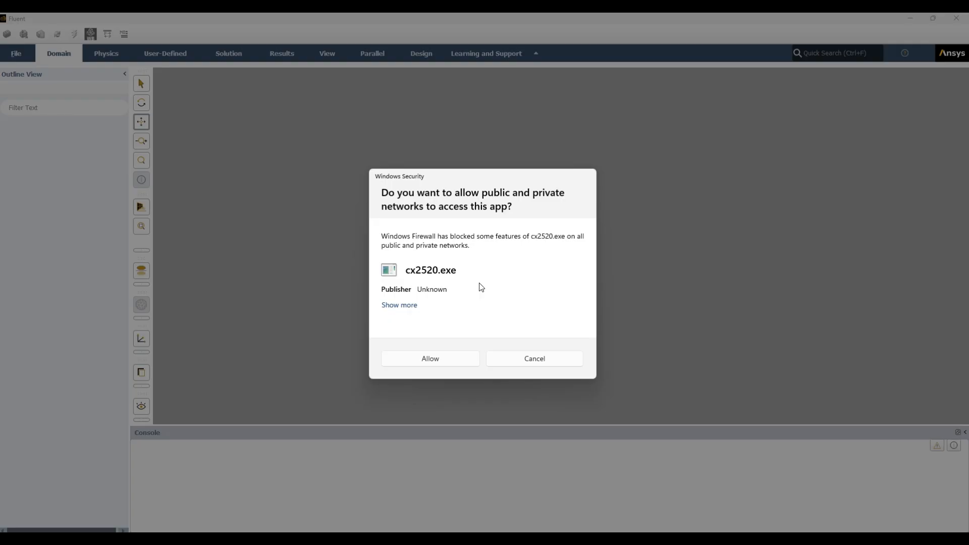
Allow network access for cx2520.exe, fl2520.exe, mpiexec.exe and the PMI proxy for Hydra Process manager
left_click(437, 359)
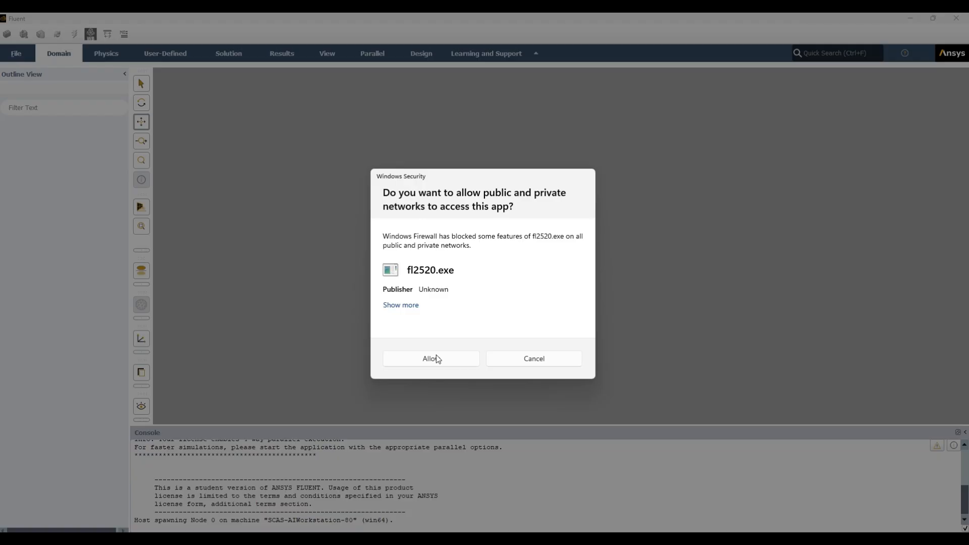
left_click(437, 359)
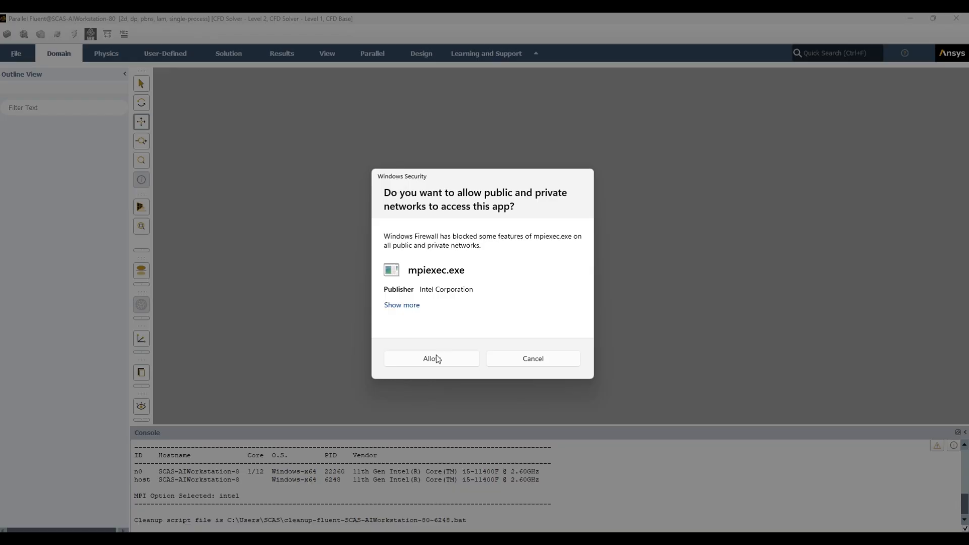
left_click(437, 359)
left_click(436, 357)
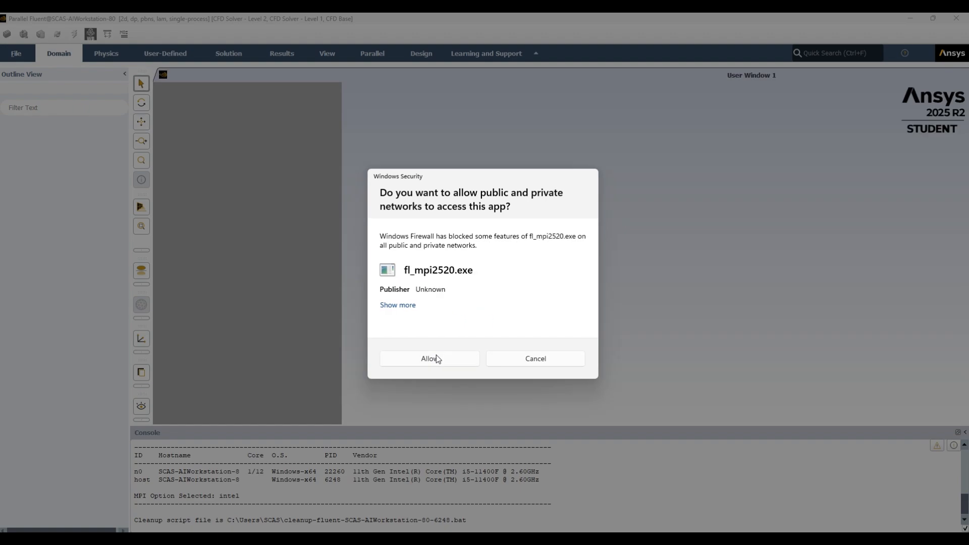
left_click(436, 358)
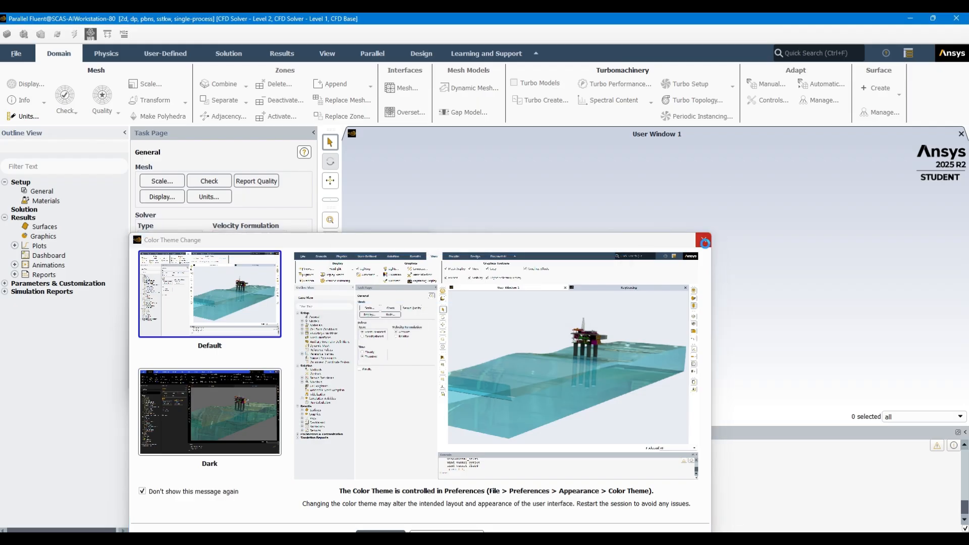
Close the color theme prompt without applying a theme, and dismiss the Key Behavioral Changes notice so it is not shown again
left_click(706, 243)
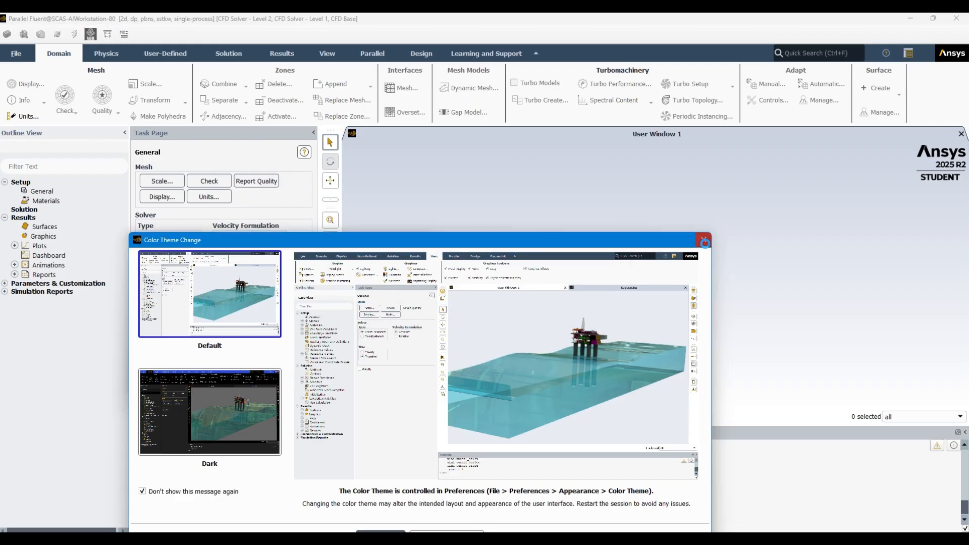
left_click_drag(611, 236, 616, 175)
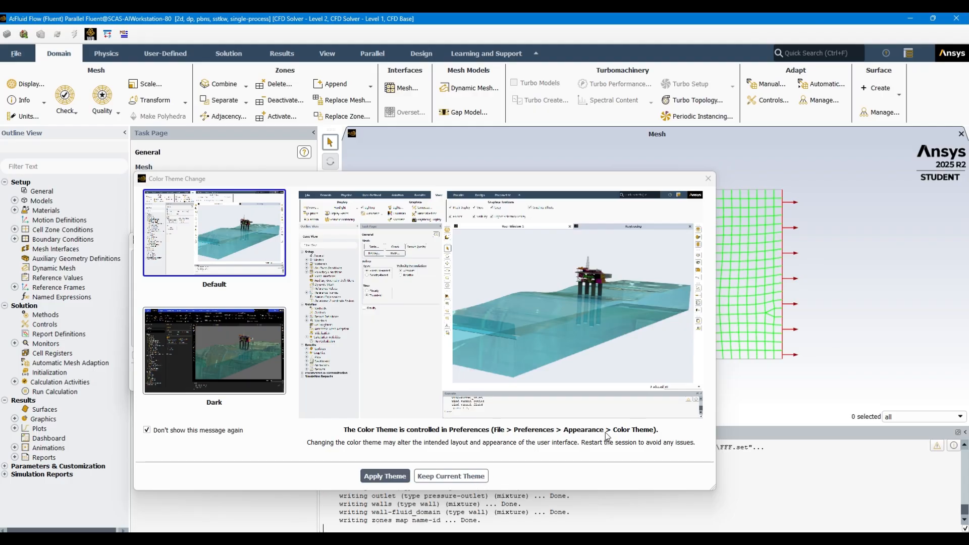
left_click(708, 179)
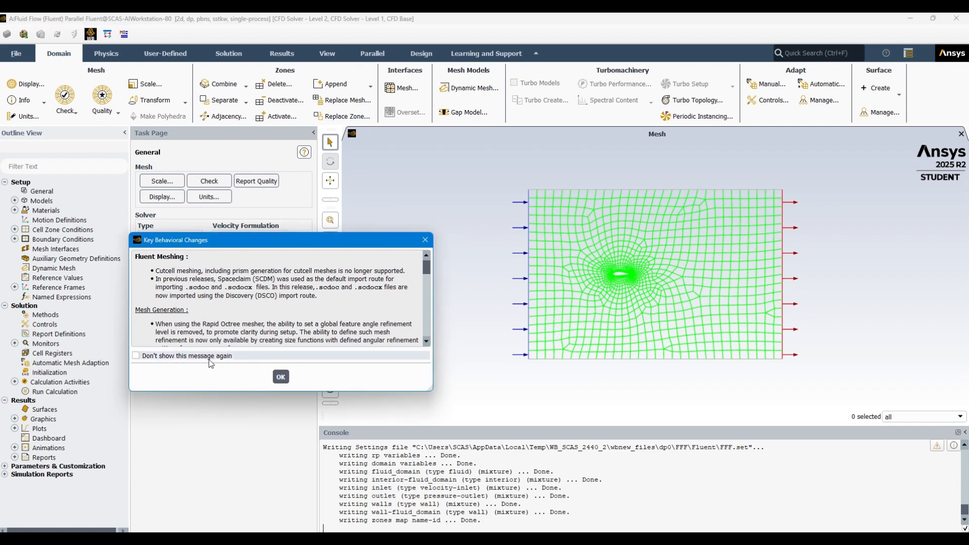
scroll(251, 322, "down", 3)
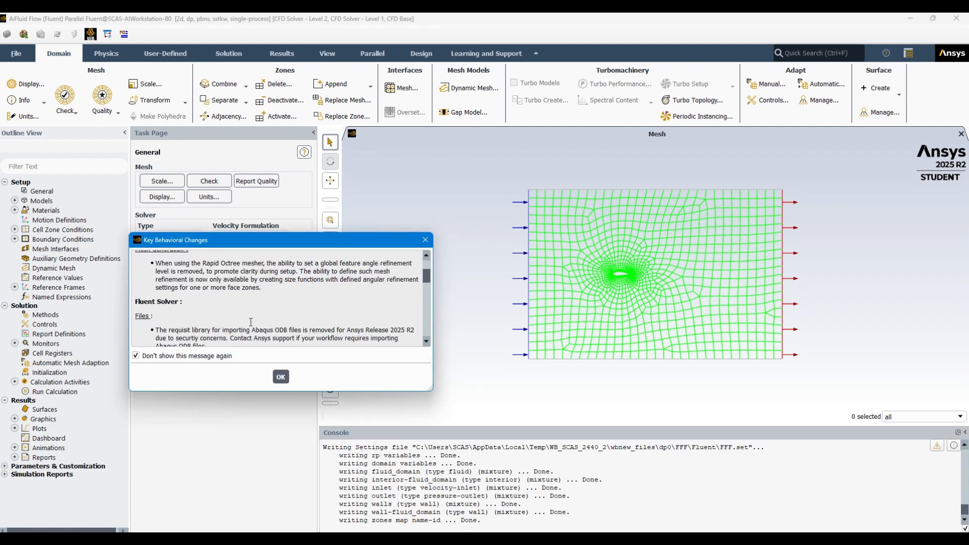
scroll(251, 321, "down", 5)
left_click(279, 377)
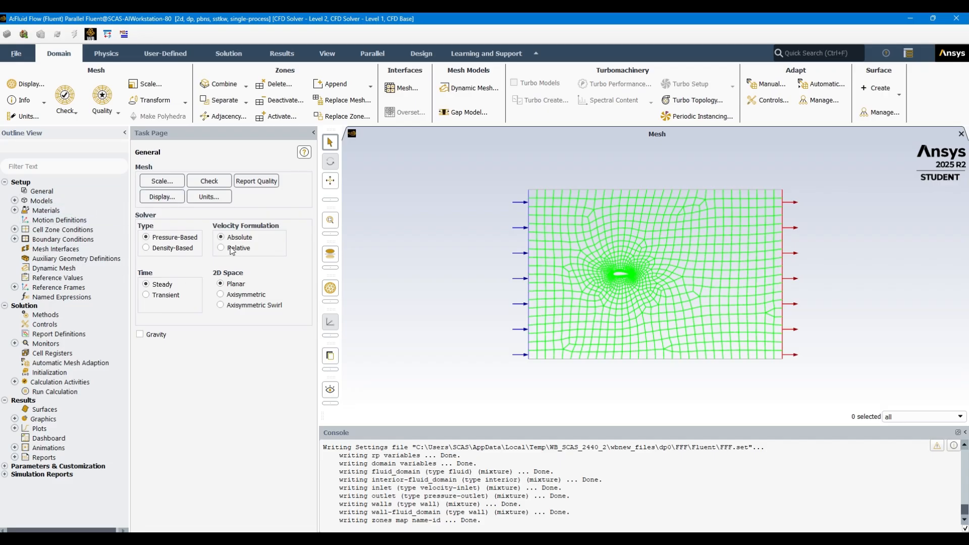
Set the viscous model to the Standard k-omega (2 eqn) variant
left_click(17, 202)
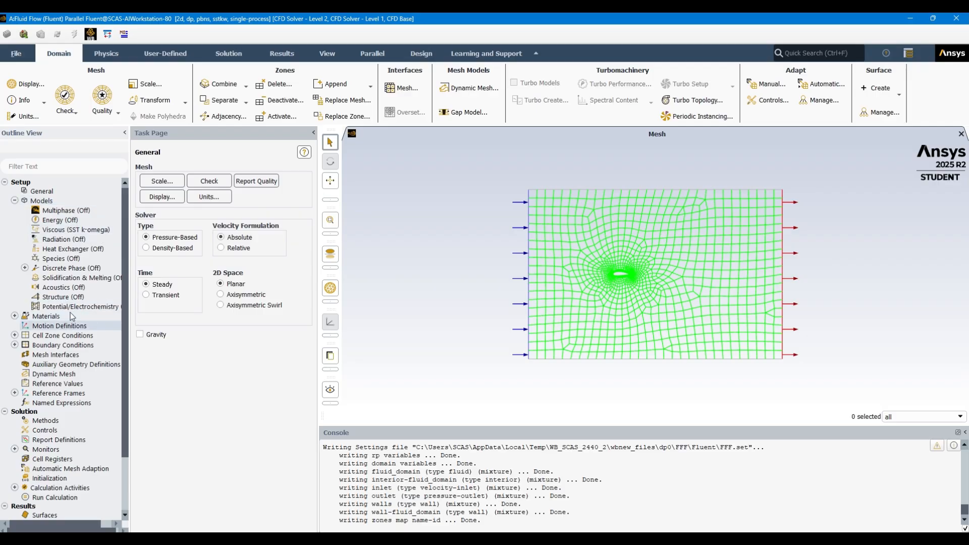
double_click(90, 230)
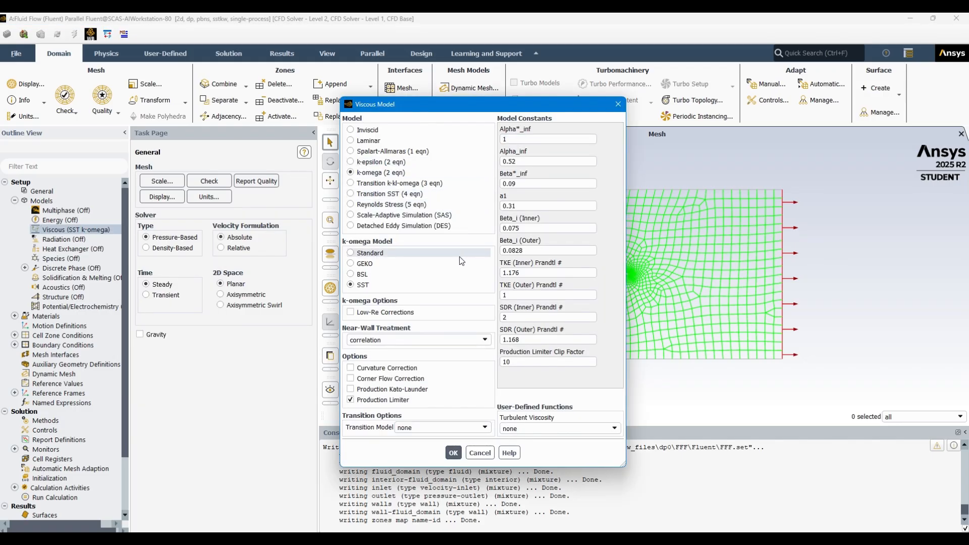
left_click(426, 253)
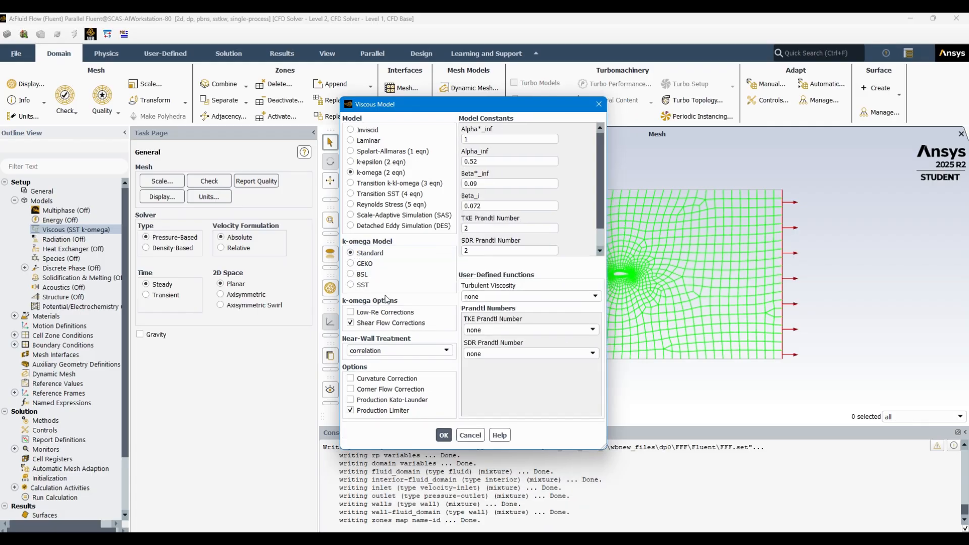
left_click(445, 435)
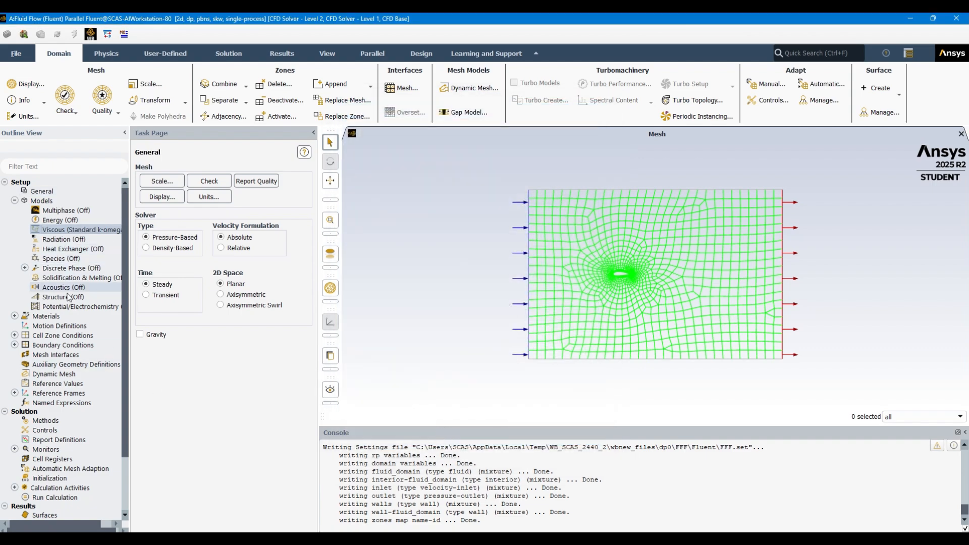
Set the inlet boundary's velocity magnitude to 1.5 m/s and apply it
double_click(57, 345)
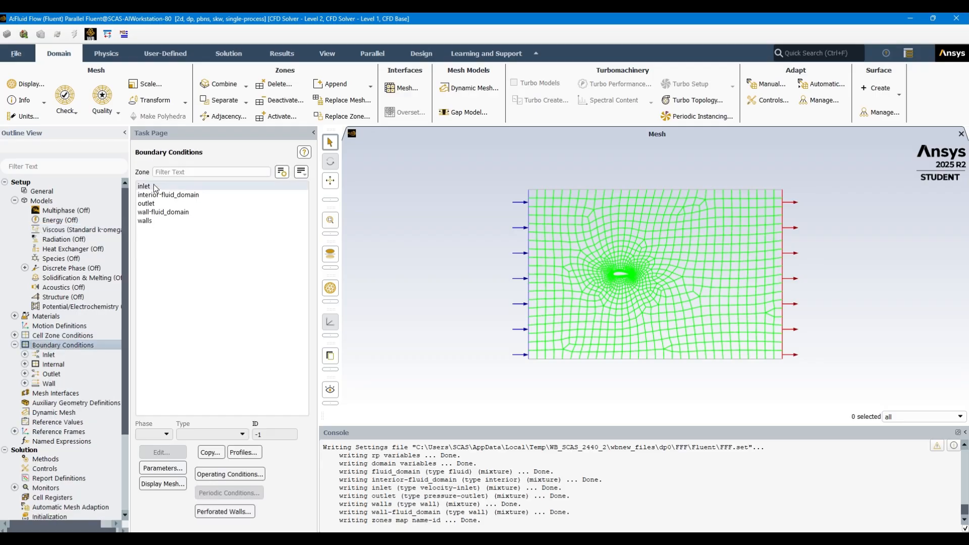
left_click(151, 186)
left_click(141, 448)
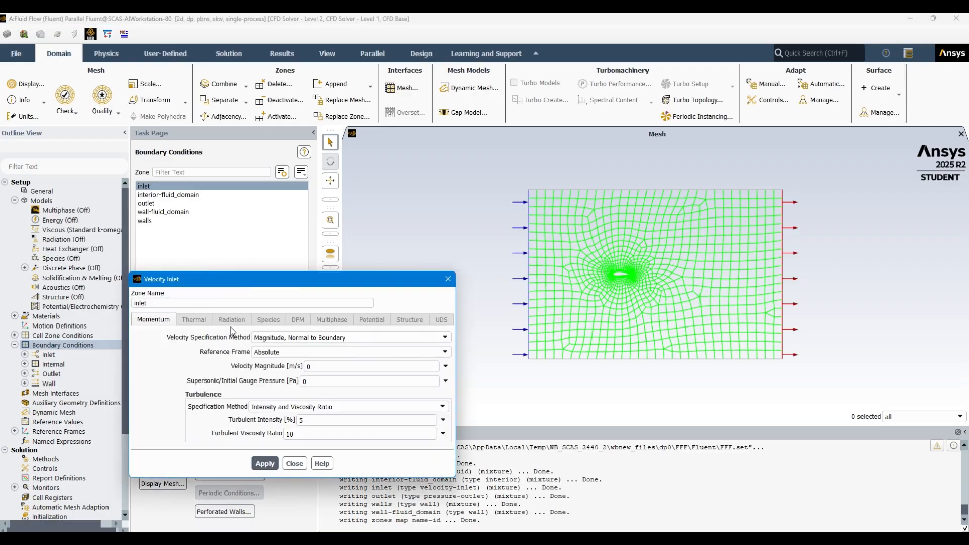
left_click(322, 368)
type("1.5")
left_click(269, 468)
left_click(298, 467)
Check the boundary types assigned to the interior-fluid_domain, outlet, wall-fluid_domain and walls zones
left_click(153, 197)
left_click(152, 202)
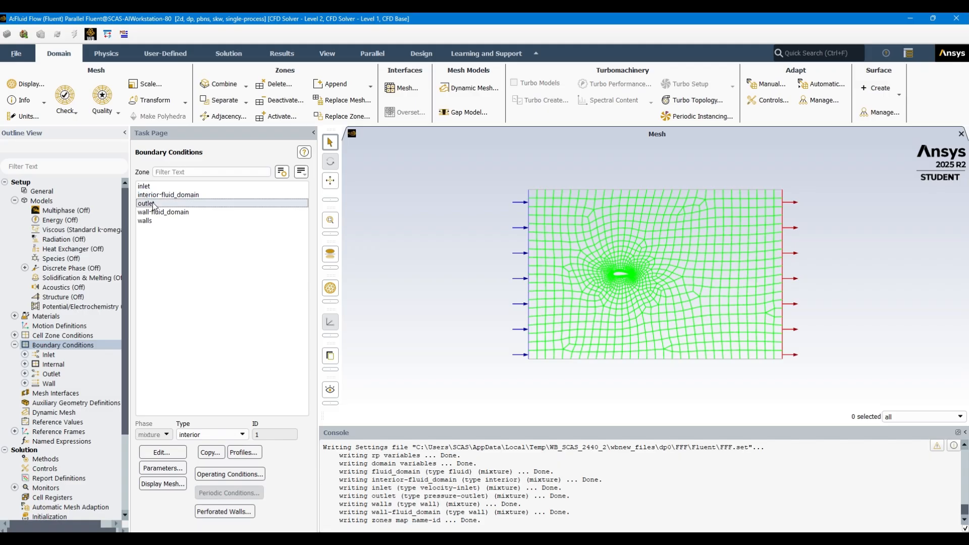
left_click(150, 213)
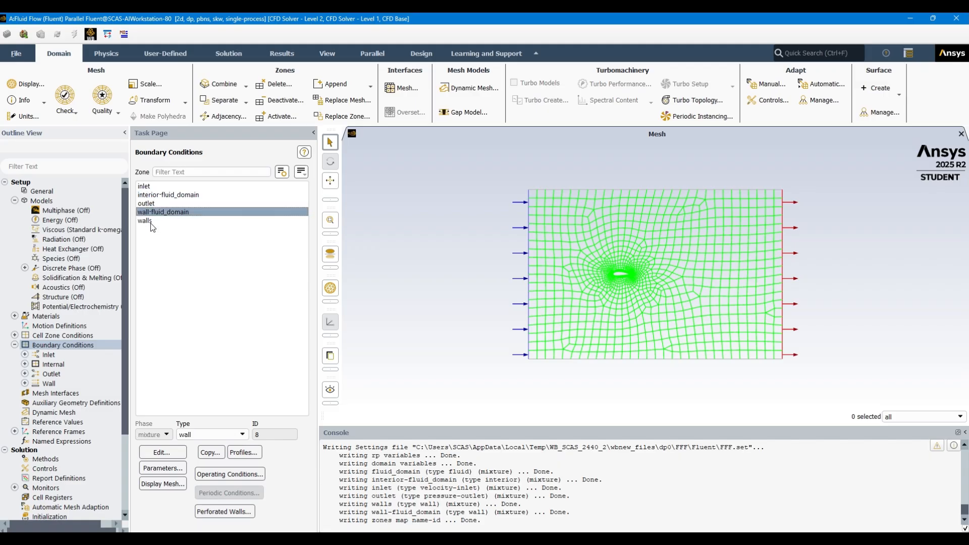
left_click(150, 223)
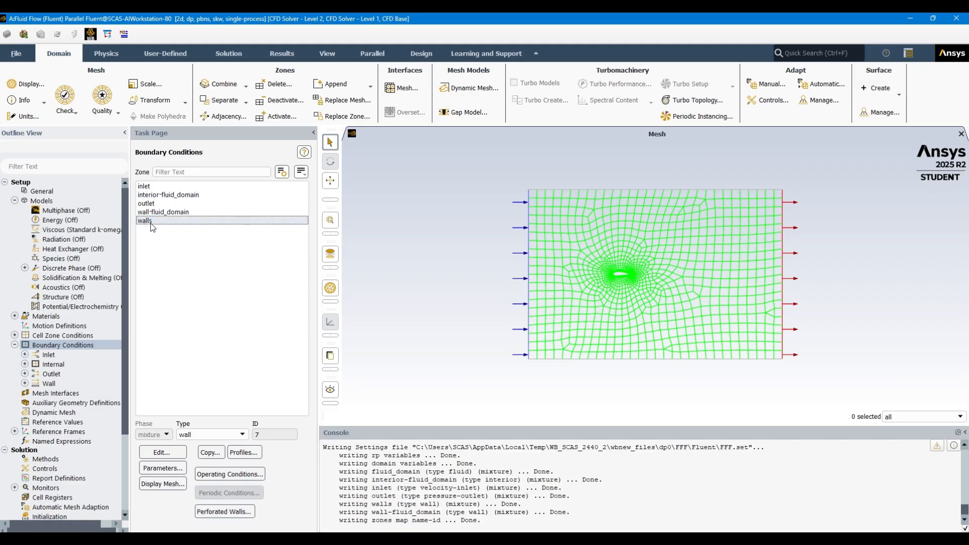
left_click(53, 395)
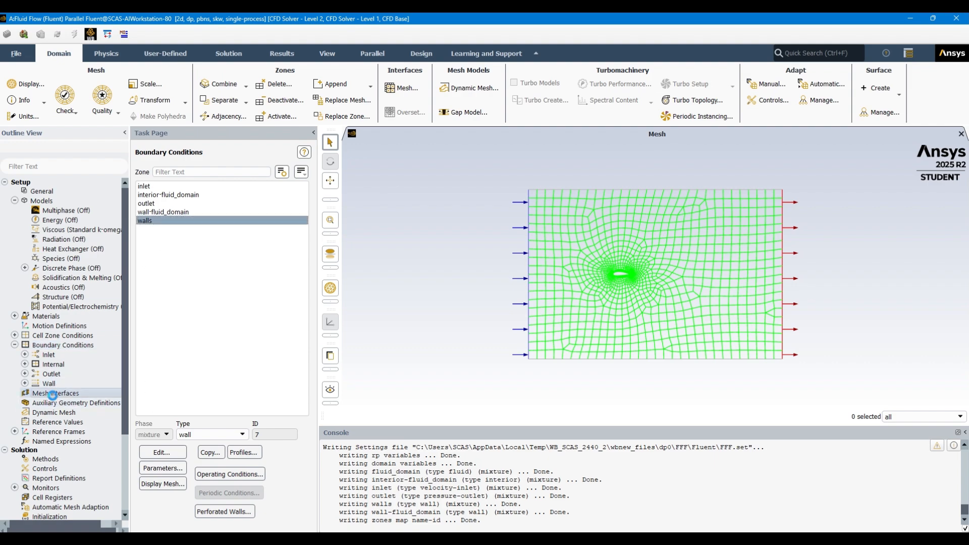
left_click(57, 404)
left_click(60, 415)
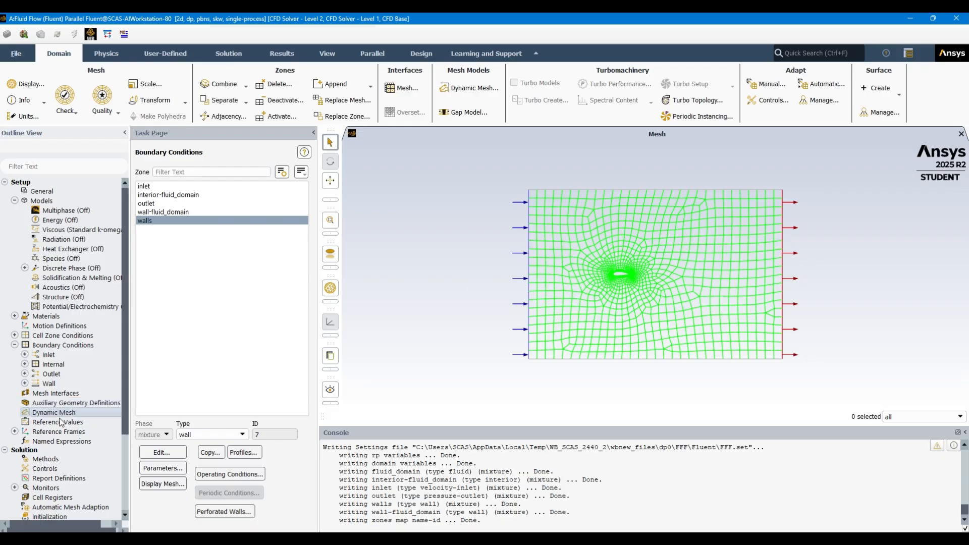
Compute the reference values from the inlet and set the reference area to 1000e-6 m²
left_click(57, 422)
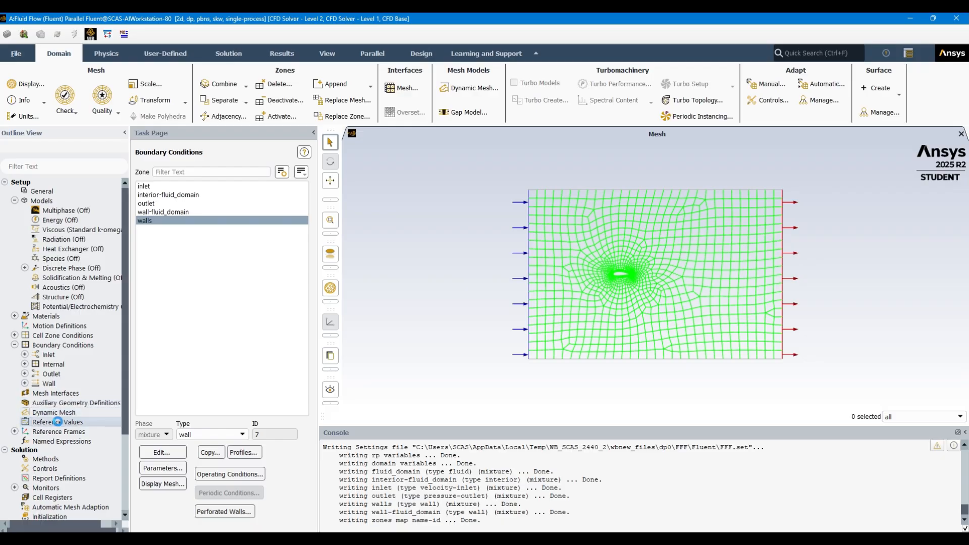
left_click(71, 420)
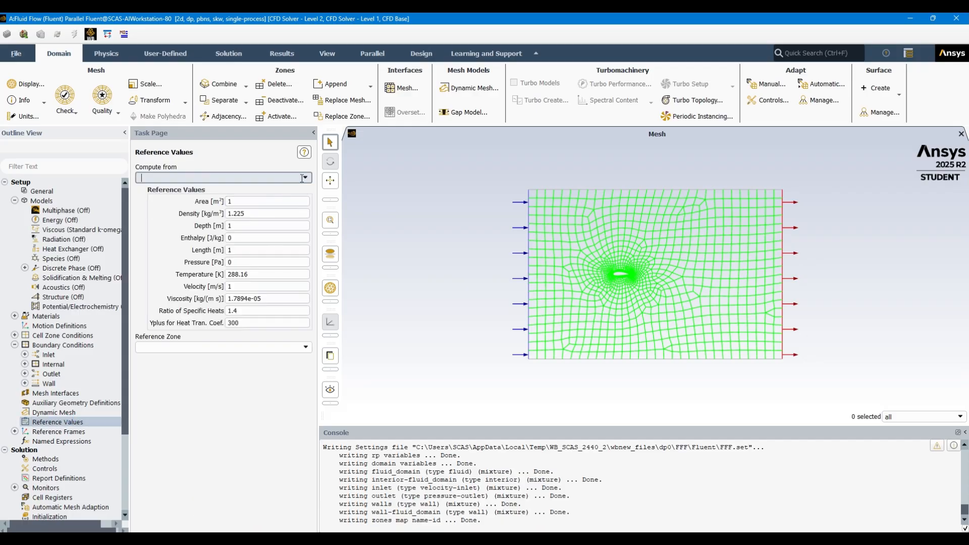
left_click(309, 179)
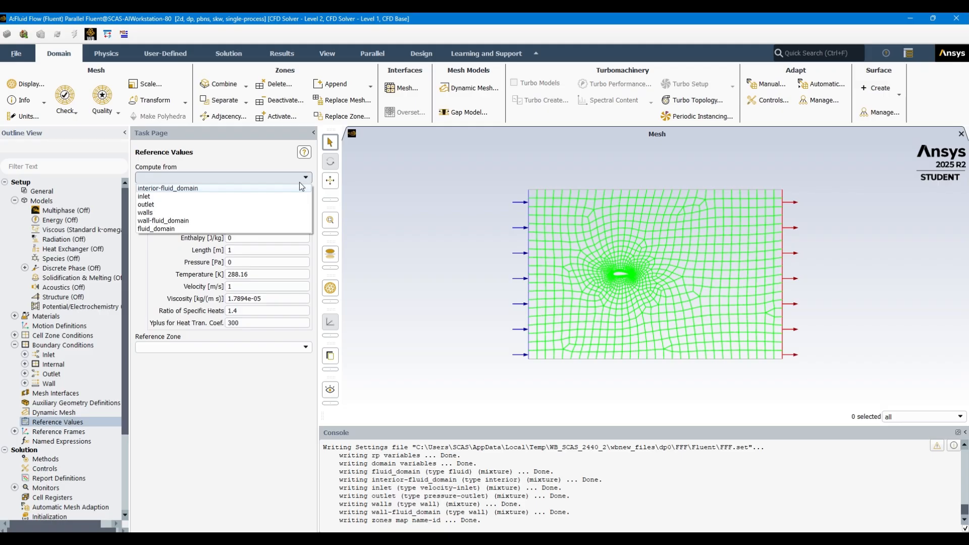
left_click(264, 196)
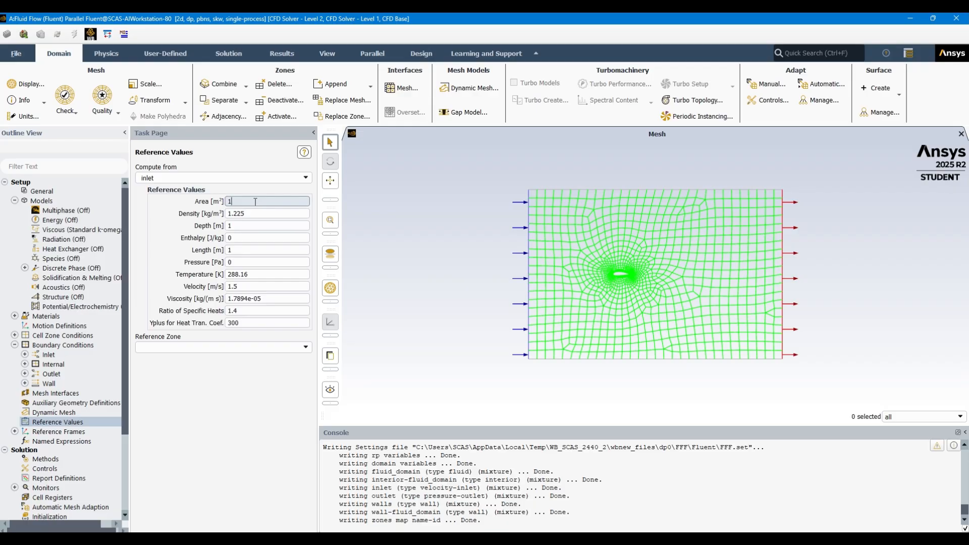
type("000e-")
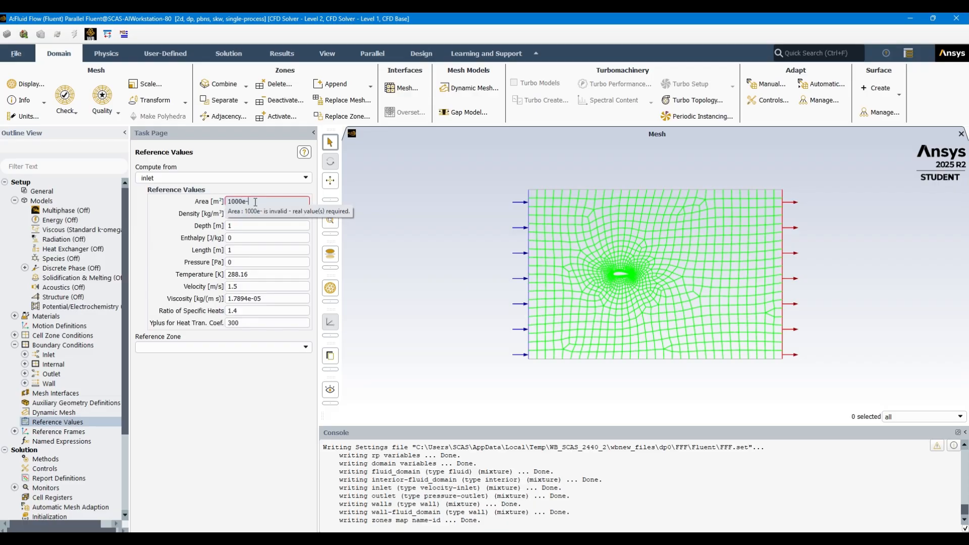
type("6")
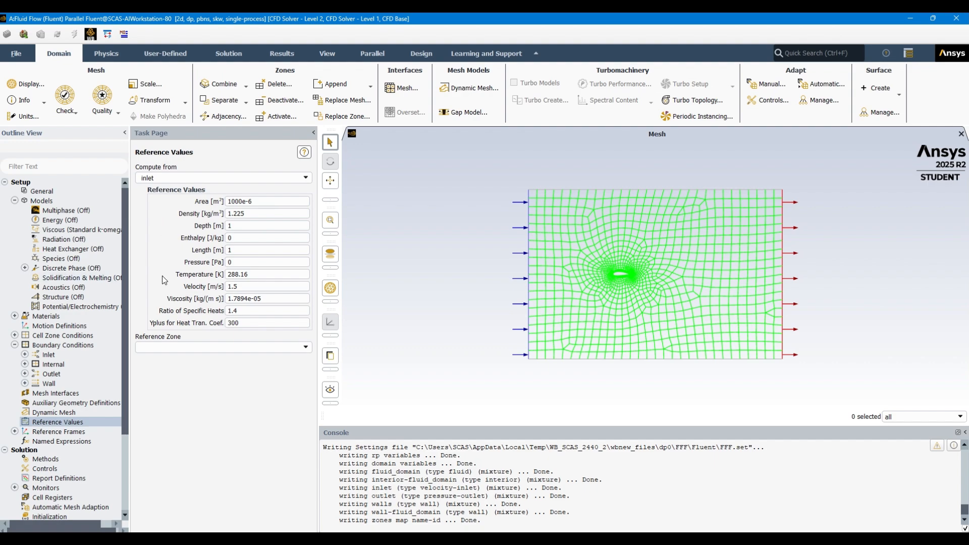
Examine the solution methods, including the pseudo time method setting
scroll(65, 444, "down", 2)
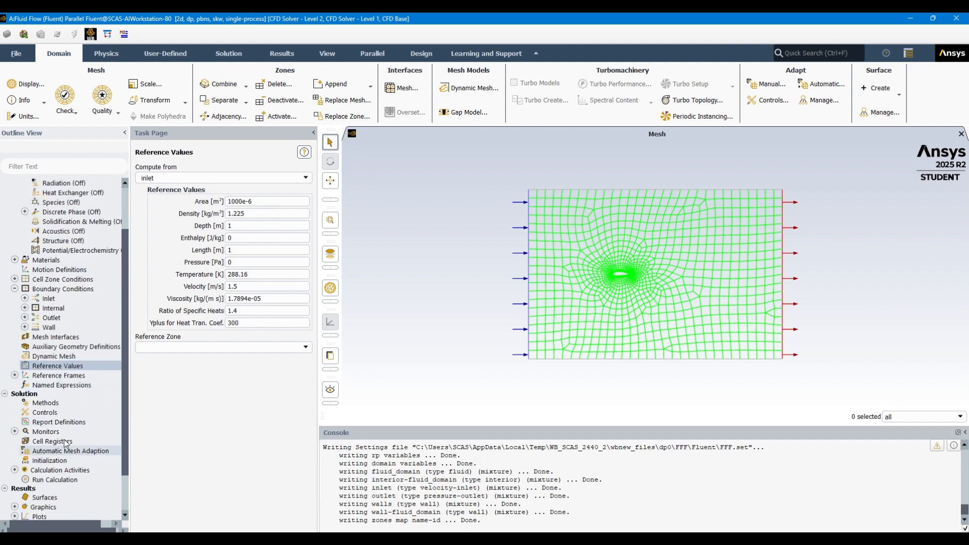
left_click(68, 404)
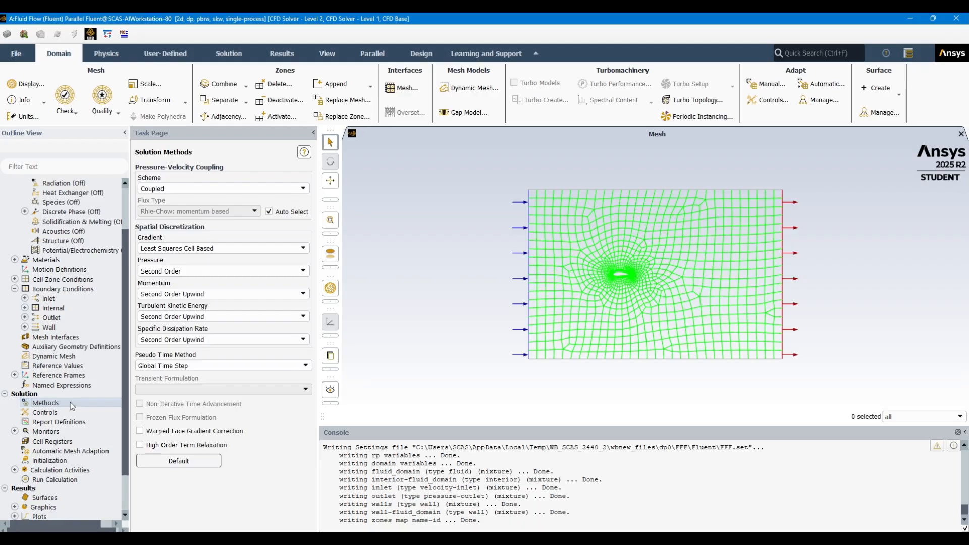
left_click(222, 366)
left_click(220, 369)
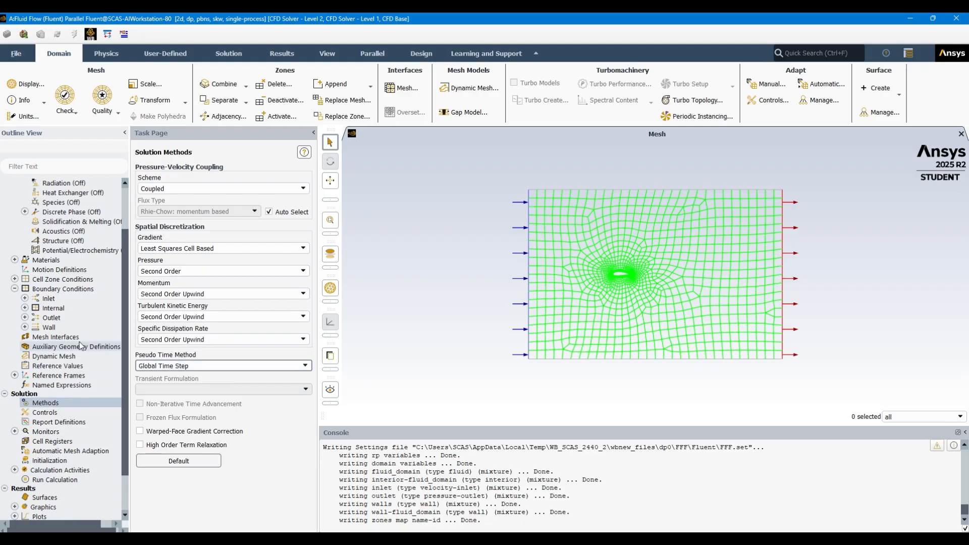
left_click(72, 412)
Create a lift coefficient report named cl on wall-fluid_domain, with per-zone output and printing to the console
left_click(67, 420)
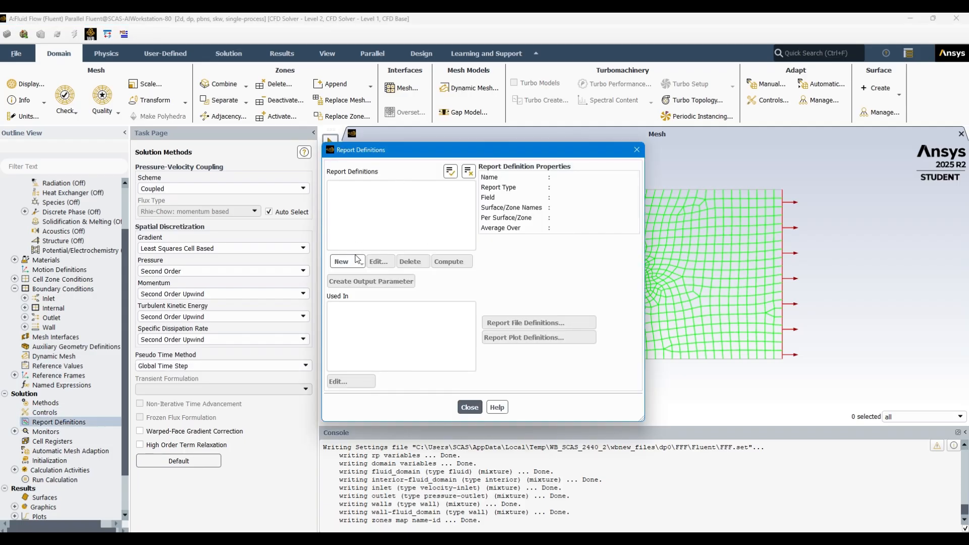
left_click(357, 263)
mouse_move(376, 298)
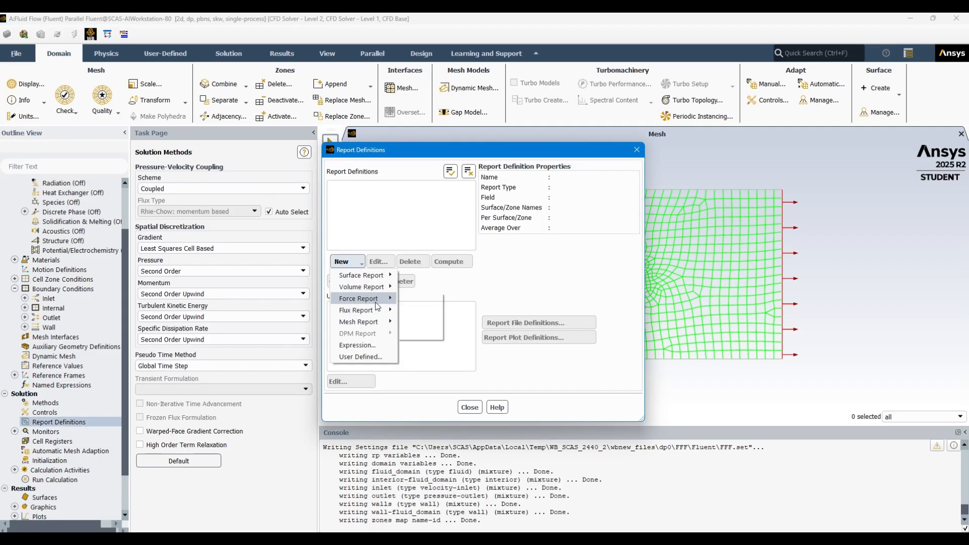
left_click(429, 308)
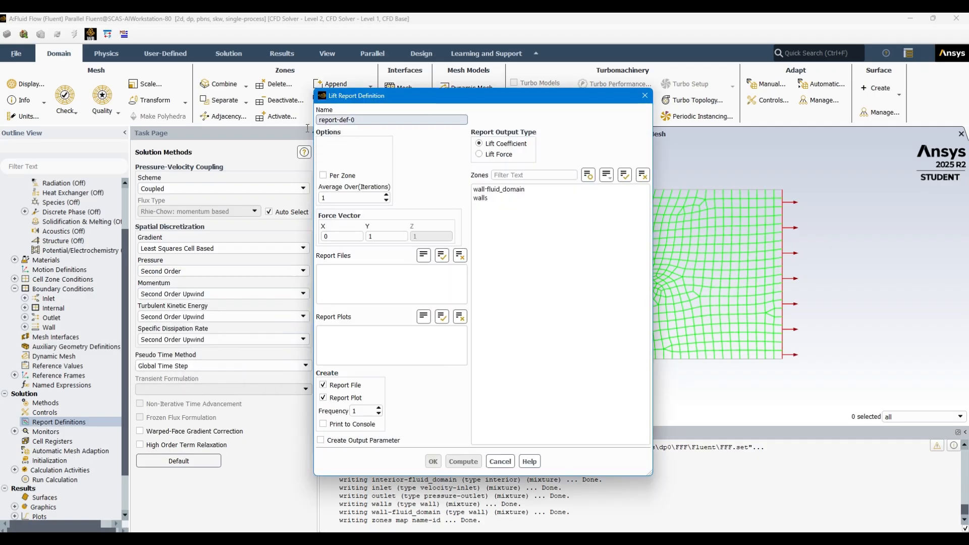
key("ctrl+a")
type("c")
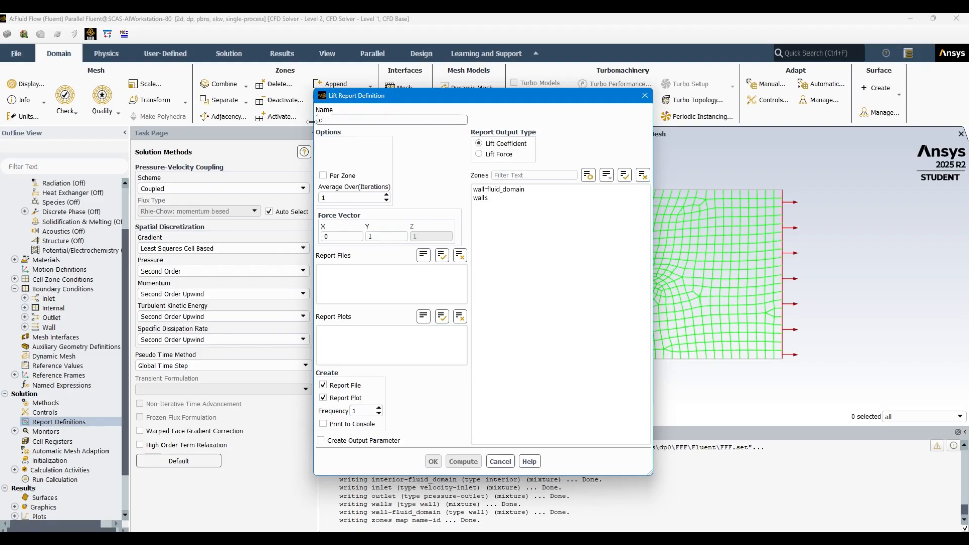
type("l")
left_click(518, 190)
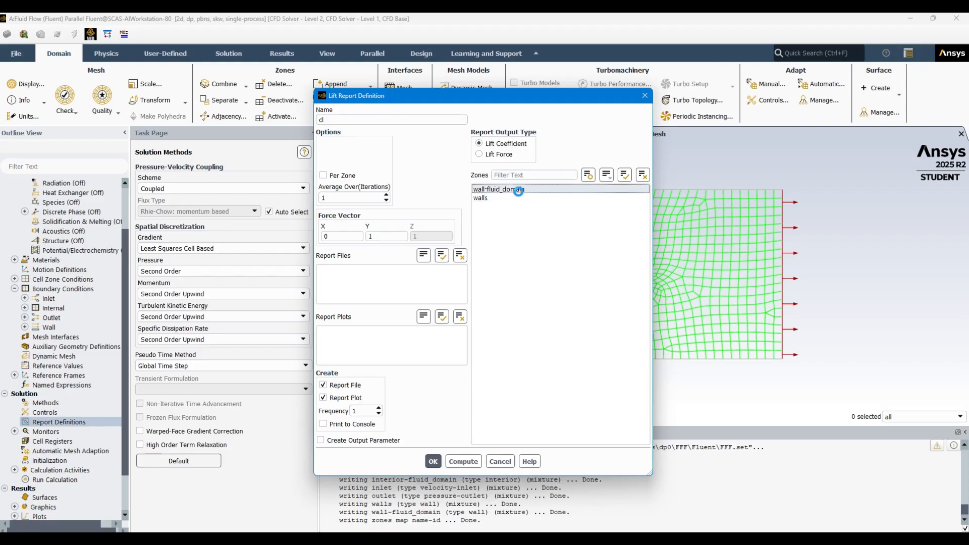
left_click(338, 174)
left_click(336, 424)
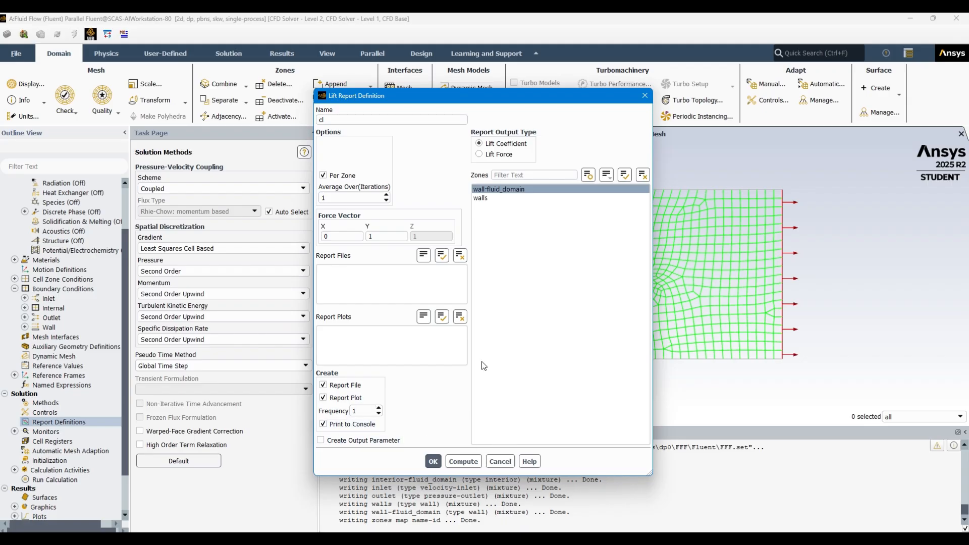
left_click(434, 462)
Create a drag coefficient report named cd on wall-fluid_domain, with per-zone output and printing to the console
left_click(348, 261)
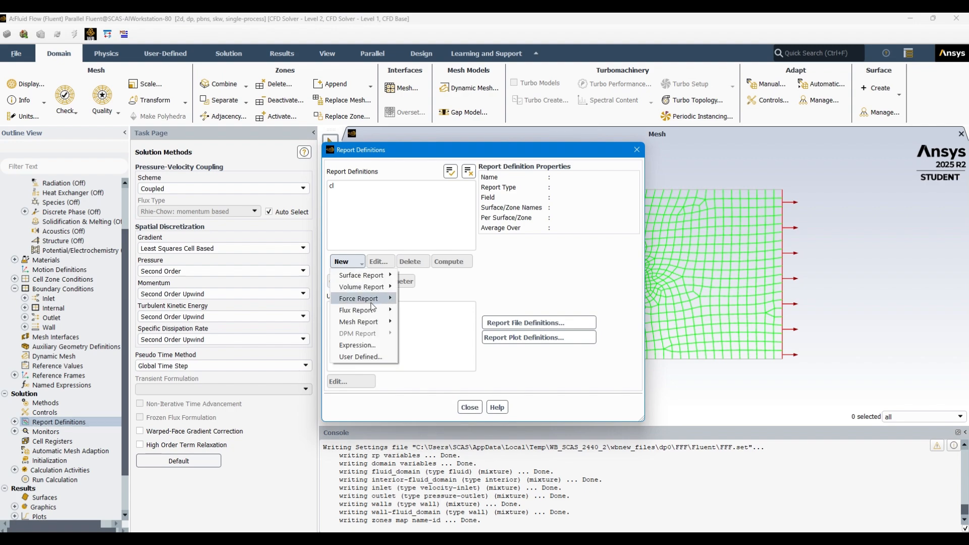
mouse_move(376, 309)
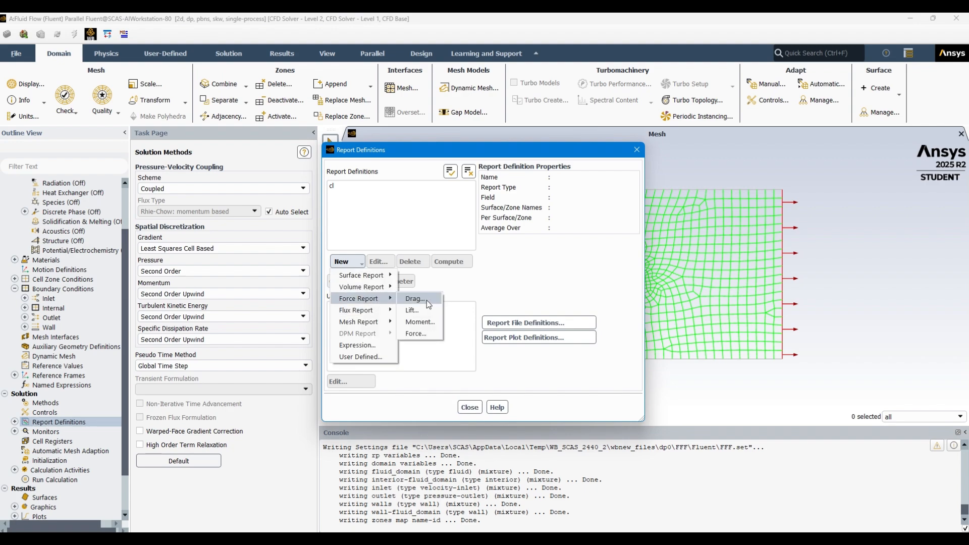
left_click(428, 303)
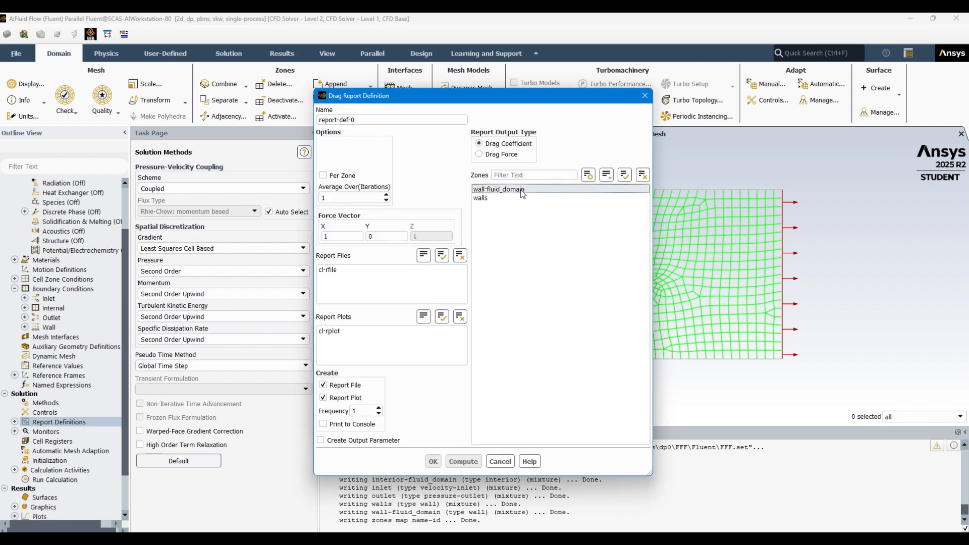
left_click(522, 190)
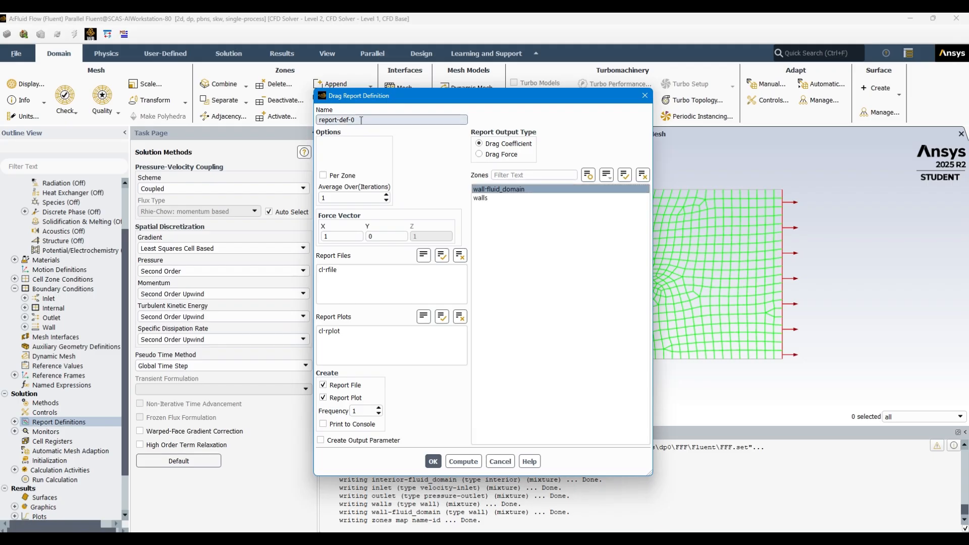
left_click_drag(361, 120, 301, 126)
left_click_drag(360, 120, 319, 115)
type("cd")
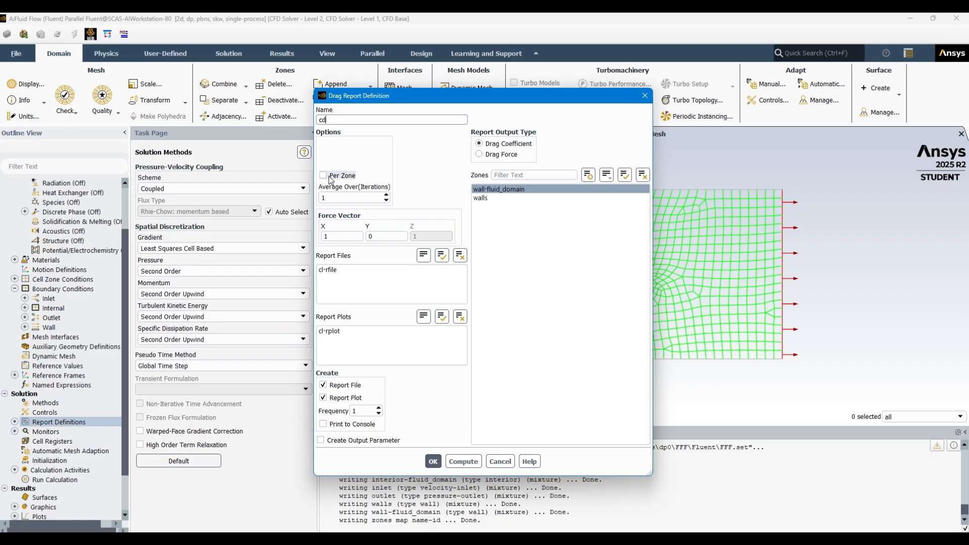
left_click(326, 175)
left_click(323, 424)
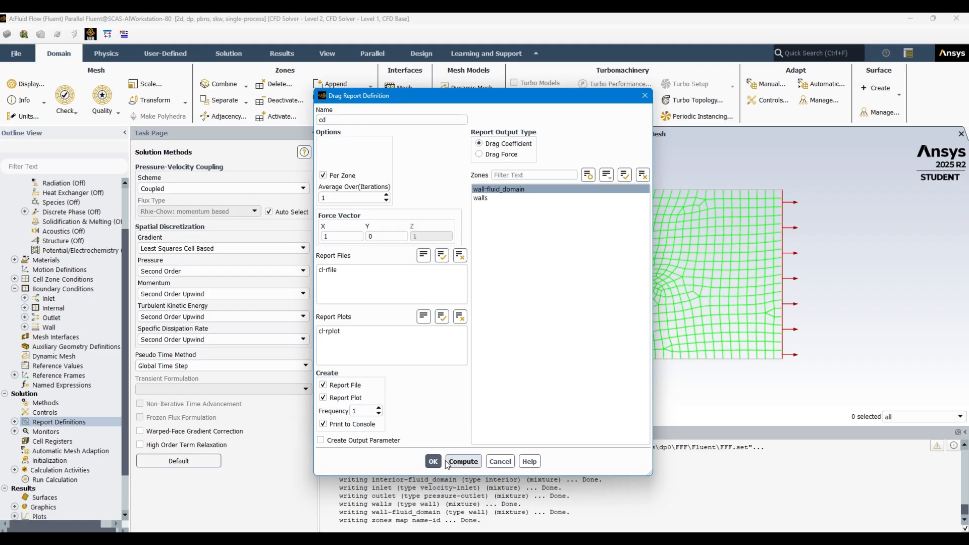
left_click(433, 461)
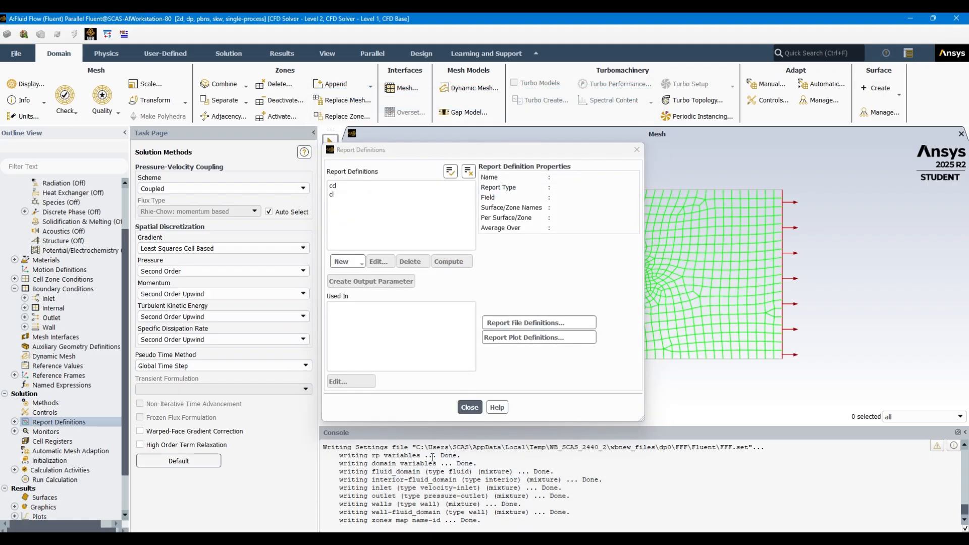
Create a moment coefficient report named cm on wall-fluid_domain, with per-zone output and printing to the console
left_click(347, 262)
mouse_move(376, 299)
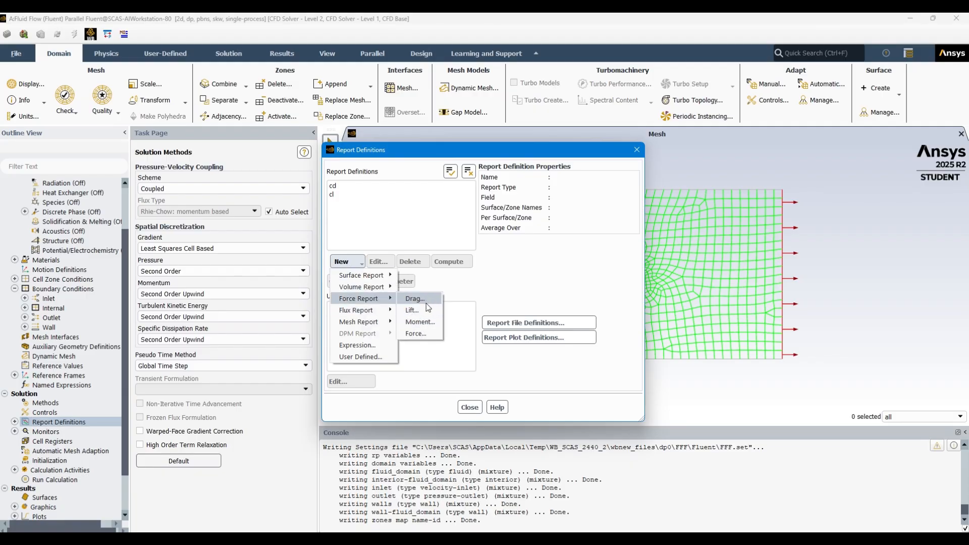
left_click(421, 322)
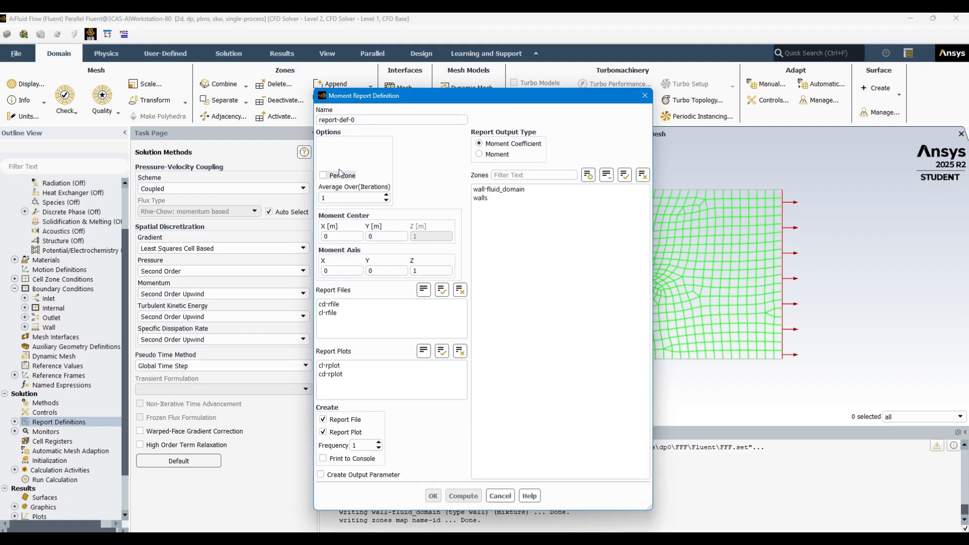
left_click(499, 189)
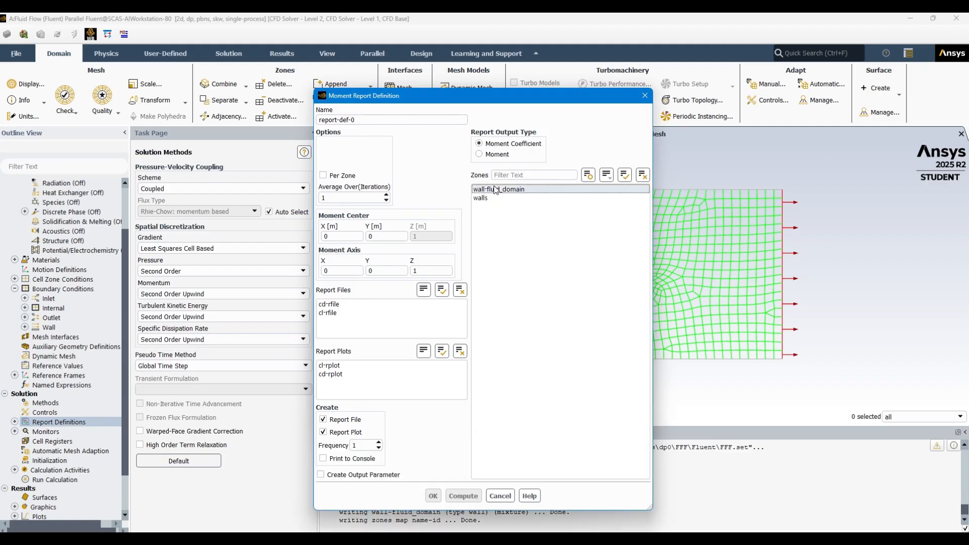
left_click_drag(356, 120, 296, 125)
type("cm")
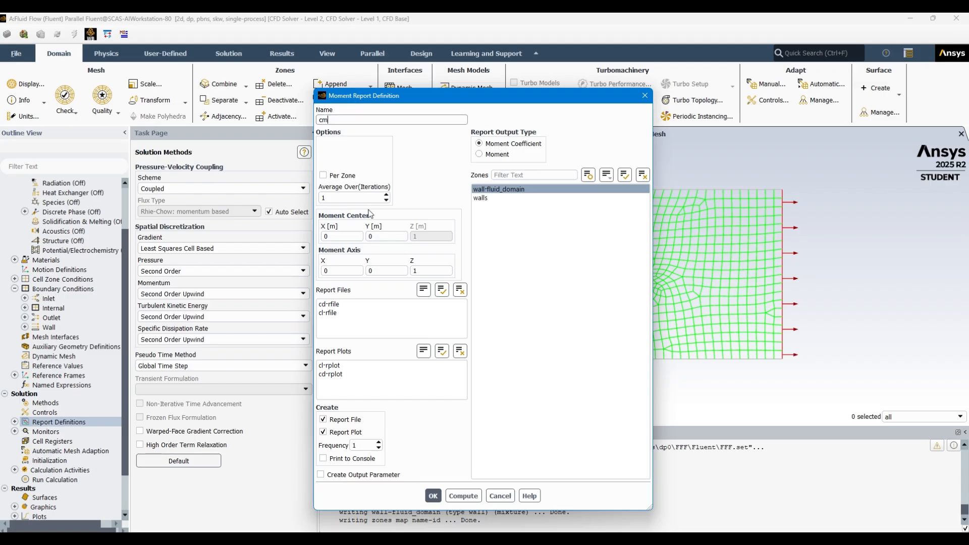
left_click(324, 176)
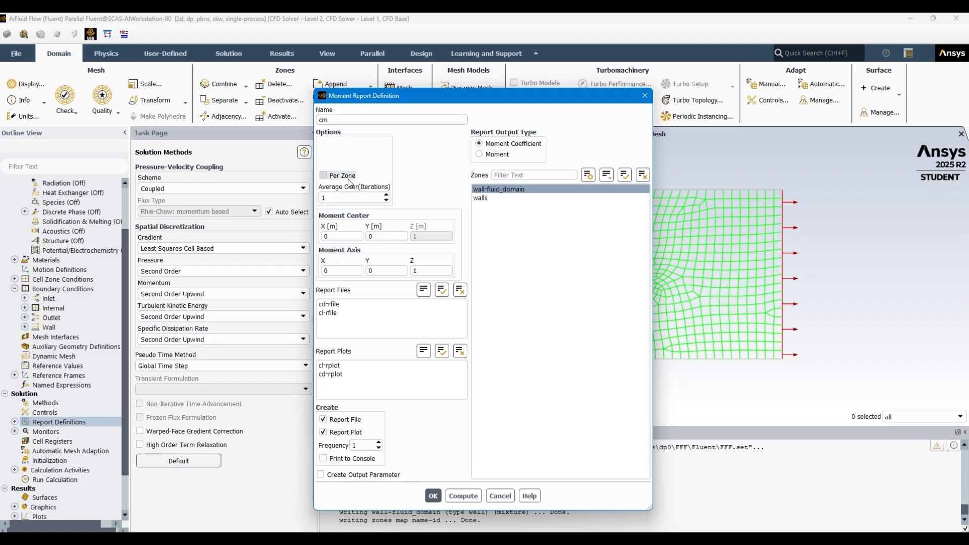
left_click(338, 460)
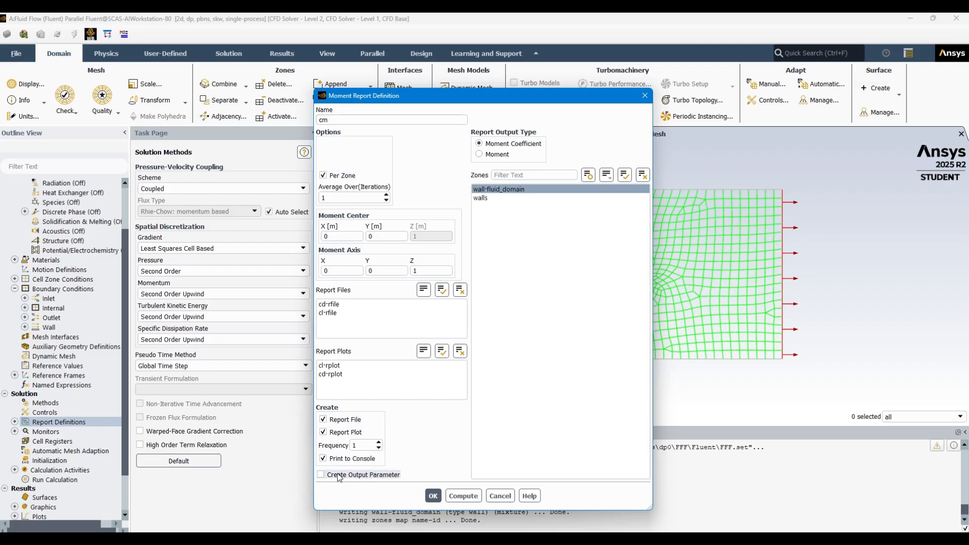
left_click(434, 496)
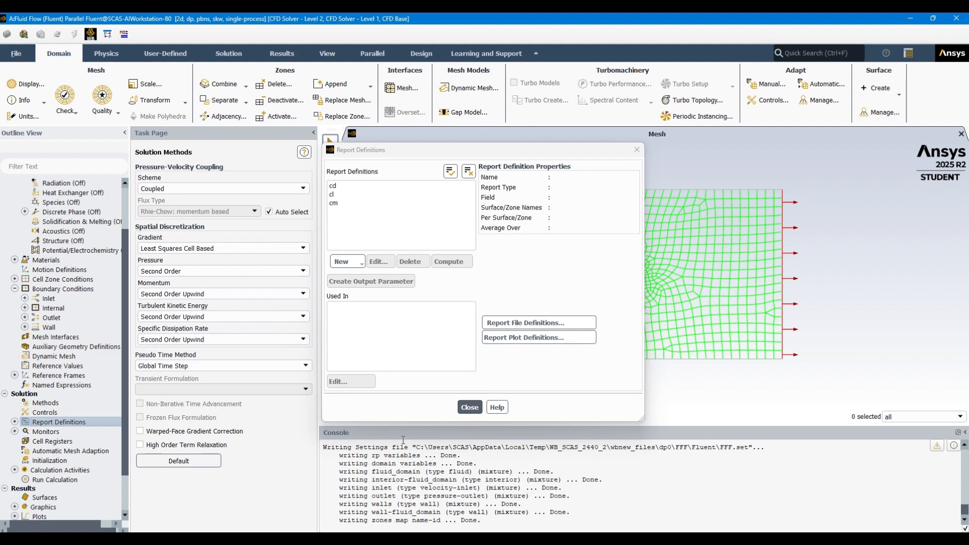
Set the absolute residual convergence criteria for continuity, x-velocity and y-velocity to 0.000001
left_click(469, 408)
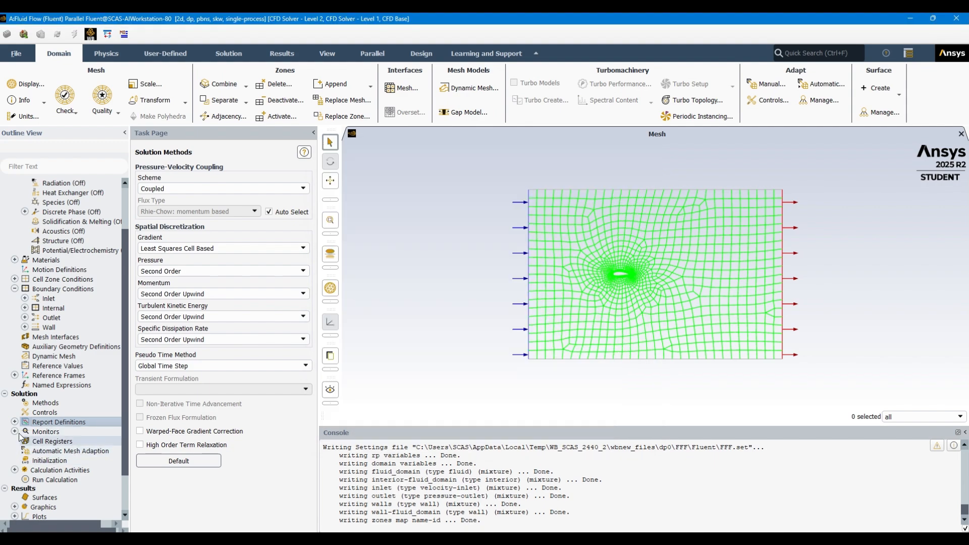
left_click(15, 431)
double_click(69, 441)
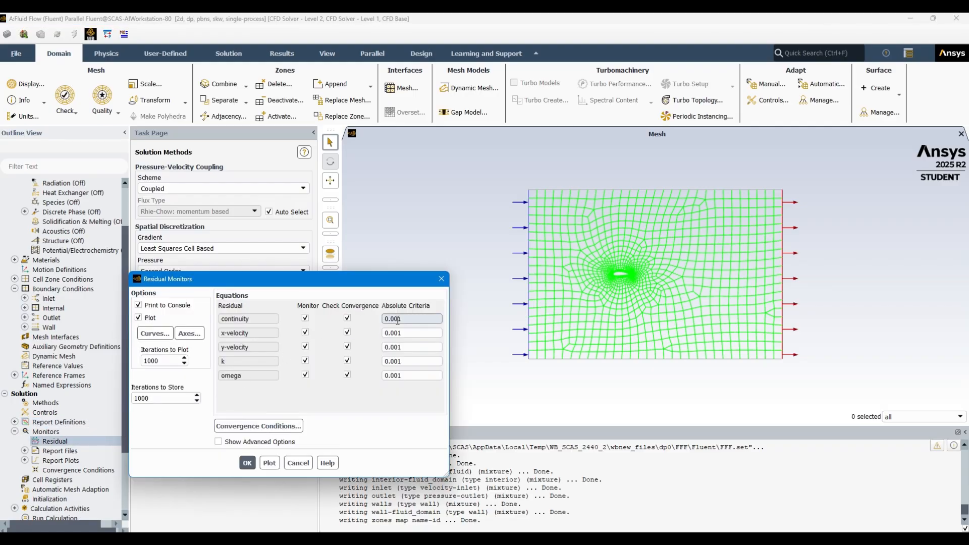
left_click(397, 319)
type("000")
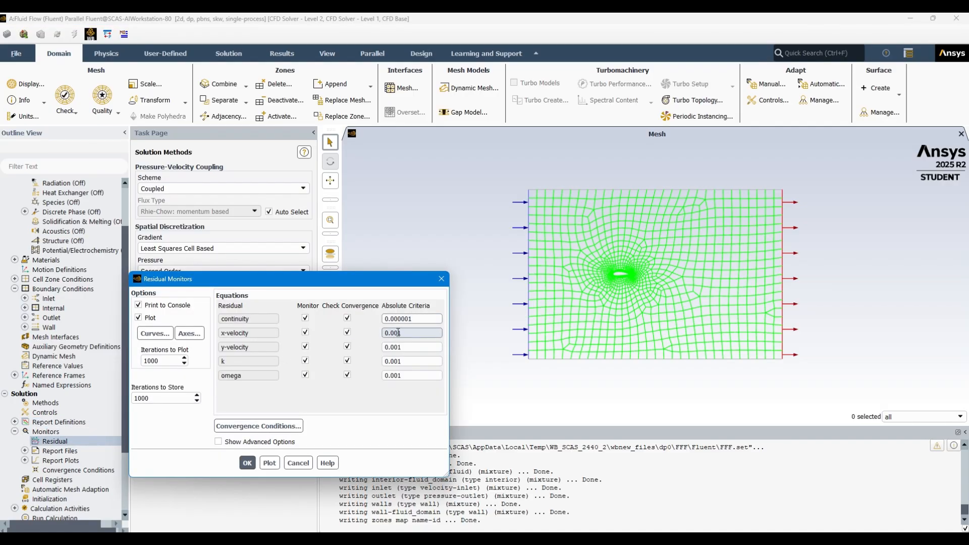
left_click(398, 334)
type("000")
left_click(398, 347)
type("00")
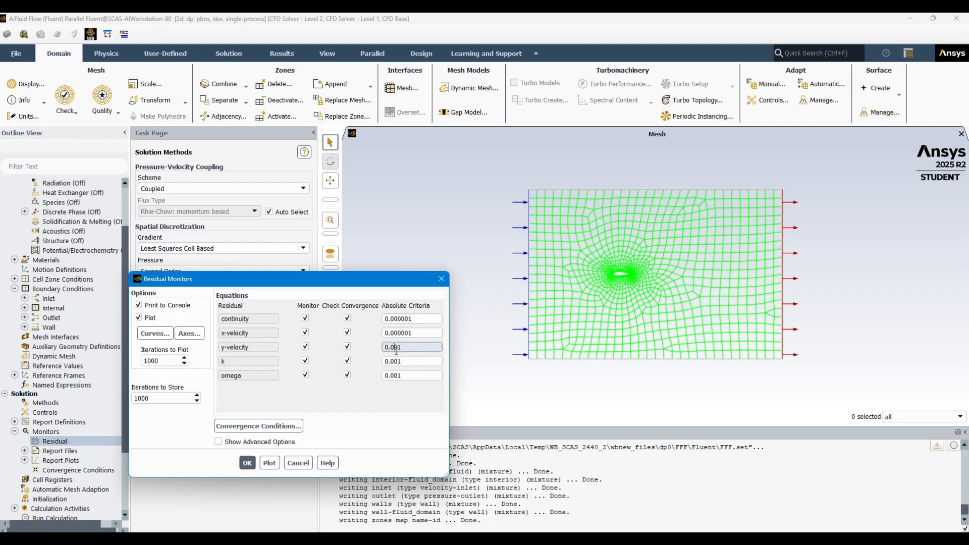
type("00")
Set the absolute residual criteria for k and omega to 0.000001, show the advanced options and apply the residual monitor settings
left_click(398, 362)
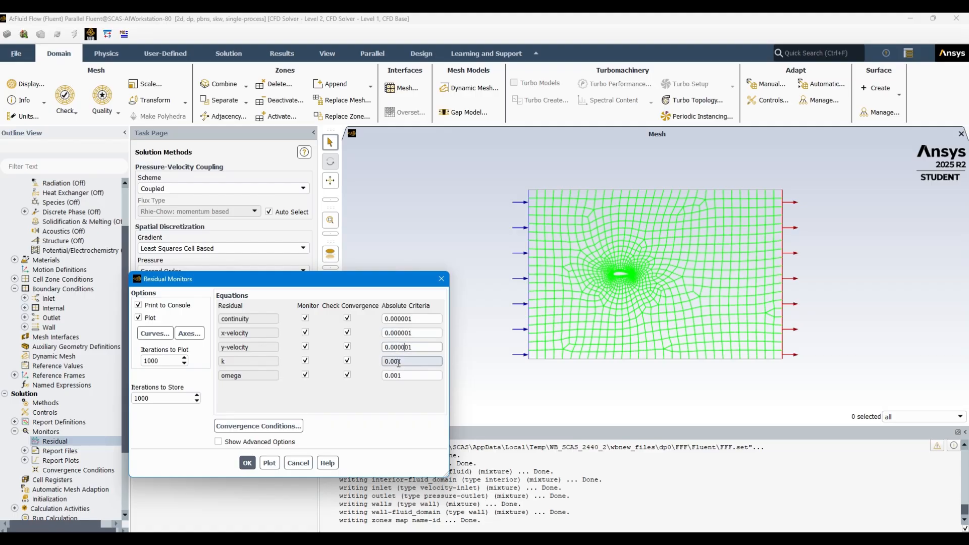
type("000")
left_click(393, 375)
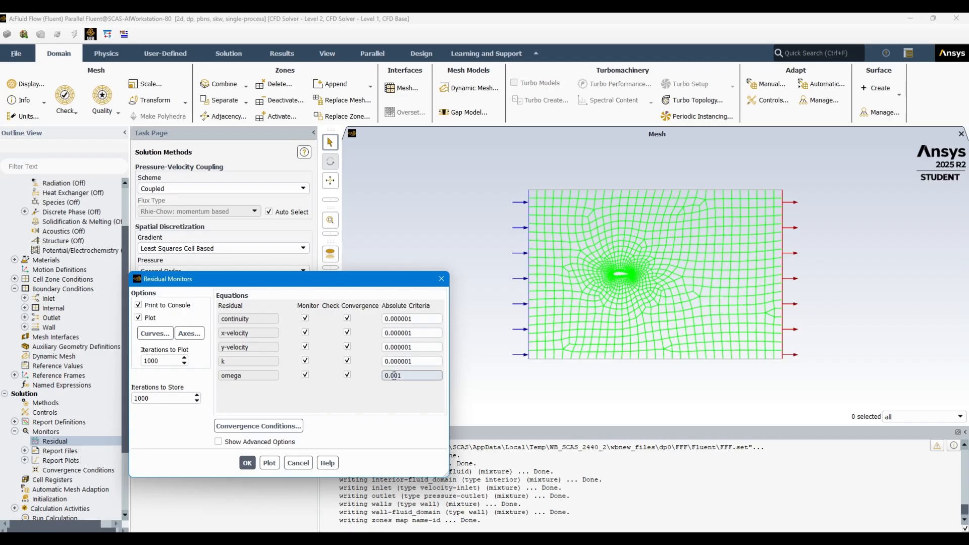
type("000")
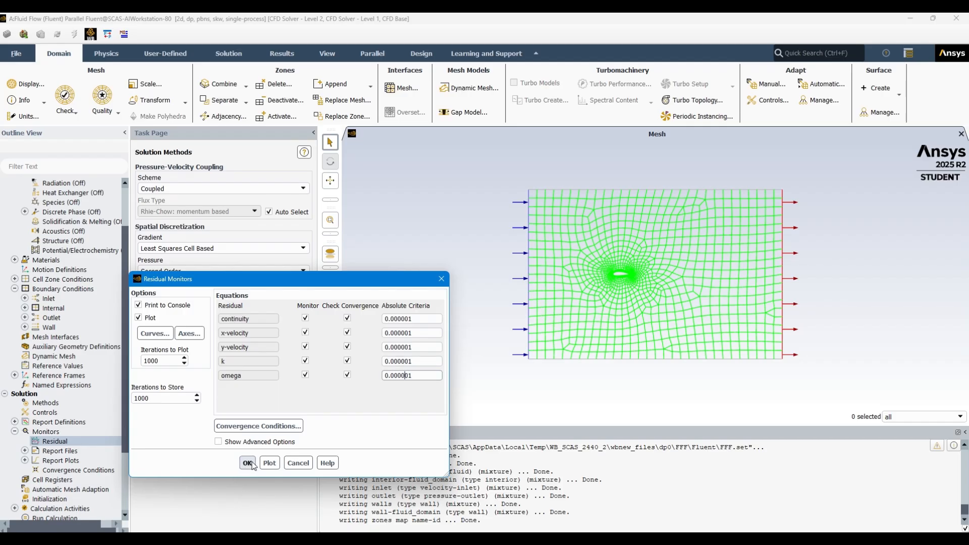
left_click(255, 442)
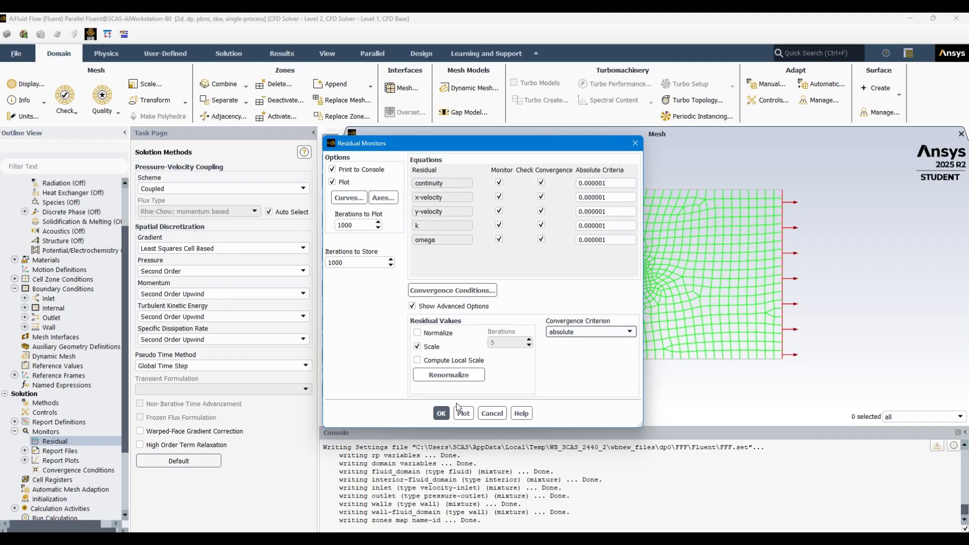
left_click(440, 414)
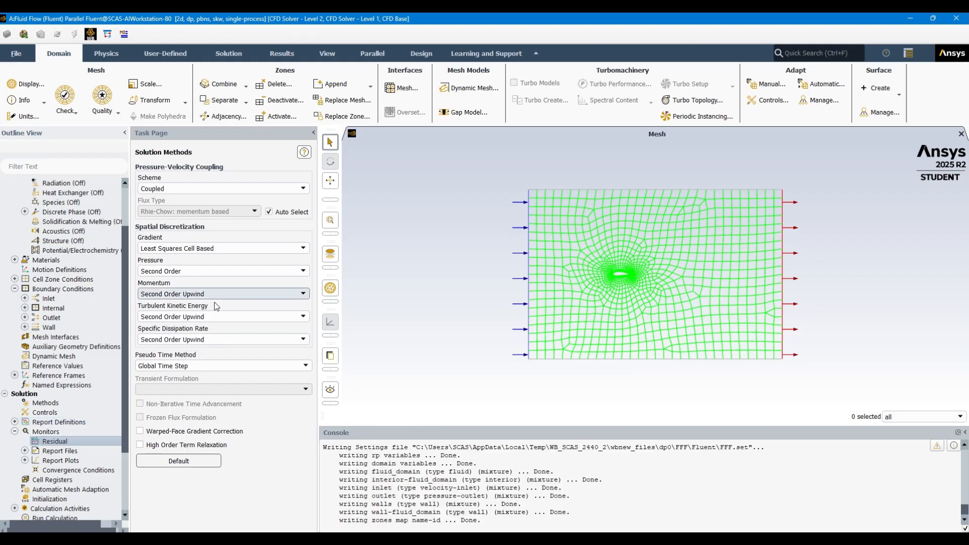
Initialize the solution with the Hybrid Initialization method
scroll(86, 435, "down", 1)
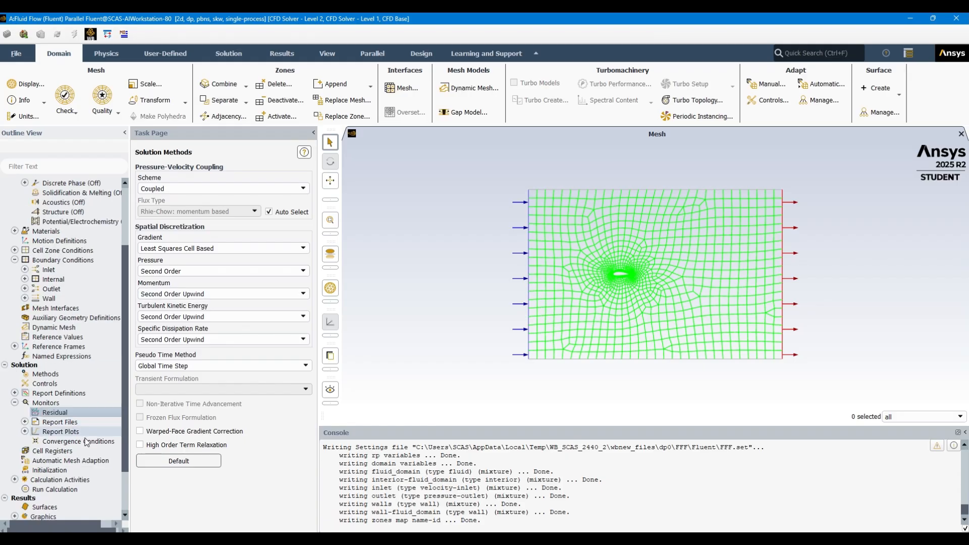
left_click(70, 469)
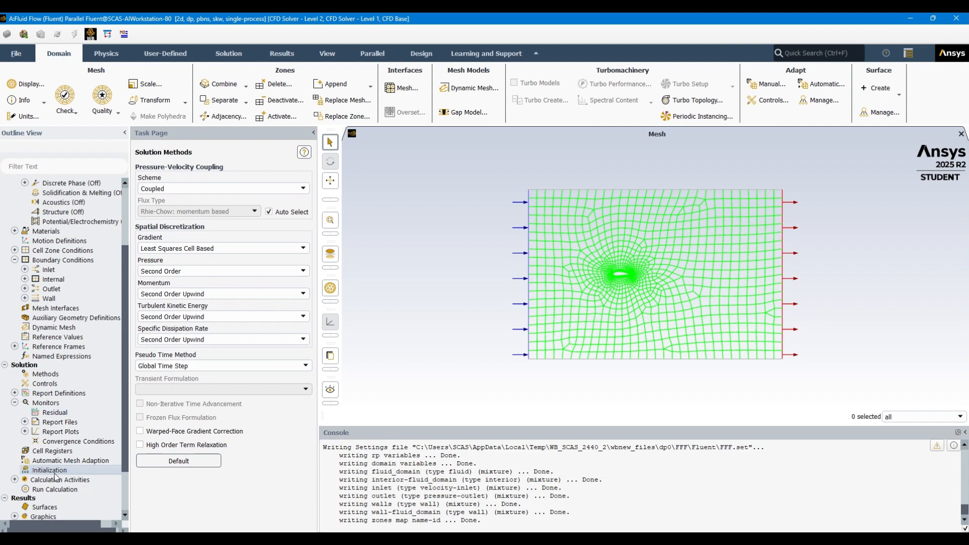
double_click(52, 470)
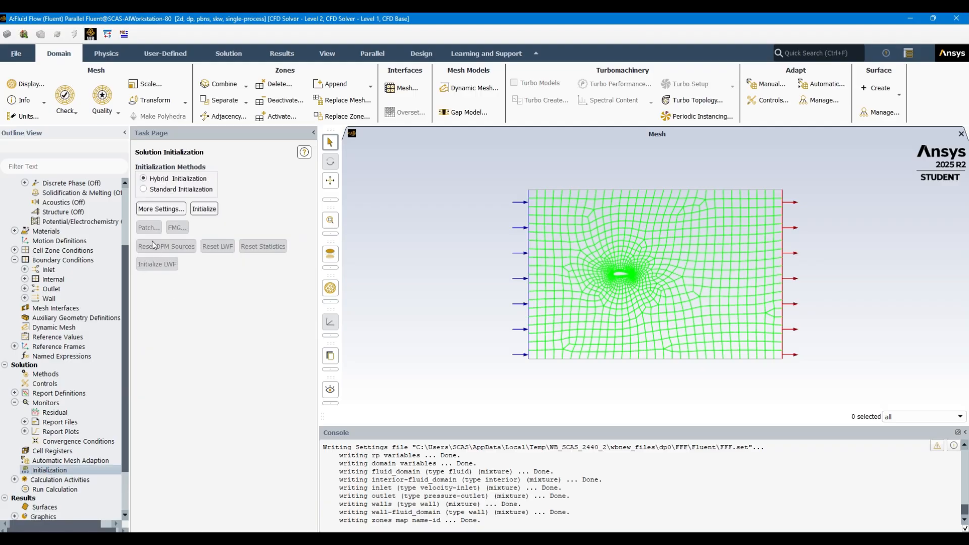
left_click(204, 209)
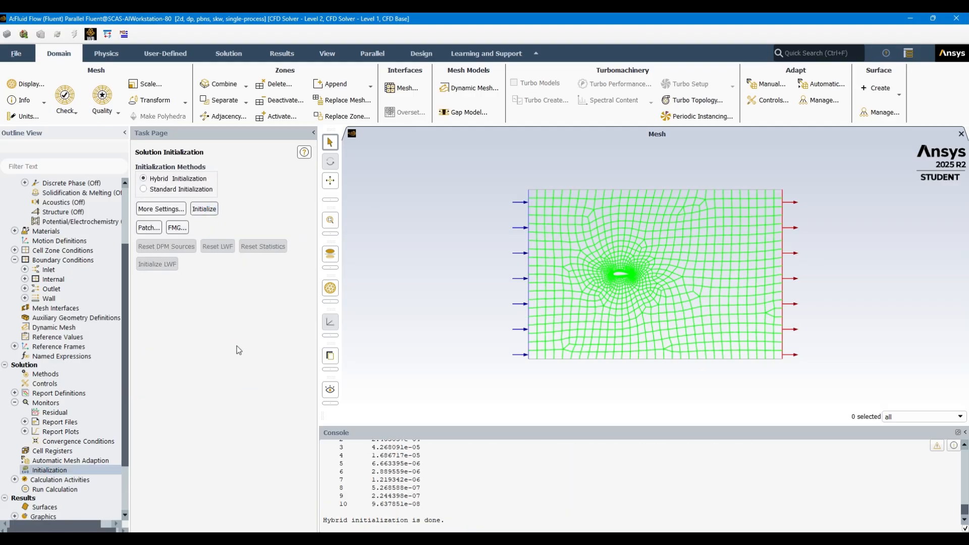
Set autosave to every 1 iteration and start the calculation with 500 iterations
double_click(60, 480)
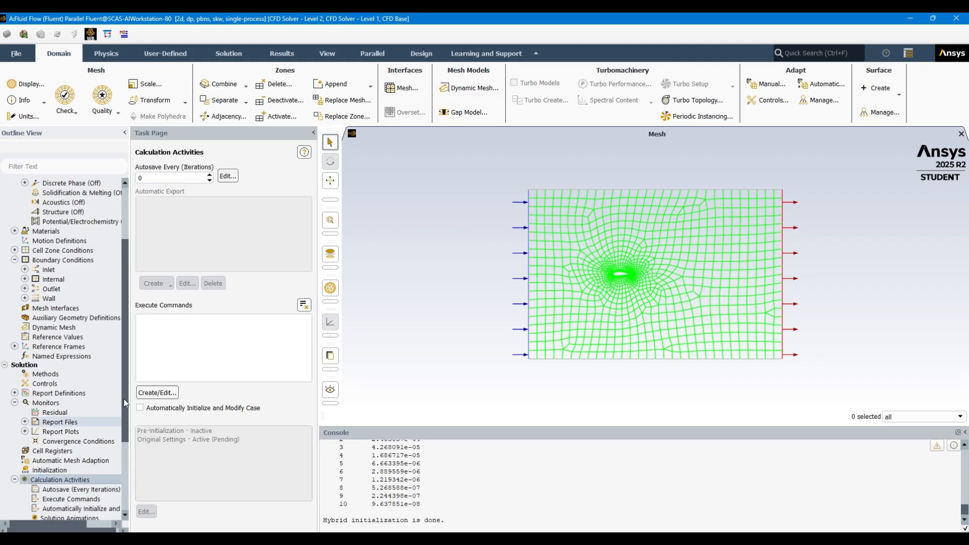
left_click(209, 174)
scroll(69, 457, "down", 3)
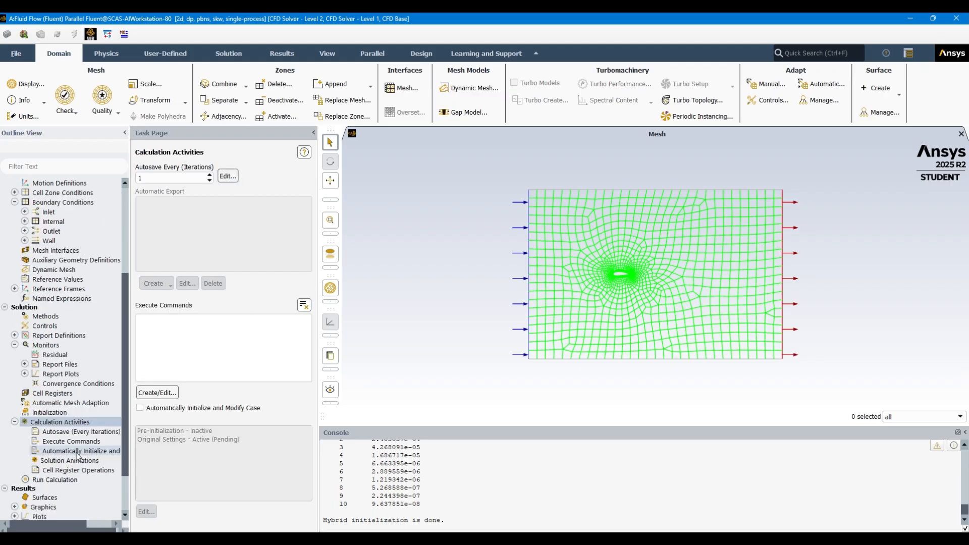
double_click(71, 452)
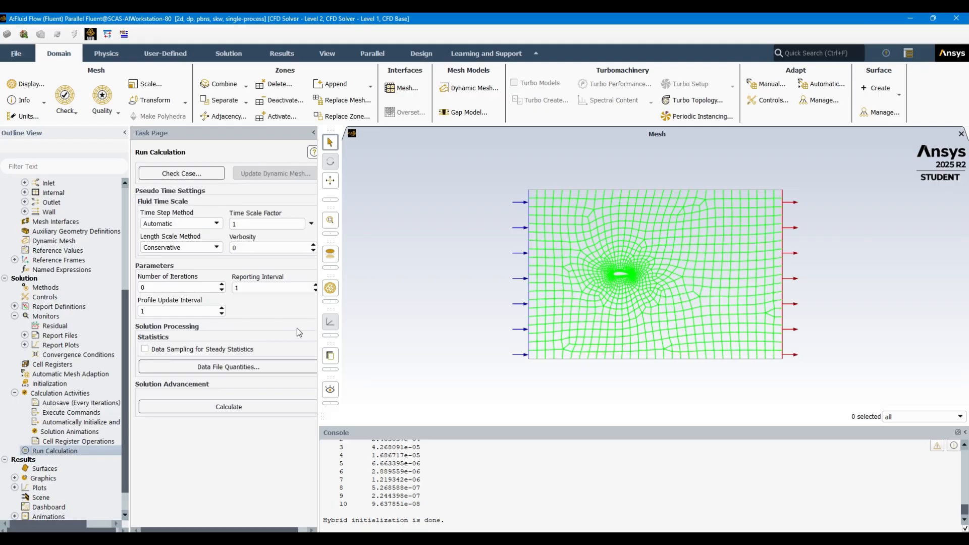
left_click(171, 288)
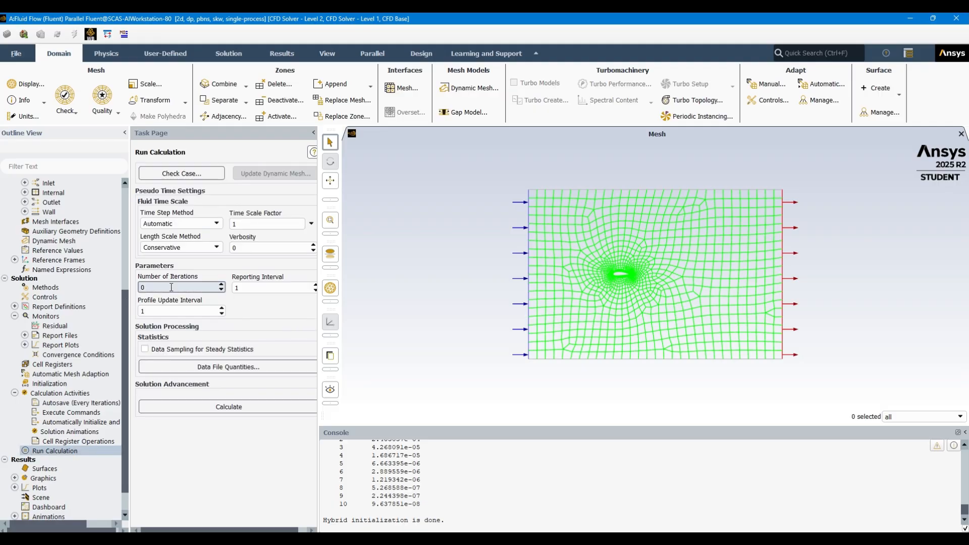
type("500")
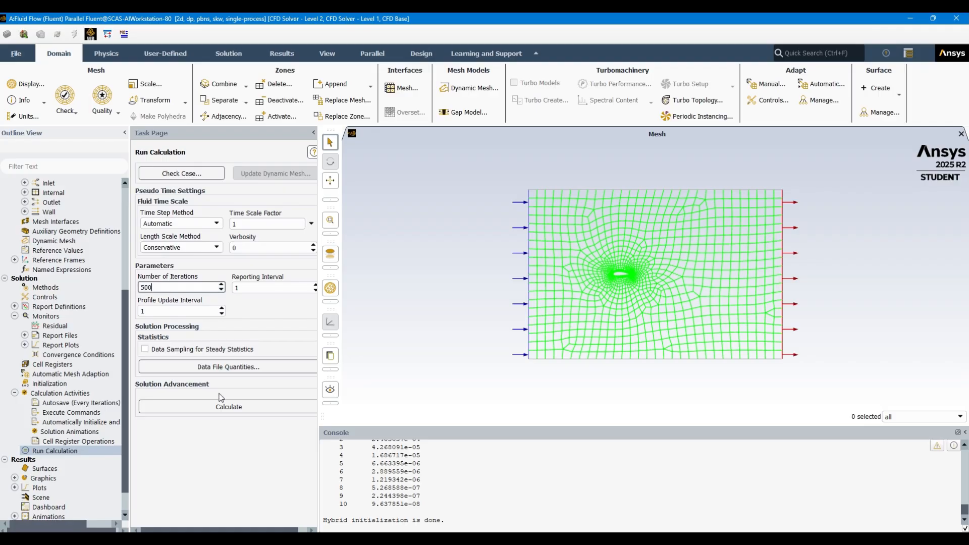
left_click(214, 407)
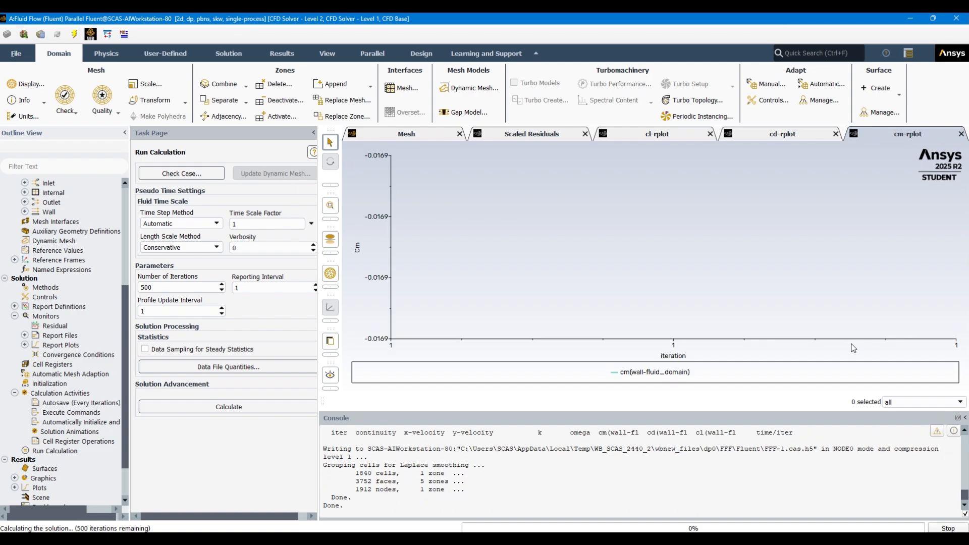
Examine the drag, lift and moment coefficient convergence plots while the solution is calculating
left_click(776, 134)
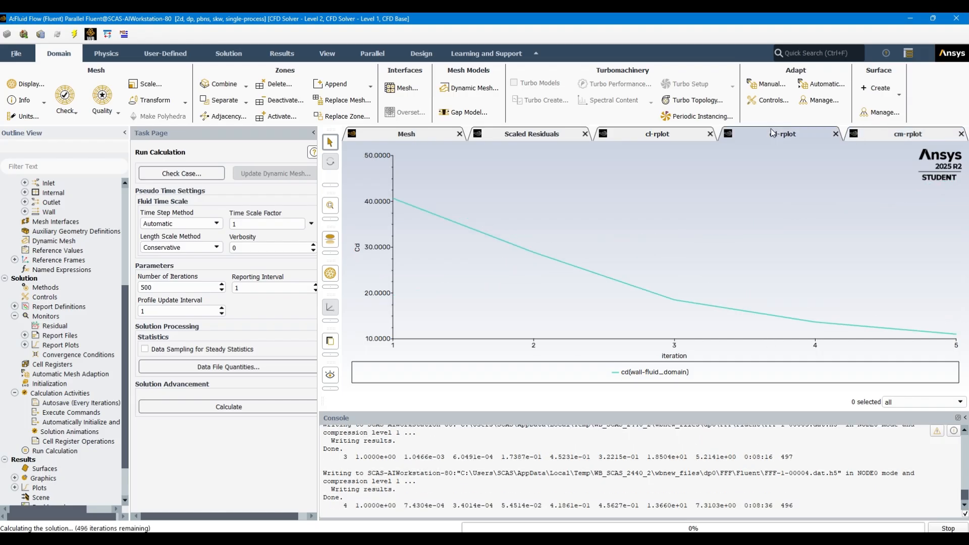
left_click(648, 132)
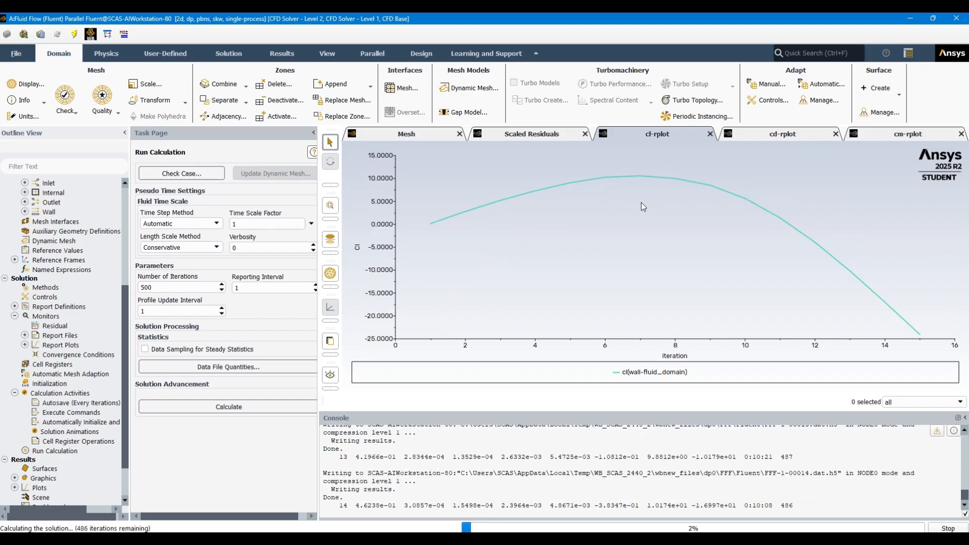
left_click(769, 133)
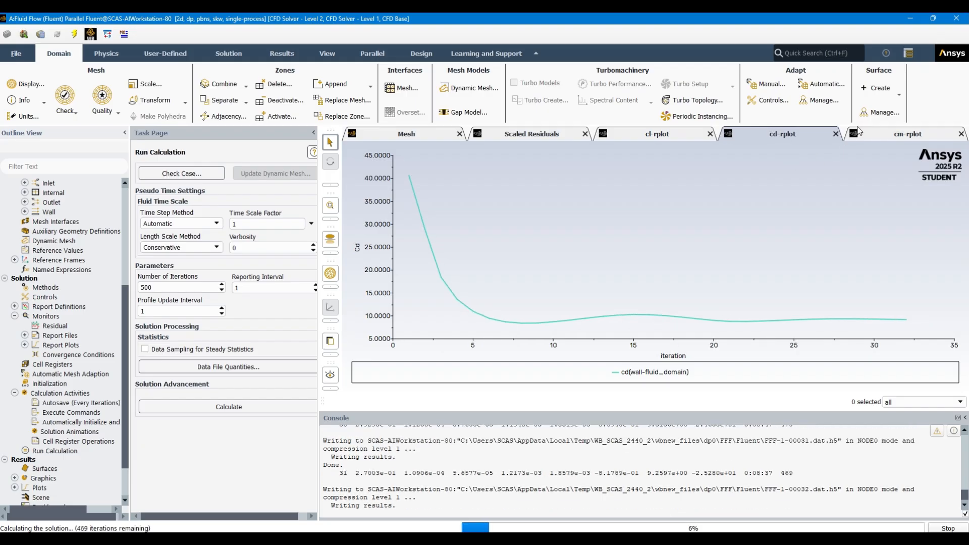
left_click(886, 133)
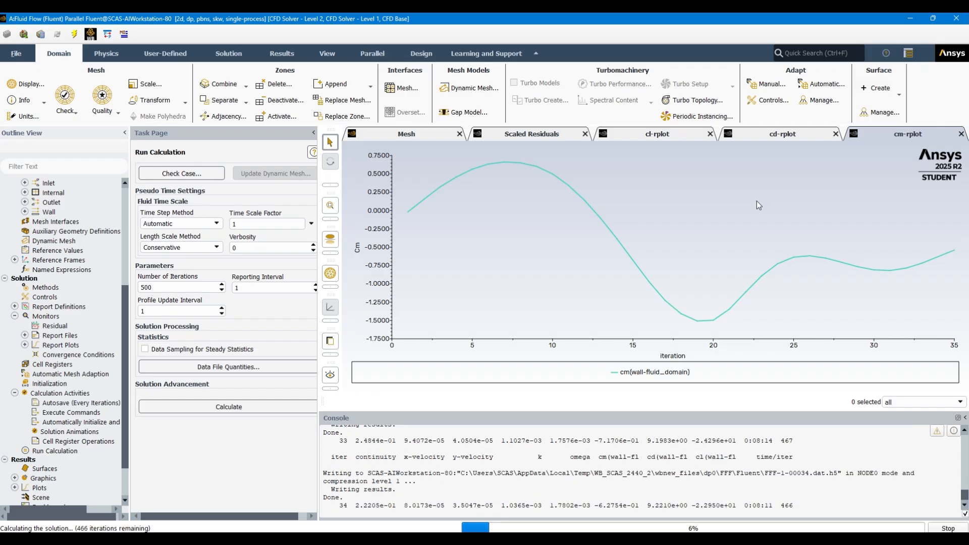
left_click(656, 134)
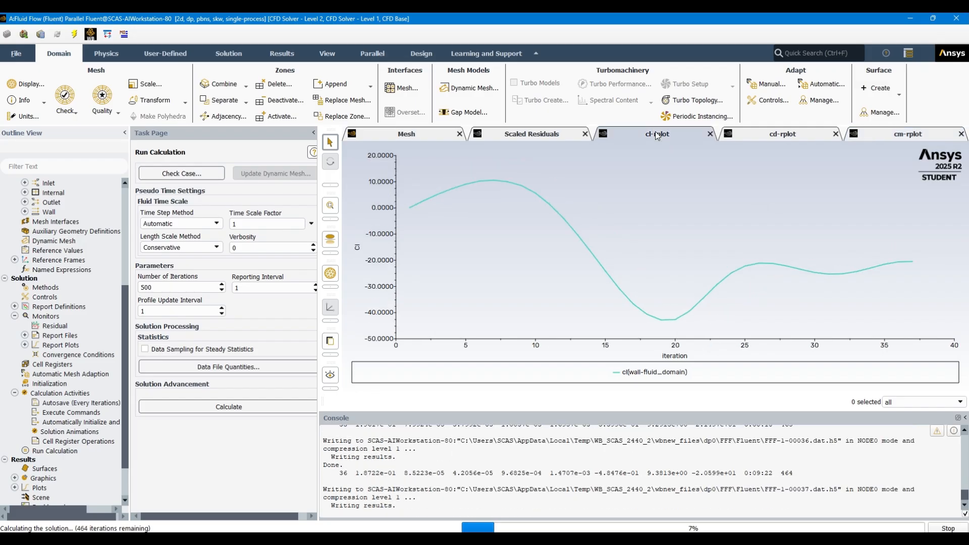
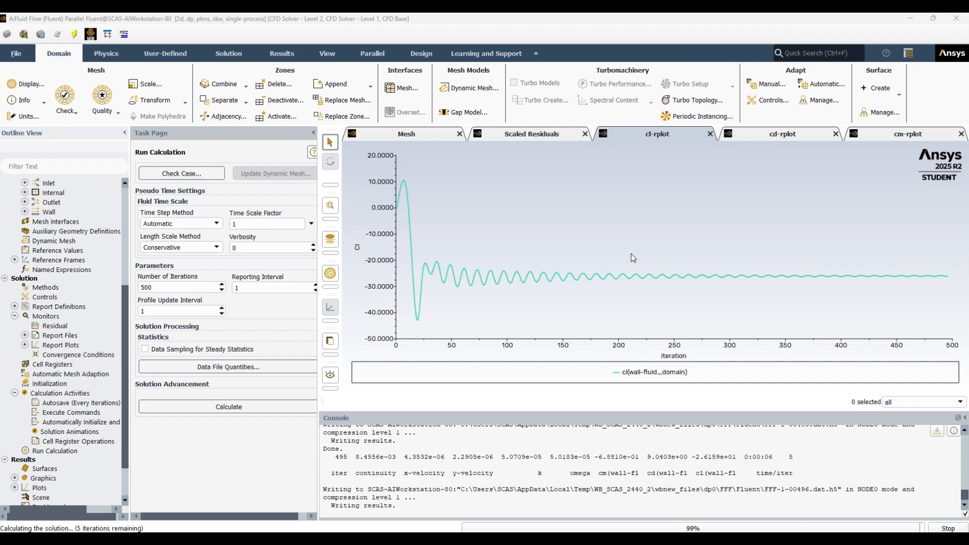
Review the residual and the lift, drag and moment coefficient plots through the end of the run, acknowledging the completed calculation
left_click(791, 132)
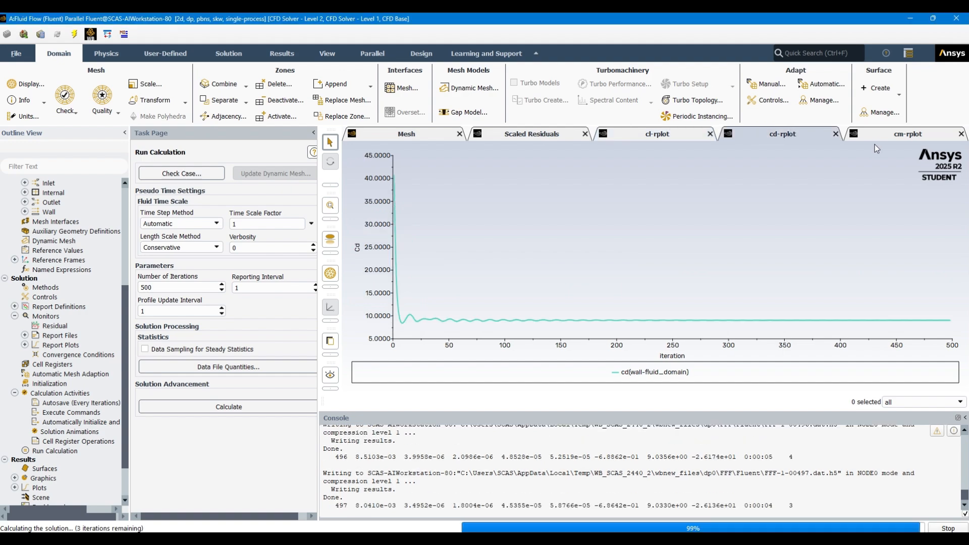
left_click(906, 134)
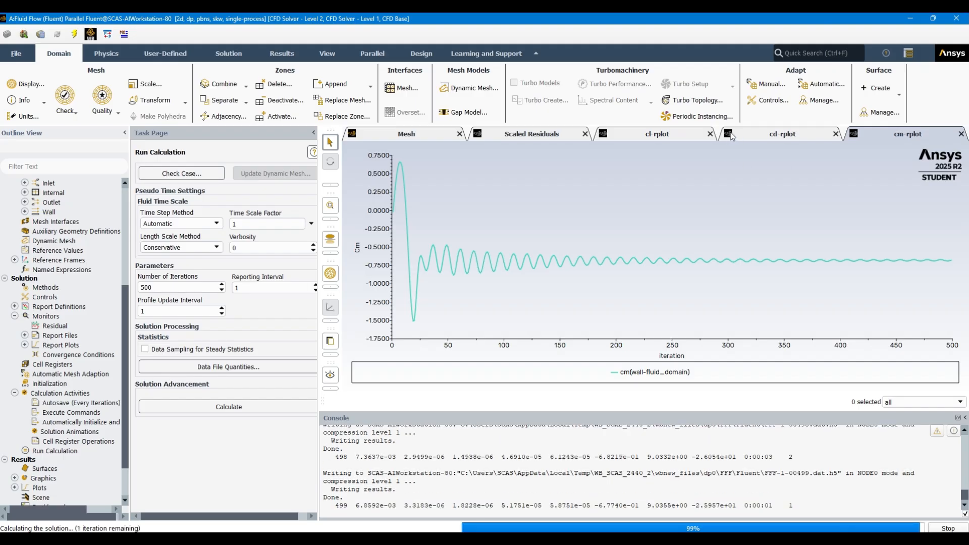
left_click(662, 134)
left_click(531, 136)
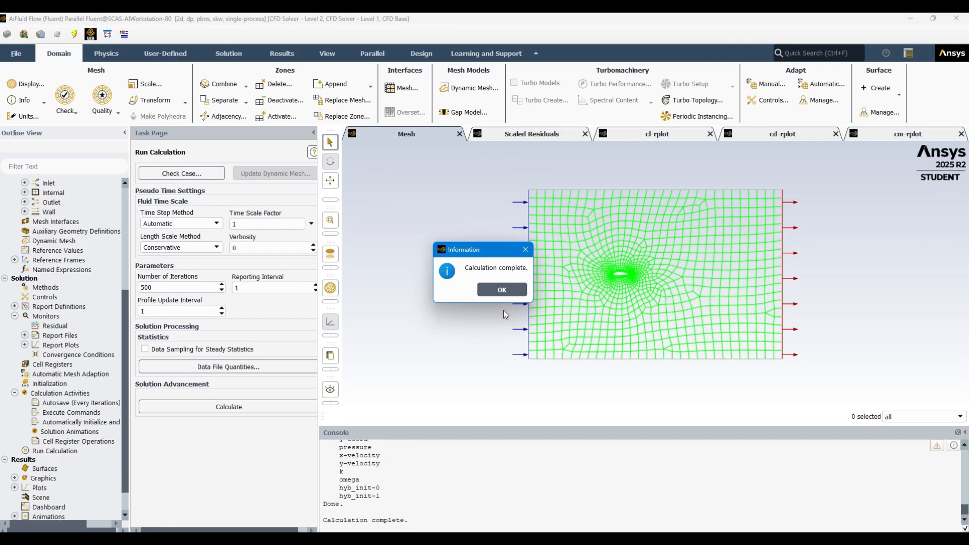
left_click(503, 290)
left_click(536, 134)
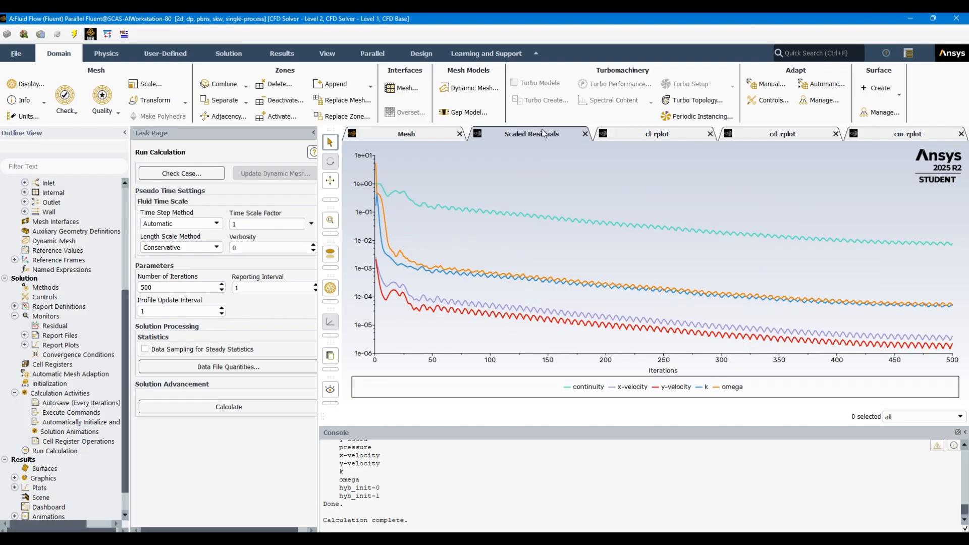
left_click(659, 134)
left_click(787, 136)
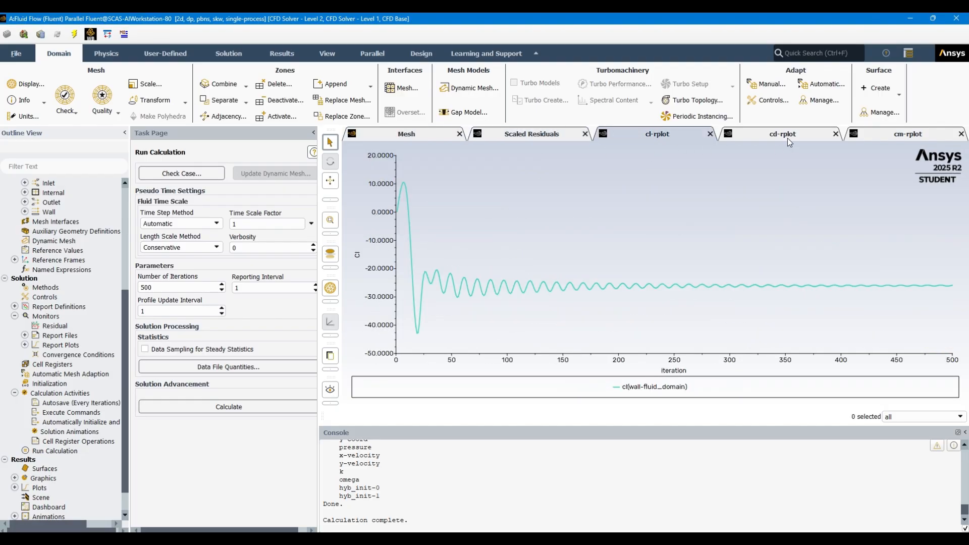
left_click(892, 133)
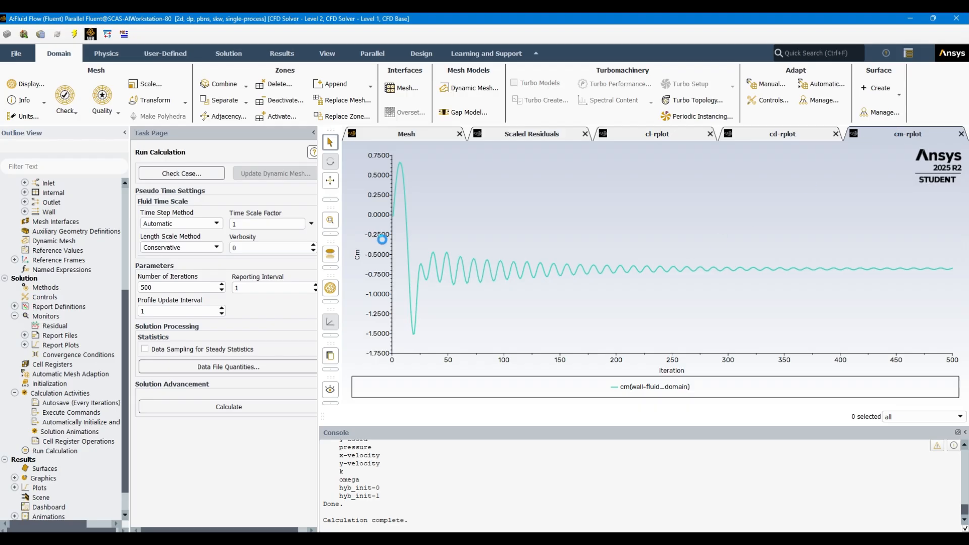
Close Fluent and save the Workbench project as airfoil1
left_click(966, 18)
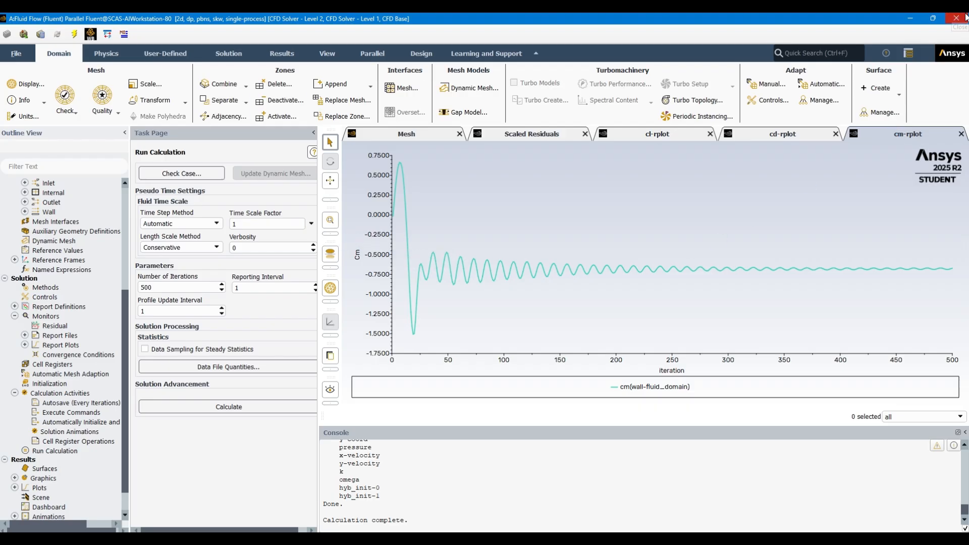
left_click(491, 290)
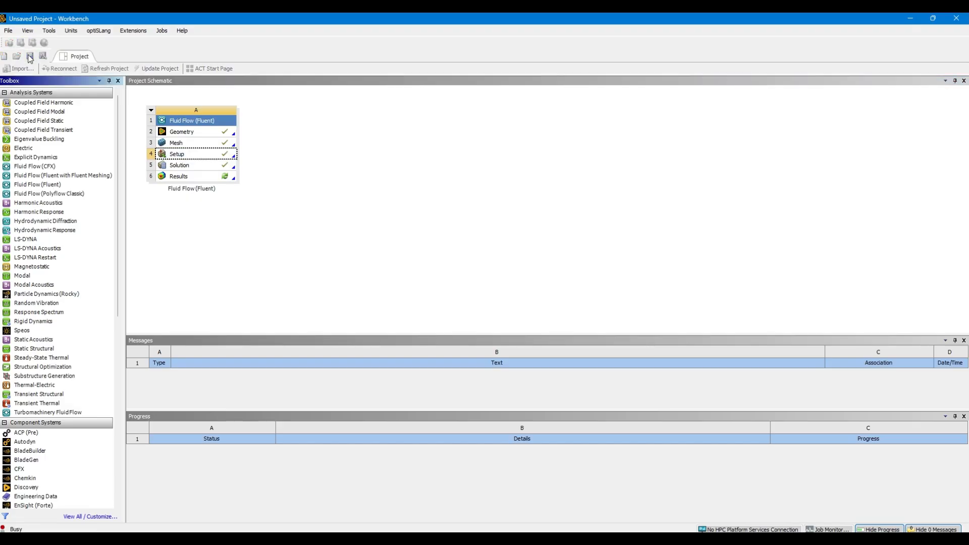
left_click(30, 56)
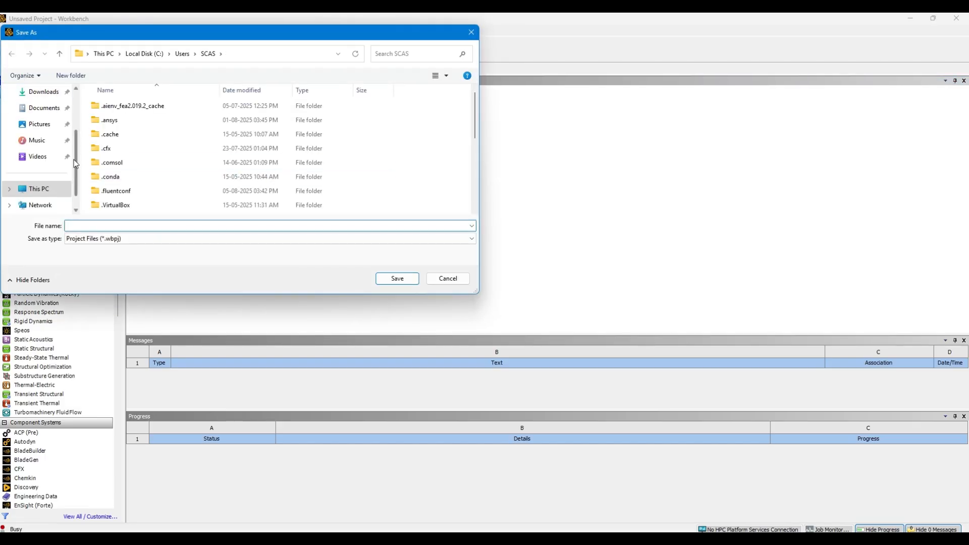
scroll(75, 163, "down", 3)
left_click(57, 108)
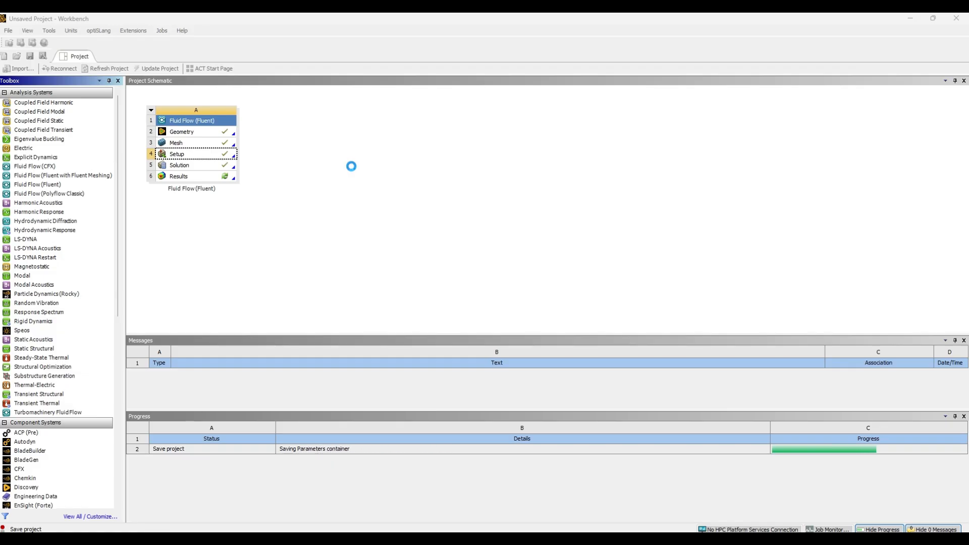
Open the Results cell in CFD-Post, allowing network access for postgui_ogl.exe and postengine.exe
left_click(200, 178)
right_click(201, 178)
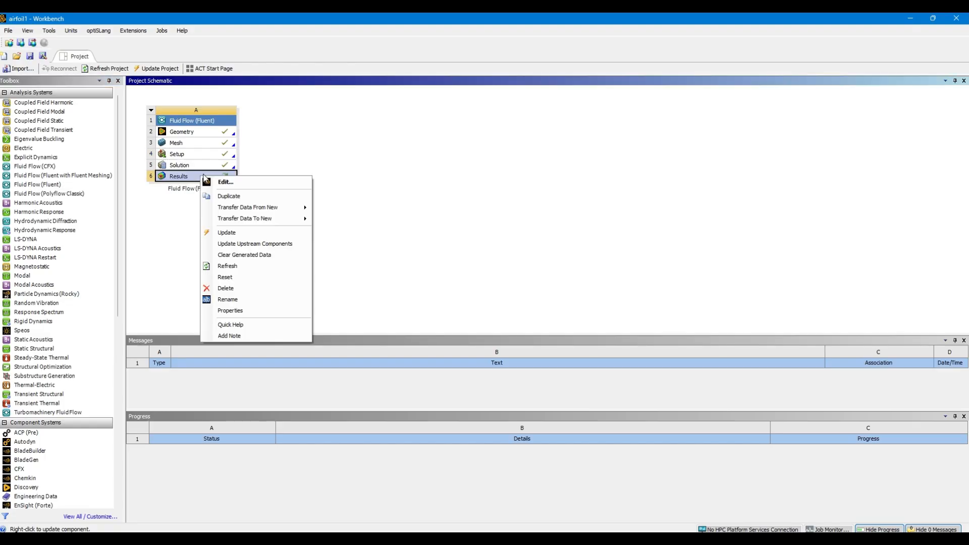
left_click(246, 180)
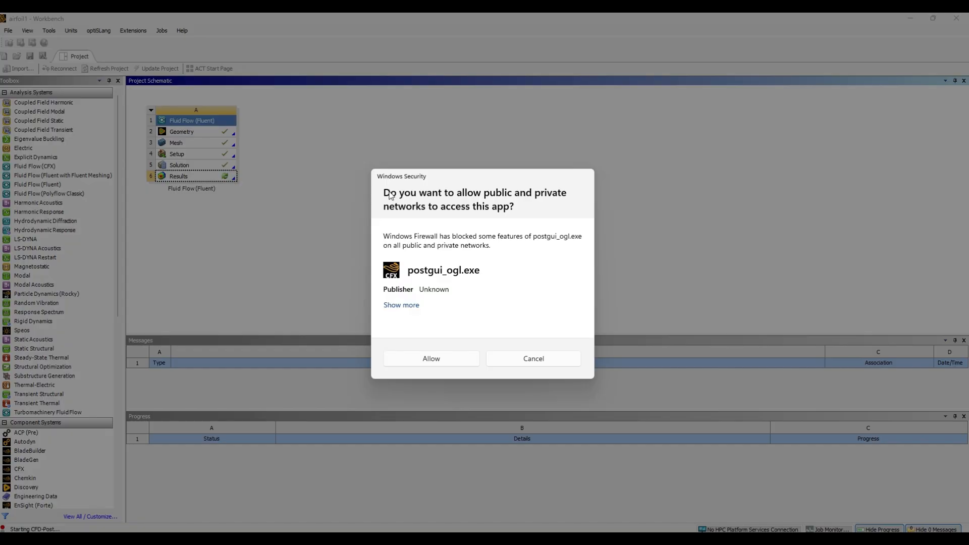
left_click(429, 360)
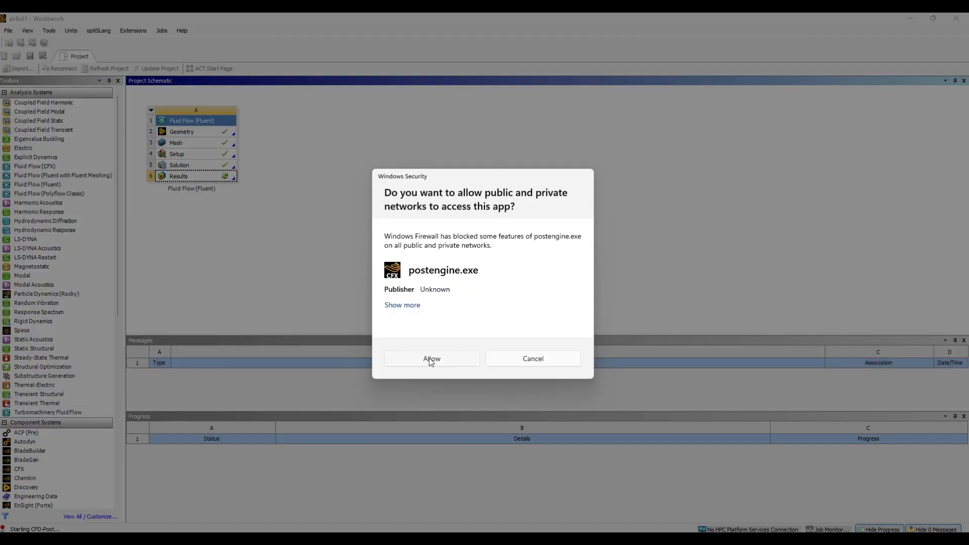
left_click(429, 359)
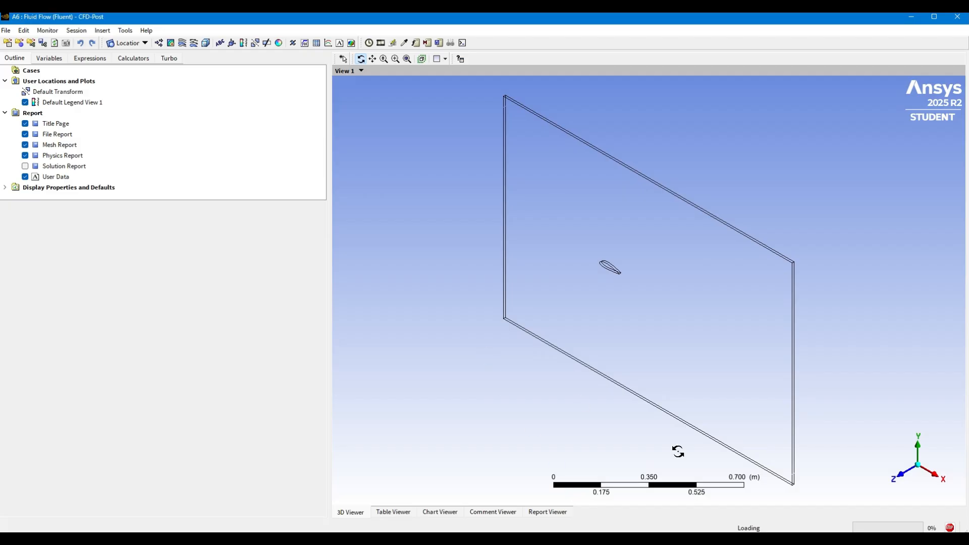
View the fluid domain face-on along the Z axis and preview the symmetry 1 surface, hiding it again
left_click(906, 476)
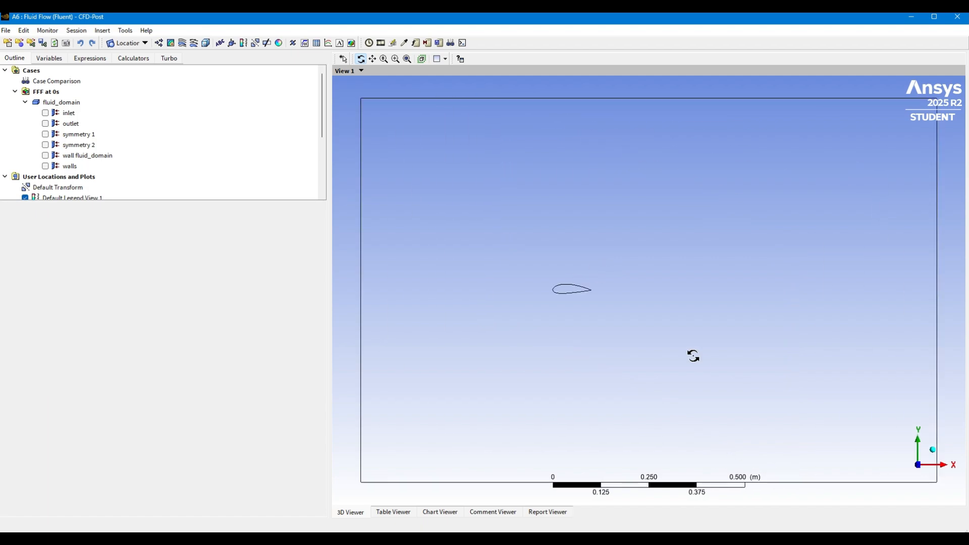
left_click(45, 134)
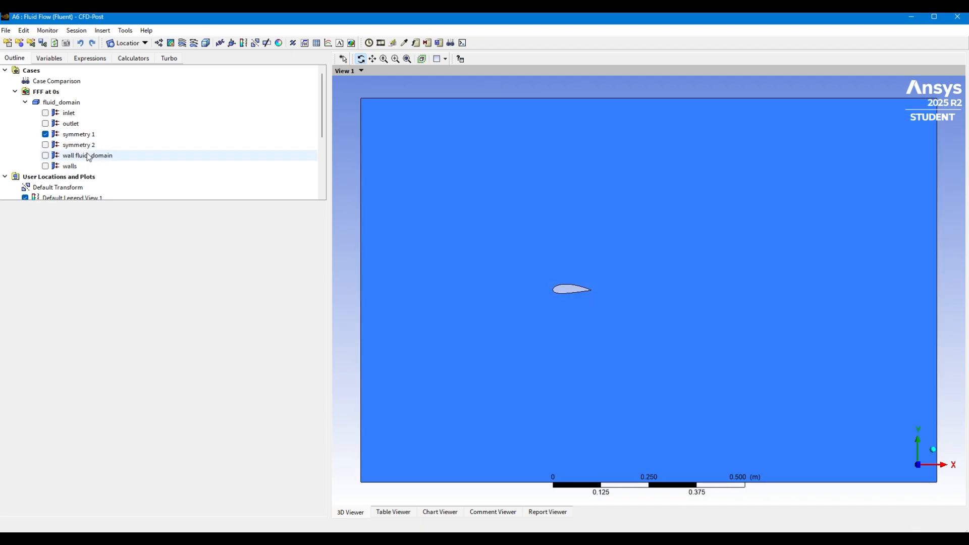
left_click(45, 134)
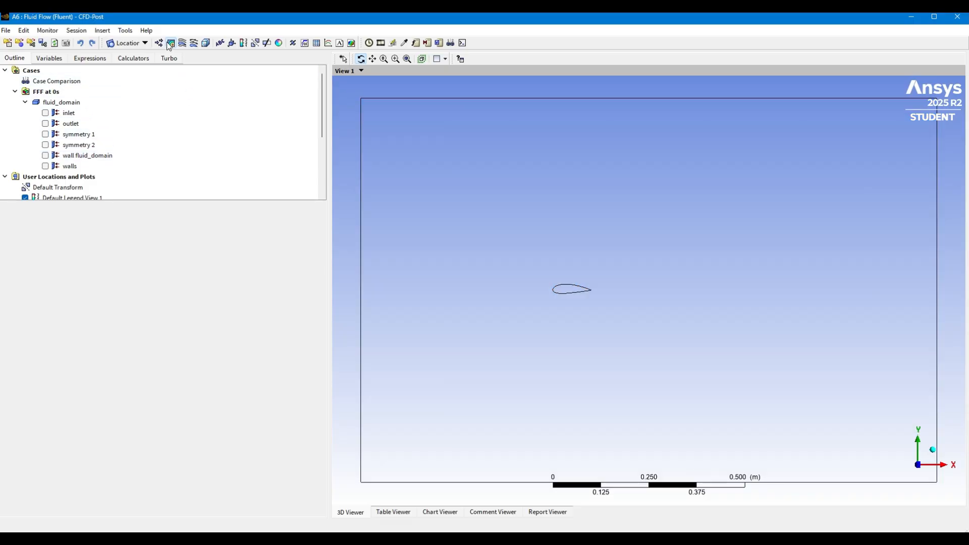
Create a Pressure contour on the symmetry 1 location across all domains
left_click(171, 43)
left_click(194, 87)
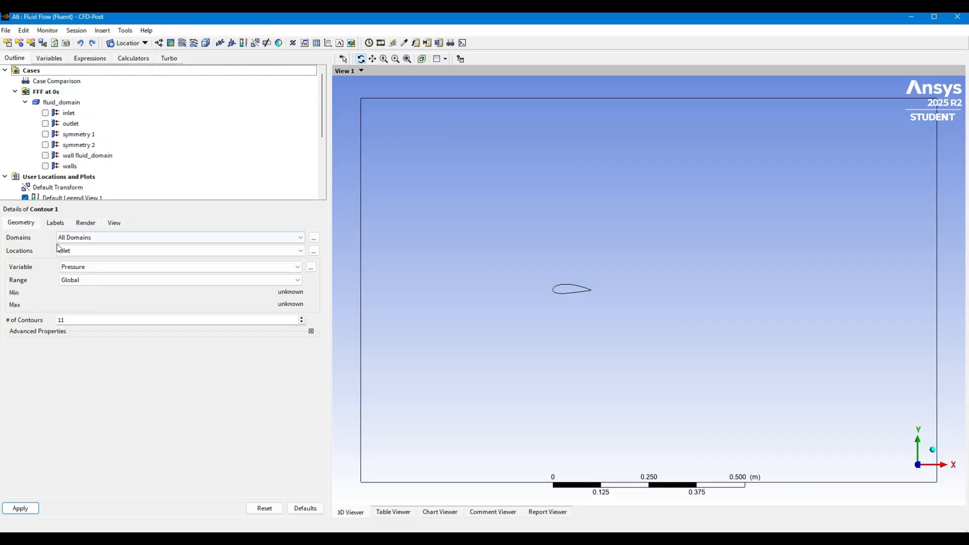
left_click(106, 249)
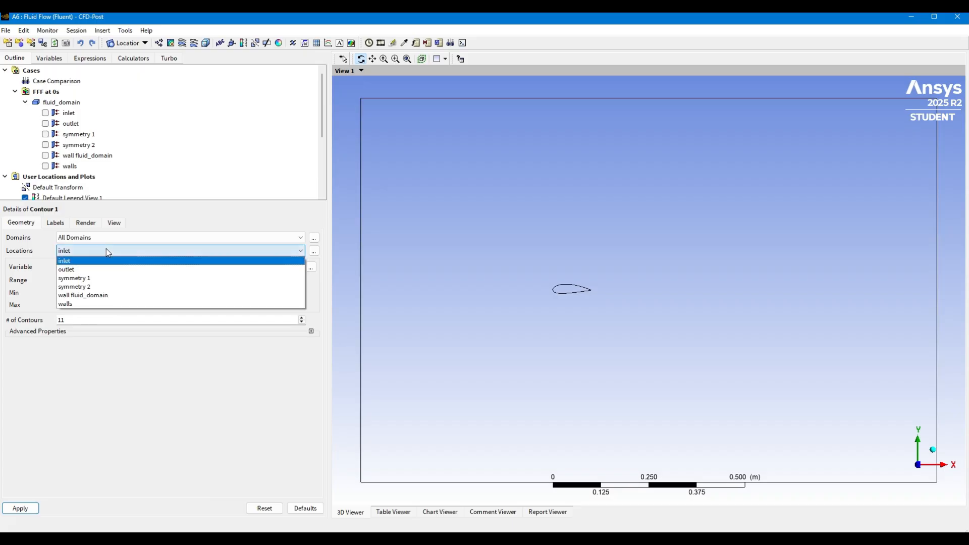
left_click(98, 278)
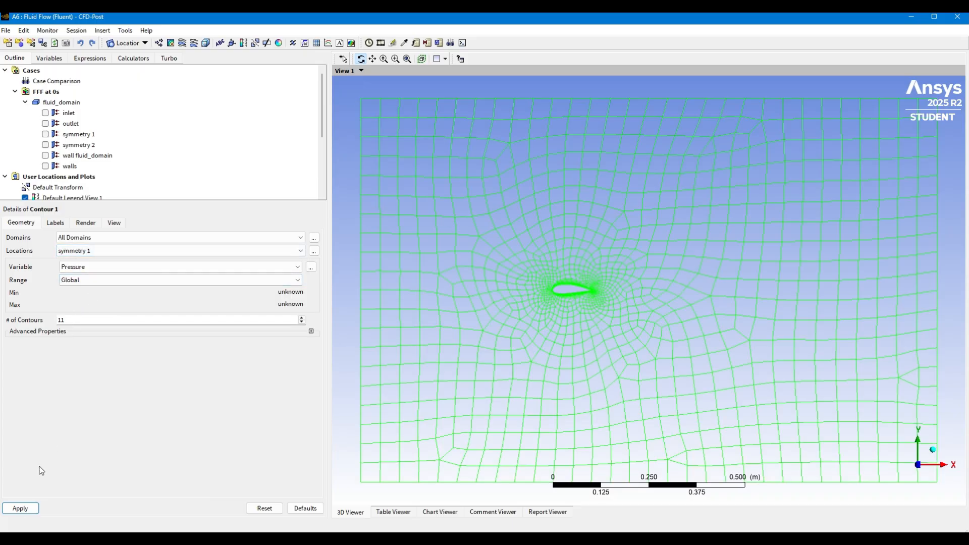
left_click(24, 509)
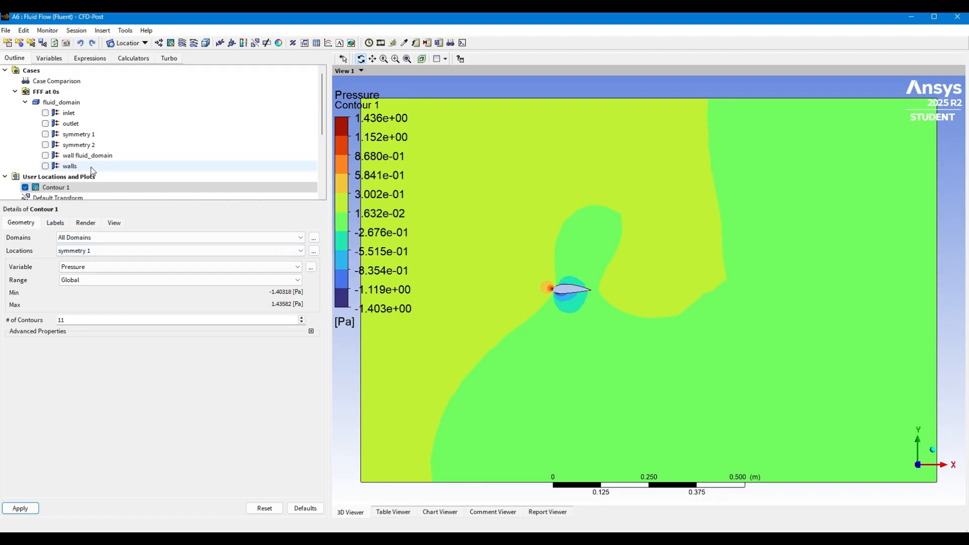
Change the contour variable to Velocity, apply it and inspect the flow field around the airfoil
left_click(86, 268)
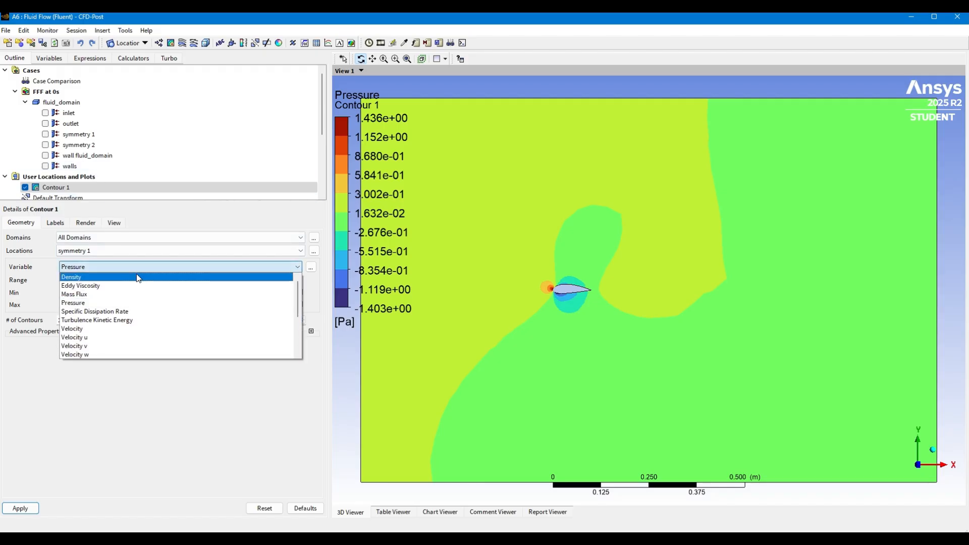
left_click(107, 329)
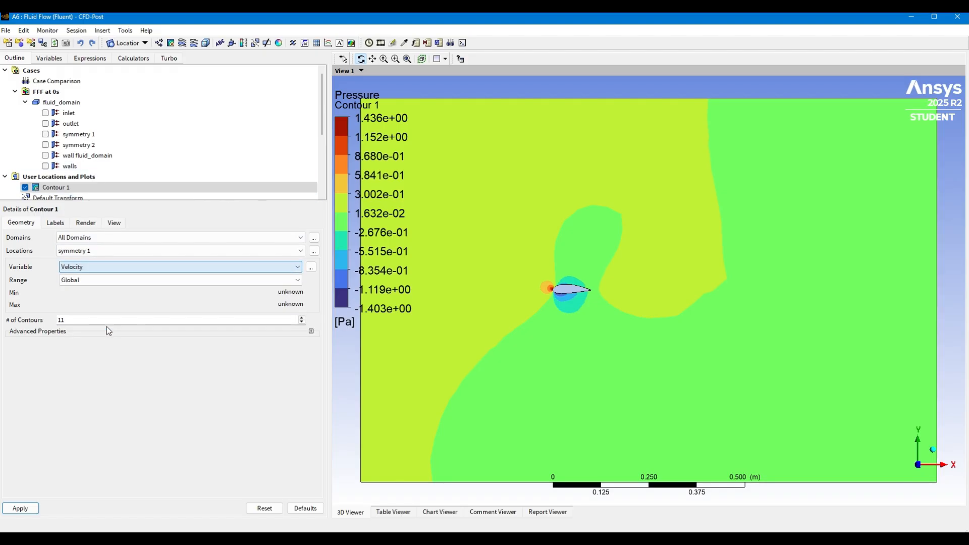
left_click(20, 508)
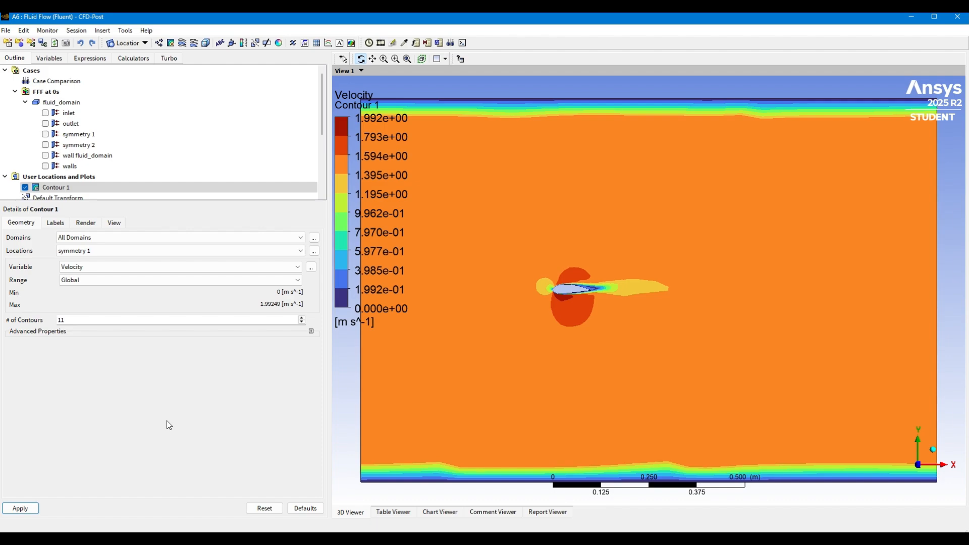
scroll(589, 305, "up", 2)
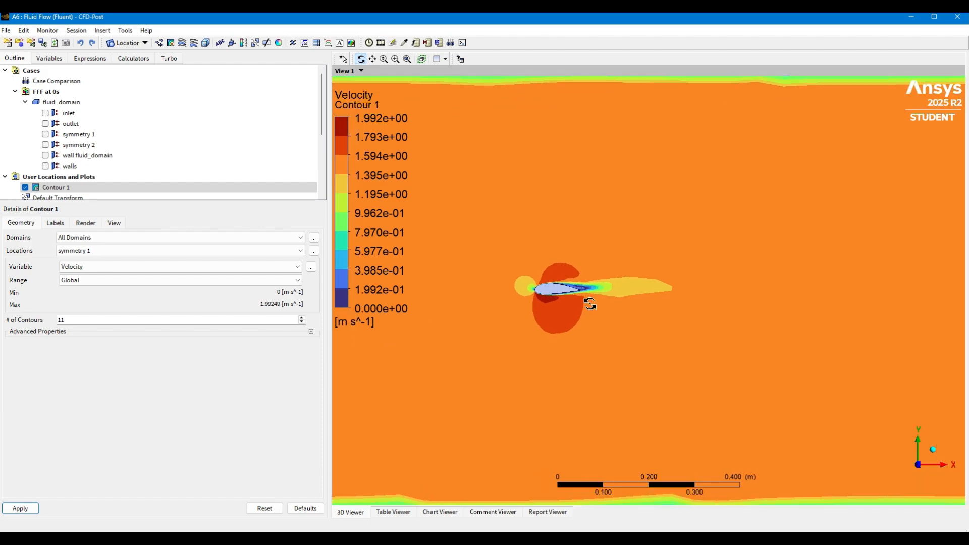
scroll(591, 304, "up", 3)
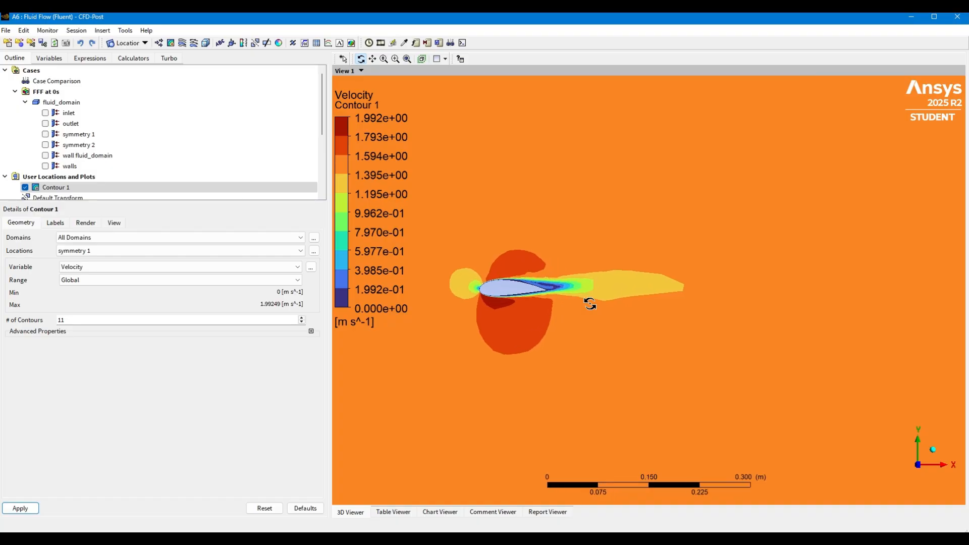
scroll(590, 304, "down", 5)
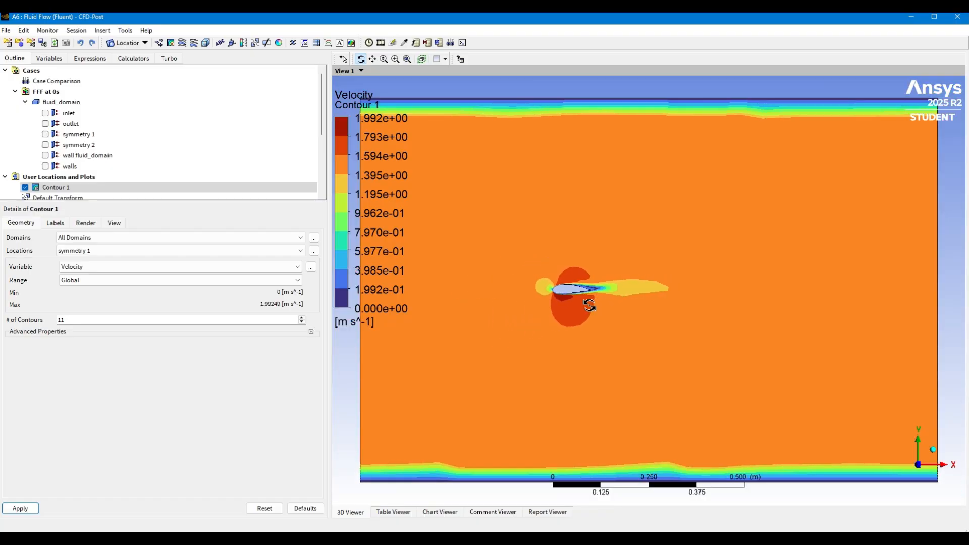
scroll(589, 306, "up", 3)
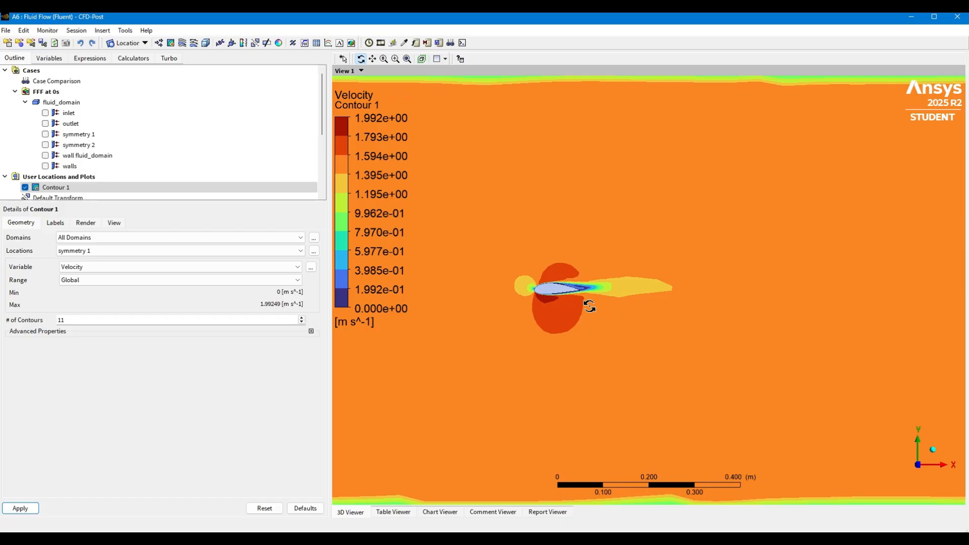
scroll(589, 306, "down", 2)
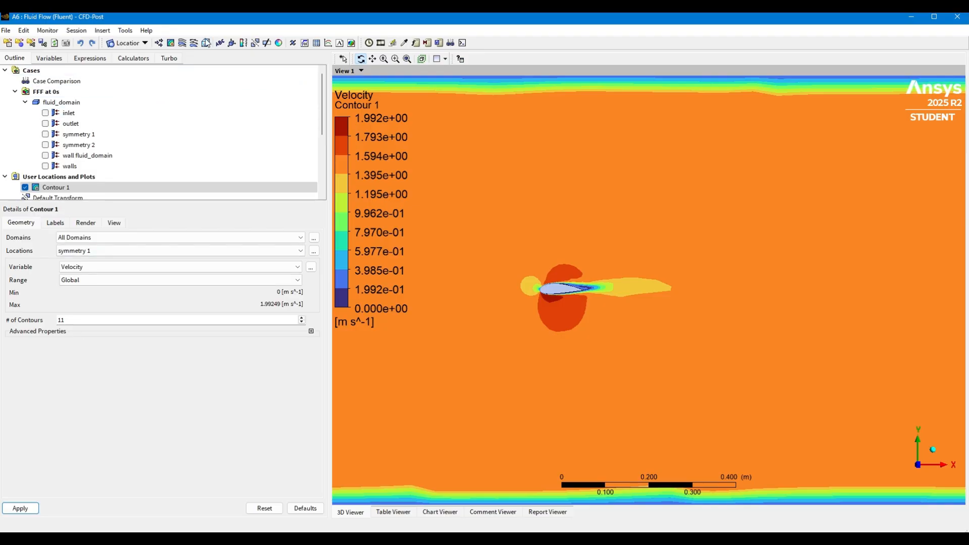
Insert a new streamline object and hide the velocity contour
left_click(182, 43)
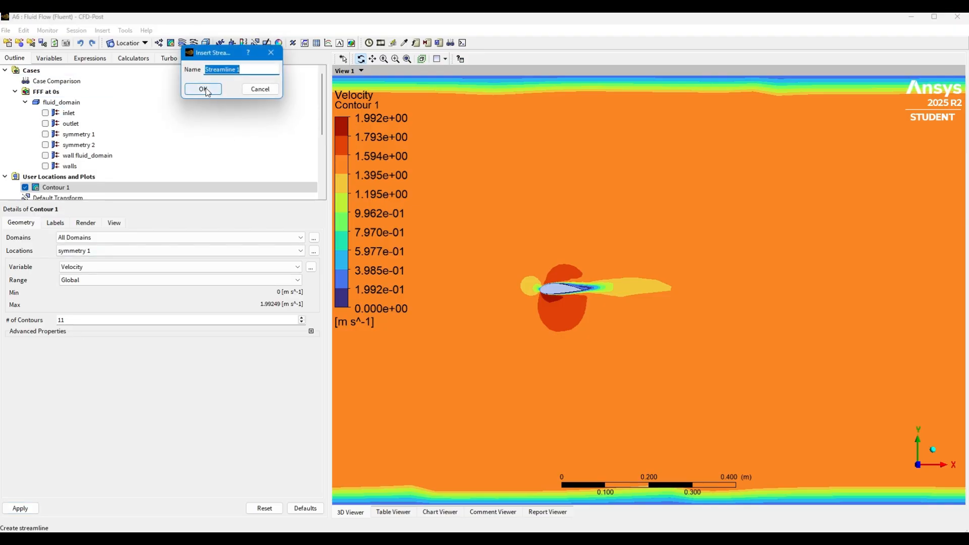
left_click(203, 86)
left_click(25, 187)
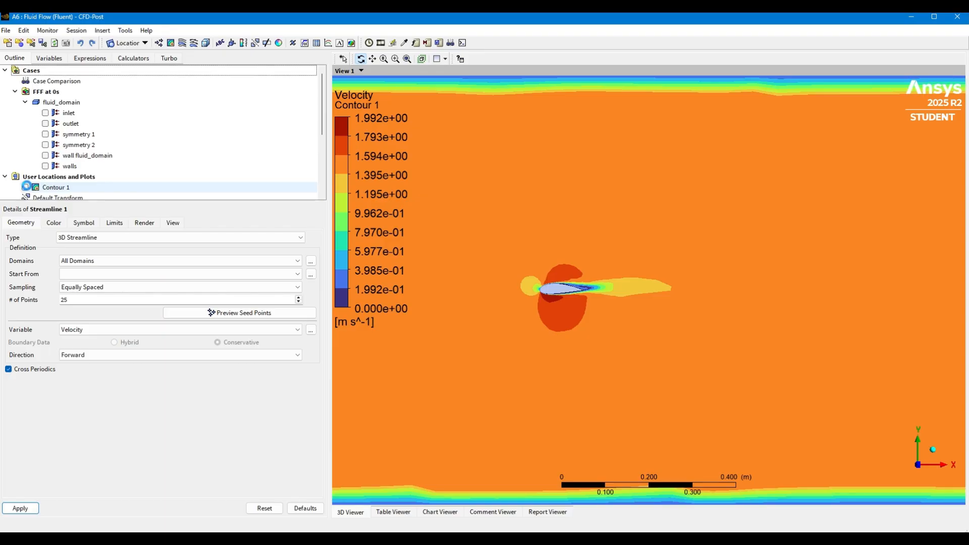
Define the 3D streamline across all domains, starting from the inlet, using the Velocity variable and Forward and Backward direction, and apply it
left_click(101, 261)
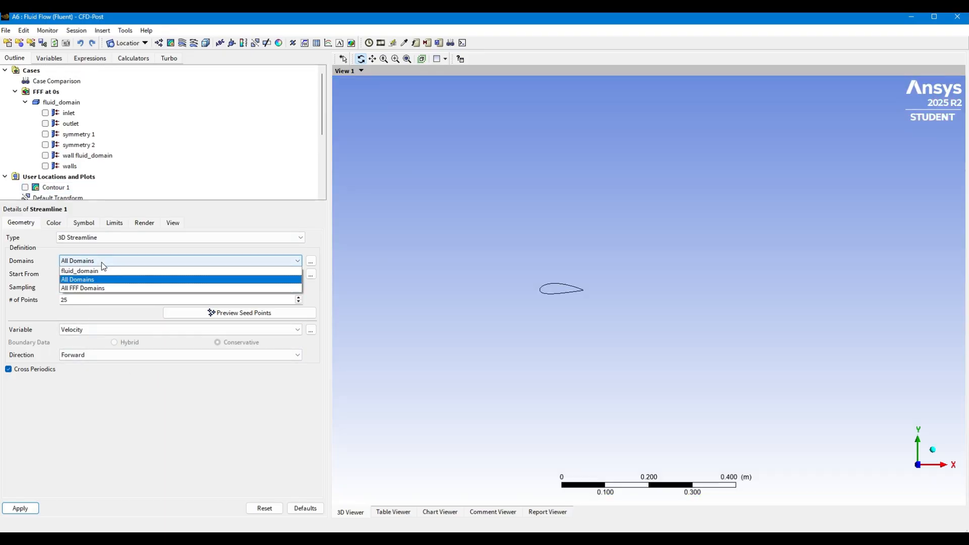
left_click(102, 281)
left_click(101, 275)
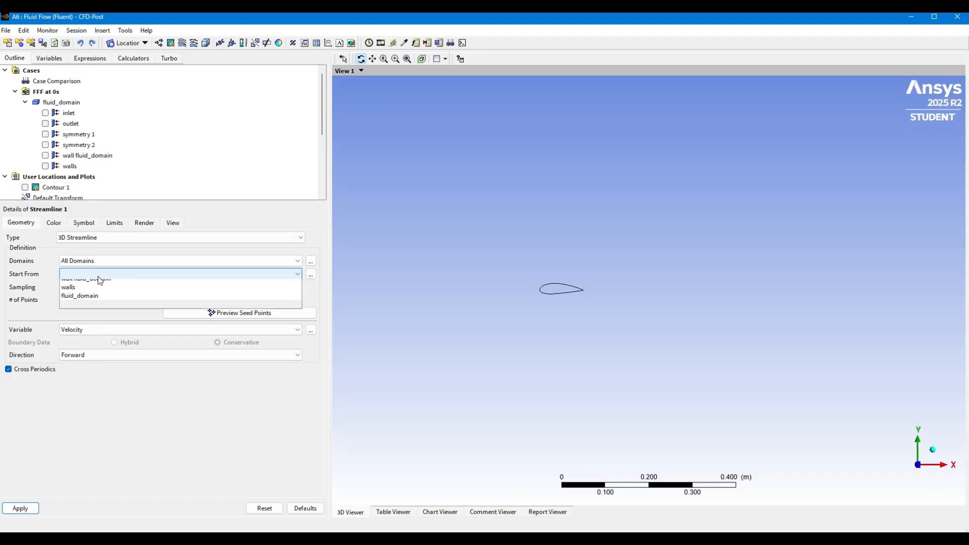
left_click(96, 285)
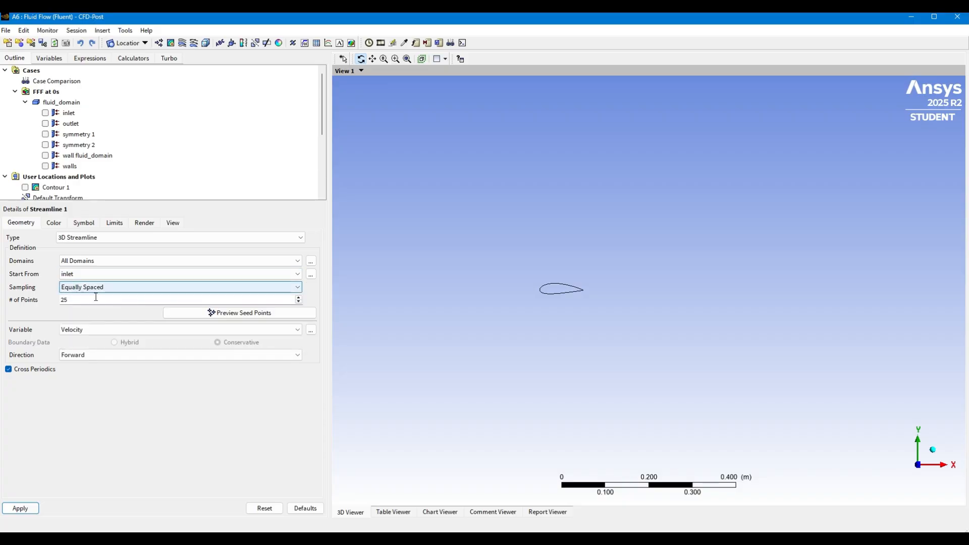
left_click(90, 331)
left_click(89, 337)
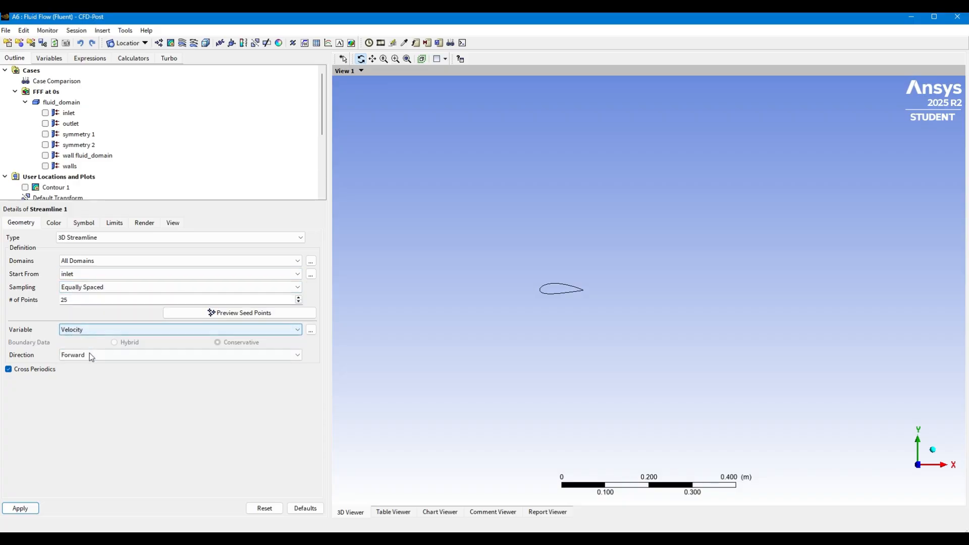
left_click(90, 356)
left_click(96, 386)
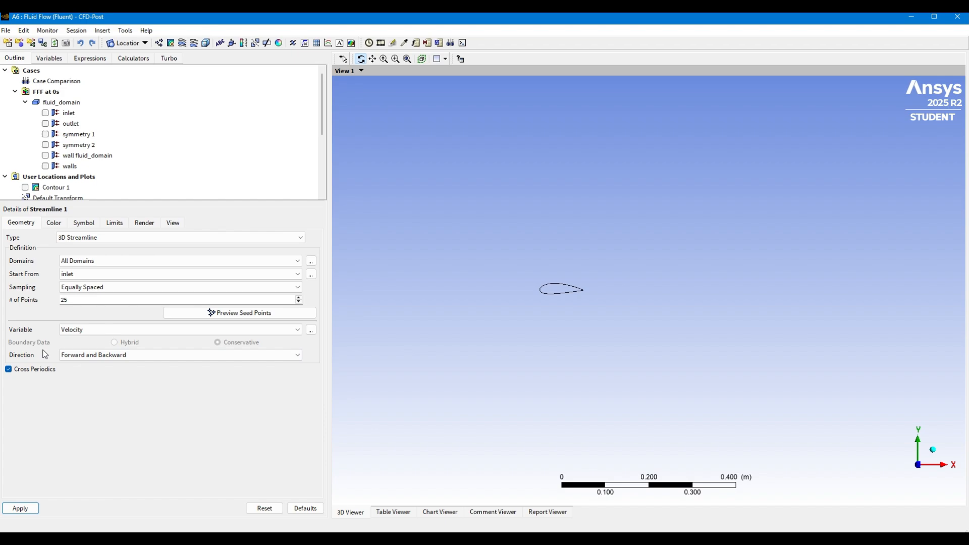
left_click(20, 508)
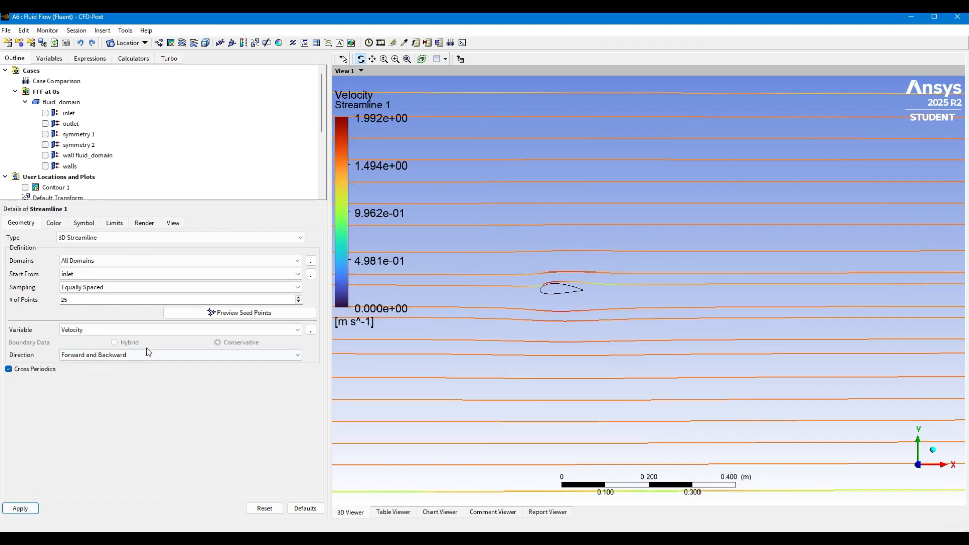
Set the streamline's number of points to 250, apply it and inspect the flow lines around the airfoil
left_click(75, 300)
type("0")
left_click(18, 511)
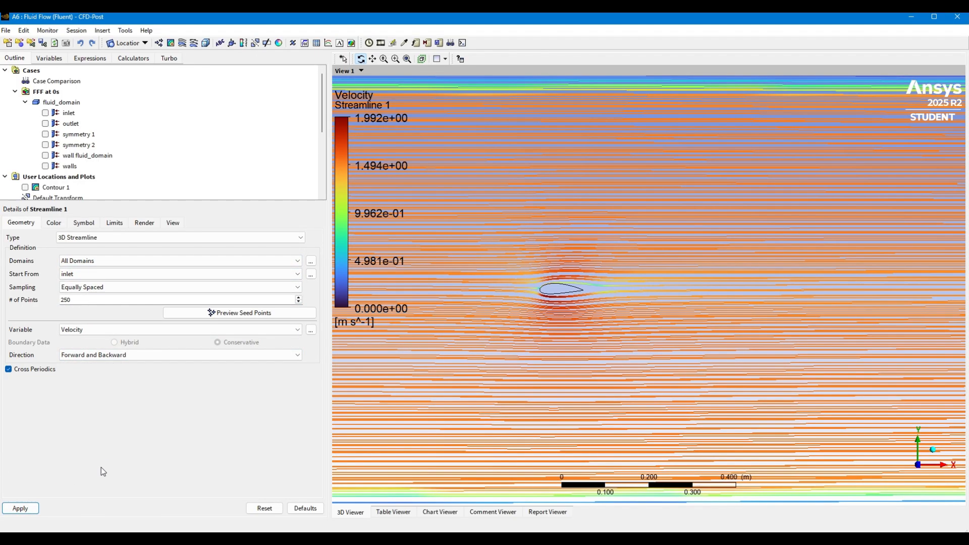
scroll(565, 299, "up", 3)
scroll(562, 289, "up", 2)
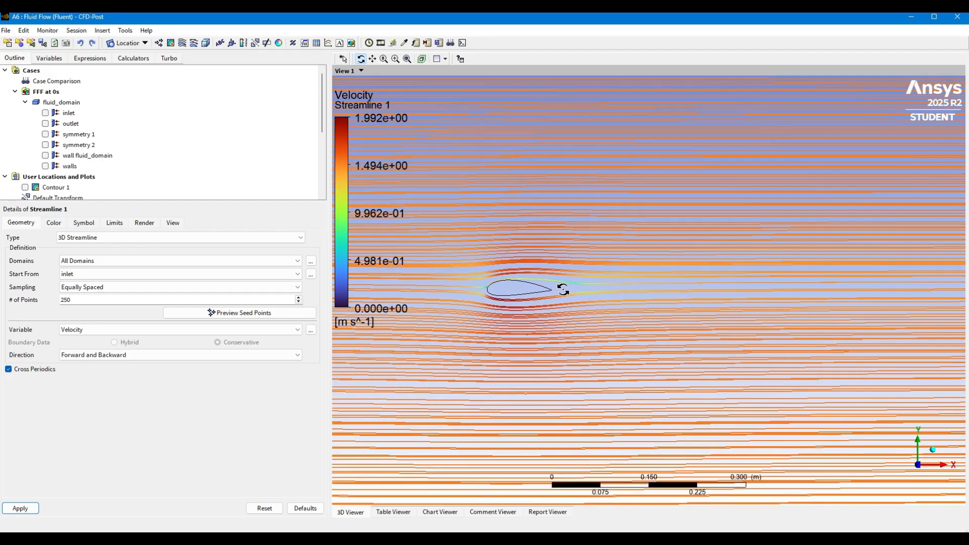
scroll(563, 289, "down", 4)
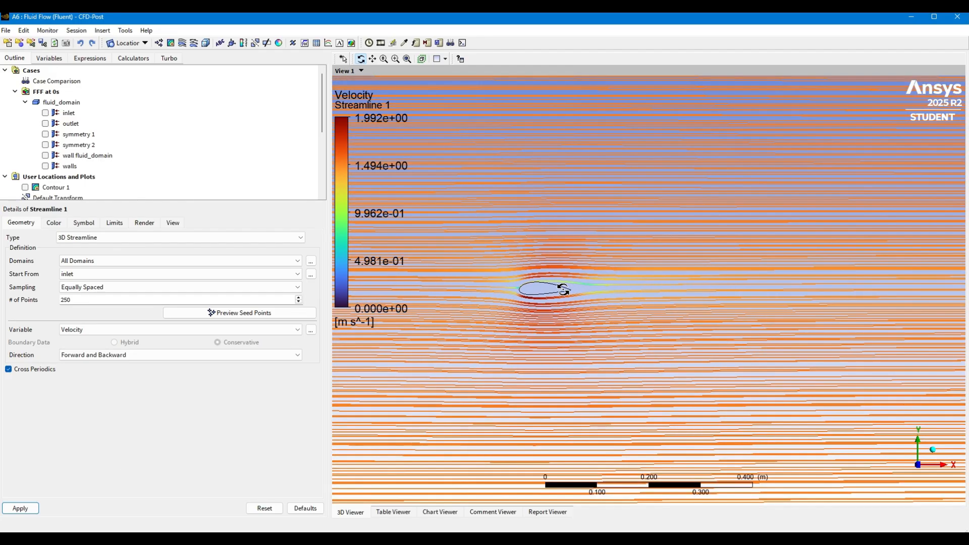
scroll(563, 290, "up", 1)
Switch to Workbench and open the Fluid Flow (Fluent) system's geometry in DesignModeler
key("alt+Tab")
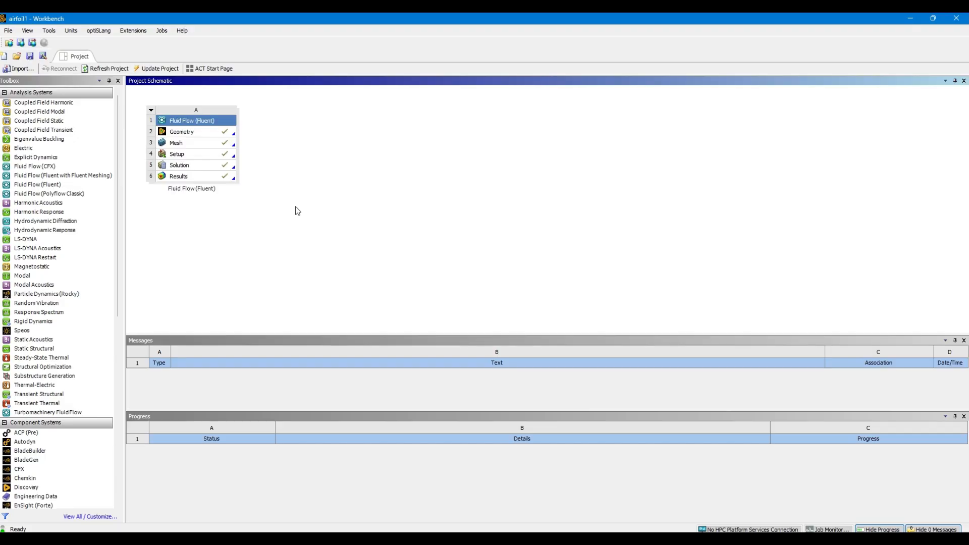
right_click(190, 133)
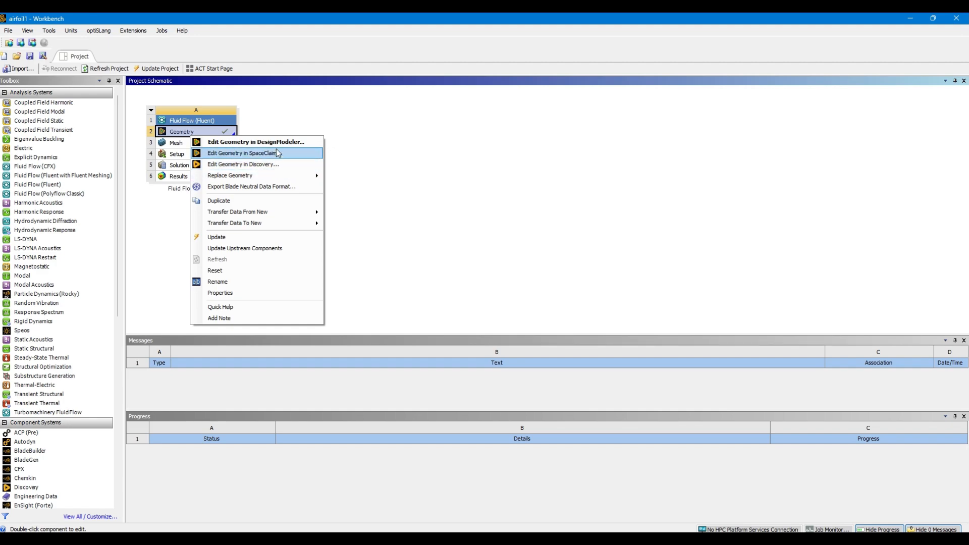
left_click(277, 143)
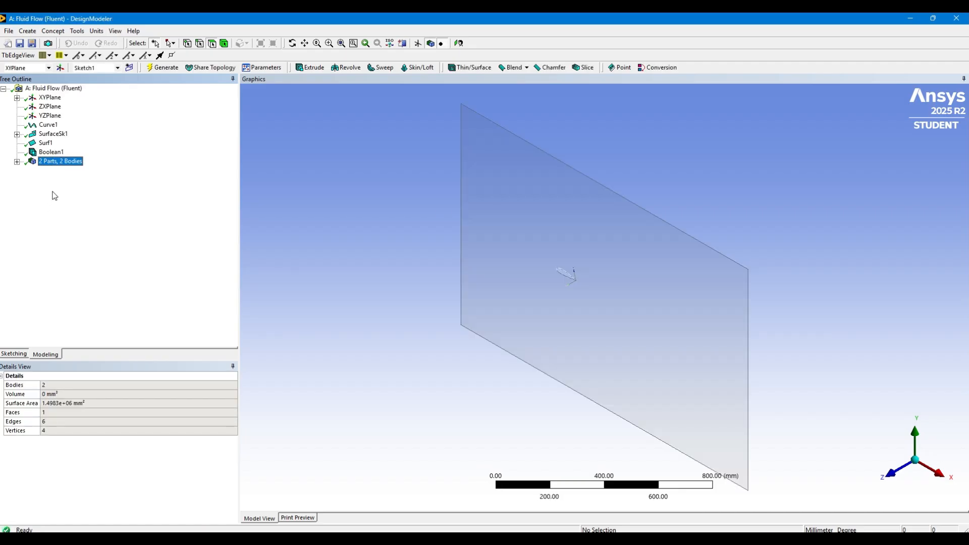
Delete the Boolean1 subtract feature from the geometry
left_click(60, 153)
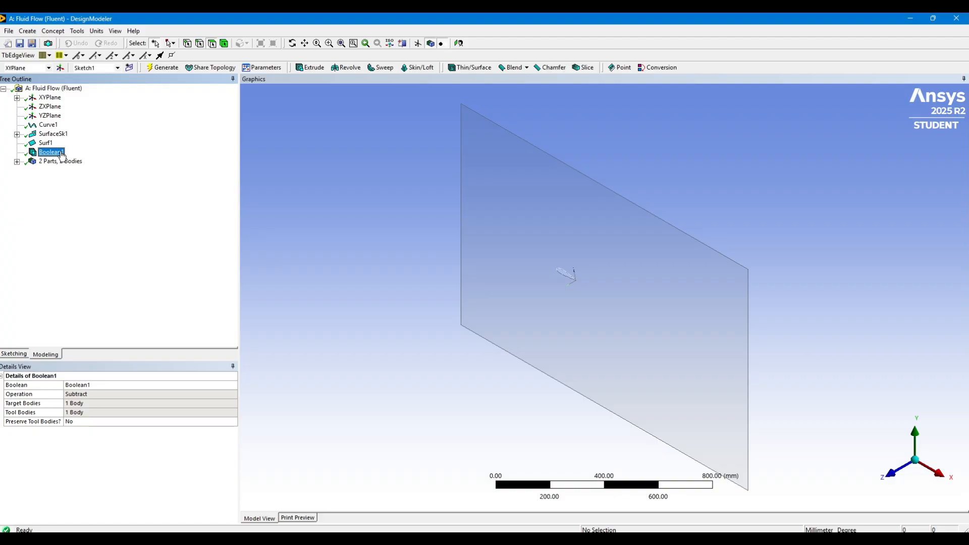
right_click(62, 154)
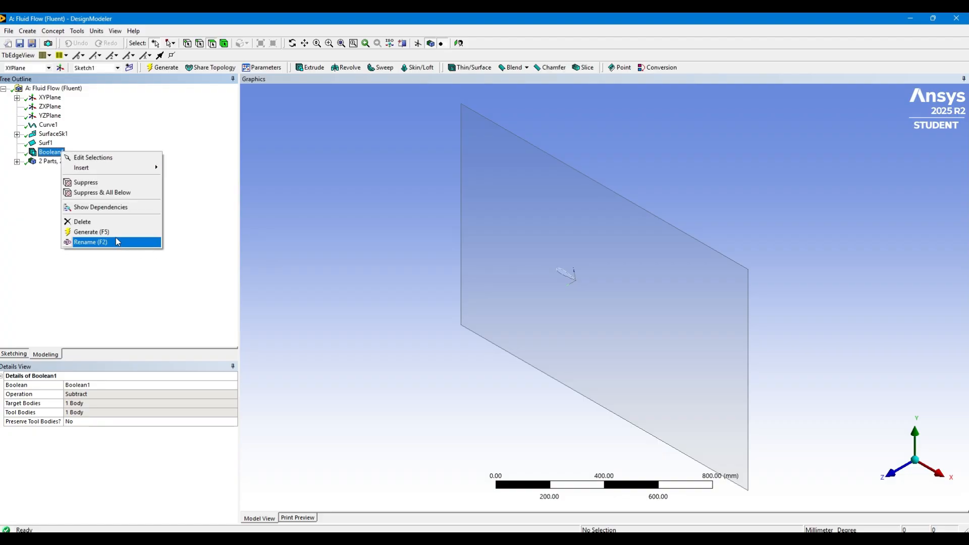
left_click(82, 222)
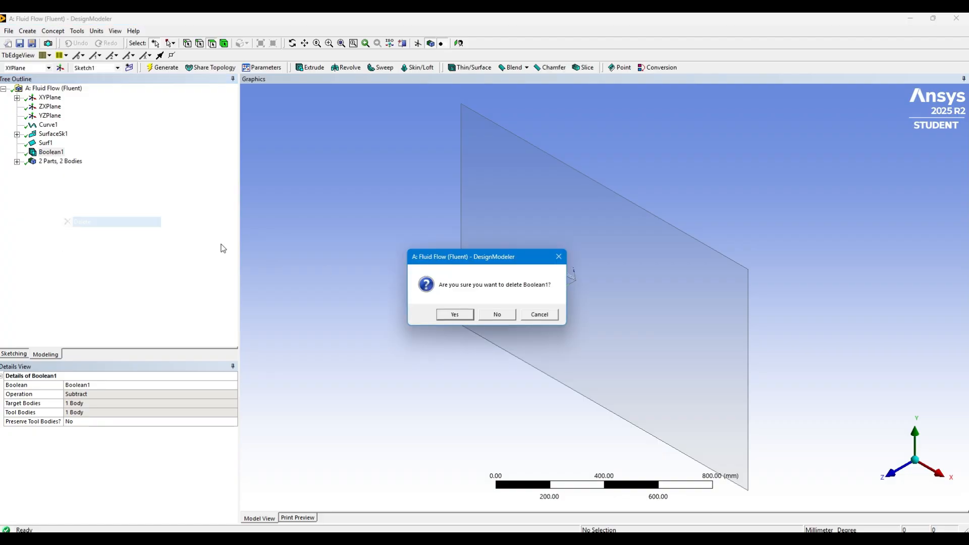
left_click(454, 317)
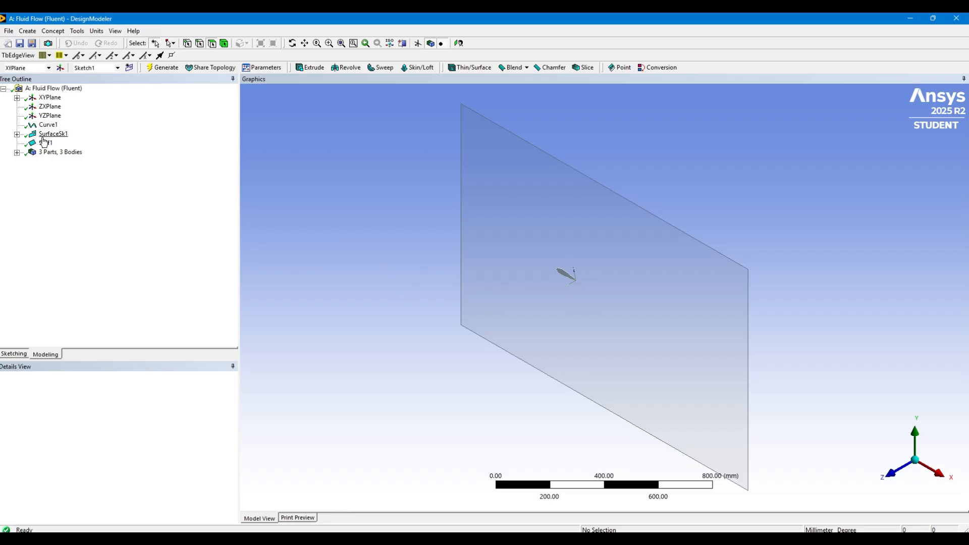
Create a Rotate body transformation and assign the airfoil surface as the body it rotates
left_click(78, 152)
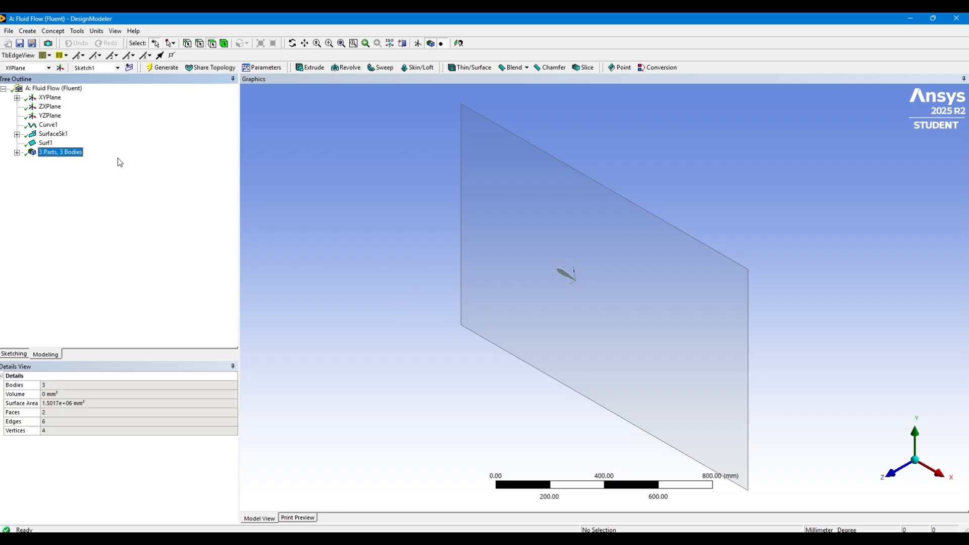
left_click(896, 477)
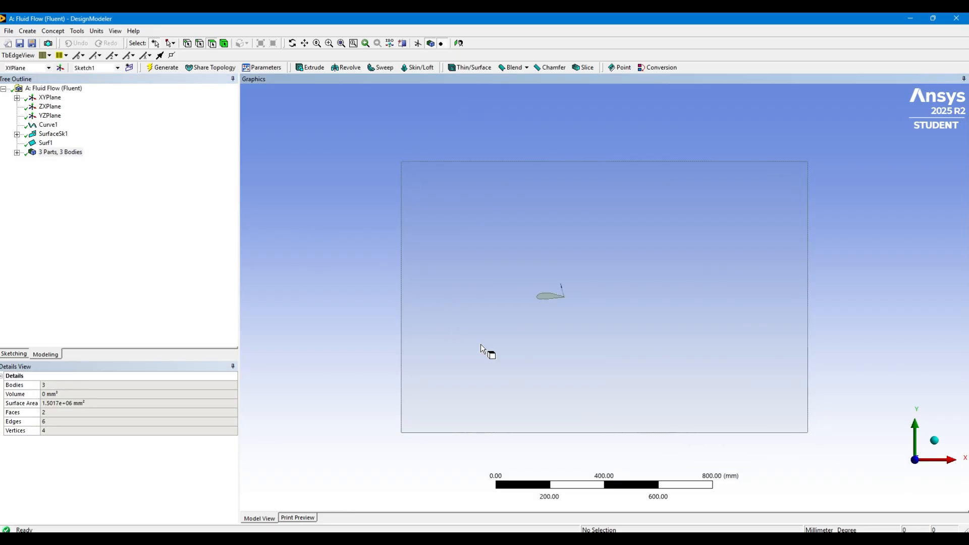
scroll(484, 344, "up", 5)
scroll(483, 343, "up", 5)
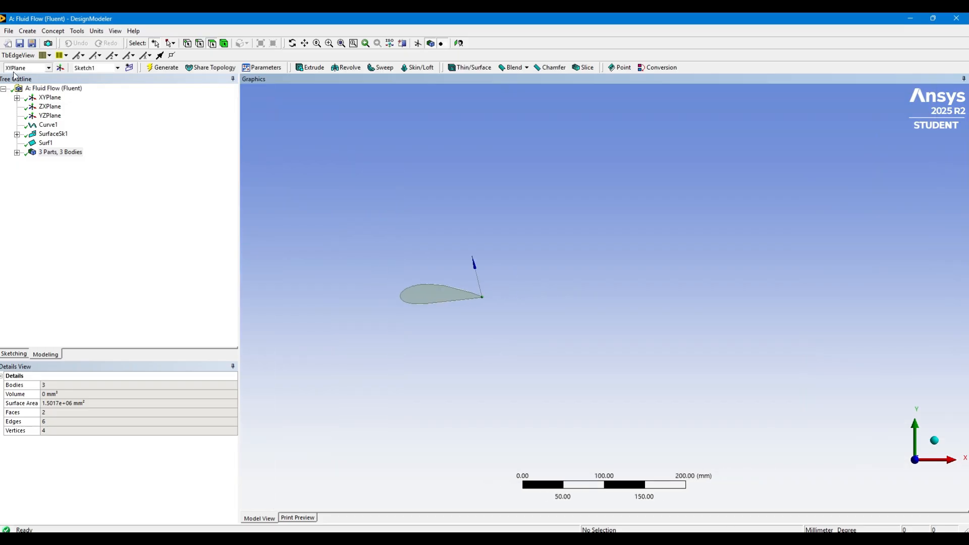
left_click(29, 31)
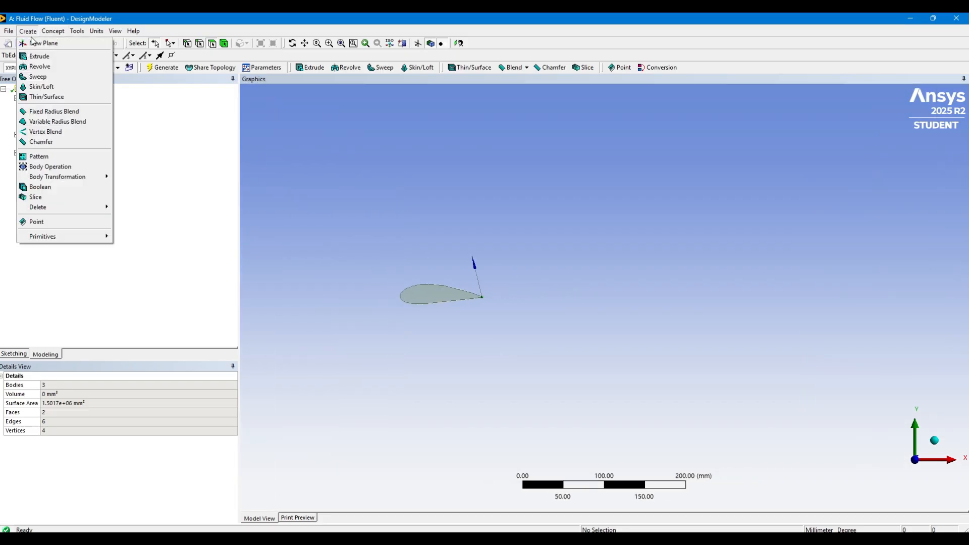
mouse_move(87, 177)
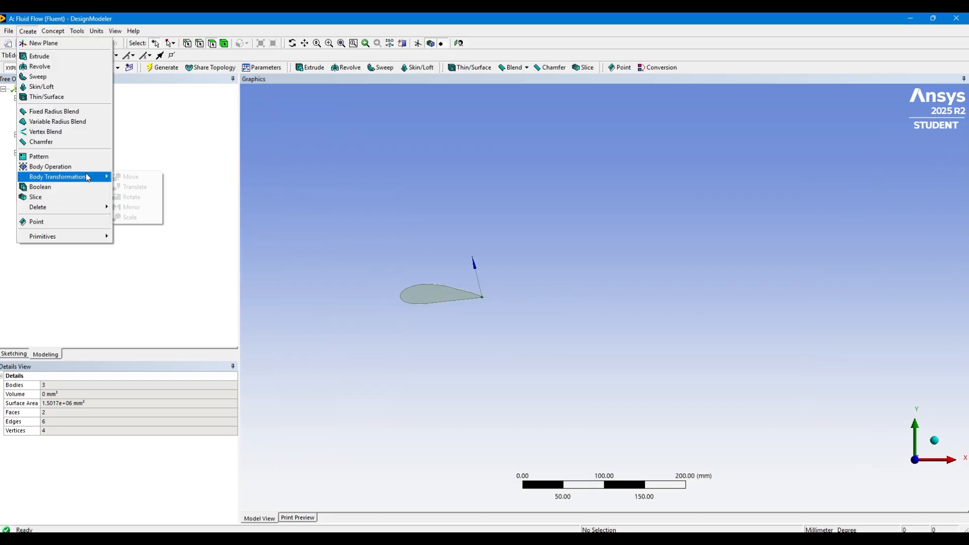
left_click(157, 203)
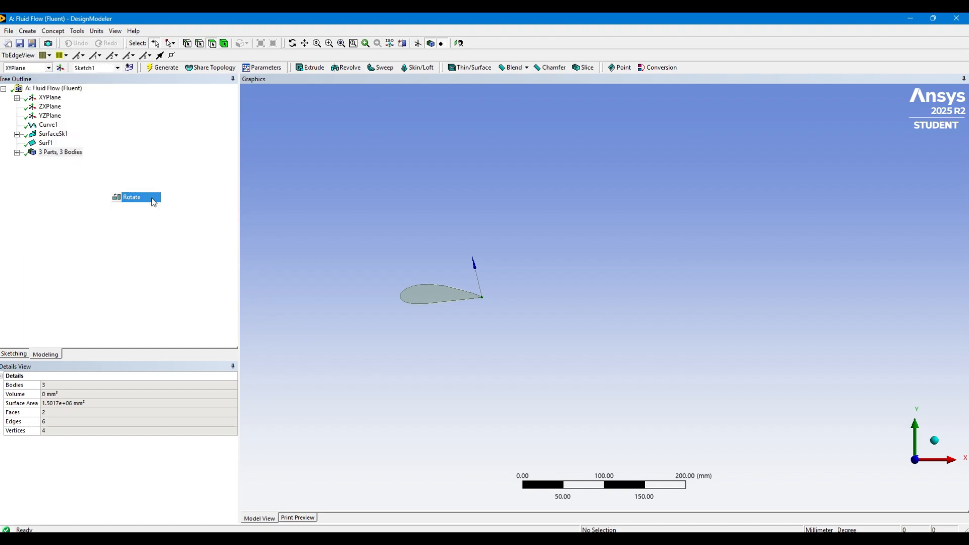
left_click(429, 292)
left_click(283, 485)
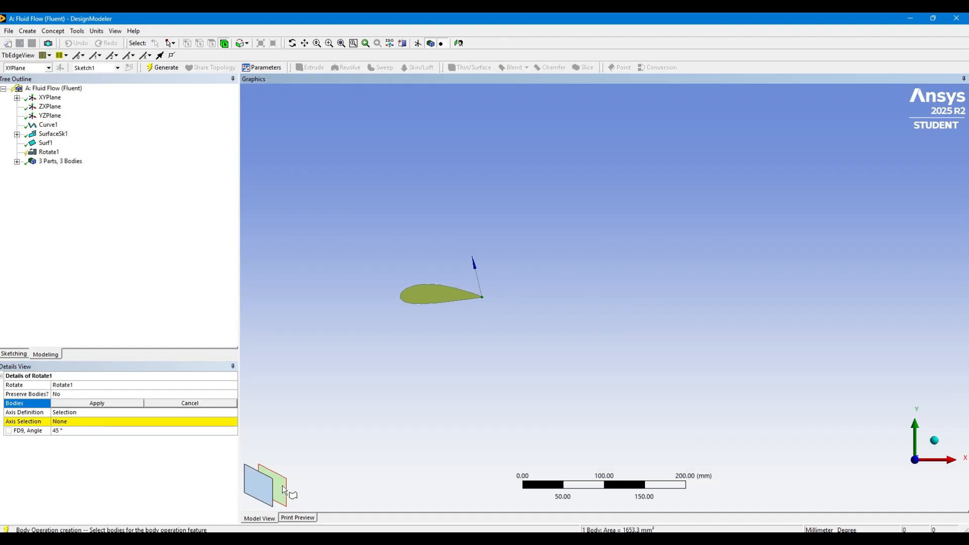
left_click(84, 403)
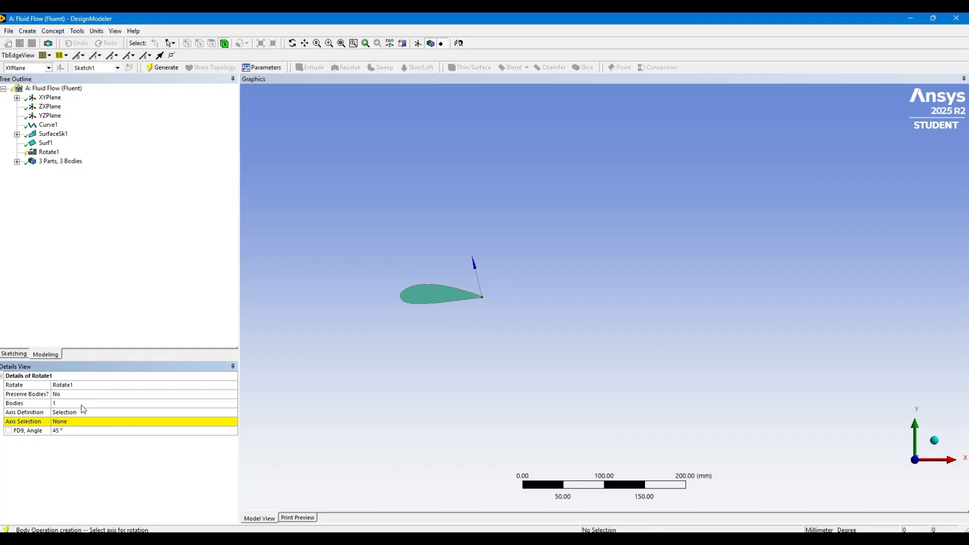
Compare the base planes as rotation axis and set the axis to the XYPlane's normal
left_click(103, 423)
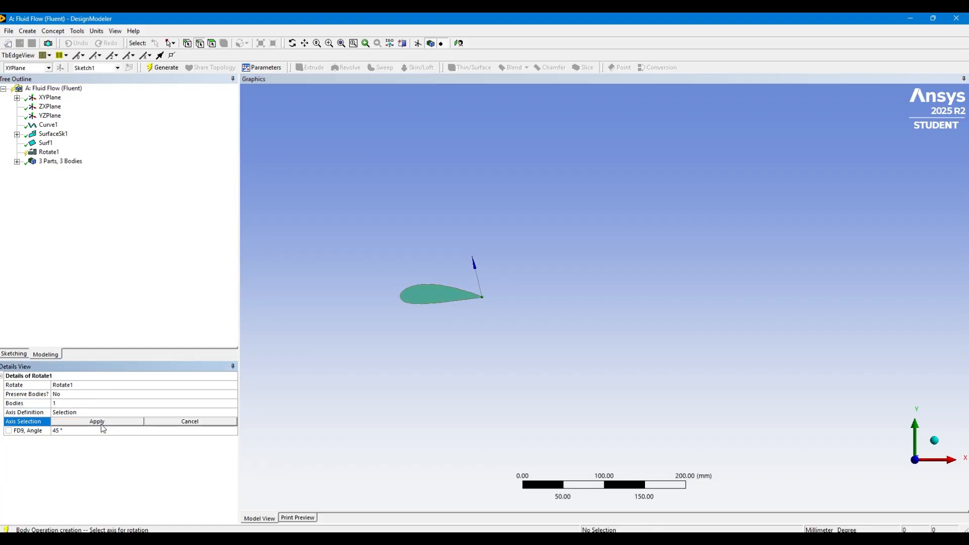
left_click(52, 98)
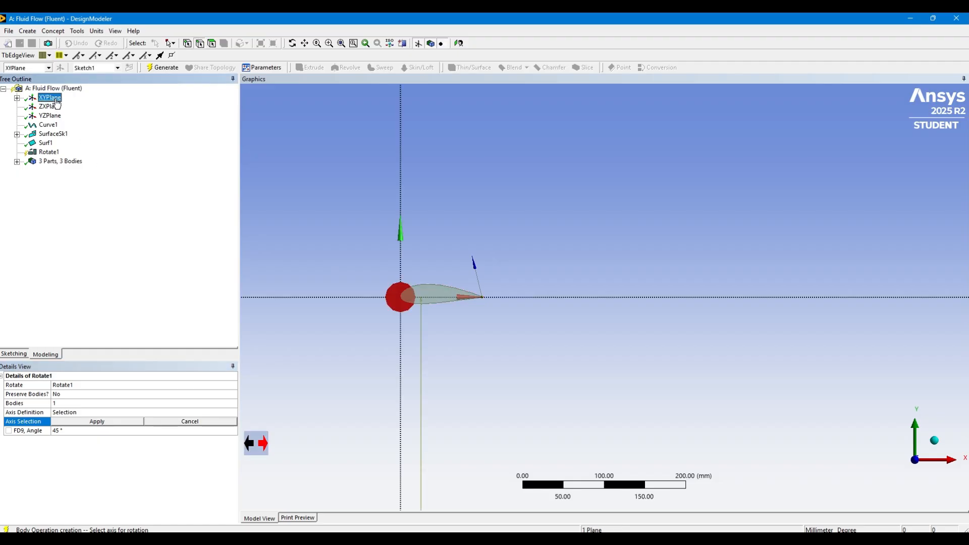
left_click(56, 108)
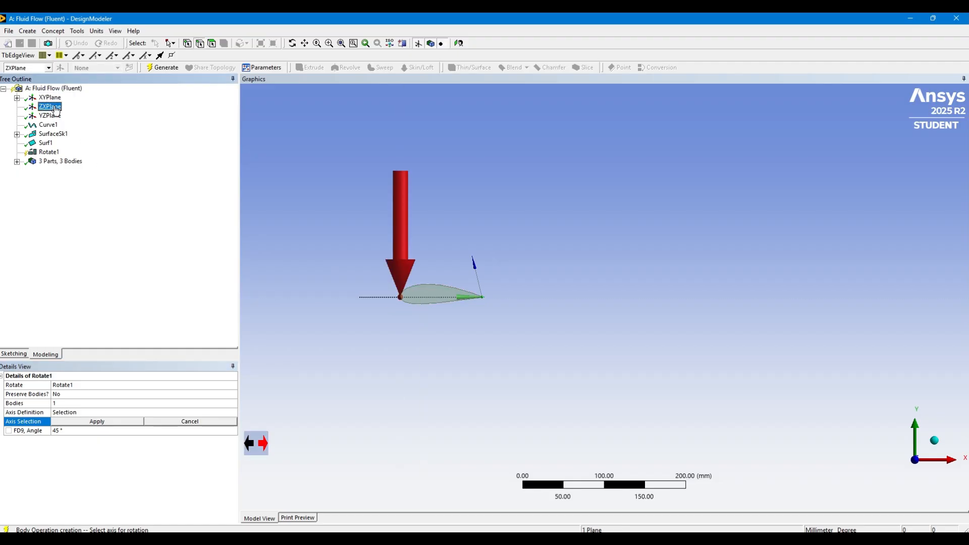
left_click(53, 117)
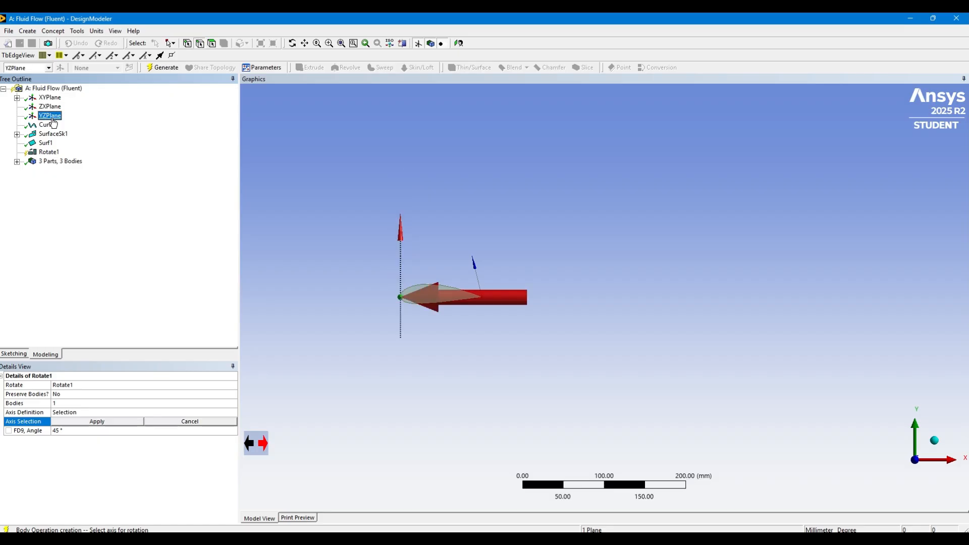
left_click(54, 107)
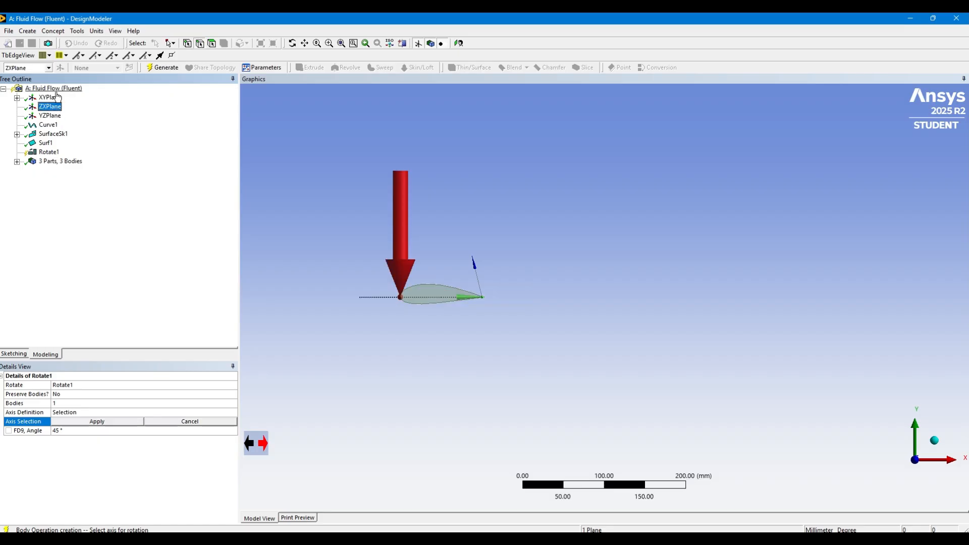
left_click(57, 97)
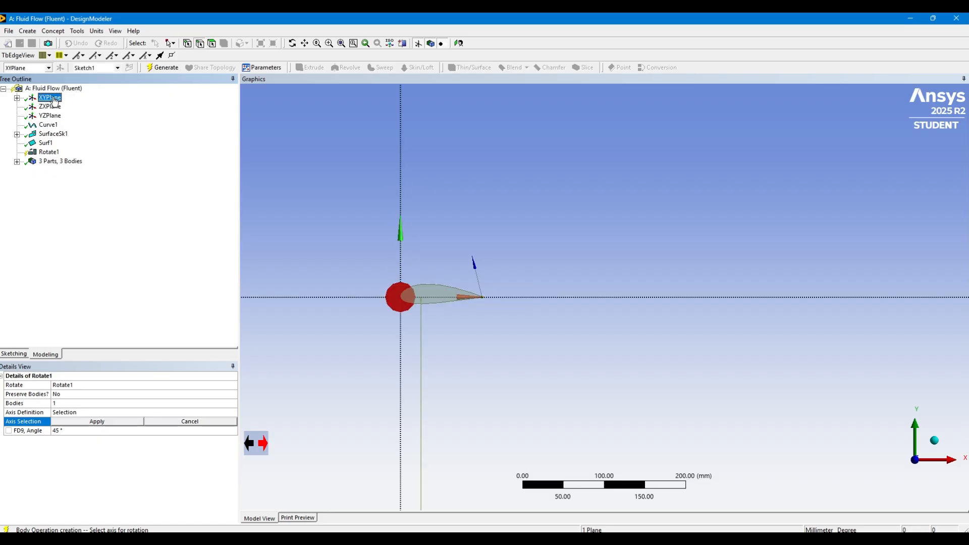
left_click(80, 423)
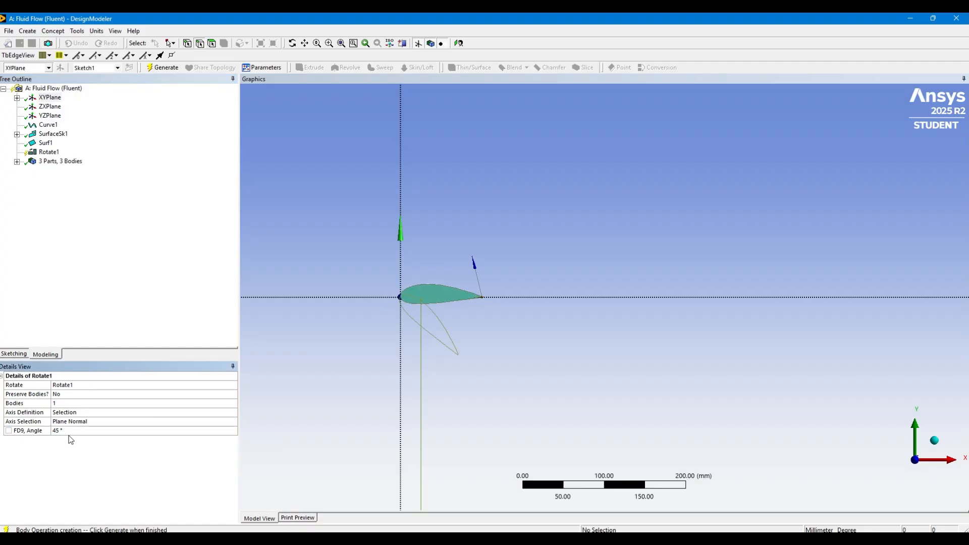
Set the airfoil's rotation angle to 2° and generate the Rotate feature
left_click(70, 431)
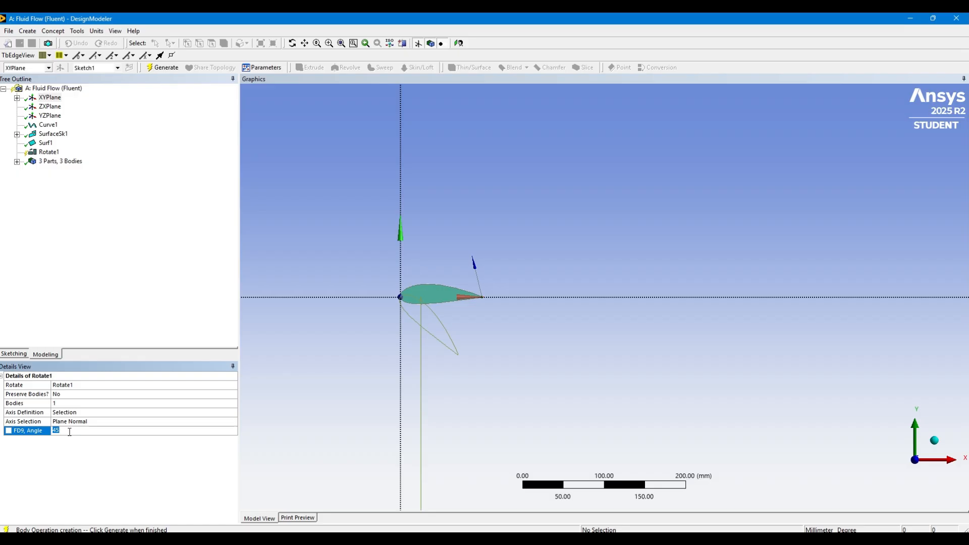
type("10")
key("BackSpace")
key("BackSpace")
key("Return")
left_click(70, 432)
type("2")
key("Return")
left_click(171, 71)
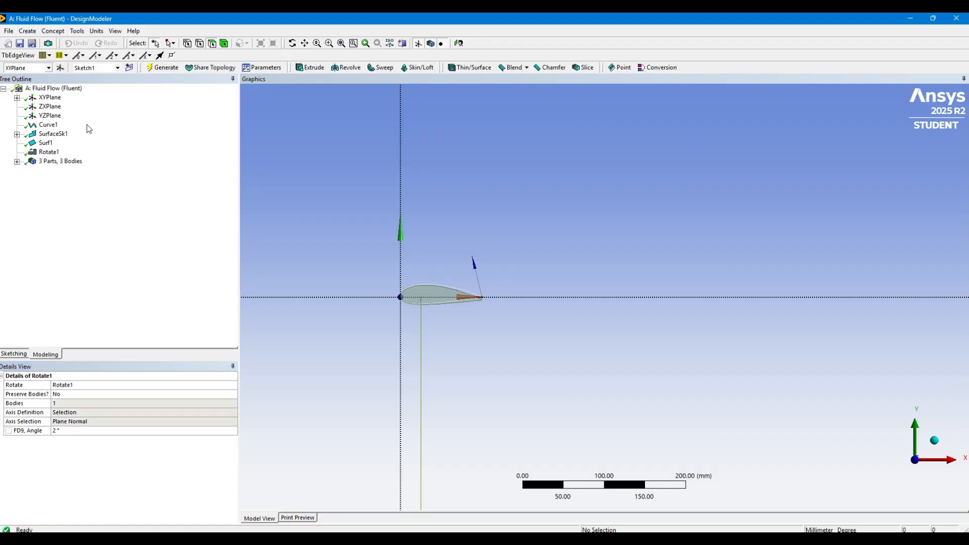
Try to turn the Rotate1 angle into a design parameter named "Angle of Attack"
left_click(8, 431)
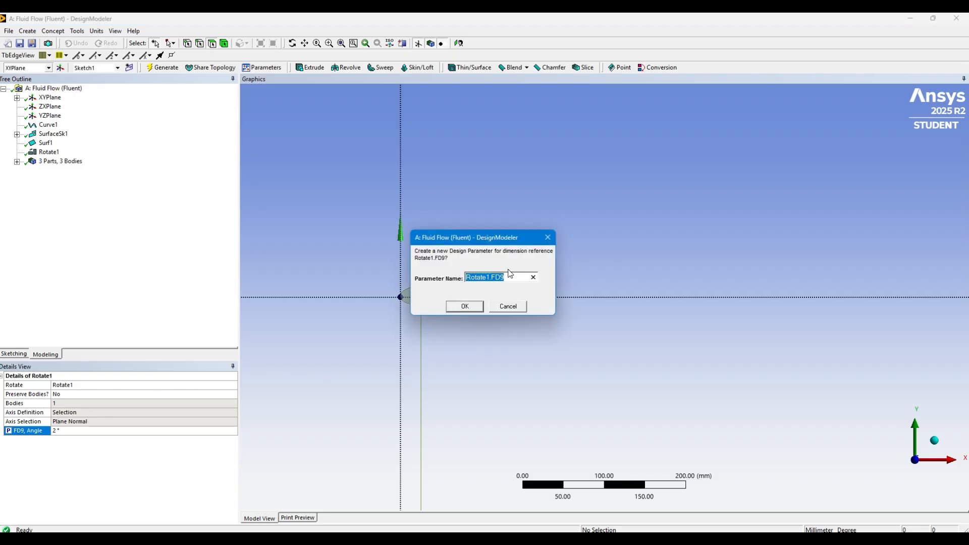
type("Angle of Attack")
left_click(465, 306)
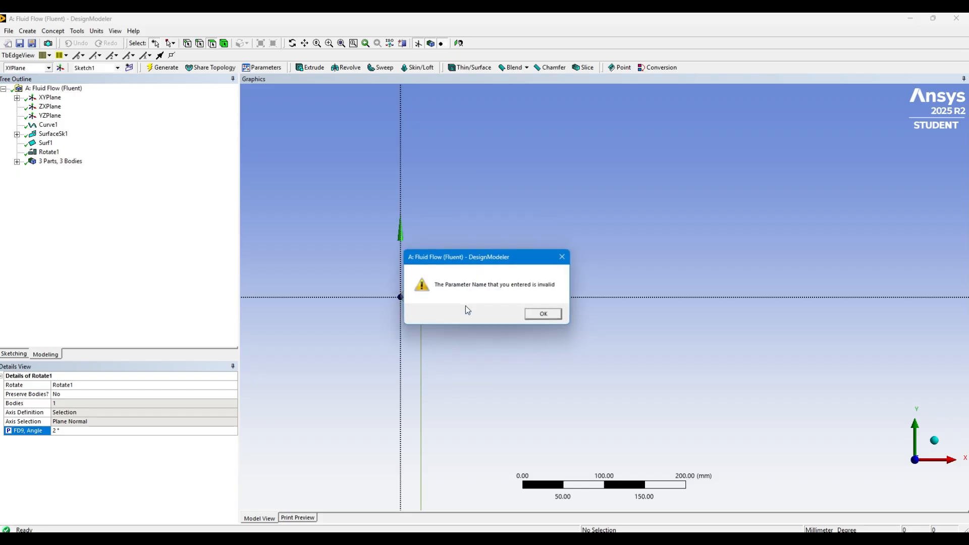
left_click(545, 315)
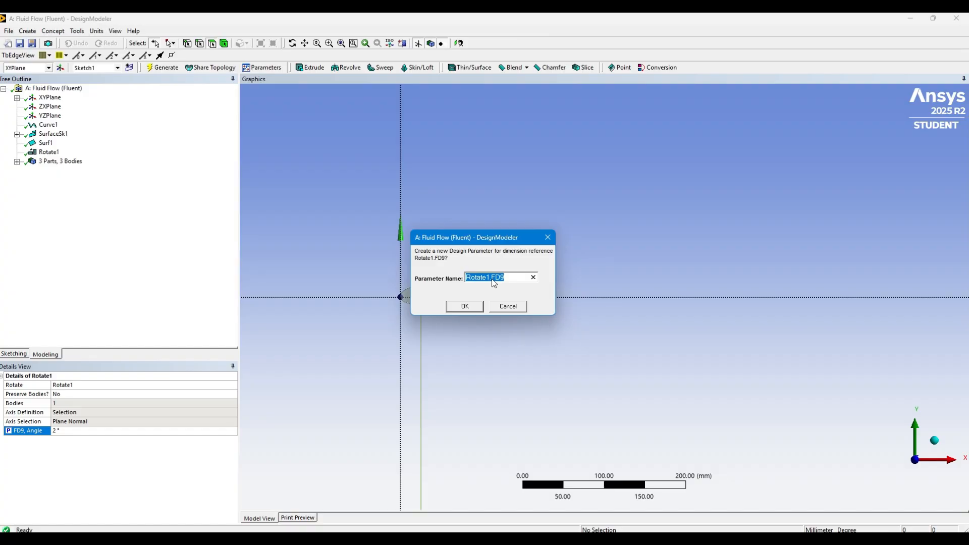
Name the new design parameter for the Rotate1 angle AOA and create it
left_click(513, 273)
left_click_drag(509, 277, 449, 278)
type("AOA")
left_click(448, 307)
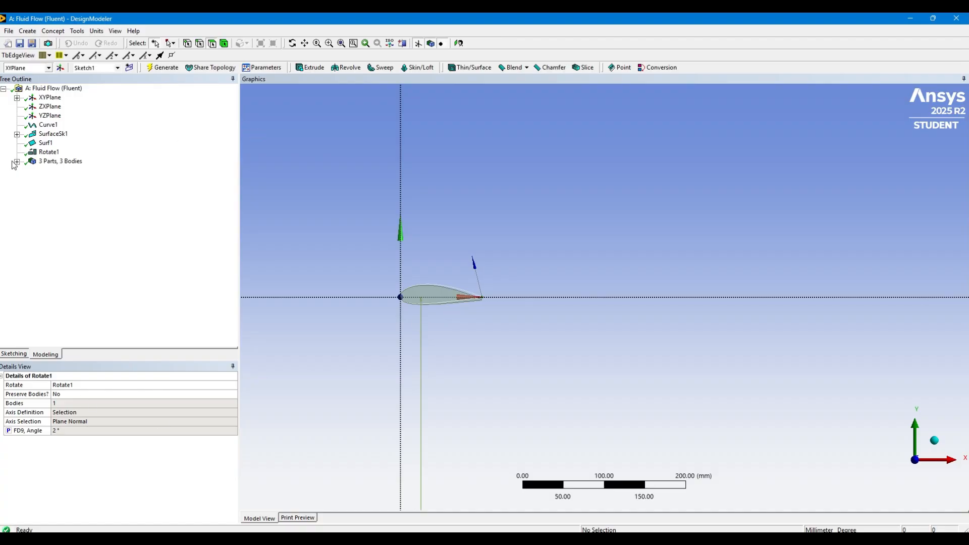
Create a new Boolean feature below Rotate1 and set its operation to Subtract
left_click(53, 31)
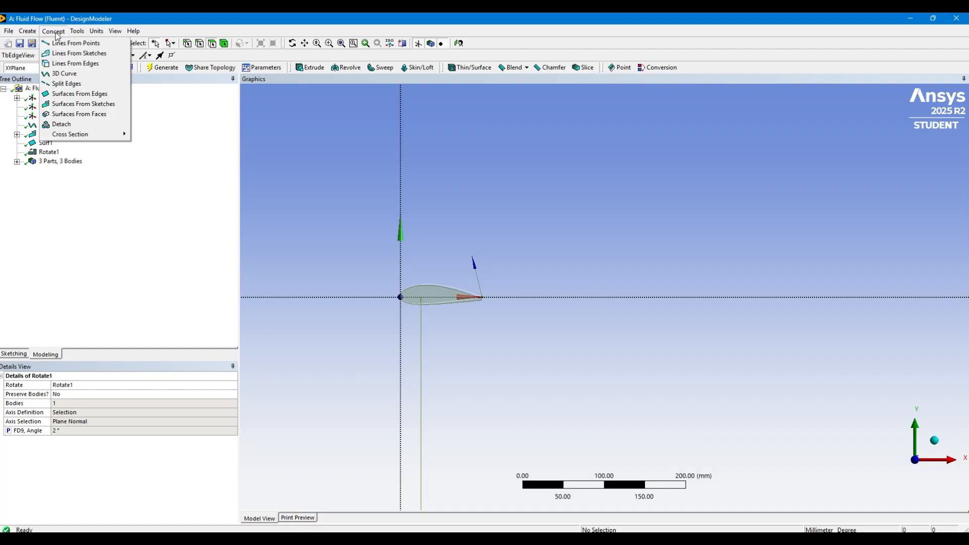
mouse_move(27, 31)
left_click(60, 187)
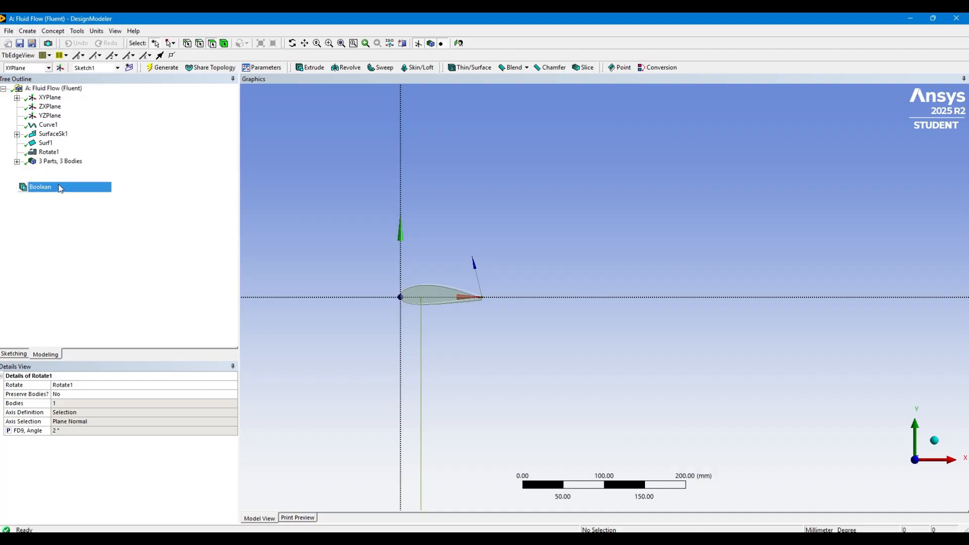
left_click(92, 394)
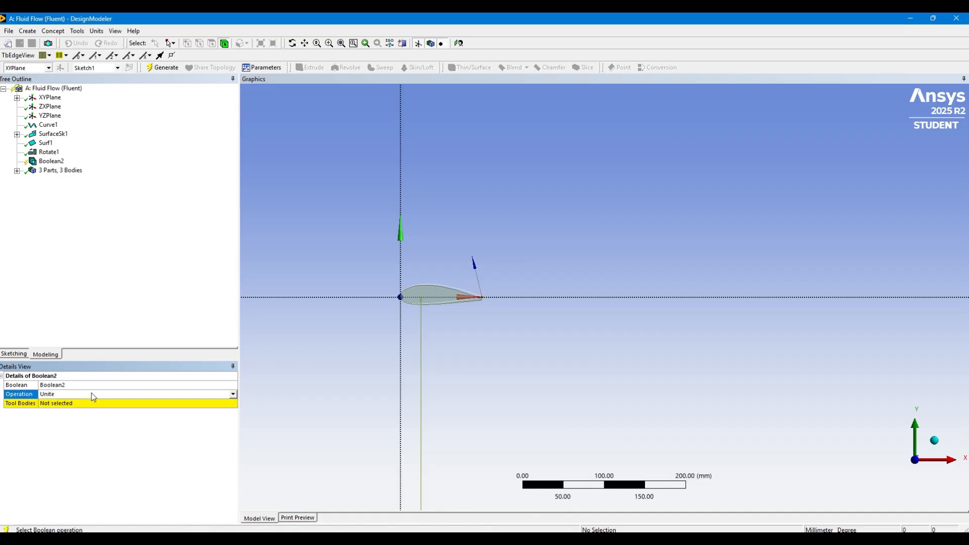
left_click(232, 393)
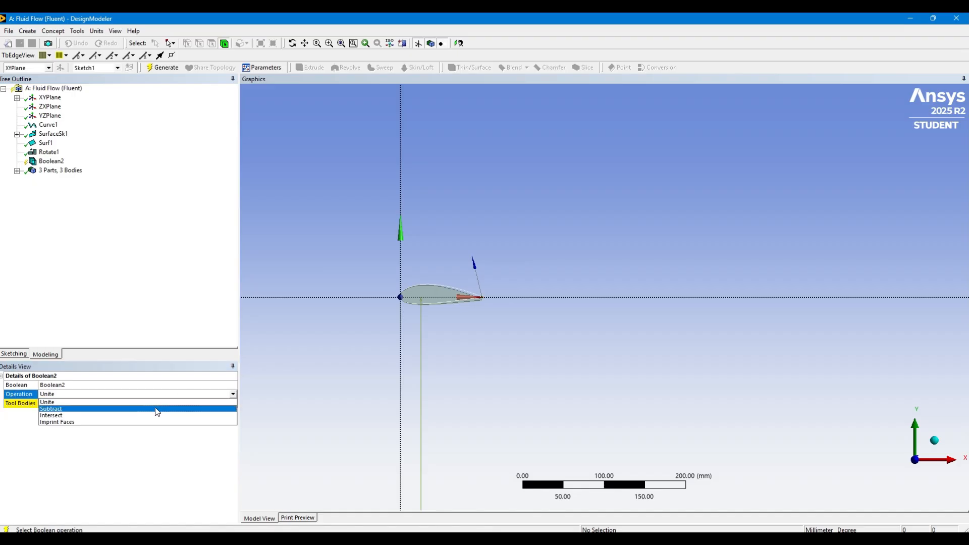
left_click(157, 408)
Use the fluid domain as the Boolean's target body and the airfoil surface as its tool body, and generate the subtraction
left_click(100, 404)
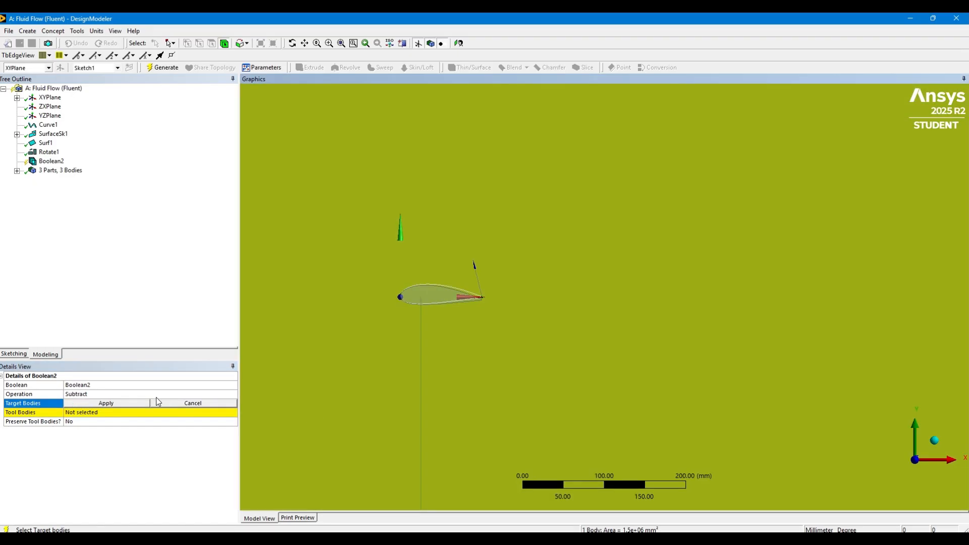
left_click(115, 401)
left_click(108, 413)
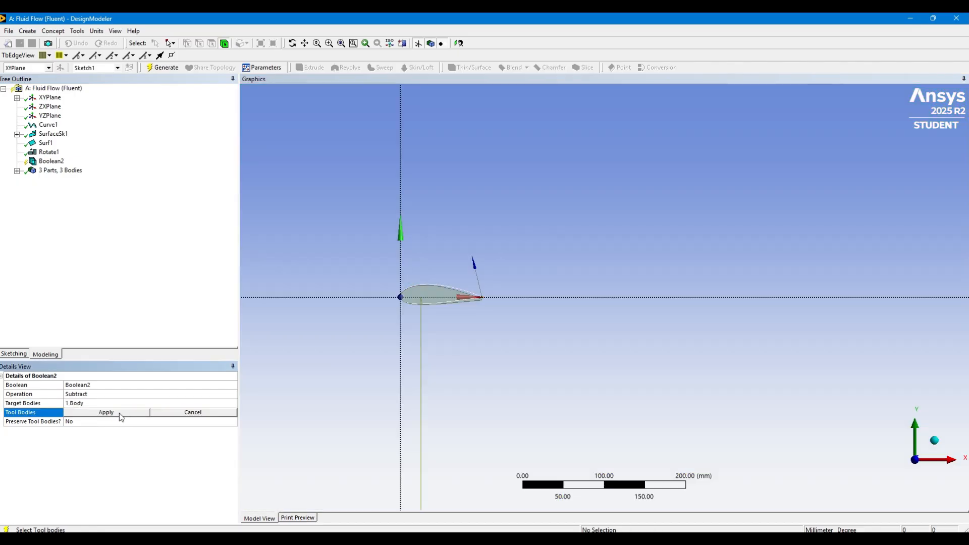
left_click(427, 292)
left_click(278, 483)
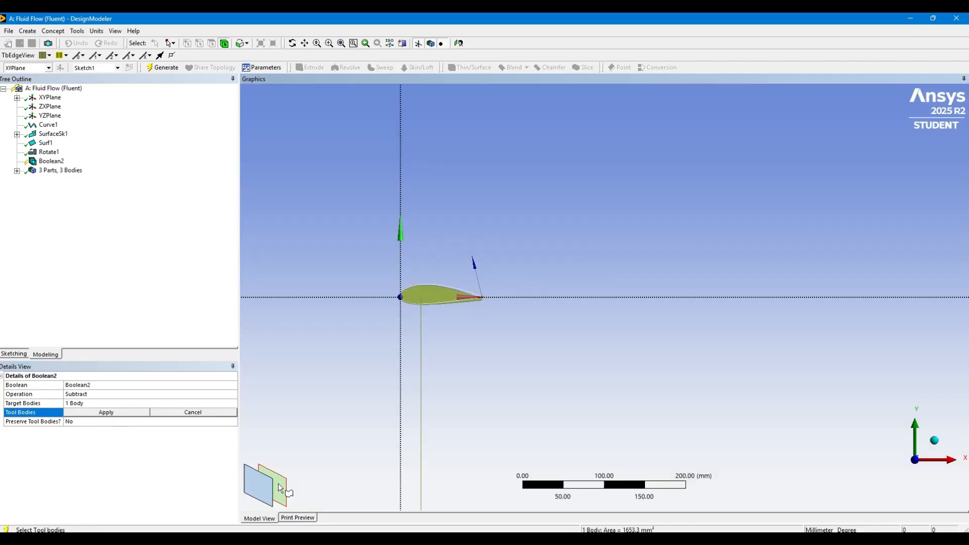
left_click(102, 412)
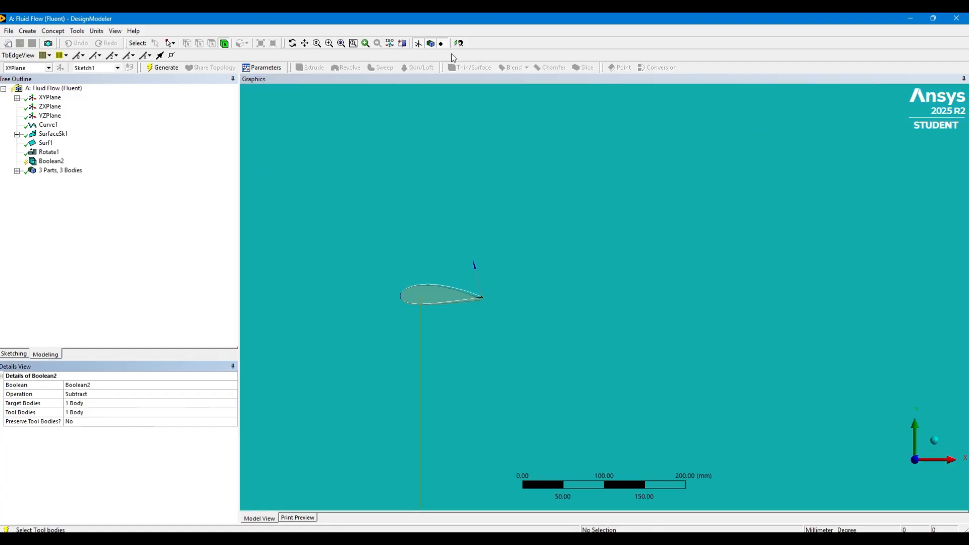
left_click(161, 69)
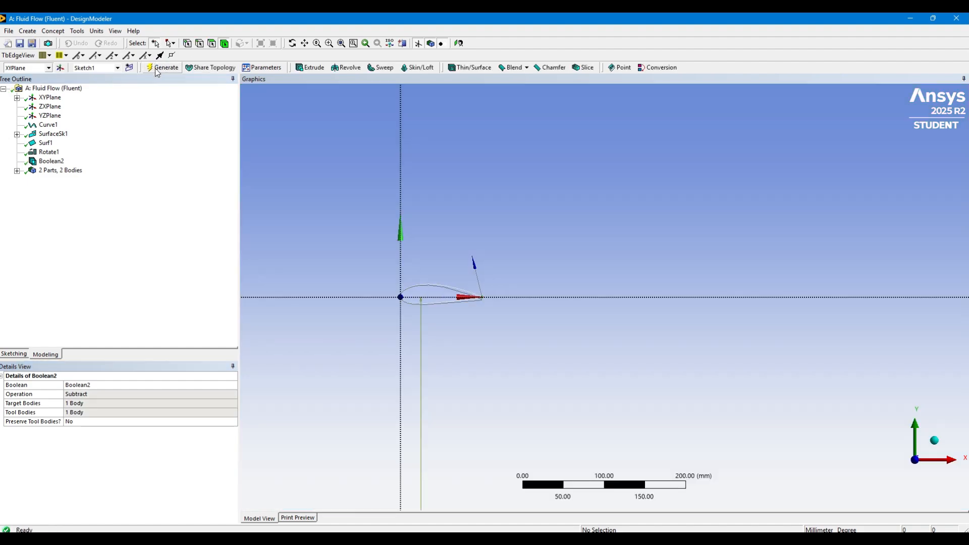
Suppress the Line Body among the geometry's parts and bodies
left_click(16, 170)
left_click(63, 181)
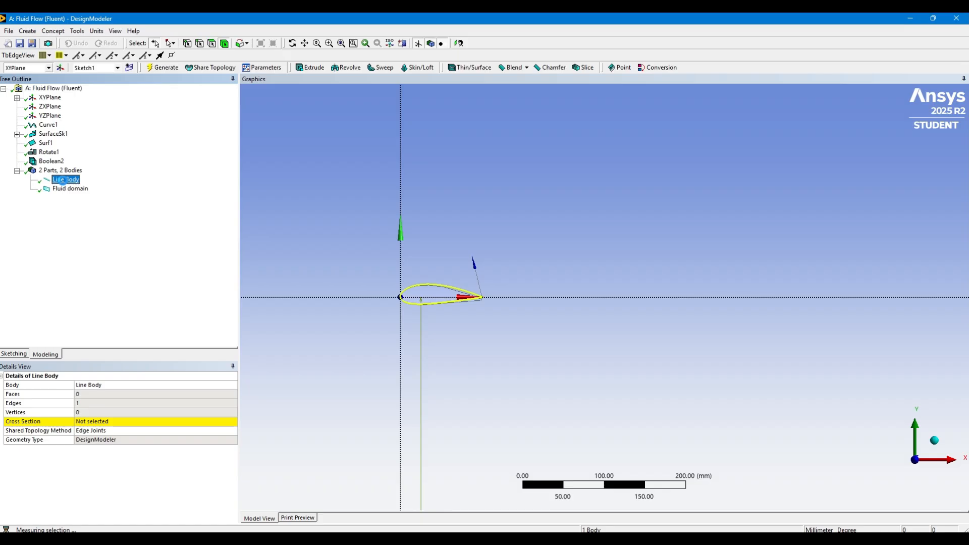
right_click(64, 181)
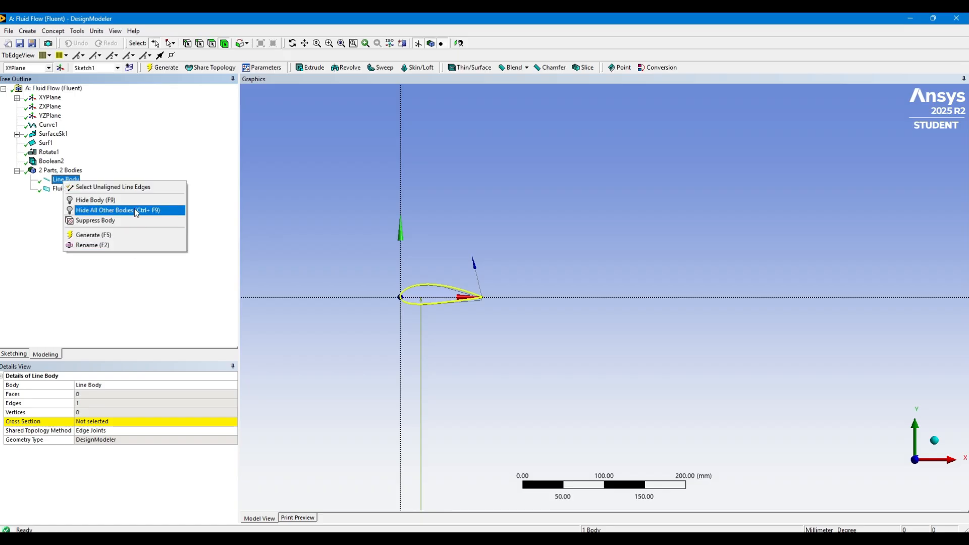
left_click(129, 221)
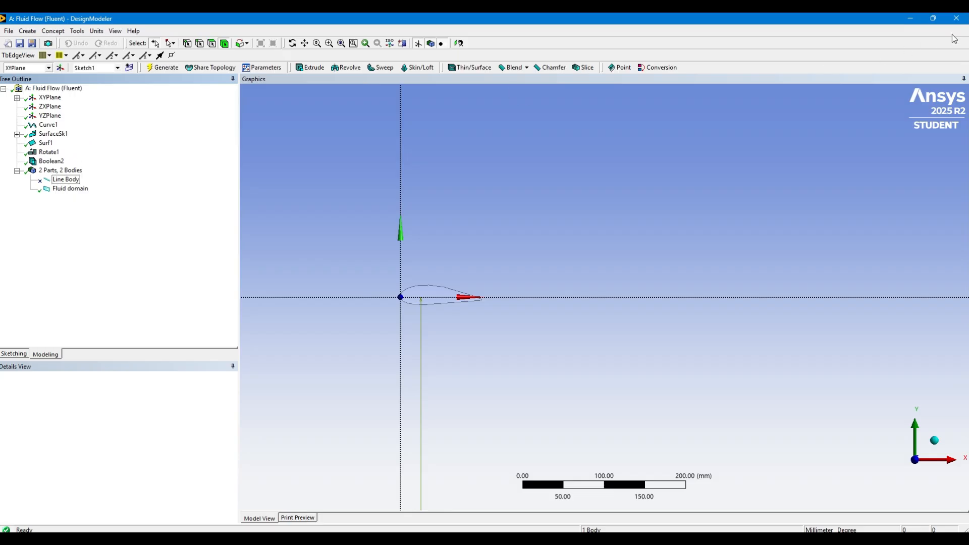
Close DesignModeler to return to the Workbench project and update the Mesh cell of the Fluid Flow system
left_click(958, 19)
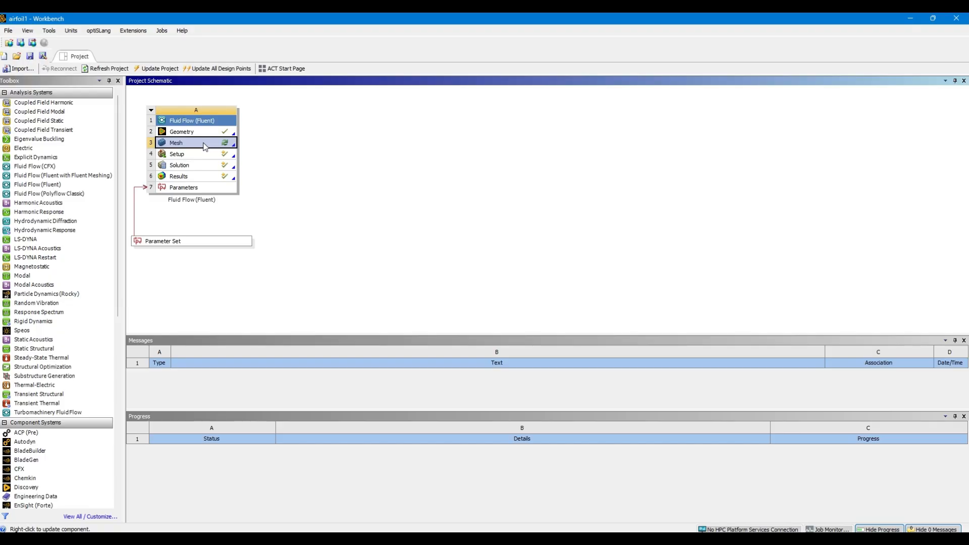
right_click(205, 147)
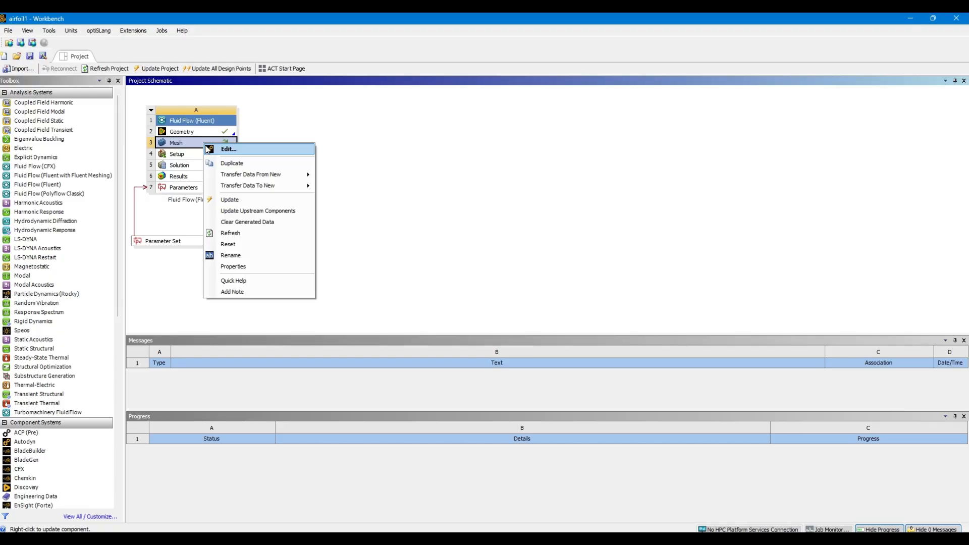
left_click(248, 201)
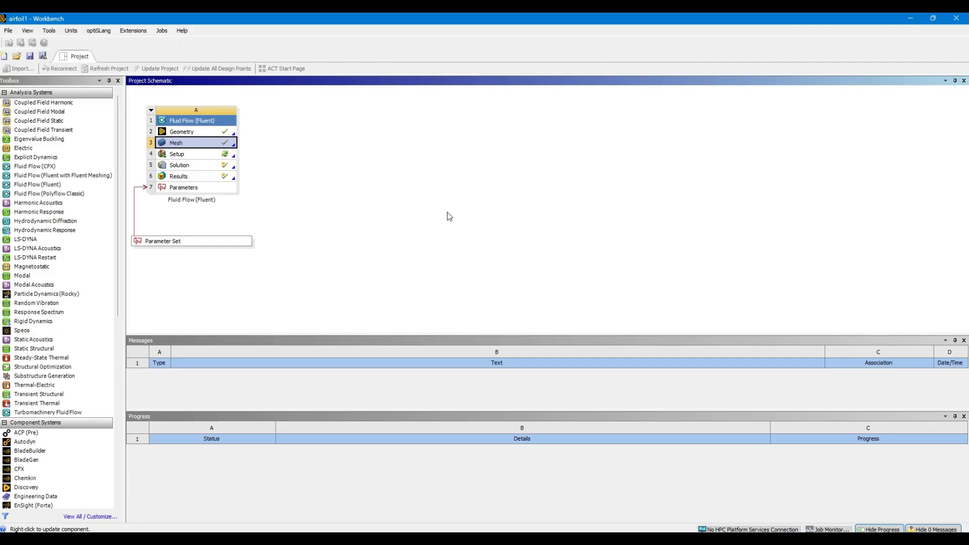
Reopen the Fluid Flow system's geometry in DesignModeler
left_click(191, 133)
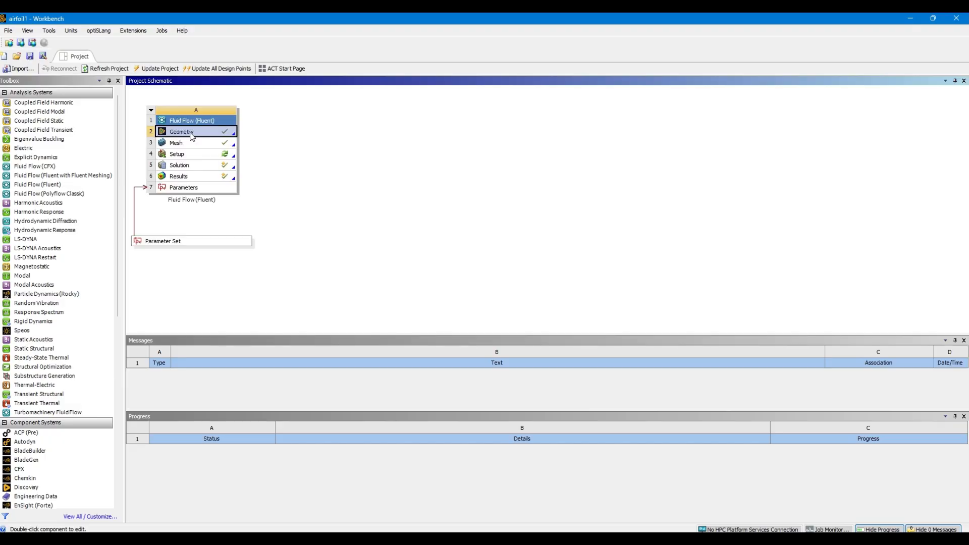
right_click(191, 134)
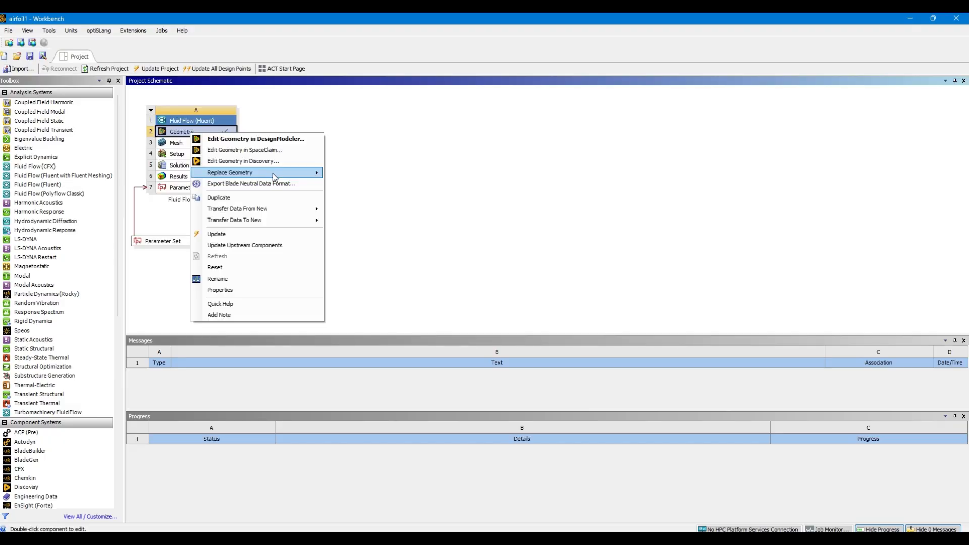
left_click(281, 138)
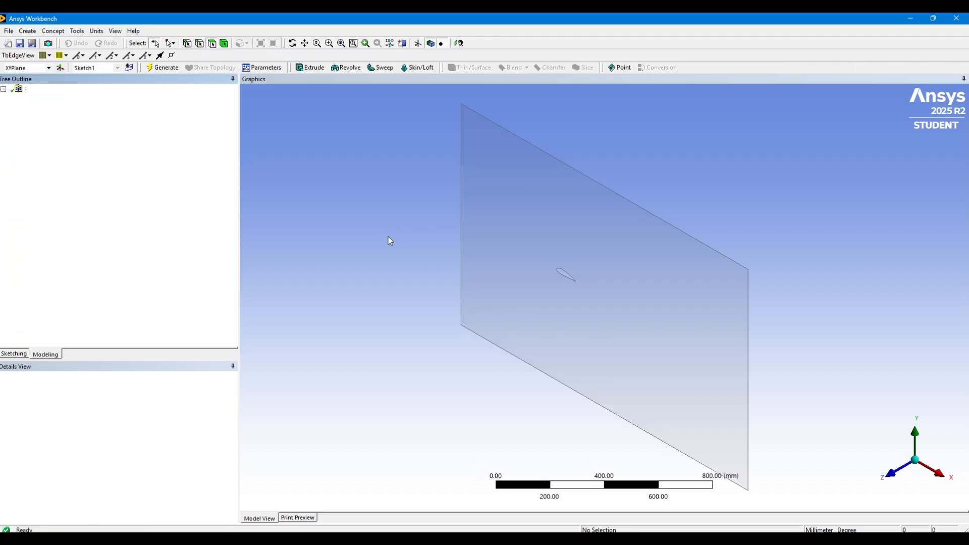
Review the Line Body, Surf1, SurfaceSk1 and Rotate1 entries to see which geometry each one represents
left_click(17, 171)
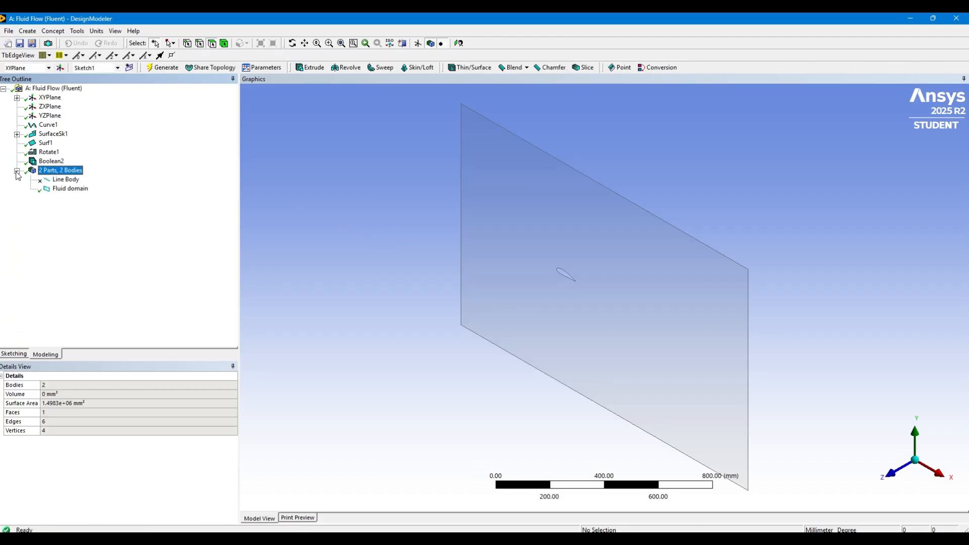
left_click(64, 180)
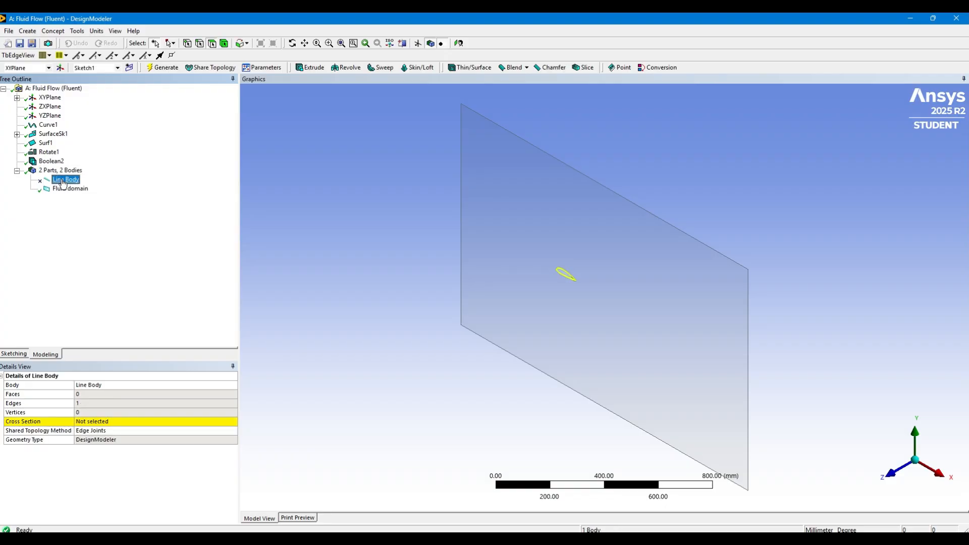
left_click(49, 145)
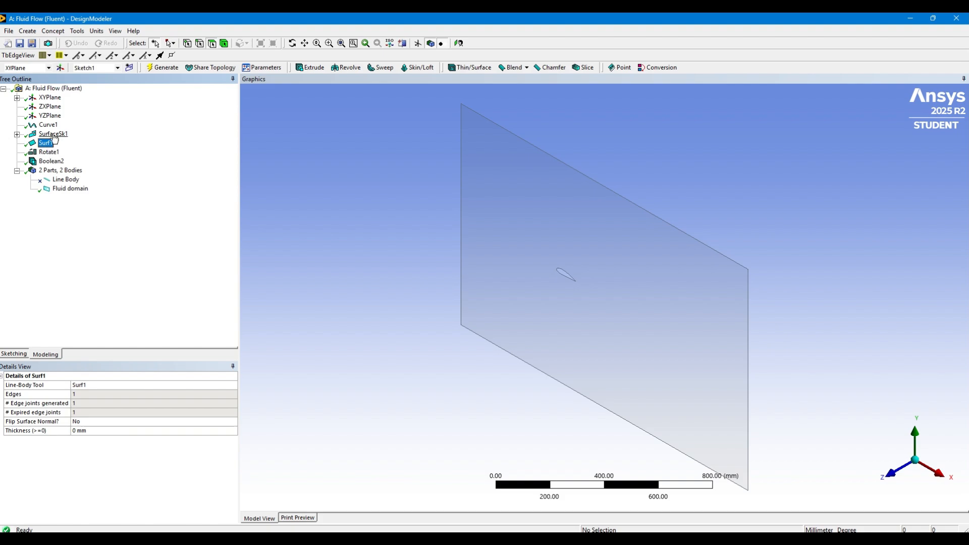
left_click(53, 135)
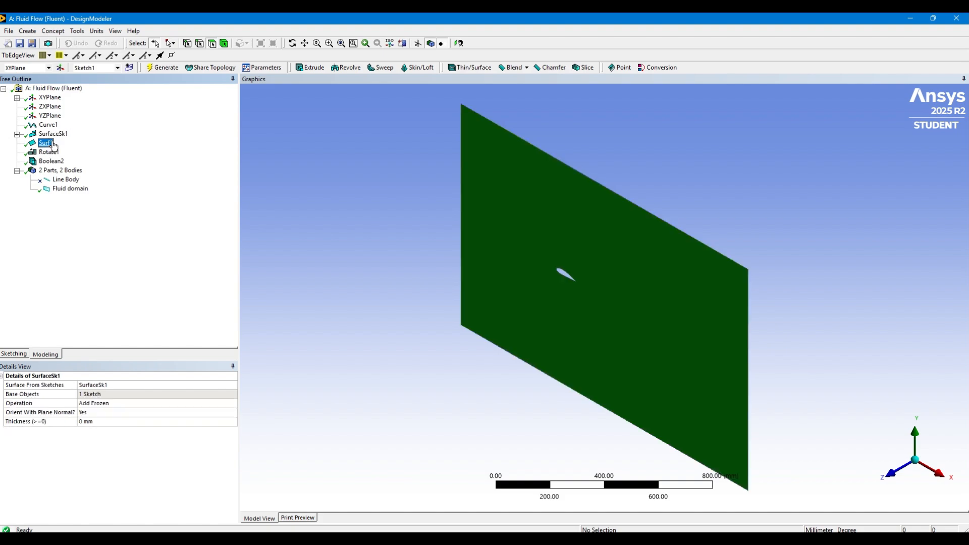
left_click(52, 144)
left_click(49, 152)
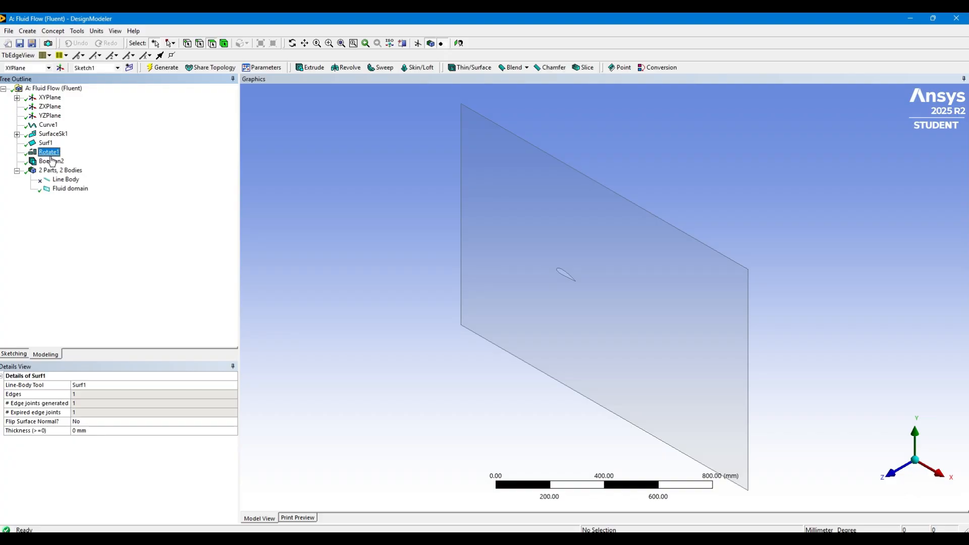
Suppress the Boolean2 subtract feature so the airfoil surface is restored as a separate body
left_click(51, 164)
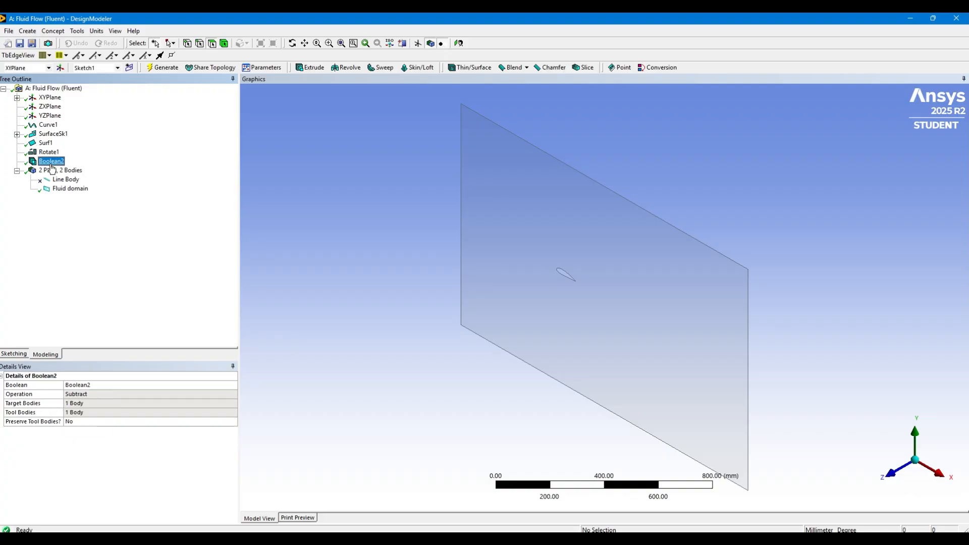
right_click(52, 165)
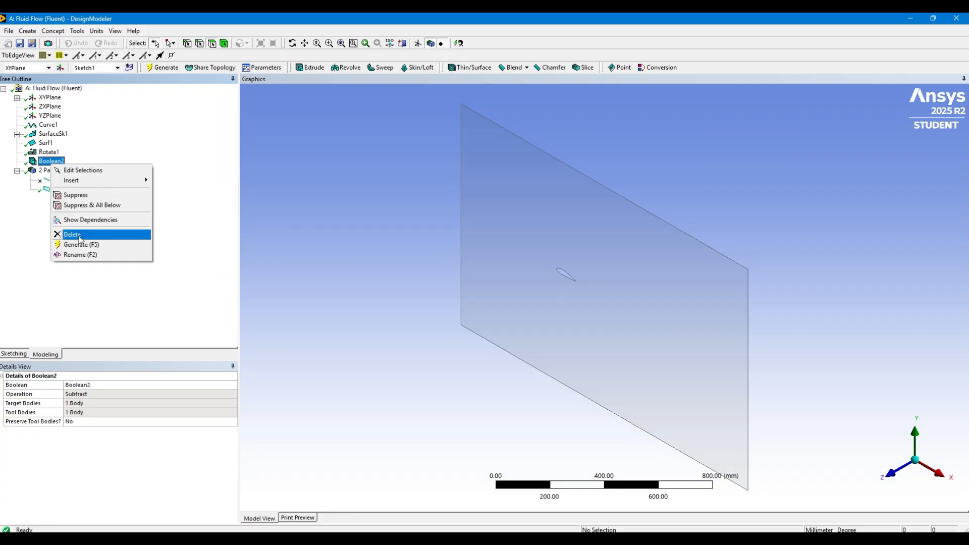
left_click(92, 195)
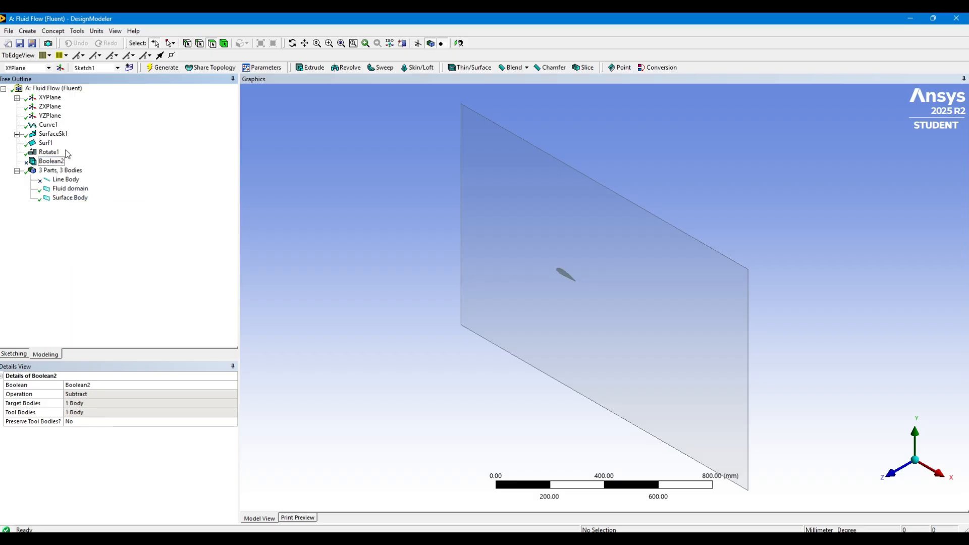
Select the airfoil face lying behind the fluid domain face and check its face surface area
left_click(46, 143)
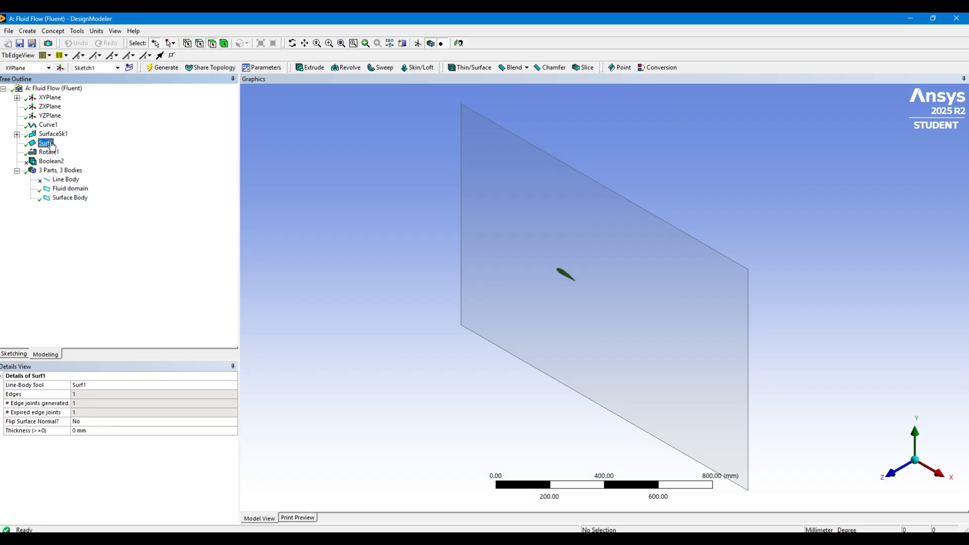
left_click(565, 275)
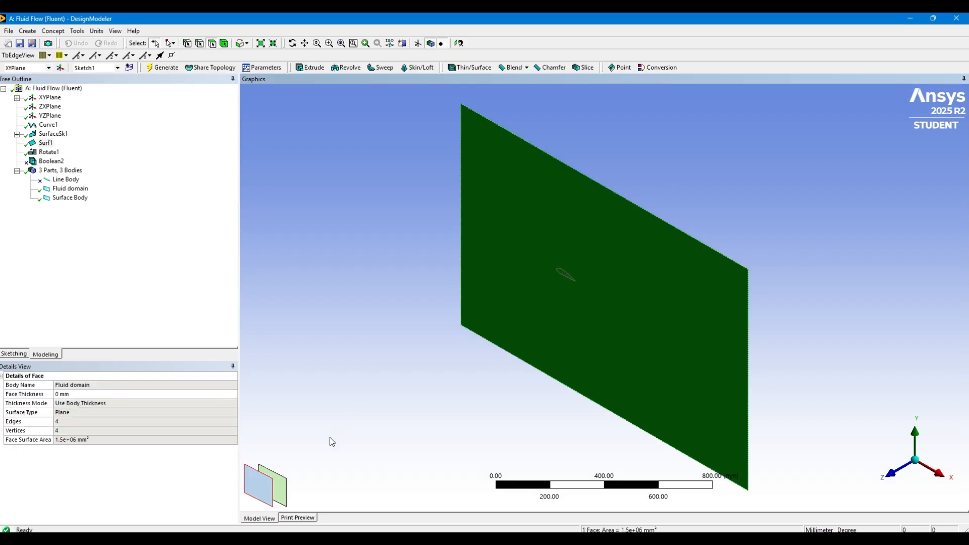
left_click(281, 487)
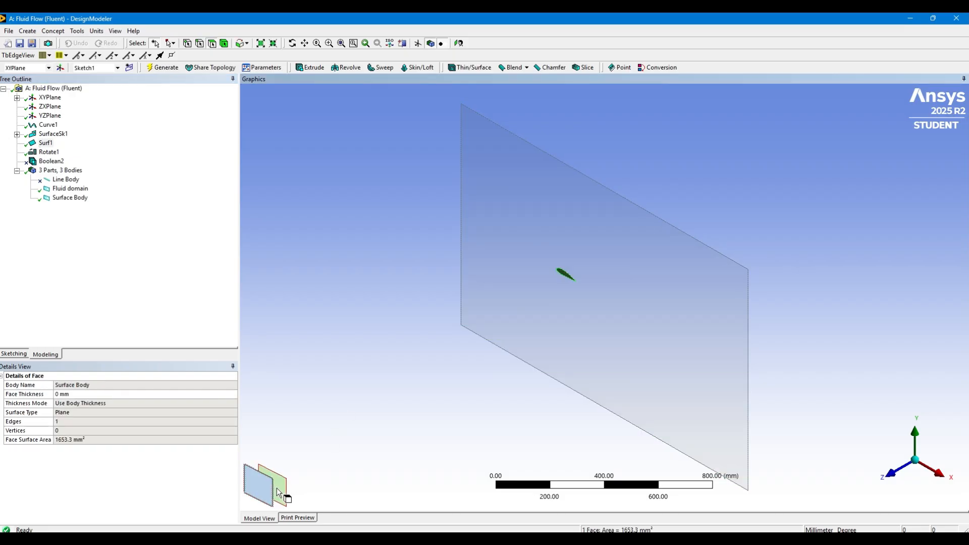
left_click(88, 441)
key("ctrl+c")
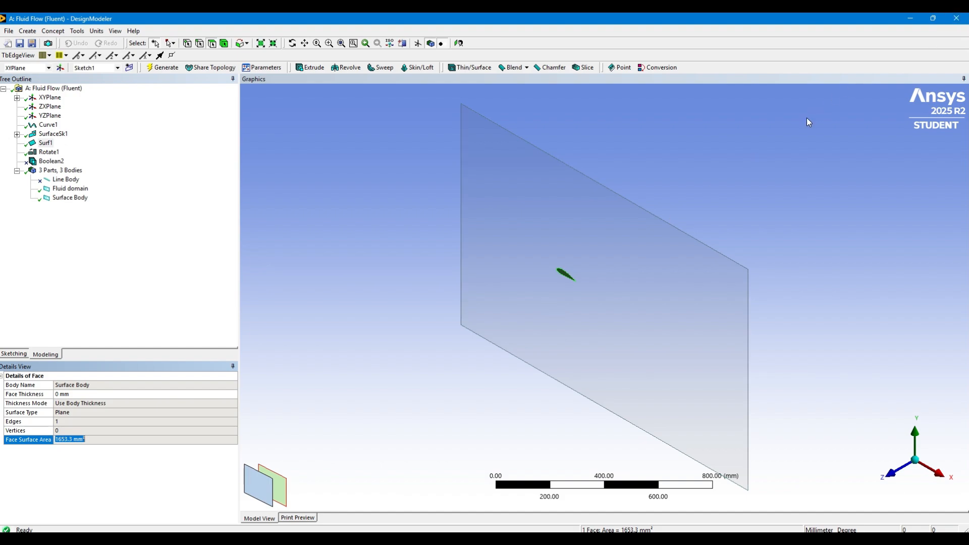
left_click(551, 539)
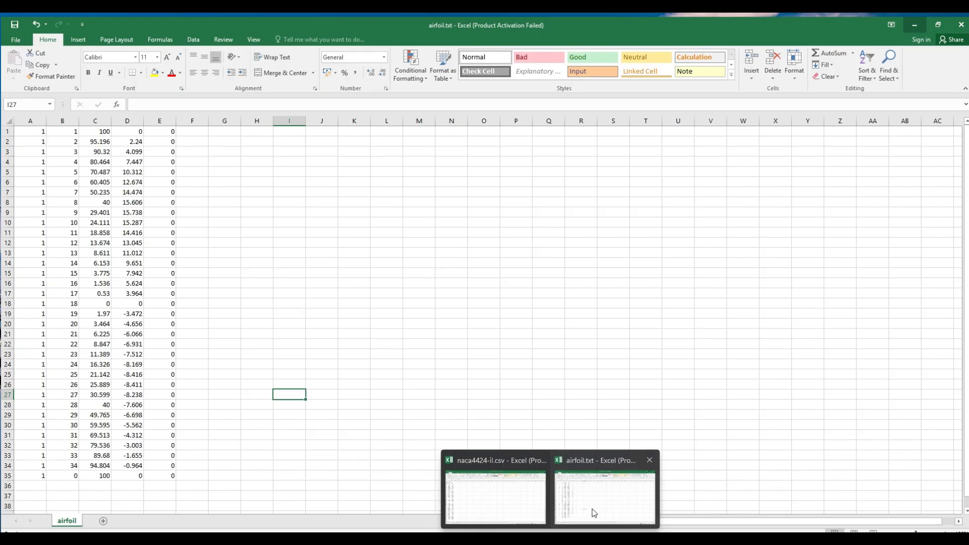
Switch to the airfoil.txt workbook in Excel and paste the copied face surface area, 1653.3 mm², into cell H1
left_click(590, 514)
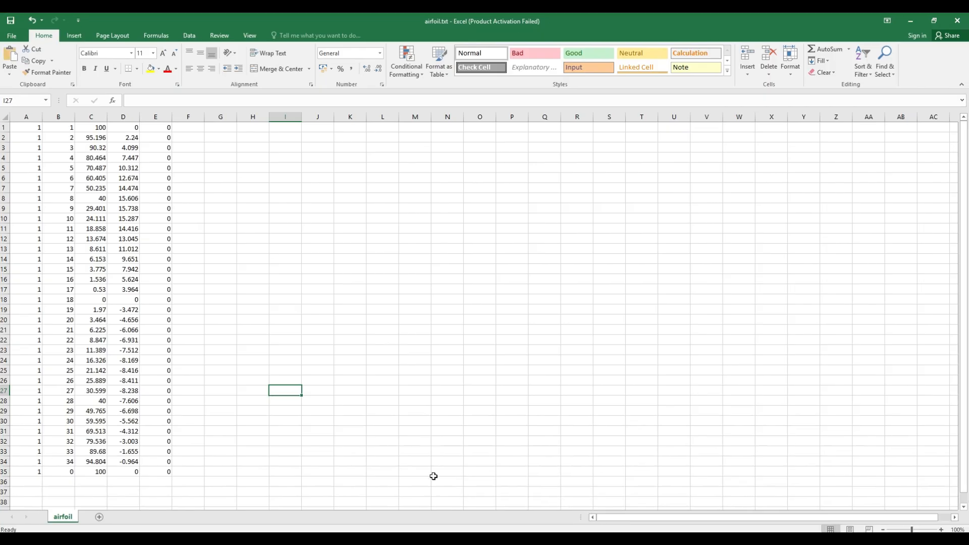
left_click(256, 135)
left_click(252, 127)
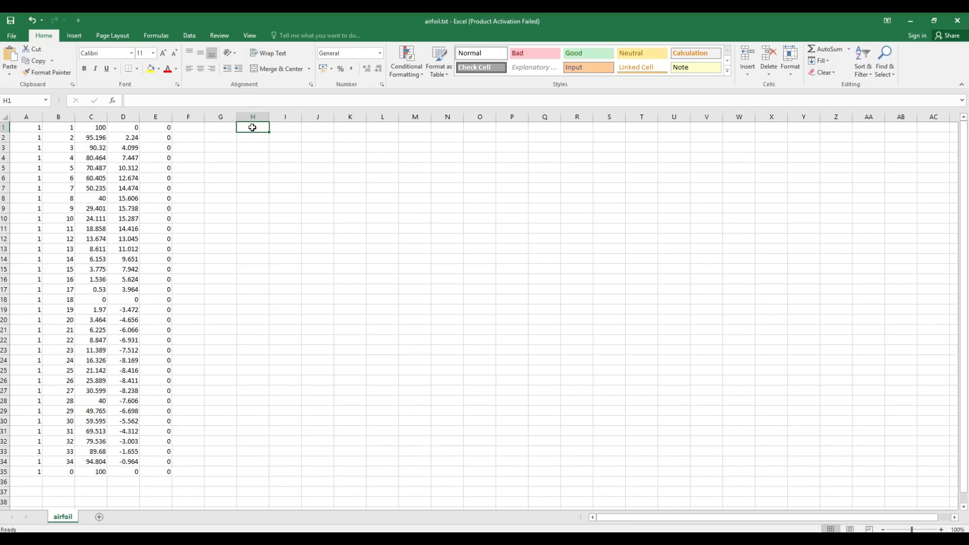
key("ctrl+v")
left_click(272, 157)
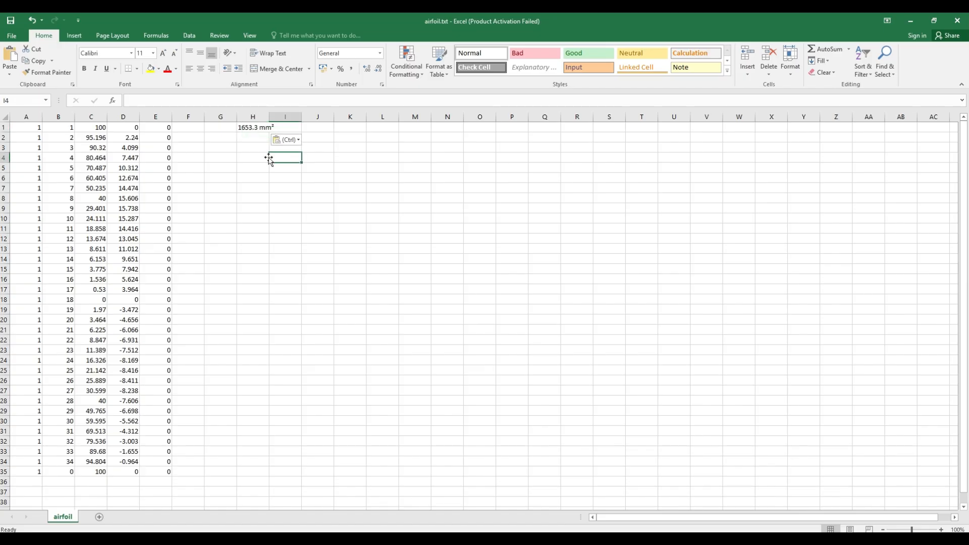
left_click(911, 21)
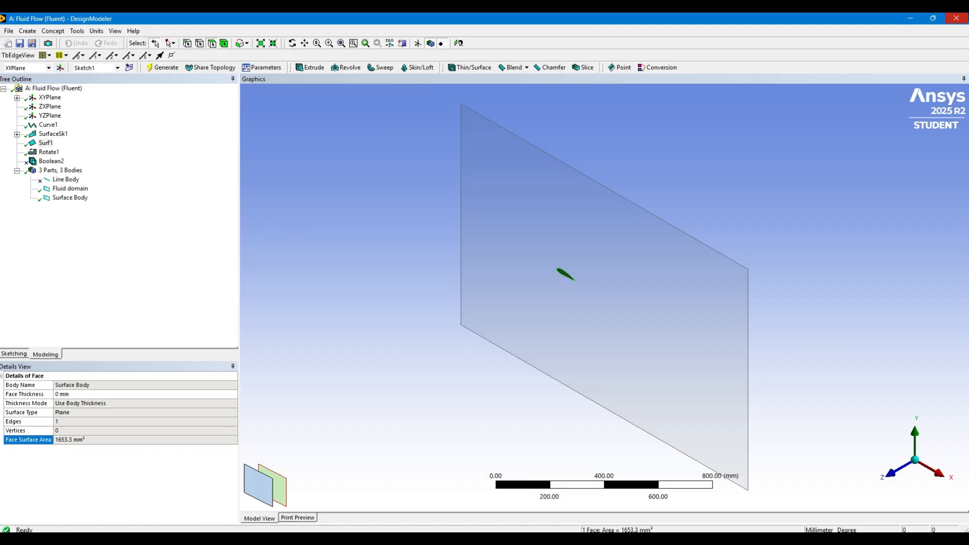
Back in DesignModeler, unsuppress the Boolean2 subtract feature and regenerate the geometry
left_click(51, 161)
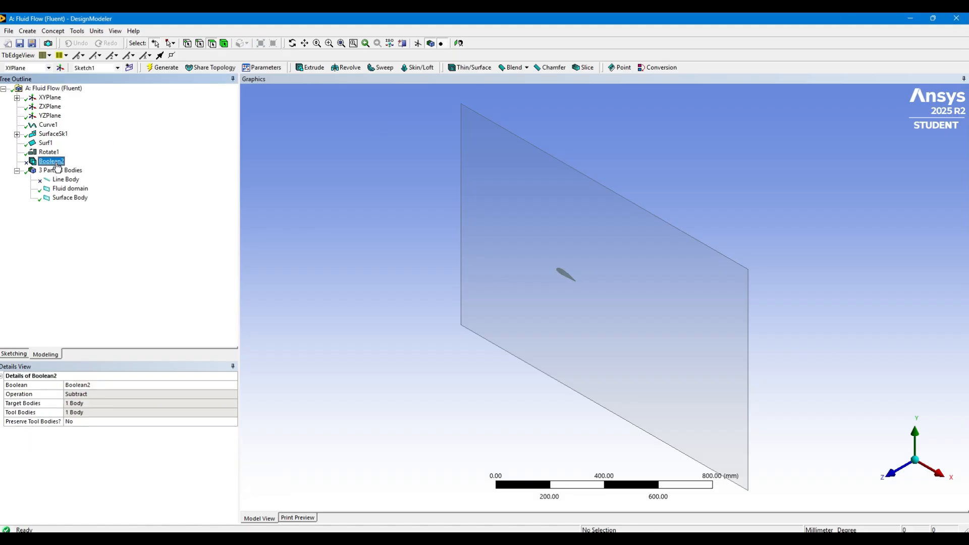
right_click(56, 162)
left_click(121, 204)
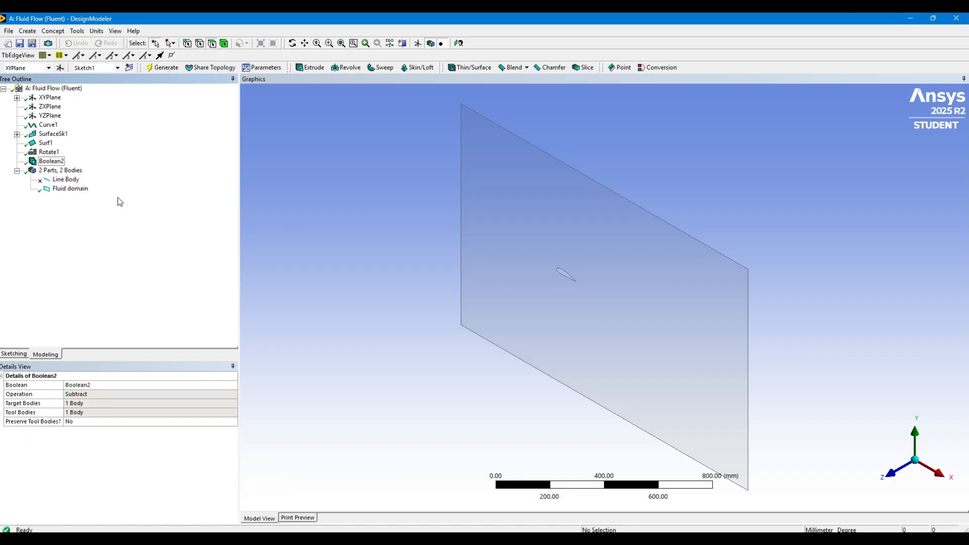
left_click(167, 67)
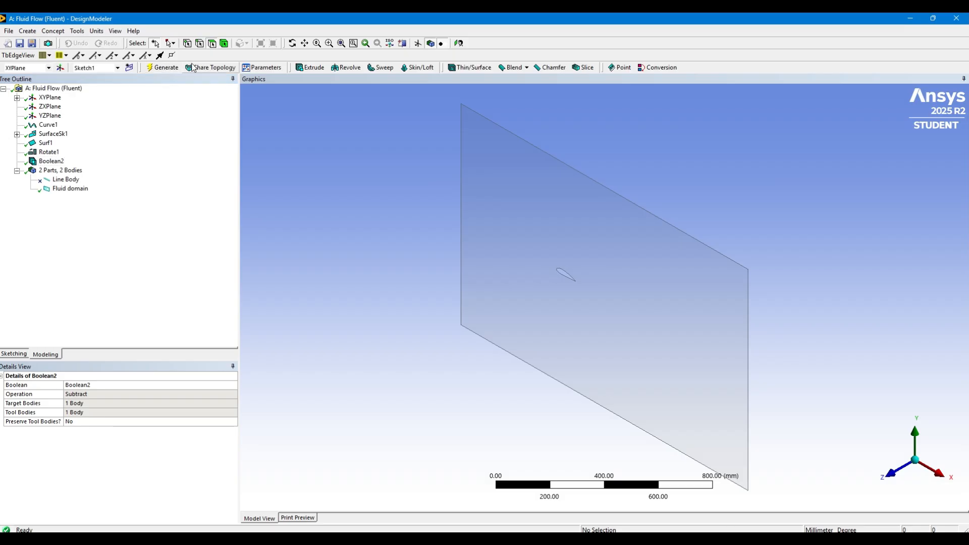
left_click(431, 280)
Switch to Workbench and update the Mesh cell of the Fluid Flow (Fluent) system
key("alt+Tab")
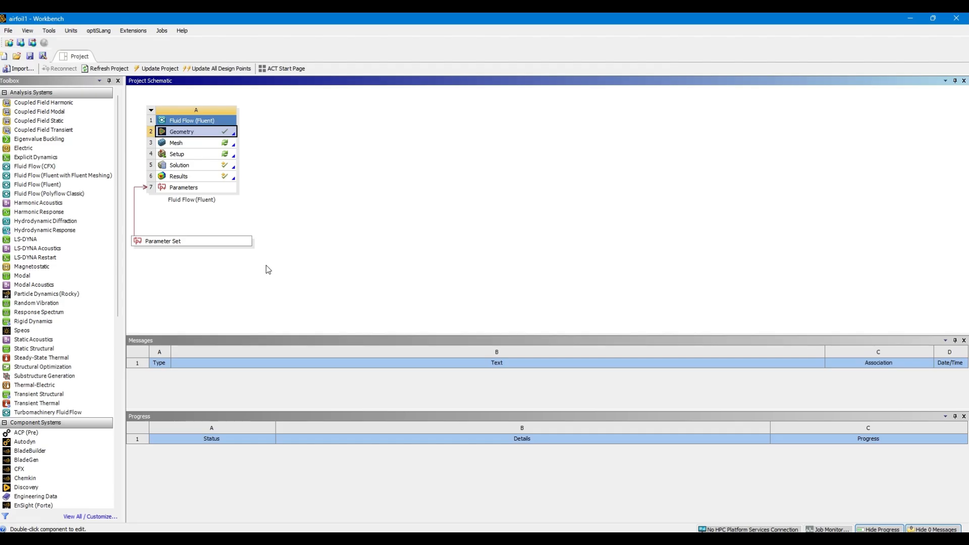
double_click(185, 143)
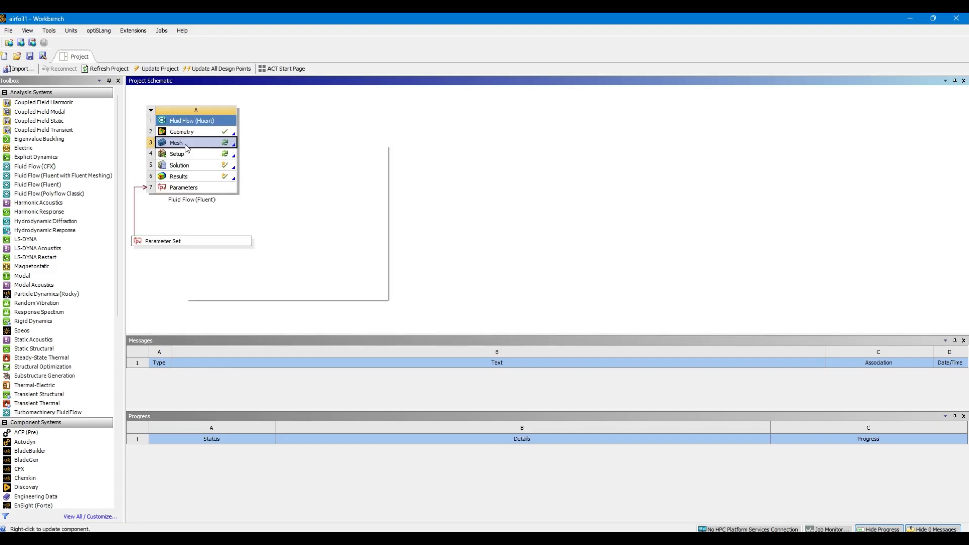
right_click(185, 143)
left_click(230, 199)
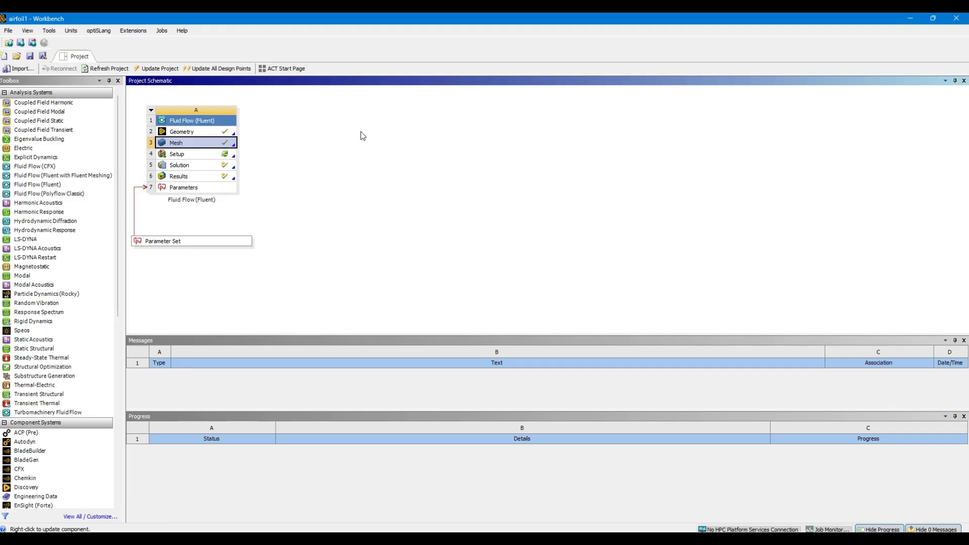
Open the Setup cell in Fluent, agreeing to load the mesh and settings and starting the solver
right_click(209, 155)
left_click(215, 161)
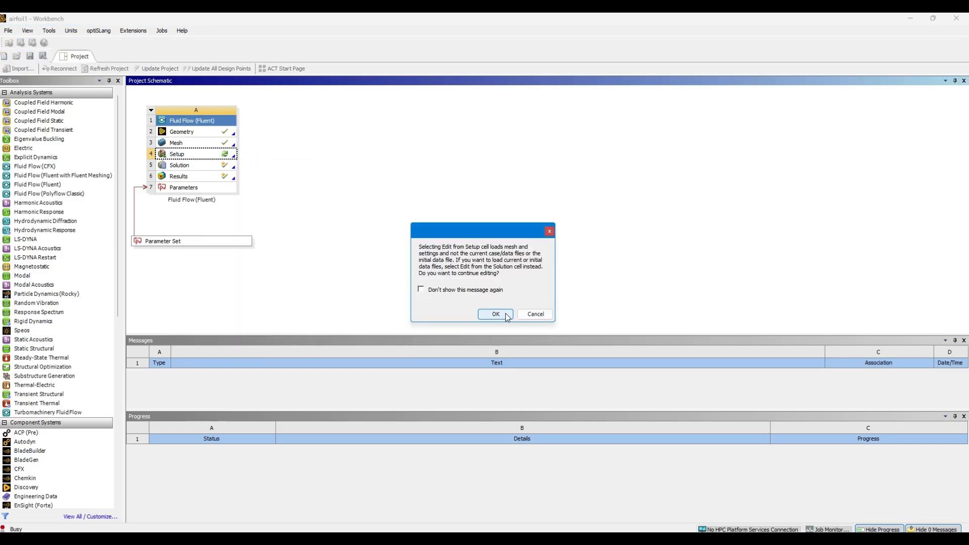
left_click(497, 316)
left_click(489, 313)
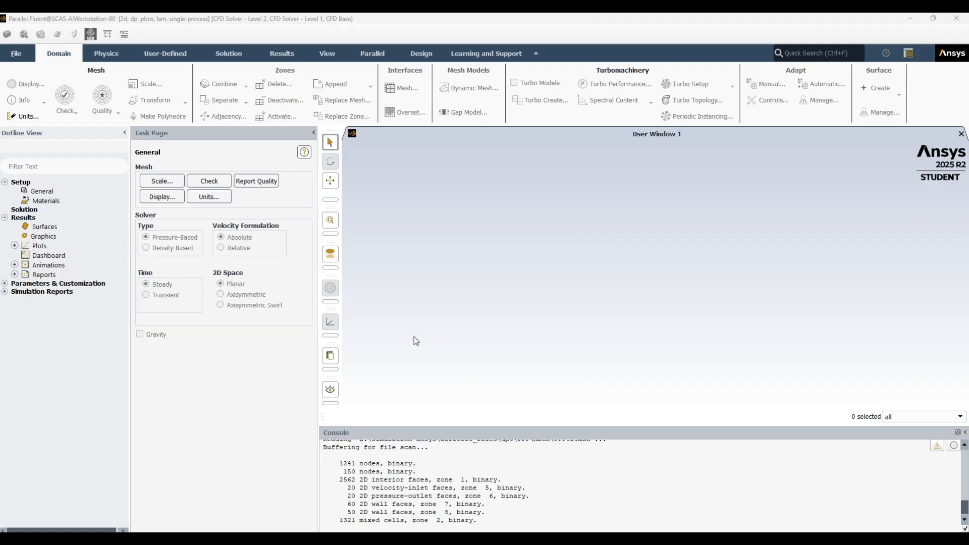
scroll(627, 474, "up", 4)
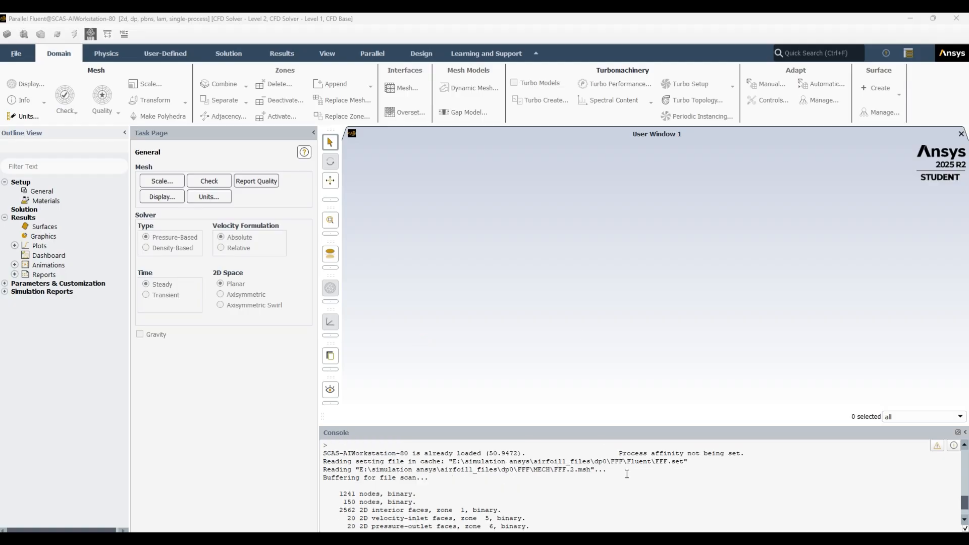
scroll(627, 474, "up", 3)
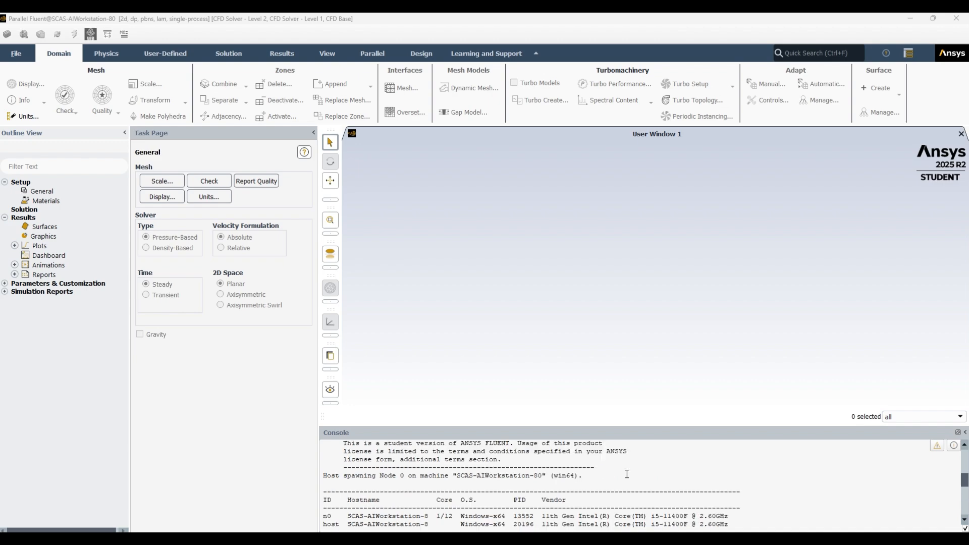
scroll(627, 474, "up", 3)
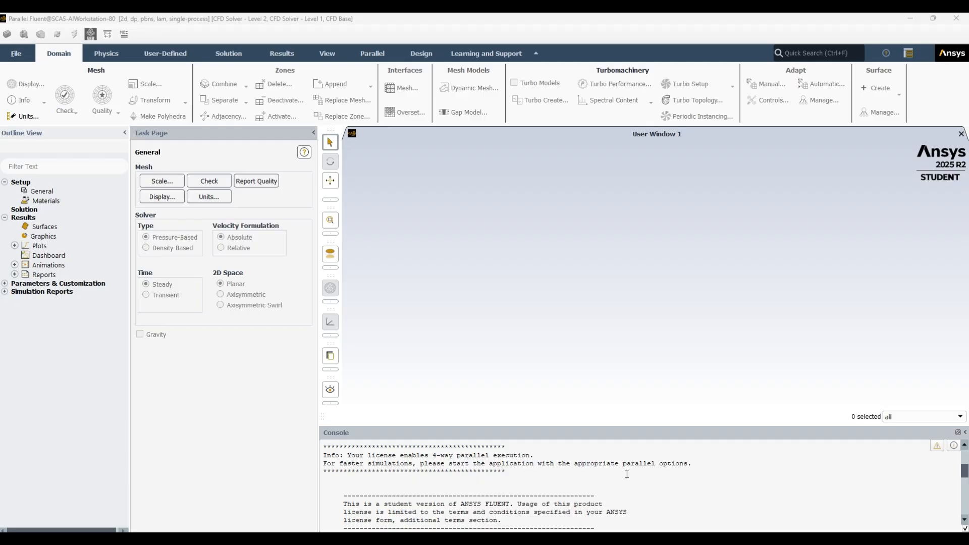
scroll(627, 474, "down", 9)
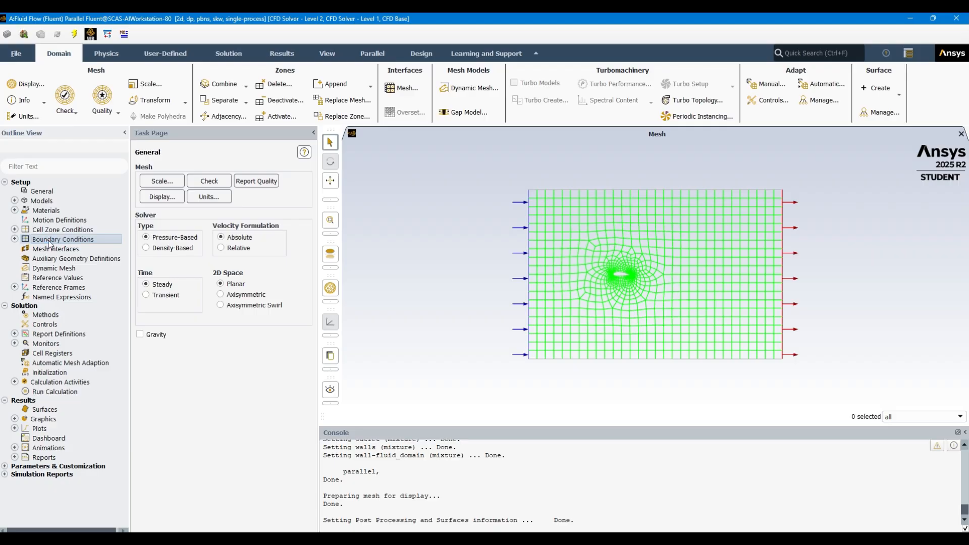
Apply the inlet zone's velocity boundary condition with a 1.5 m/s magnitude normal to the boundary
left_click(49, 239)
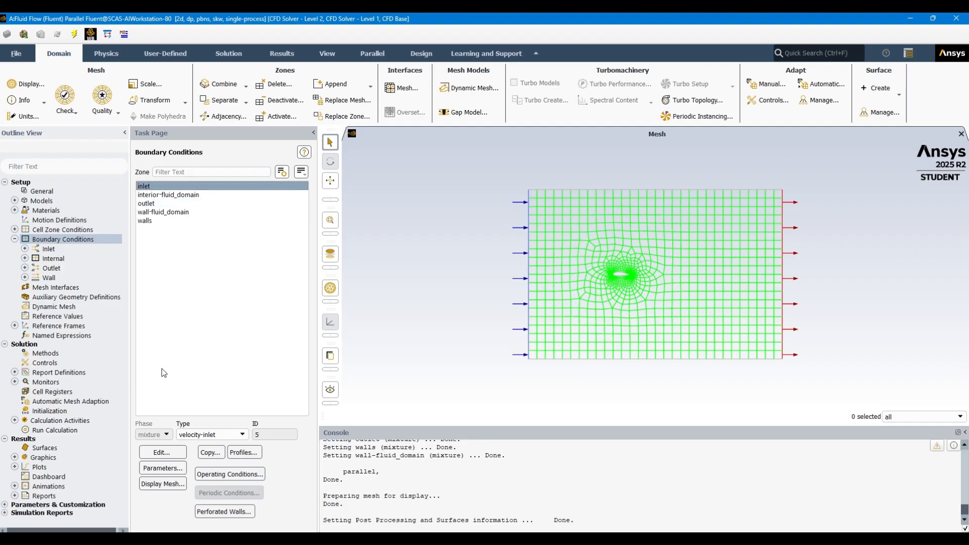
left_click(161, 451)
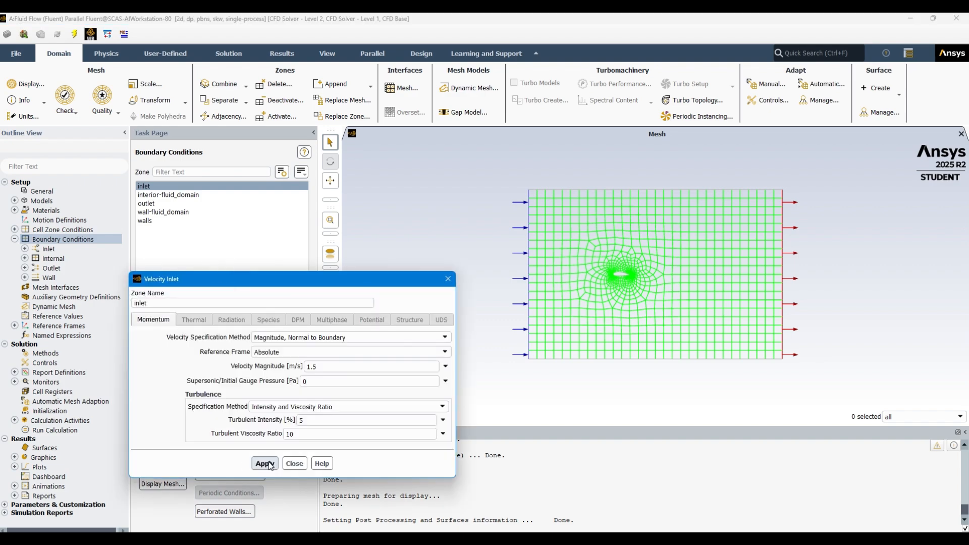
left_click(266, 464)
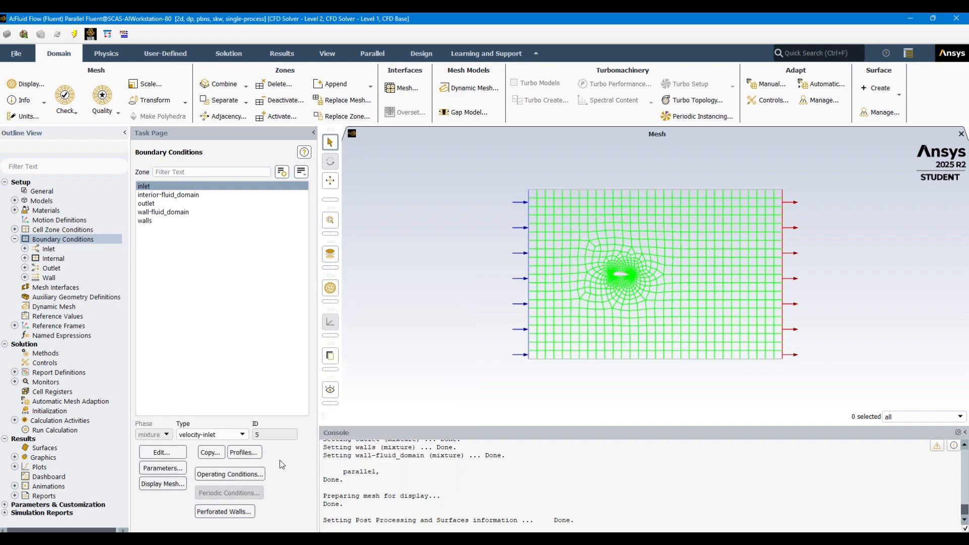
Create an output parameter from the cl lift coefficient report definition
left_click(14, 421)
scroll(56, 480, "down", 1)
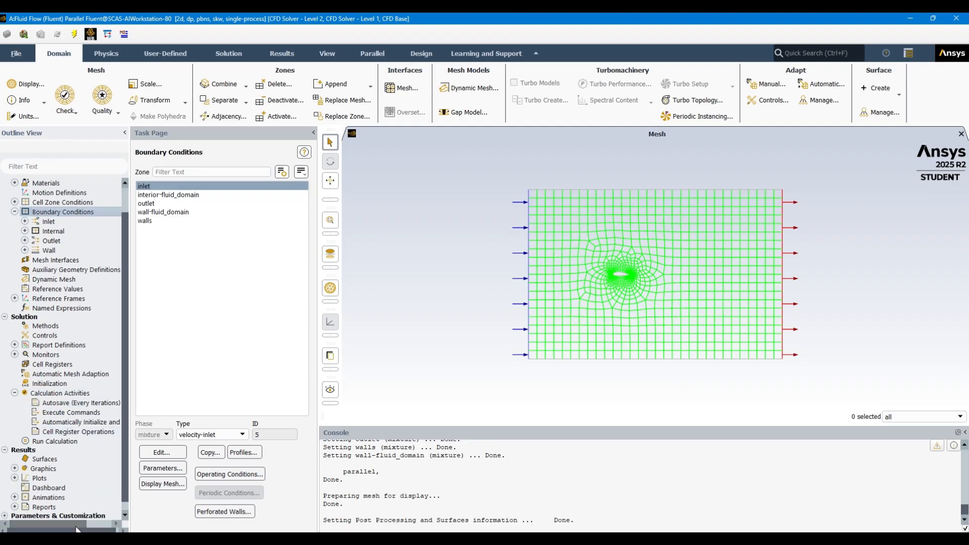
scroll(74, 480, "down", 1)
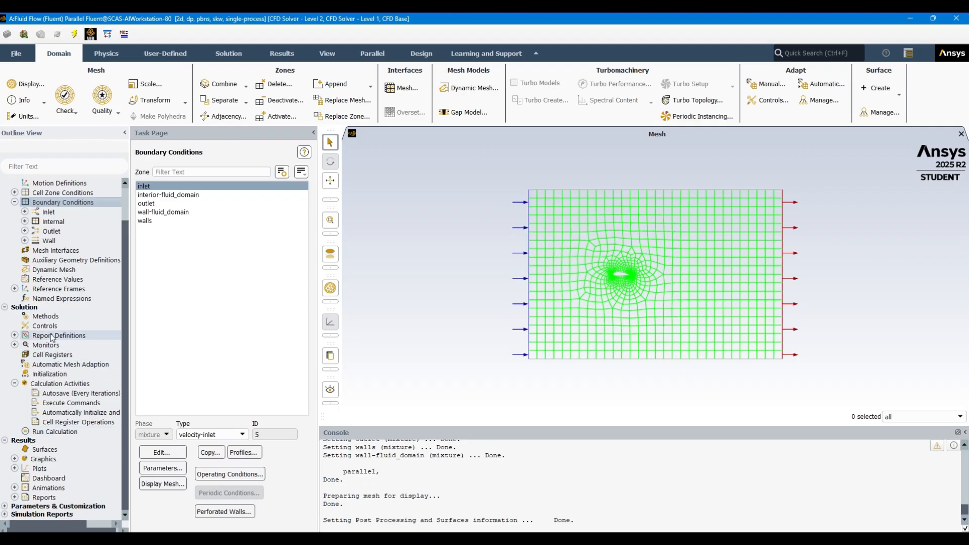
left_click(16, 336)
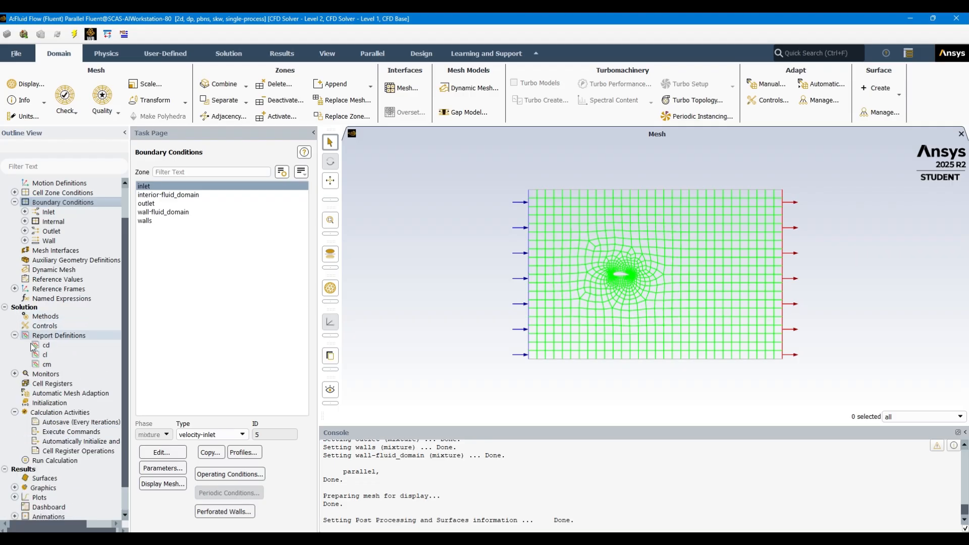
double_click(66, 355)
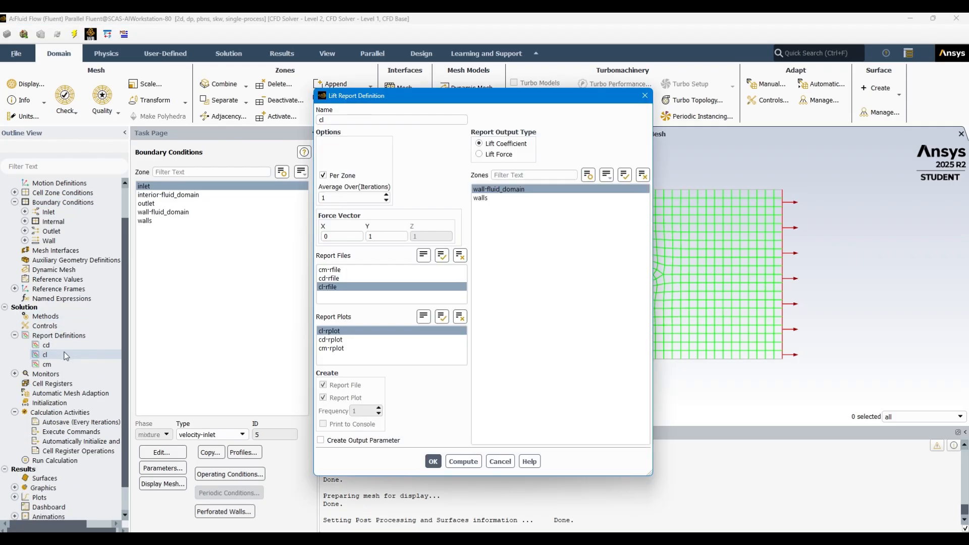
left_click(342, 442)
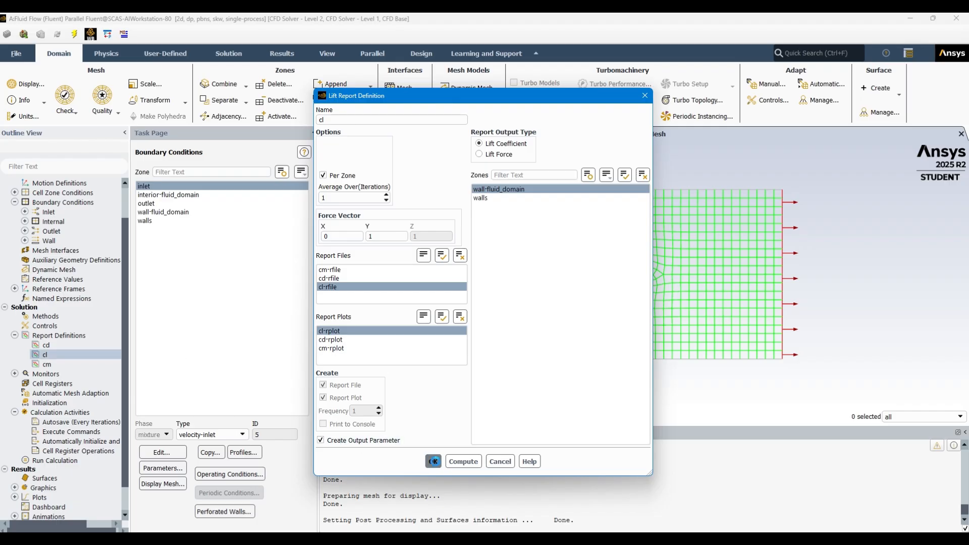
left_click(433, 461)
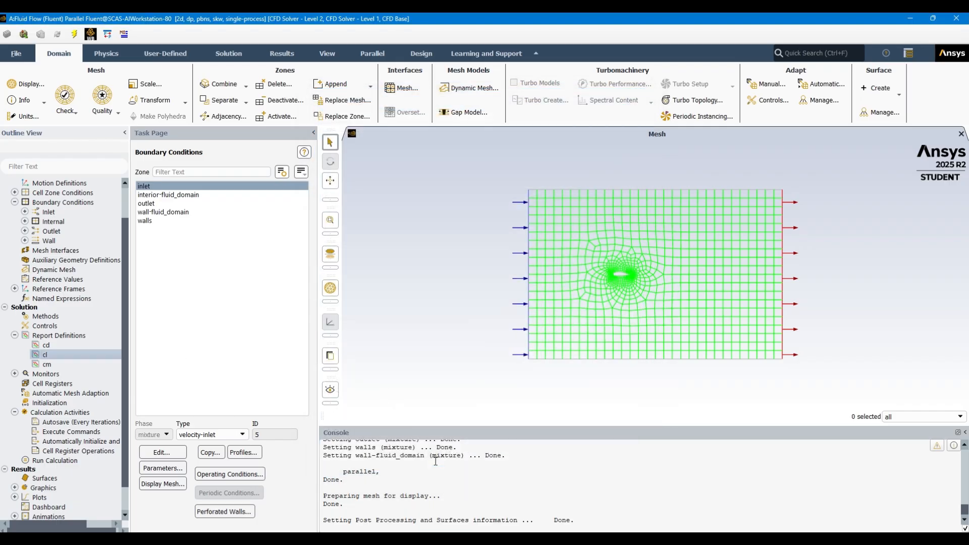
Create an output parameter from the cm moment coefficient report definition
double_click(62, 365)
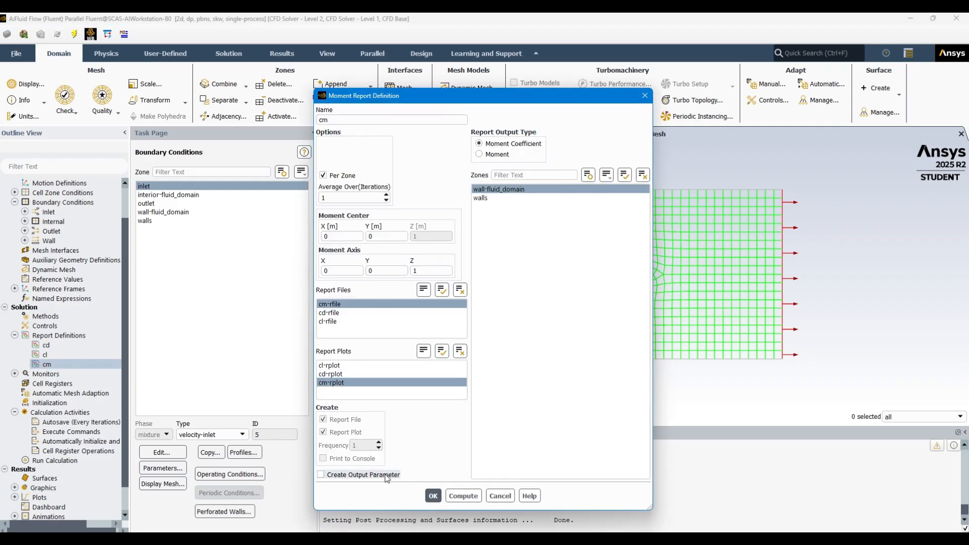
left_click(356, 476)
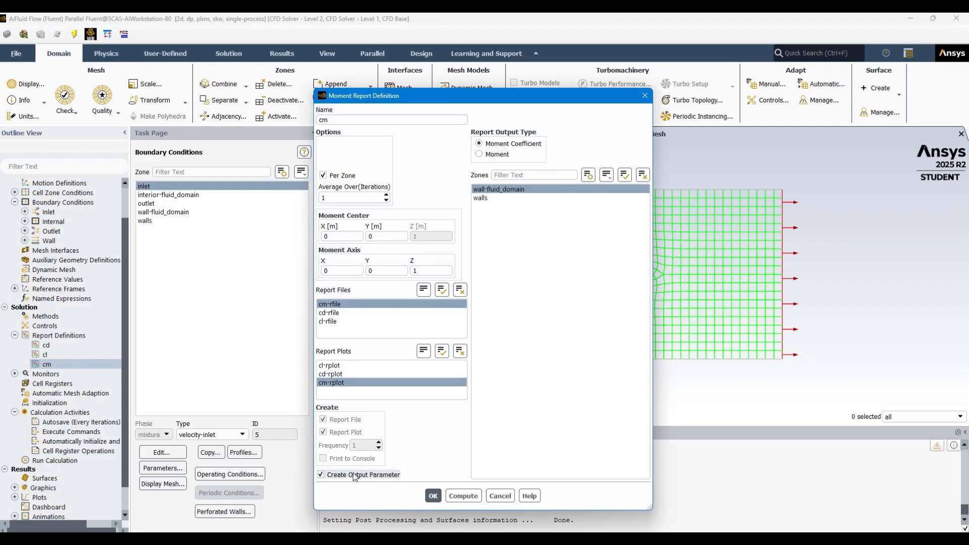
left_click(433, 496)
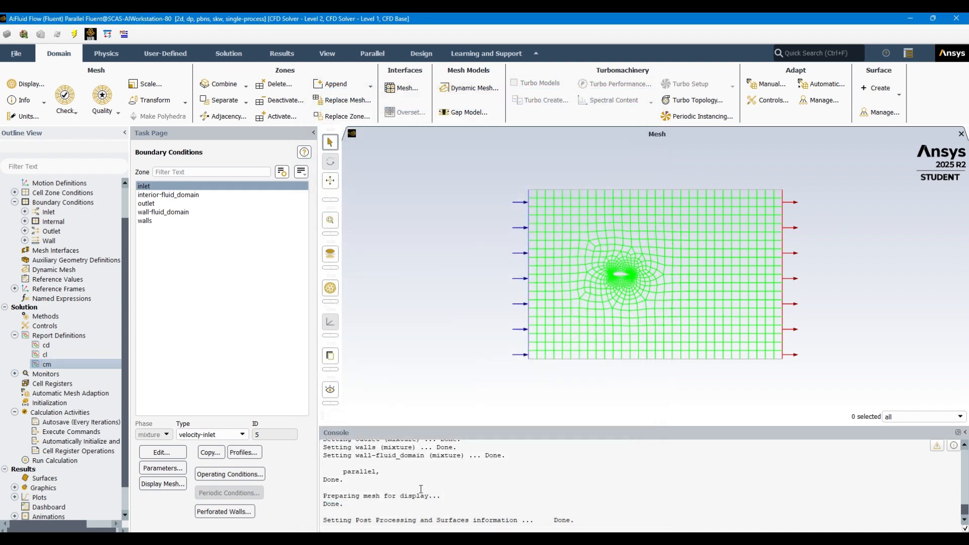
Create an output parameter from the cd drag coefficient report definition
left_click(50, 347)
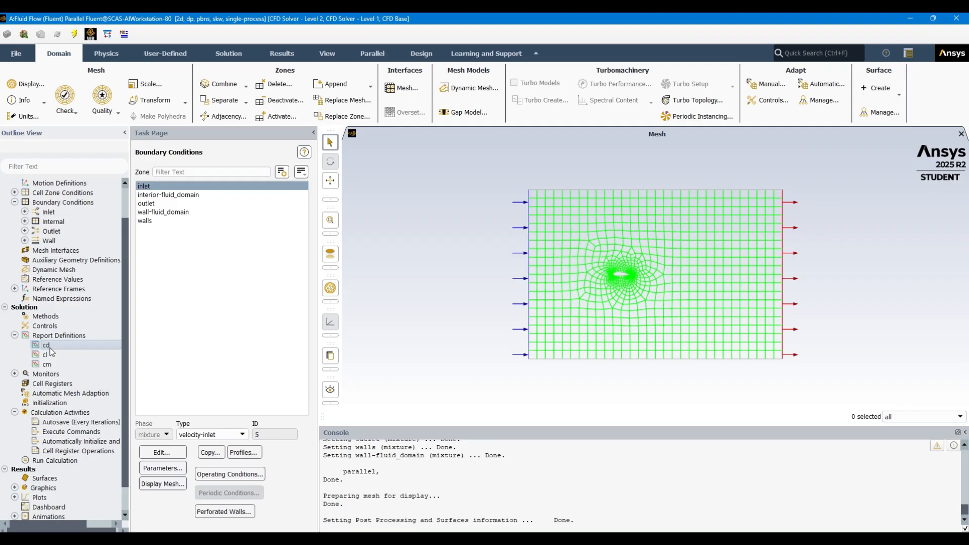
double_click(50, 347)
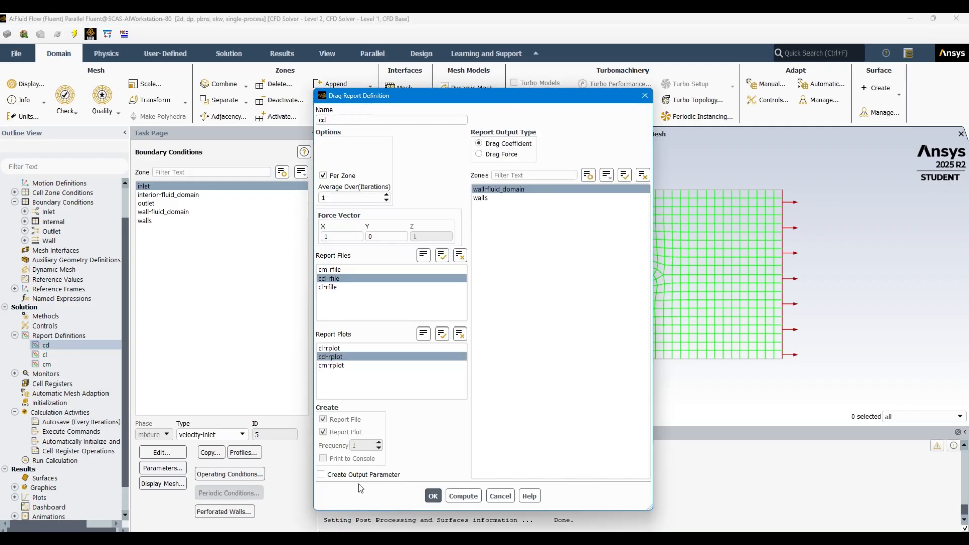
left_click(433, 496)
Initialize the solution with the Hybrid Initialization method
left_click(67, 403)
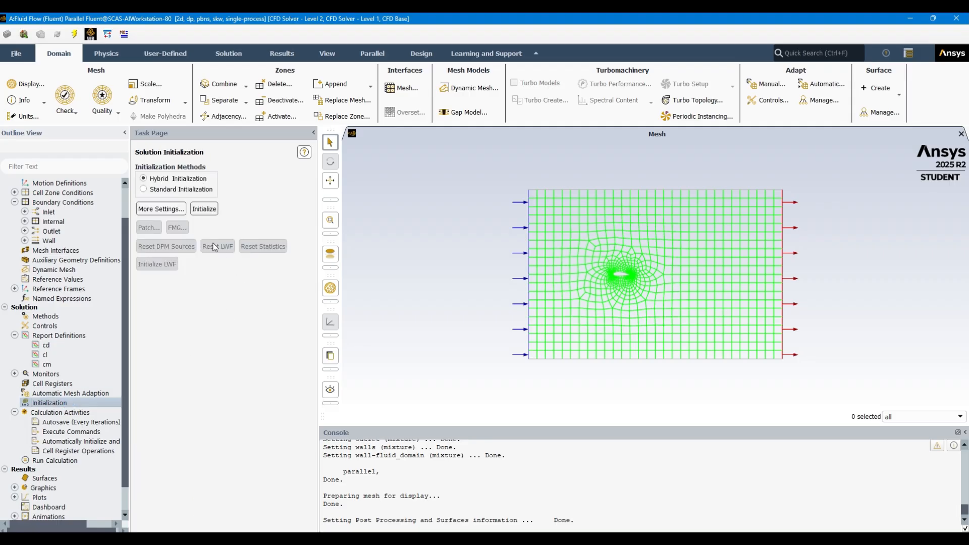
left_click(203, 209)
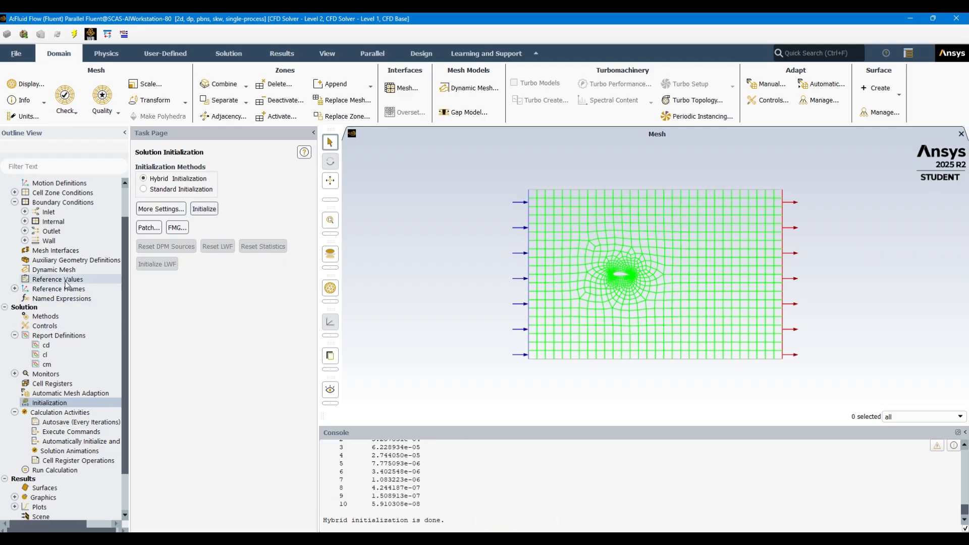
Look up the airfoil area in the airfoil.txt spreadsheet in Excel and set the Fluent reference area to 1653.3E-6 m²
left_click(58, 279)
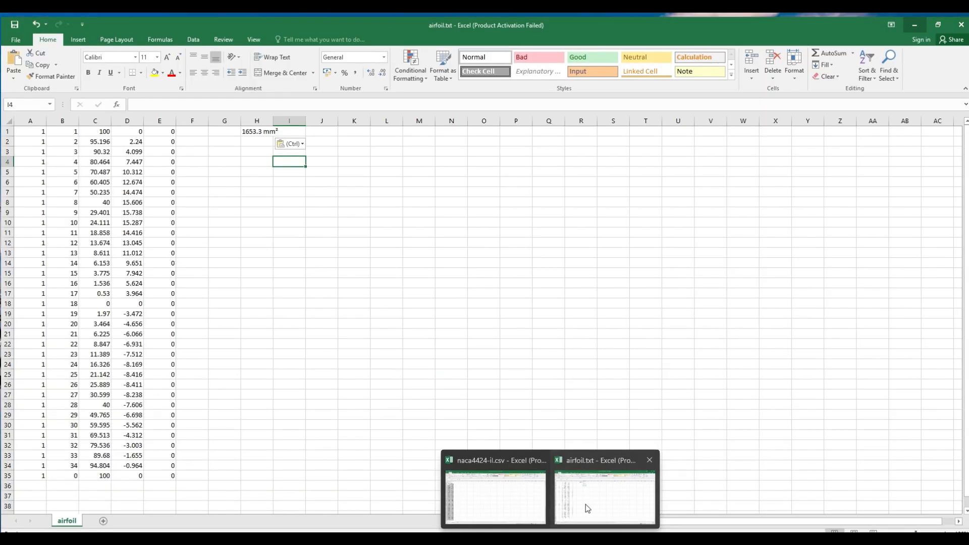
left_click(585, 504)
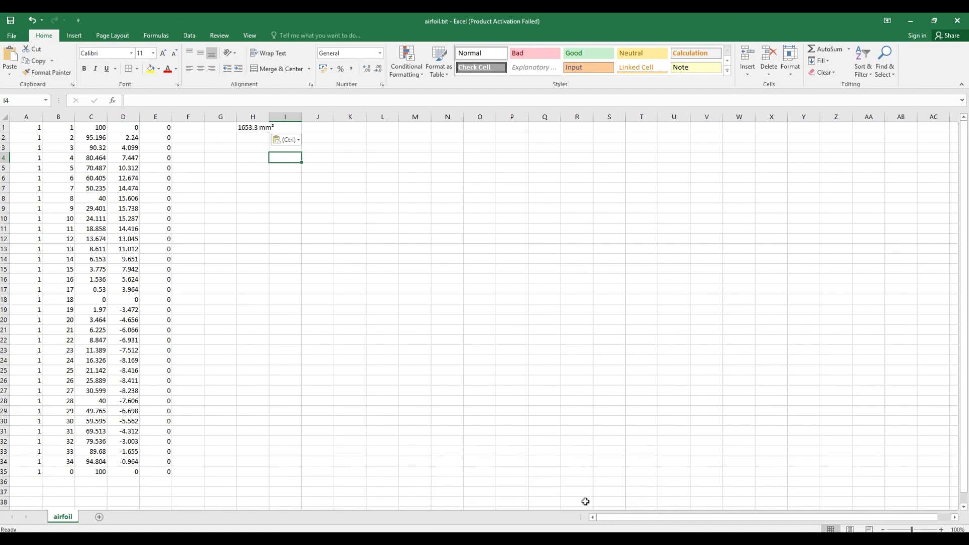
left_click(910, 21)
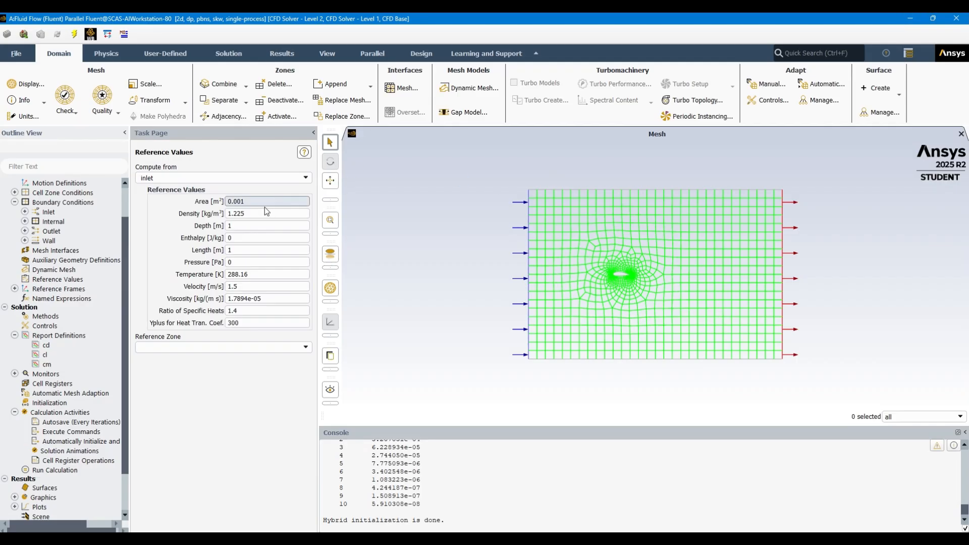
left_click_drag(264, 205, 216, 197)
type("1653")
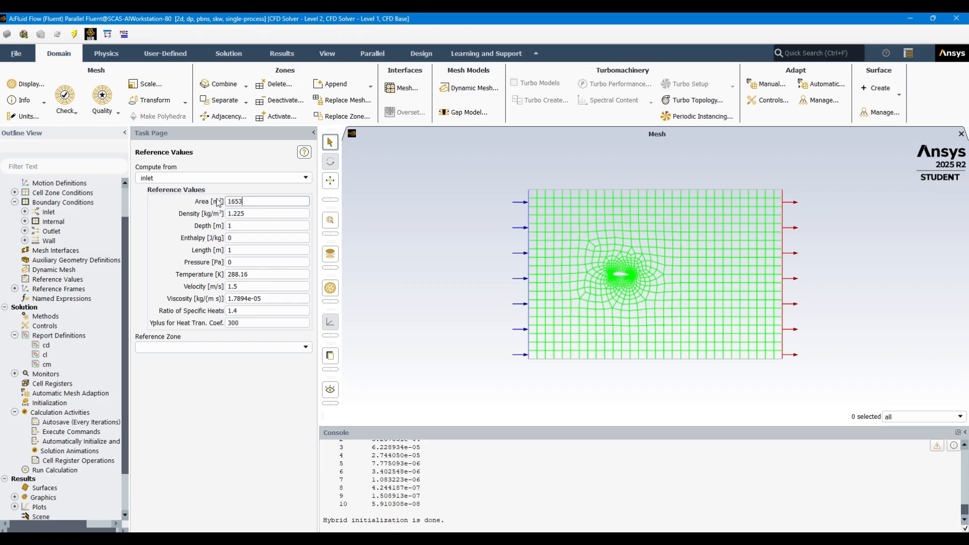
type(".3E-6")
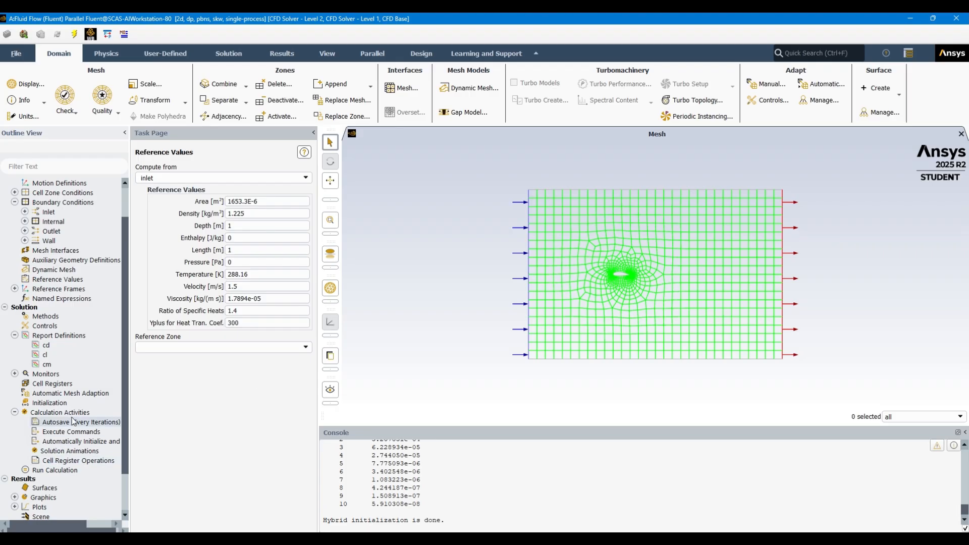
Reinitialize the solution using Hybrid Initialization with the updated reference values
left_click(64, 402)
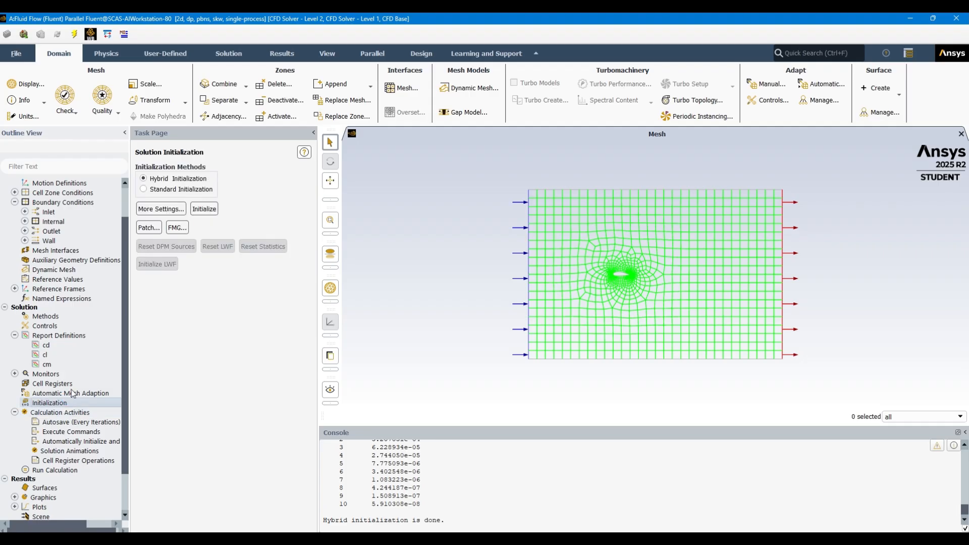
left_click(204, 209)
left_click(525, 296)
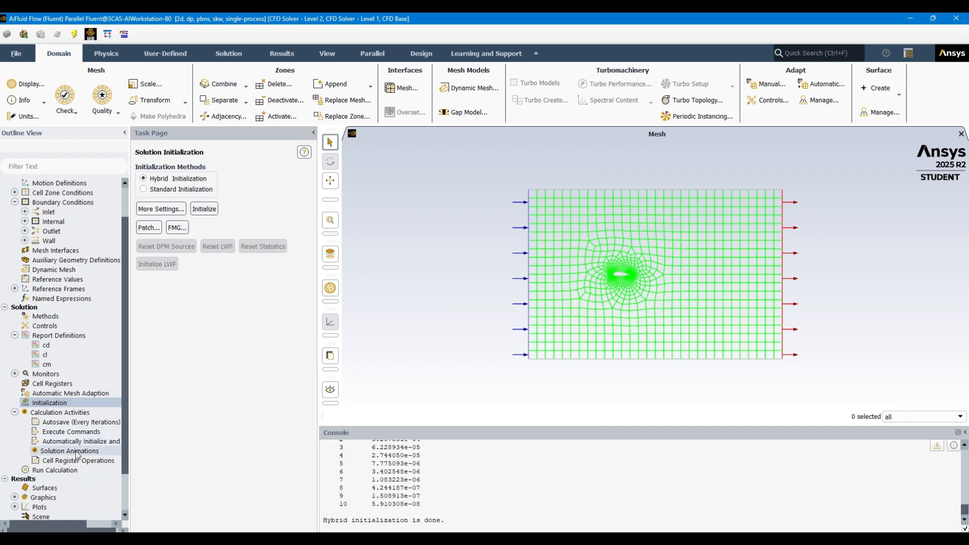
Set the number of iterations to 300 and start the calculation
left_click(59, 470)
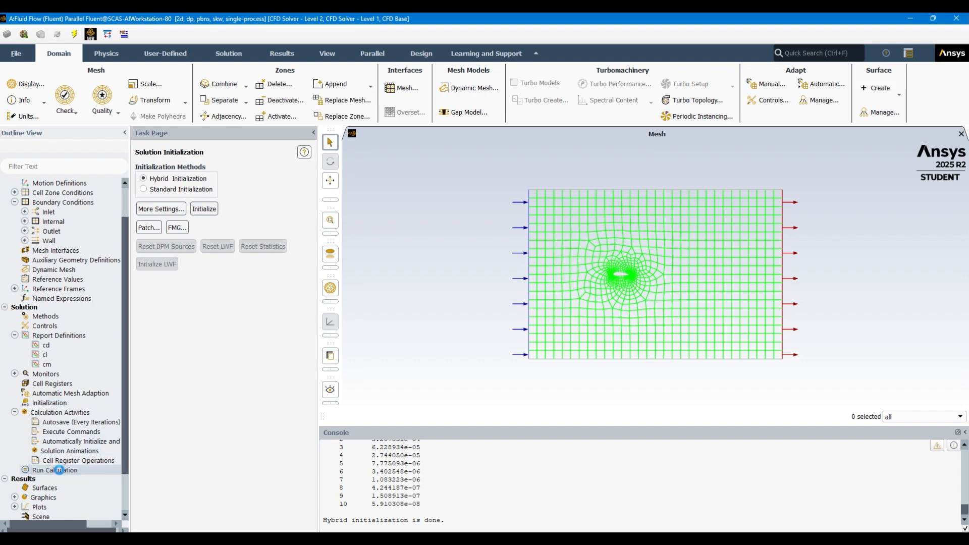
left_click(153, 286)
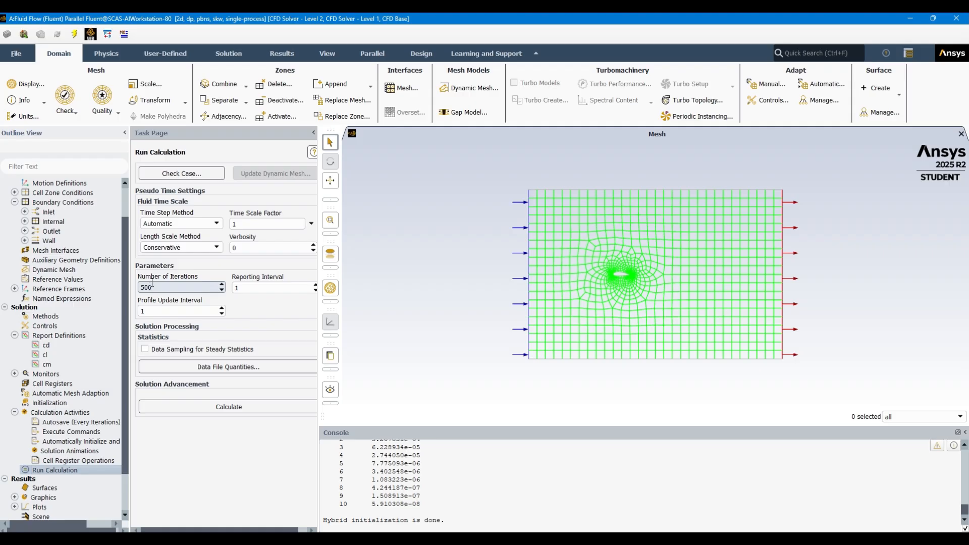
double_click(142, 284)
type("300")
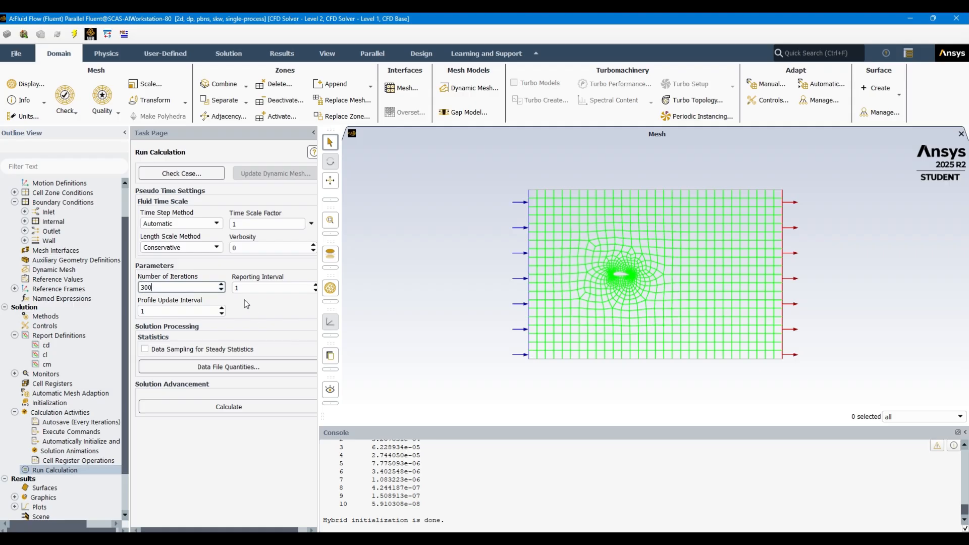
left_click(229, 408)
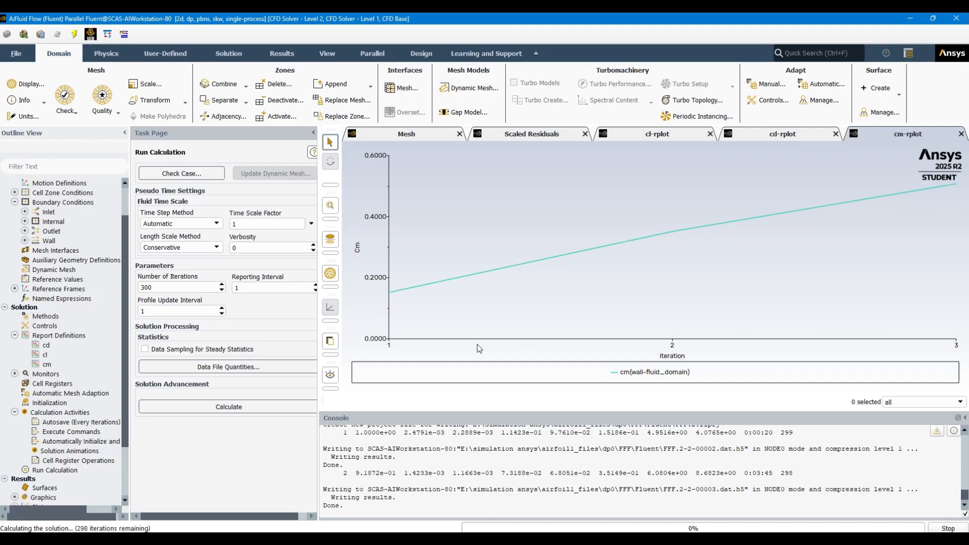
Examine the scaled residuals and the cl, cd and cm report plots while the calculation runs
left_click(779, 134)
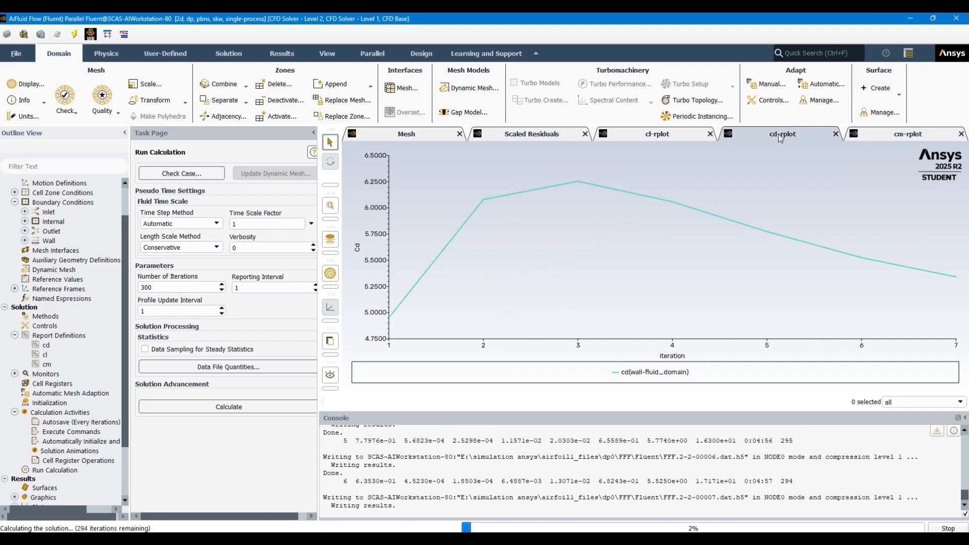
left_click(643, 136)
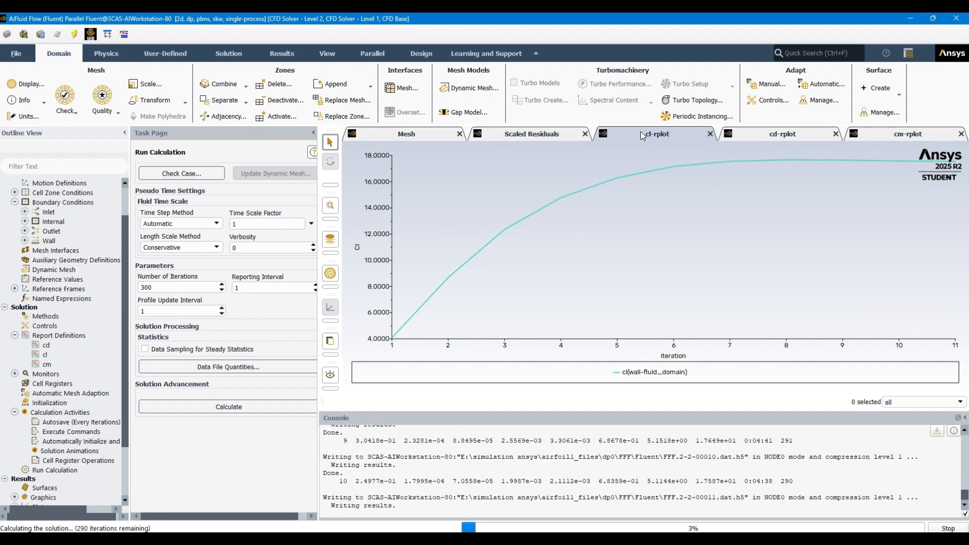
left_click(525, 135)
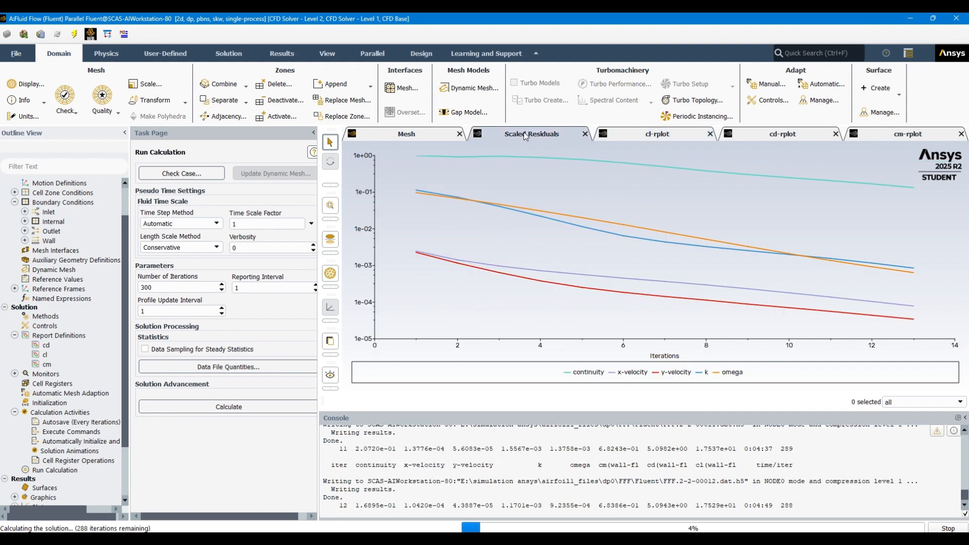
left_click(673, 135)
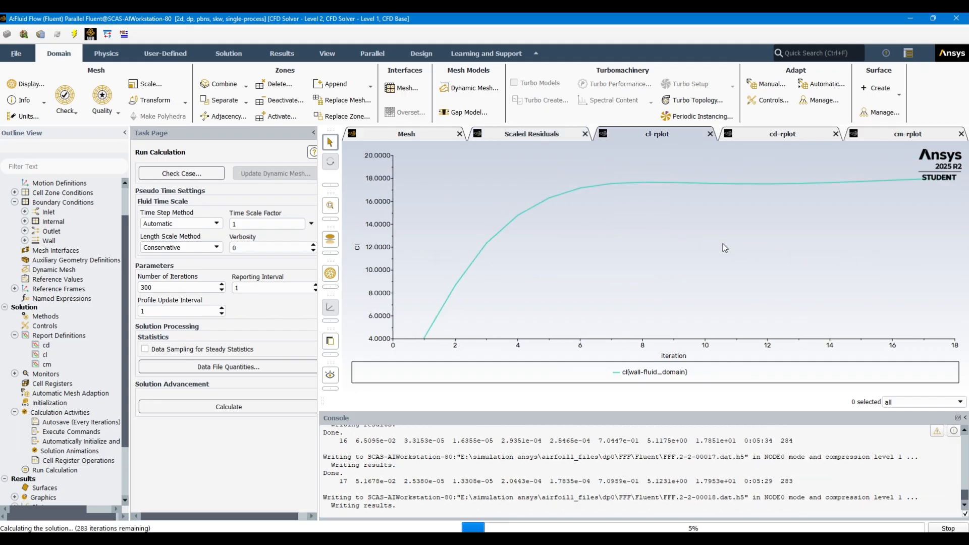
left_click(777, 136)
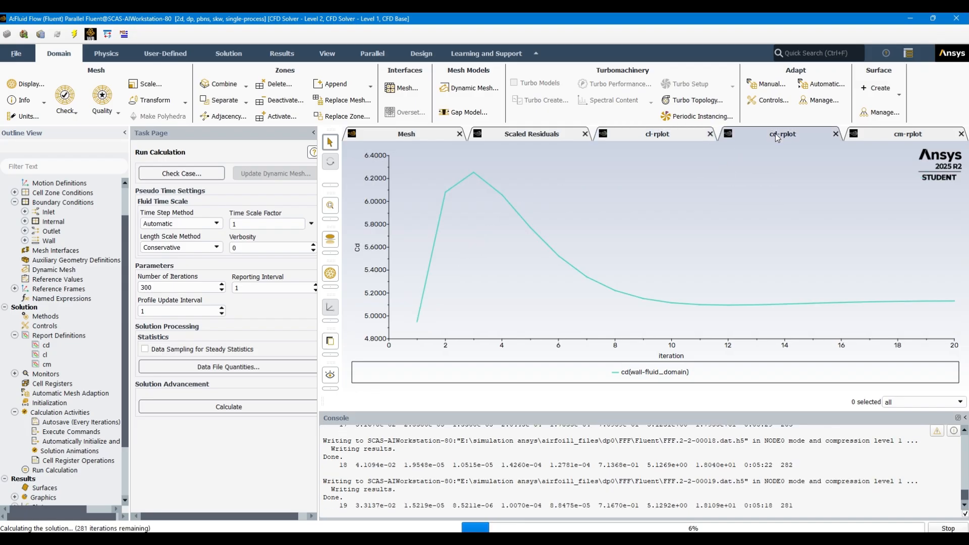
left_click(895, 137)
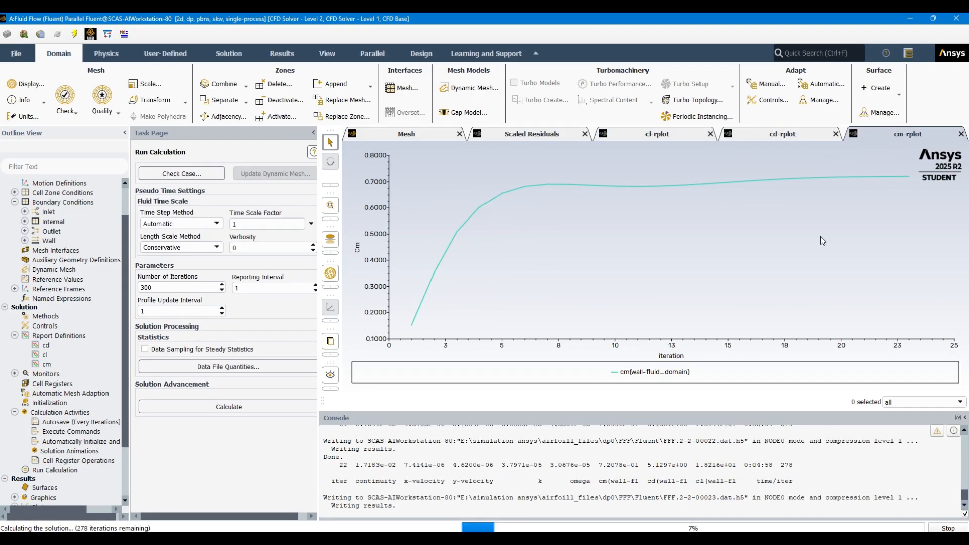
left_click(783, 134)
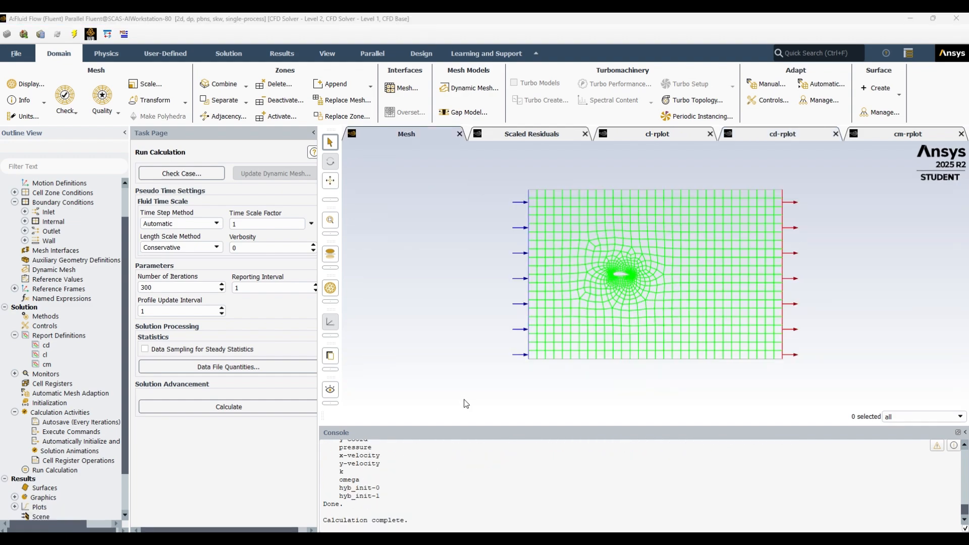
Review the convergence output in the console and quit Fluent
scroll(489, 501, "up", 4)
scroll(488, 501, "up", 3)
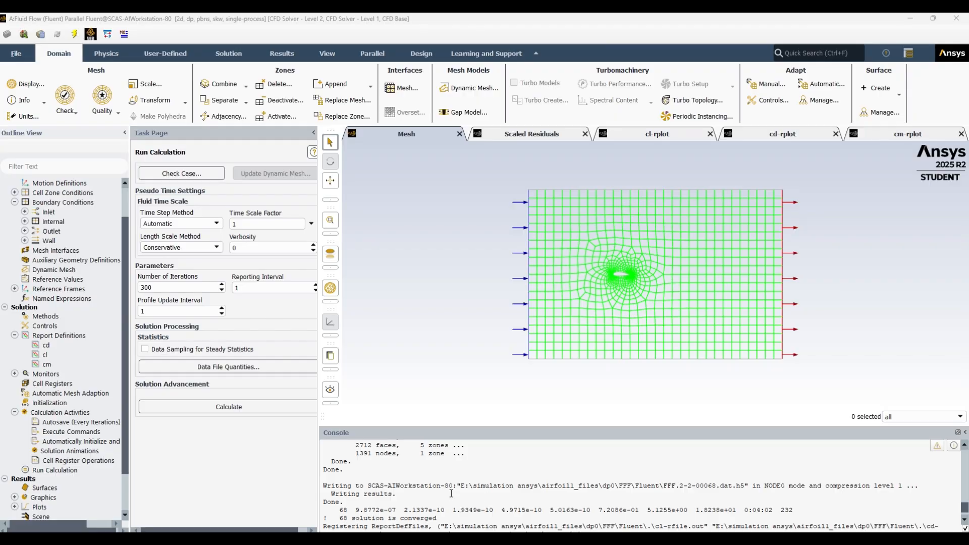
scroll(487, 498, "down", 5)
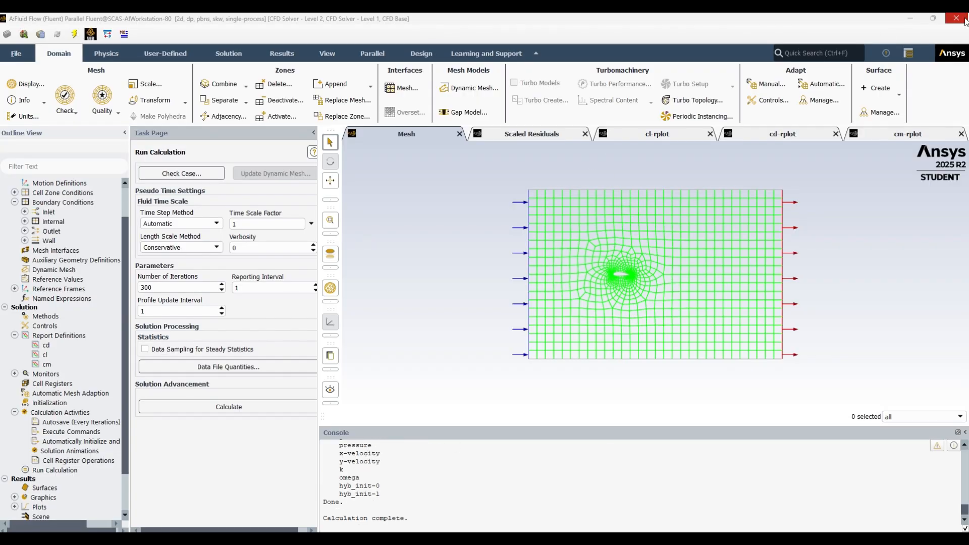
left_click(957, 20)
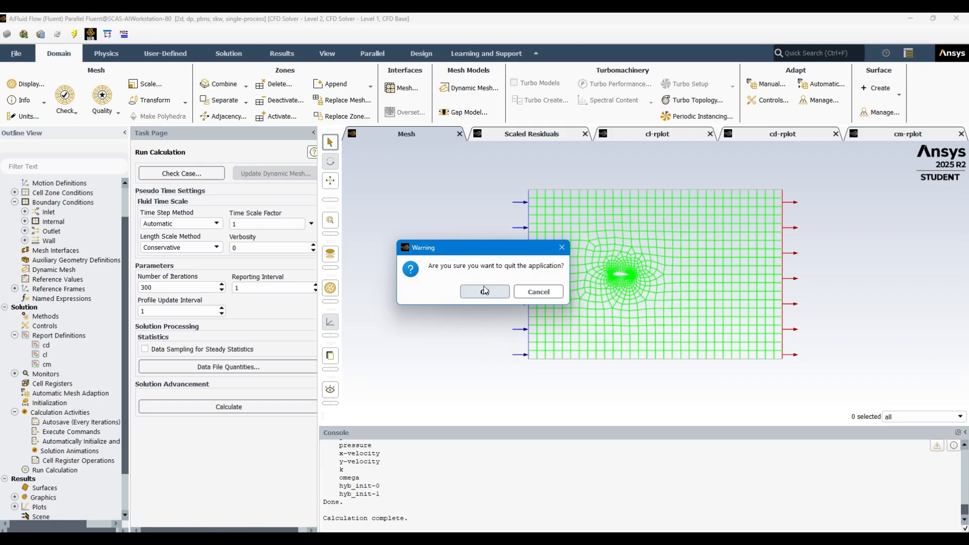
left_click(485, 292)
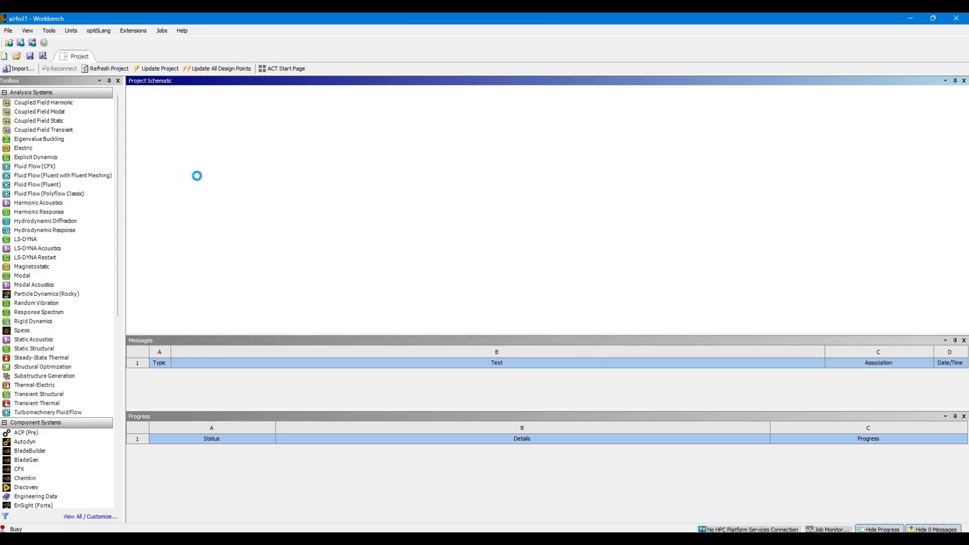
Open the Fluid Flow results in CFD-Post and display Contour 1 in place of Streamline 1
right_click(198, 181)
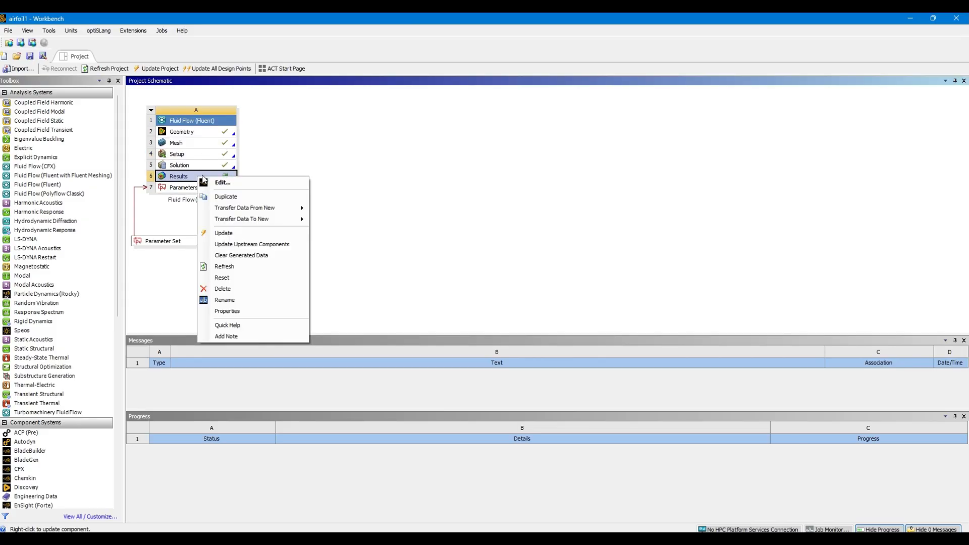
left_click(242, 185)
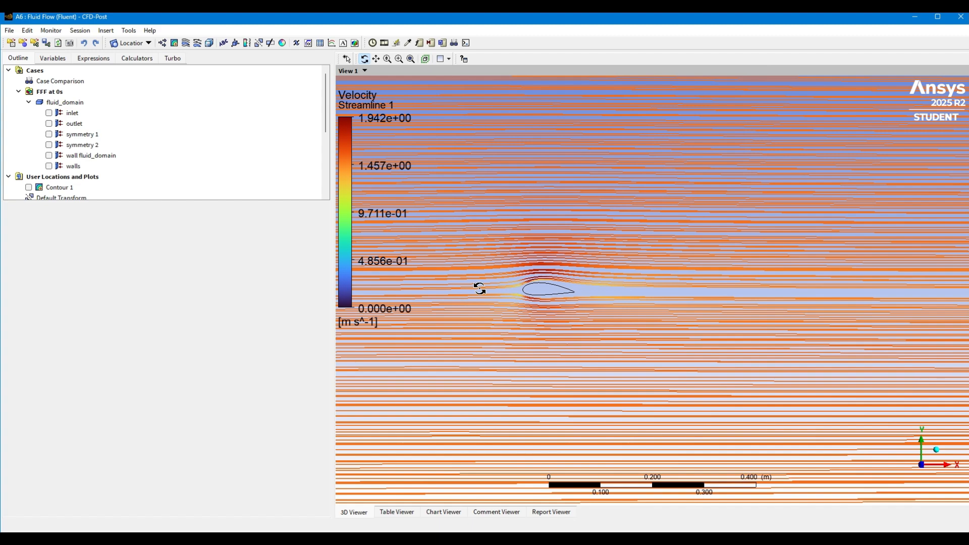
scroll(30, 172, "down", 1)
left_click(29, 187)
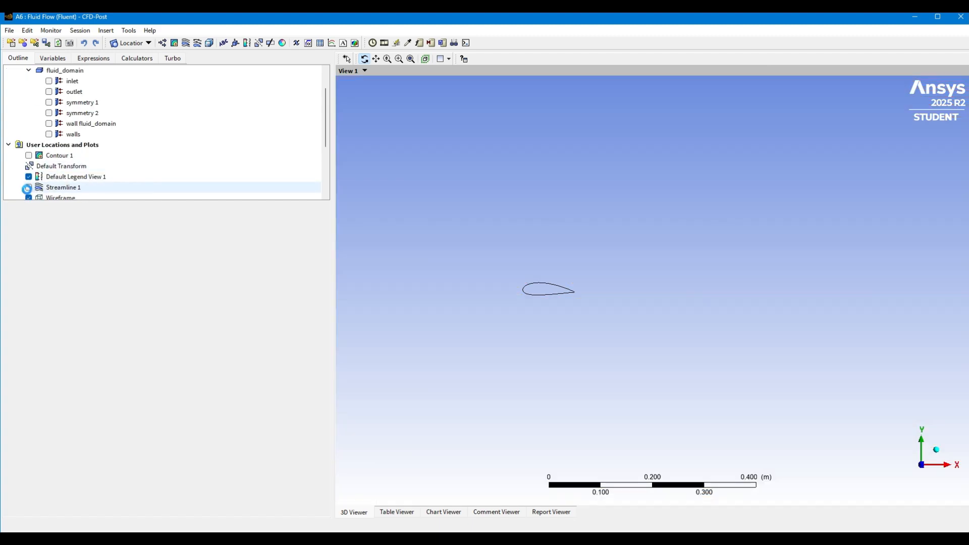
left_click(29, 156)
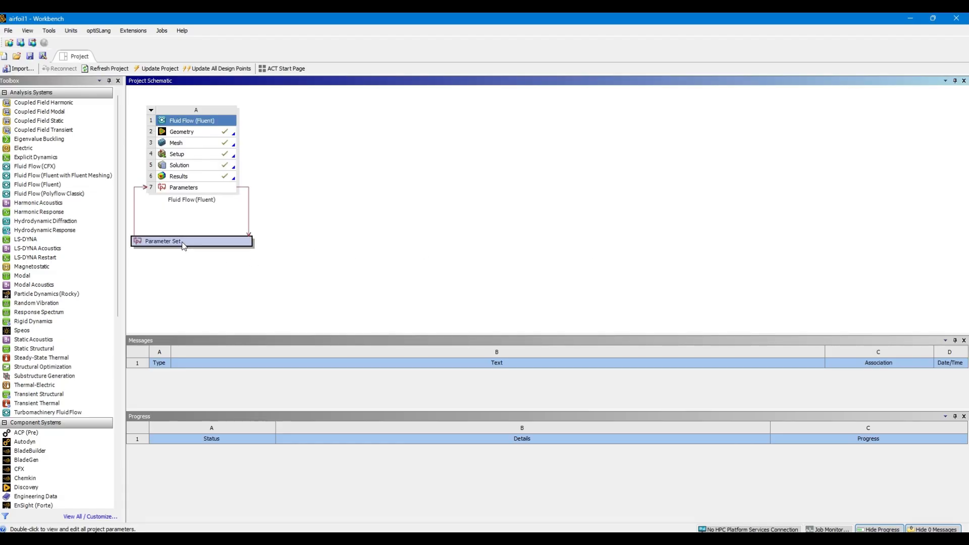
Open the Workbench Parameter Set and add design points with AOA values of 0, 4, 6, 8 and 10 degrees
double_click(182, 242)
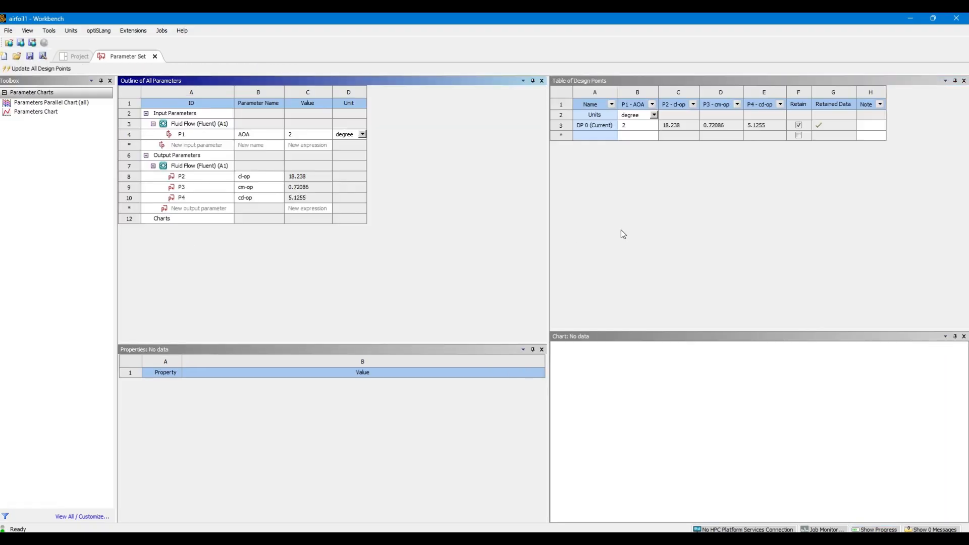
left_click(650, 134)
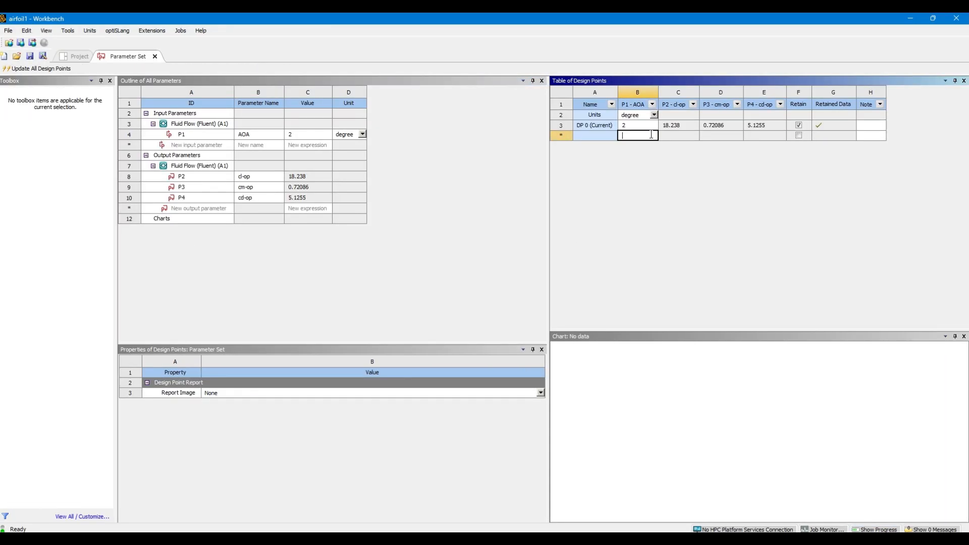
key("Return")
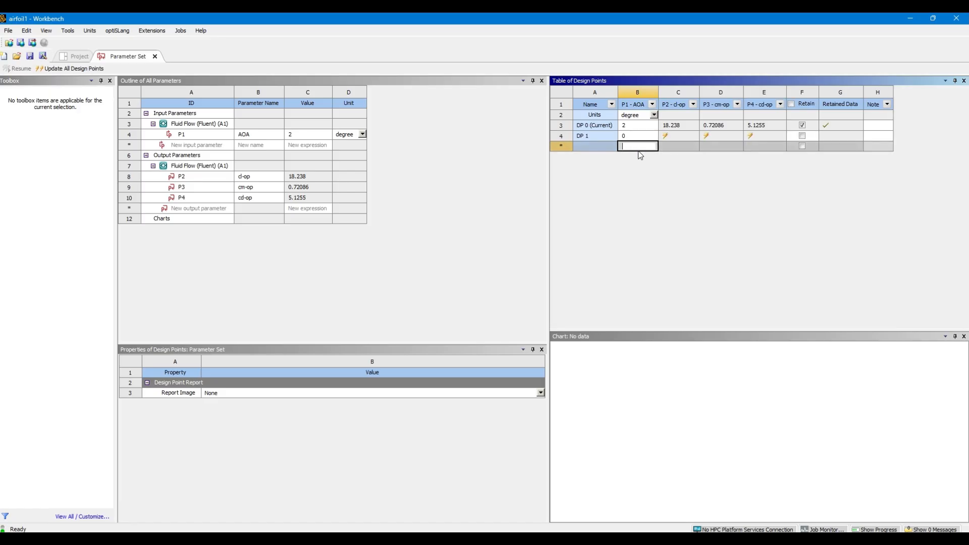
type("4")
key("Return")
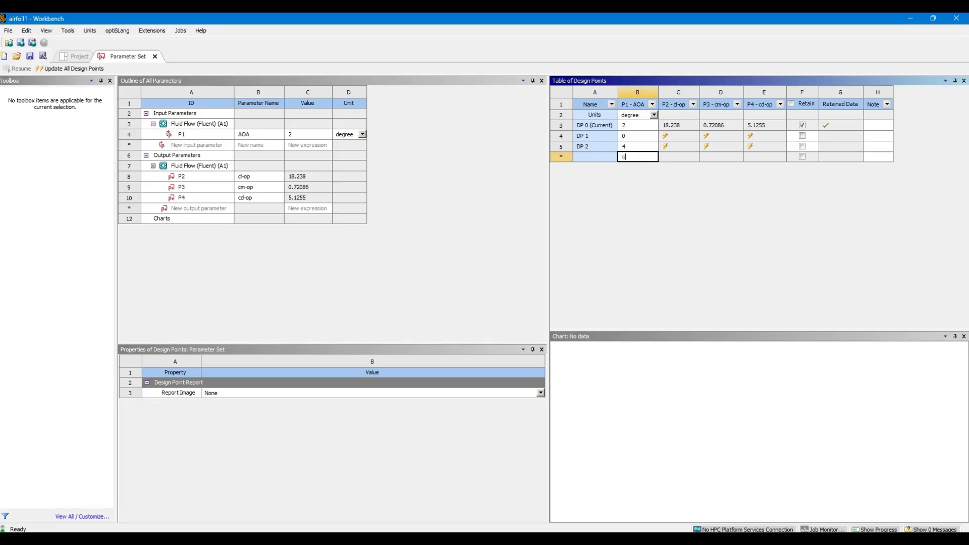
key("Return")
type("8")
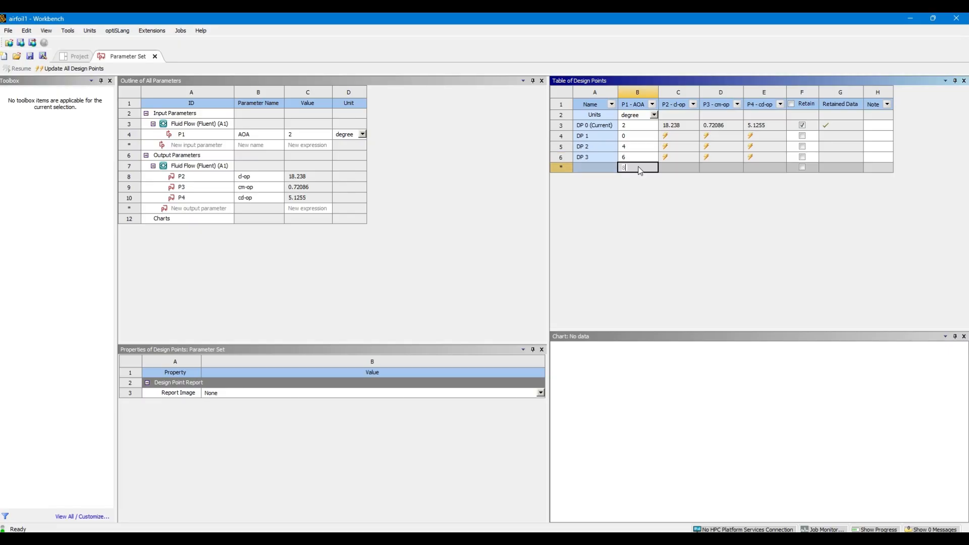
key("Return")
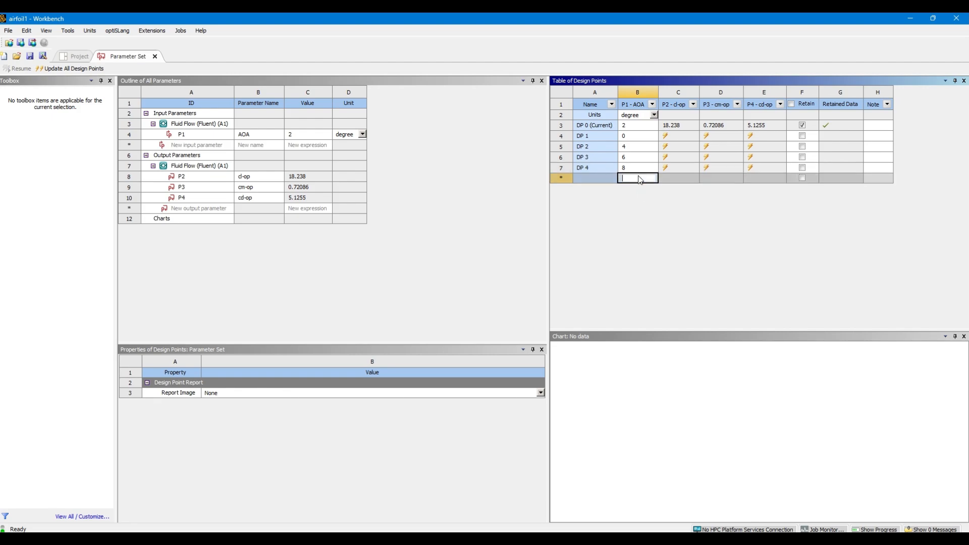
type("10")
key("Return")
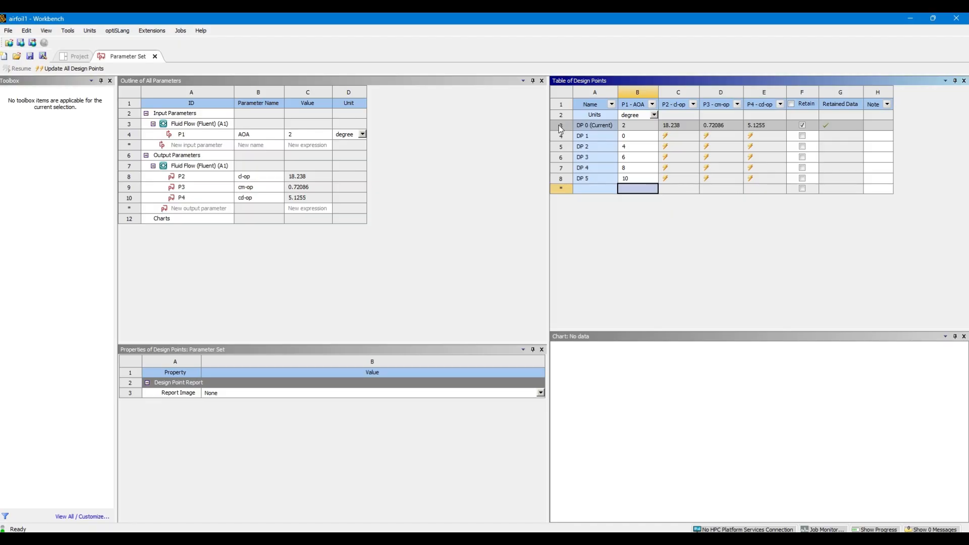
Retain the data of all design points, update DP 0 through DP 5, and show the update progress
left_click(790, 104)
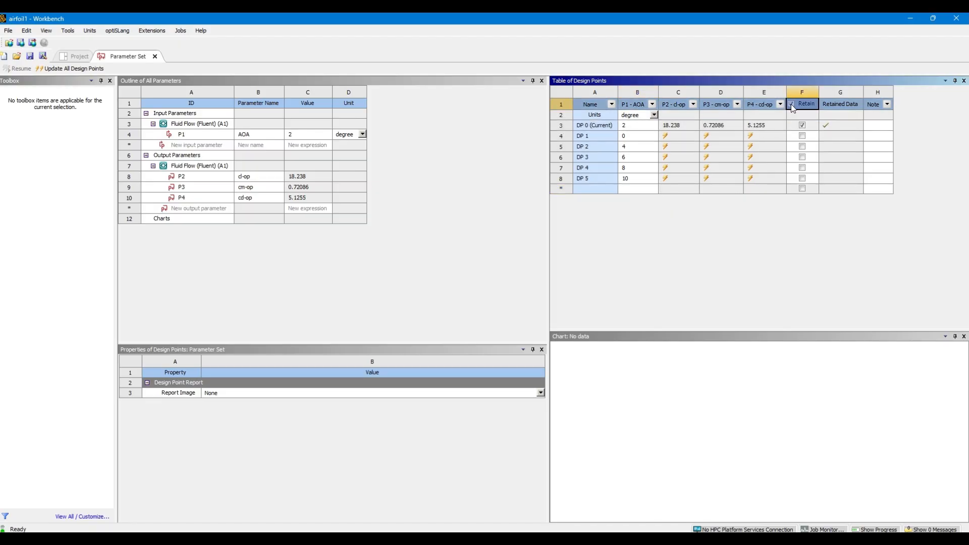
left_click(565, 128)
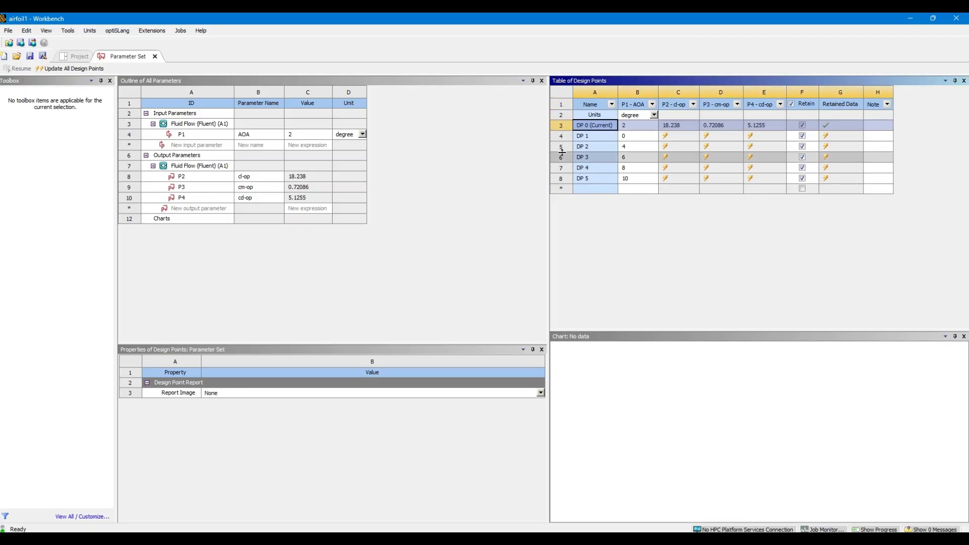
left_click(561, 178)
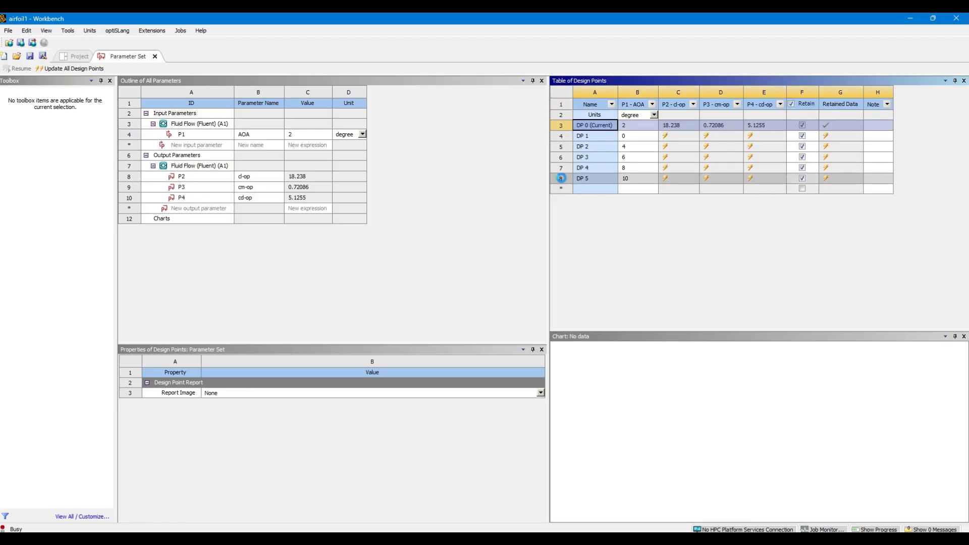
right_click(562, 178)
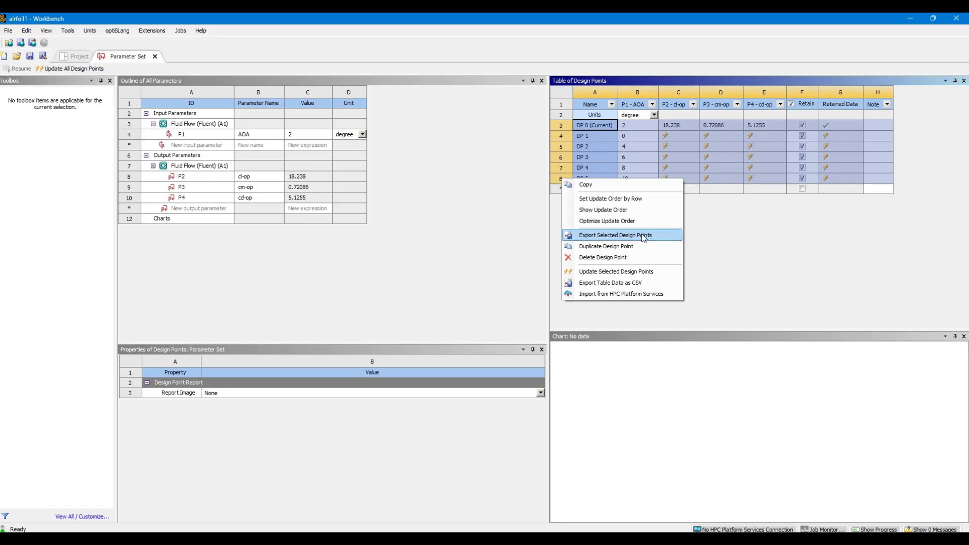
left_click(628, 276)
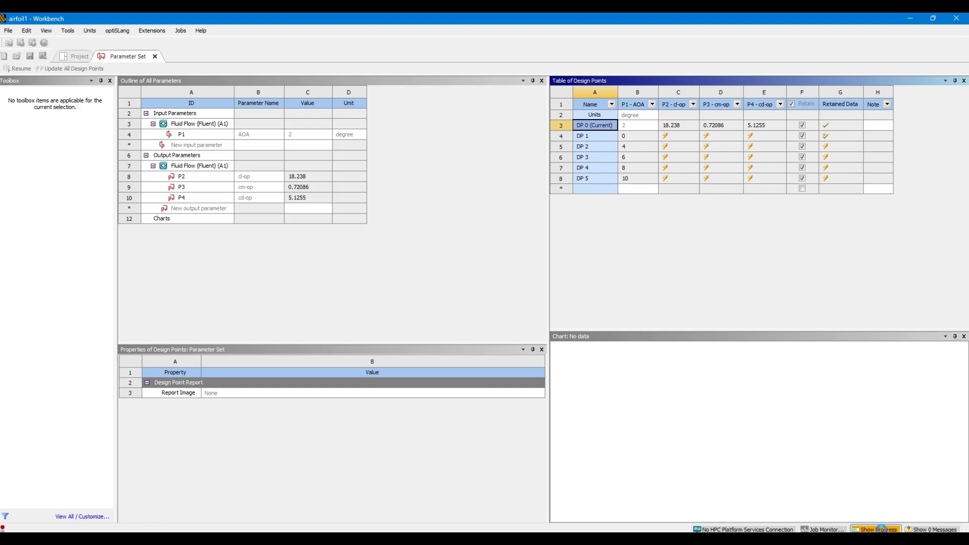
left_click(878, 529)
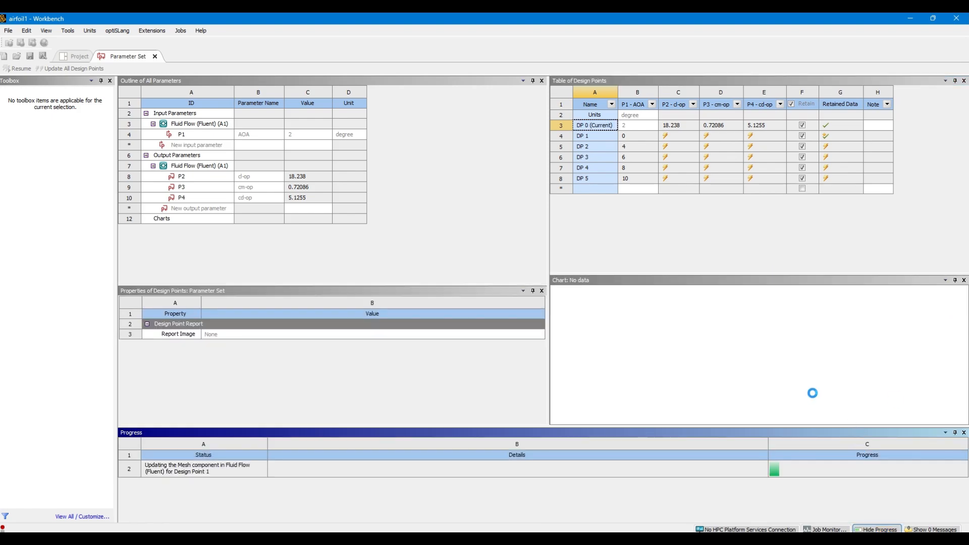